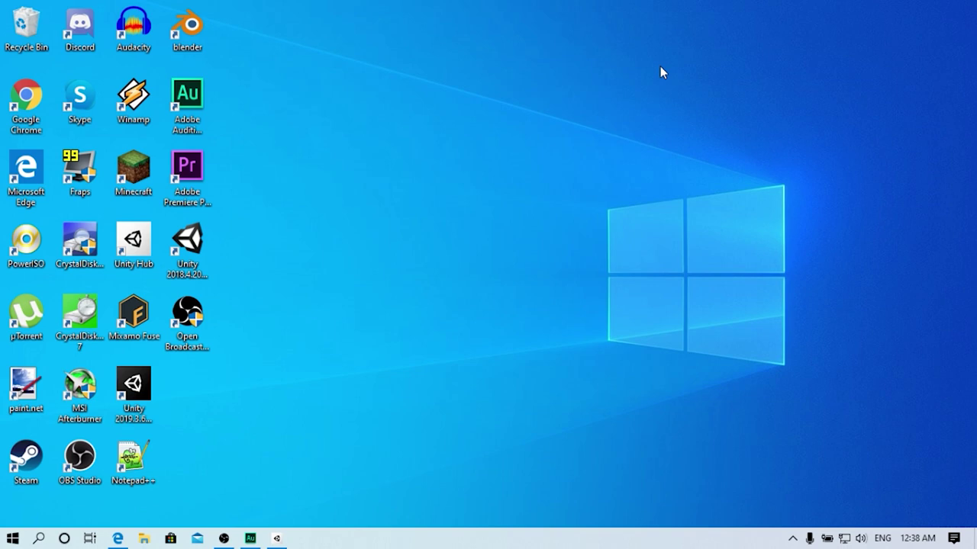
# Launch Microsoft Edge and load the Unity website
pyautogui.doubleClick(30, 177)
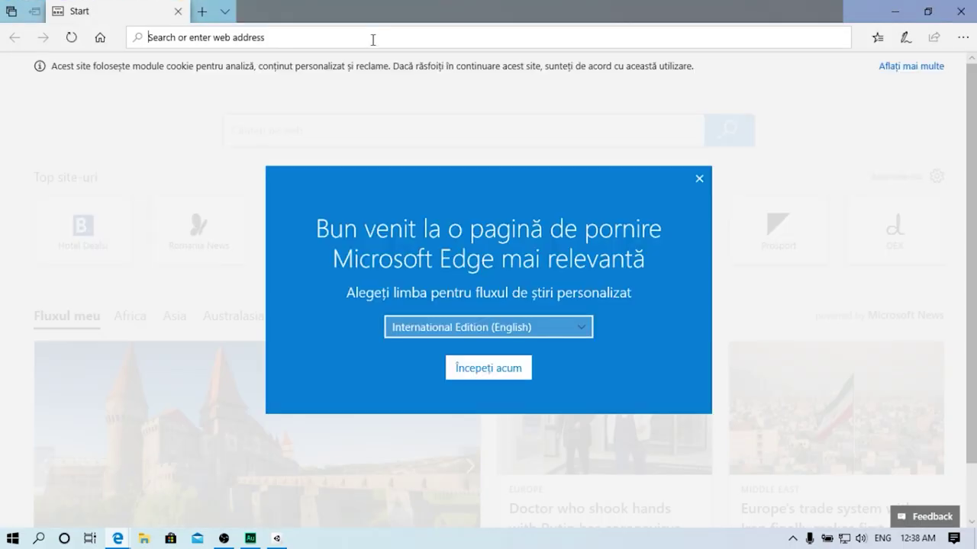
pyautogui.write('unity.com/')
pyautogui.press('Return')
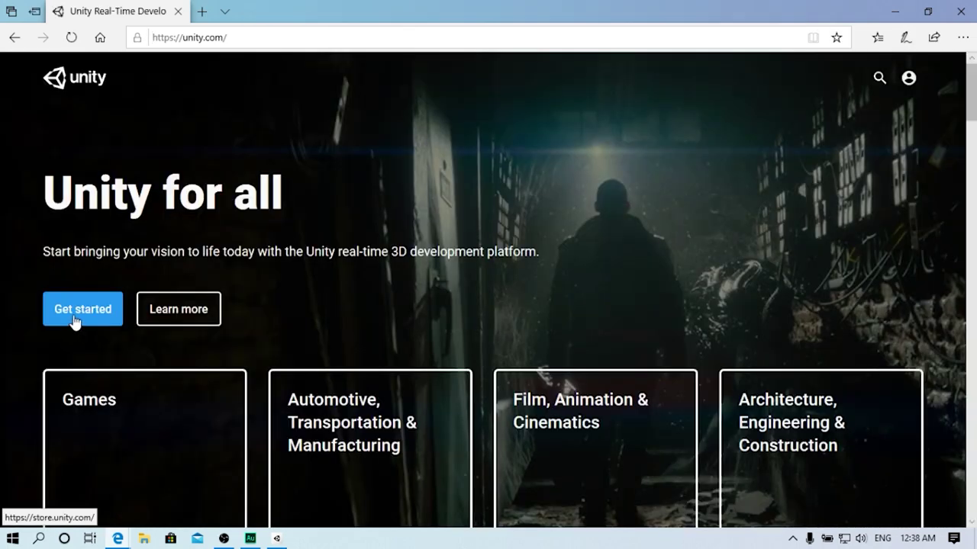
# Go to Unity's Plans and pricing page and show the Individual plans
pyautogui.click(74, 321)
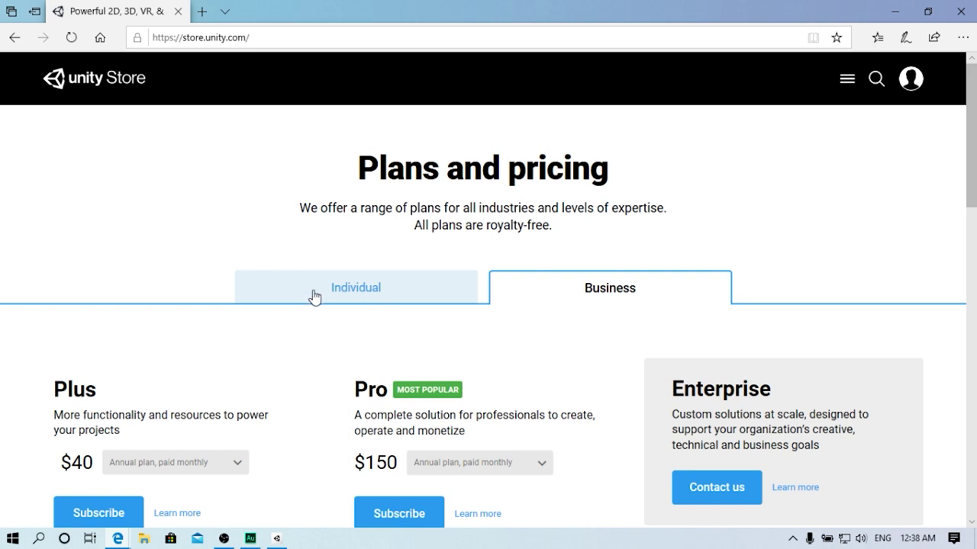
pyautogui.scroll(-1, 554, 371)
pyautogui.scroll(-3, 554, 371)
pyautogui.scroll(4, 399, 300)
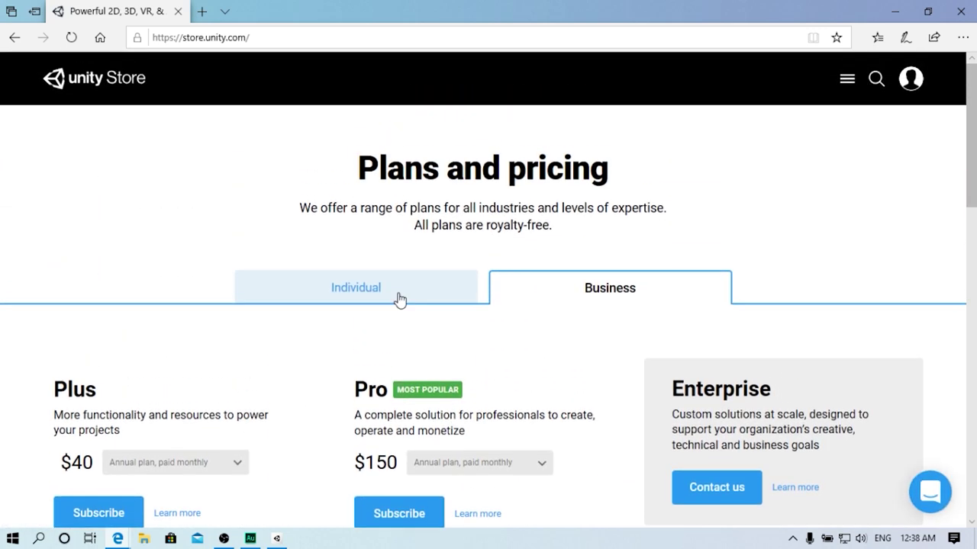
pyautogui.click(355, 298)
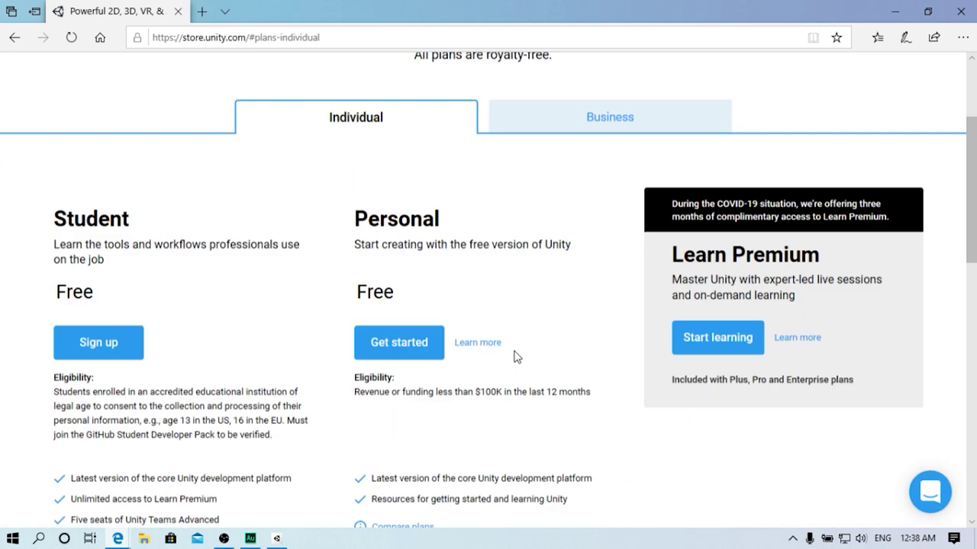
# Choose Get started under the free Personal plan
pyautogui.click(385, 313)
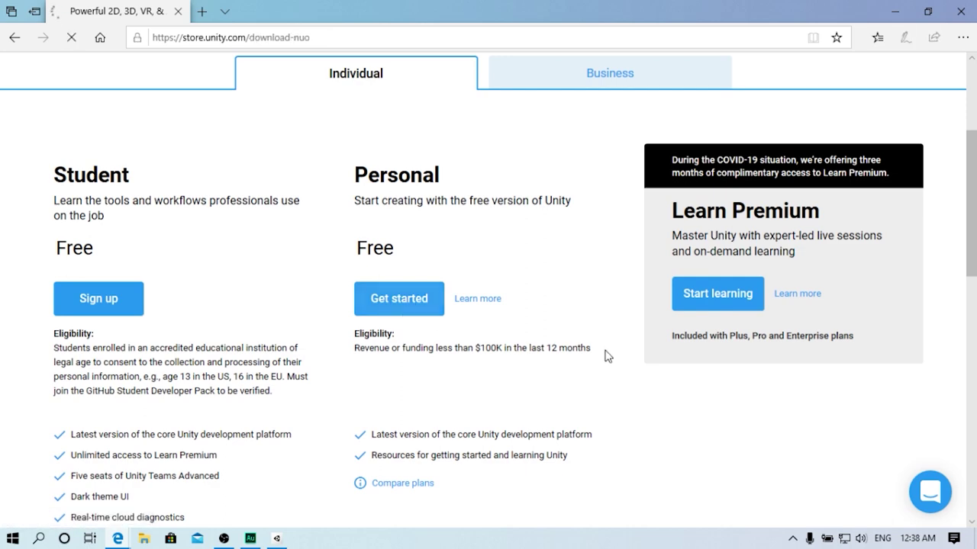
pyautogui.scroll(-3, 434, 374)
pyautogui.scroll(2, 405, 360)
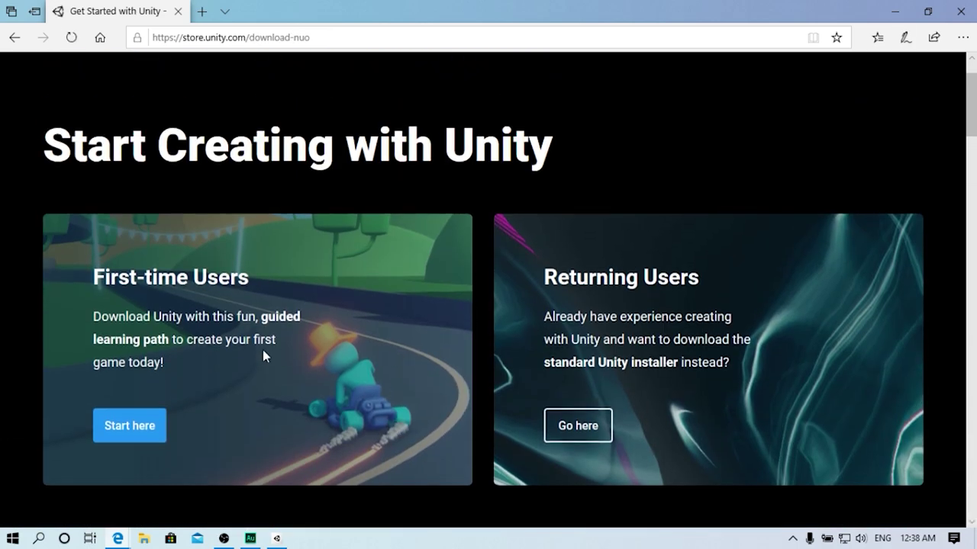
pyautogui.moveTo(94, 278)
pyautogui.mouseDown()
pyautogui.moveTo(120, 287)
pyautogui.moveTo(105, 284)
pyautogui.moveTo(120, 276)
pyautogui.mouseUp()
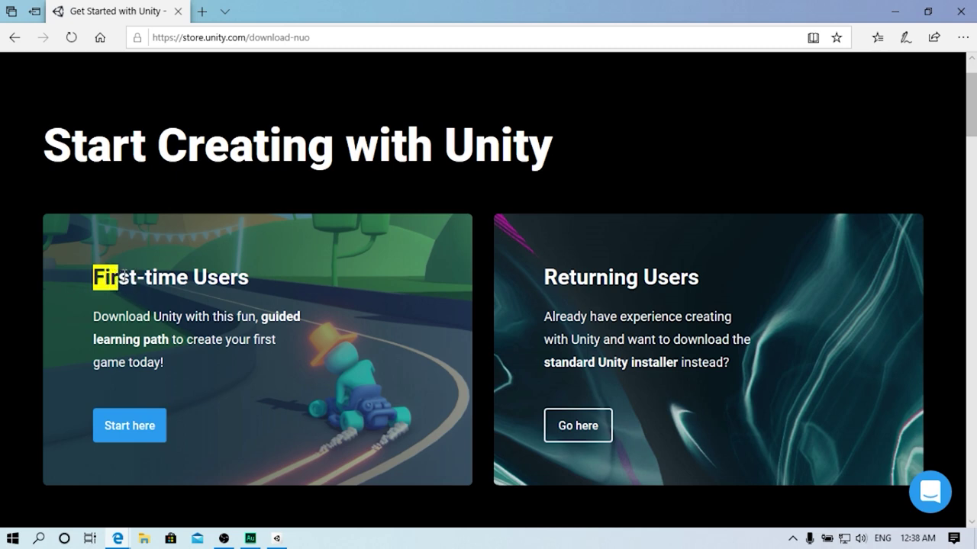
pyautogui.moveTo(101, 286); pyautogui.dragTo(95, 284)
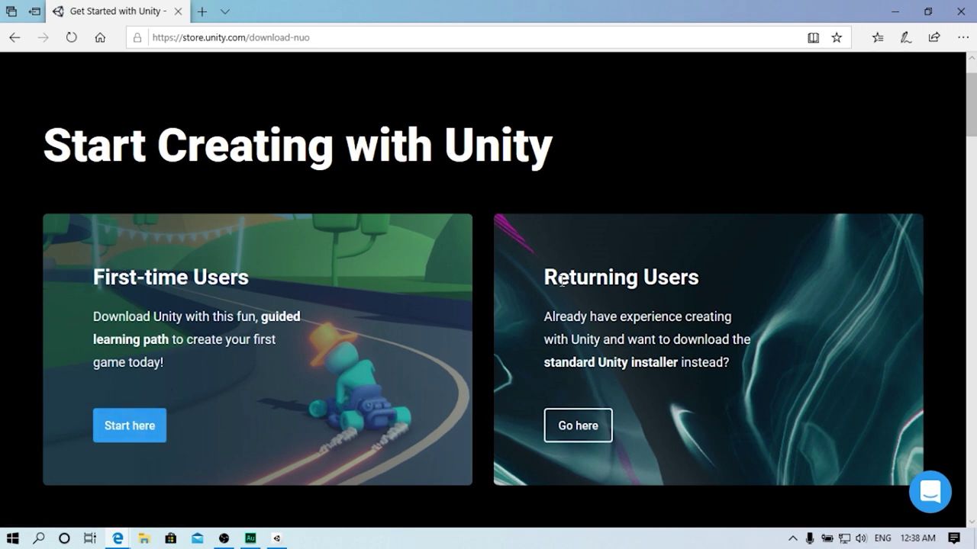
# Accept the Personal terms, download Unity Hub, then cancel the UnityHubSetup.exe download
pyautogui.click(577, 424)
pyautogui.scroll(-5, 419, 367)
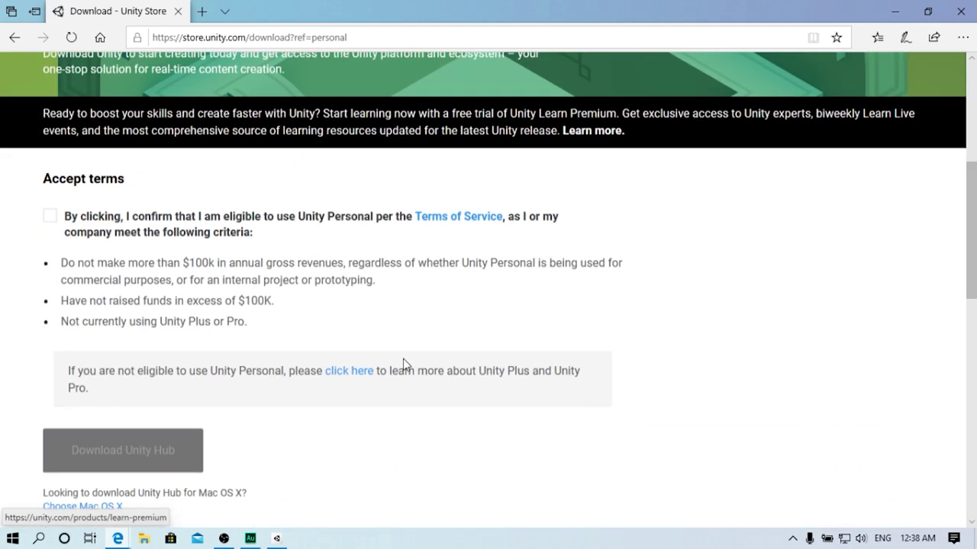
pyautogui.click(48, 202)
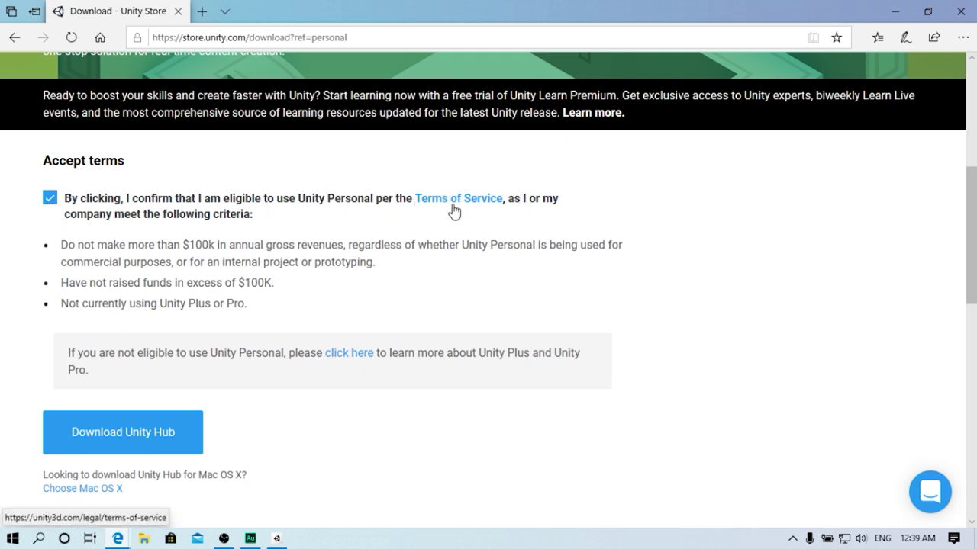
pyautogui.click(142, 437)
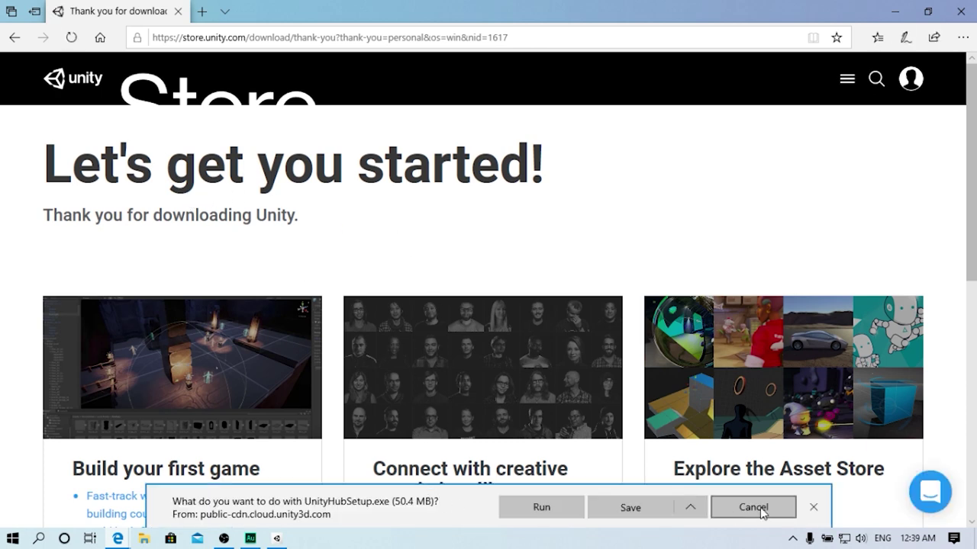
pyautogui.click(759, 509)
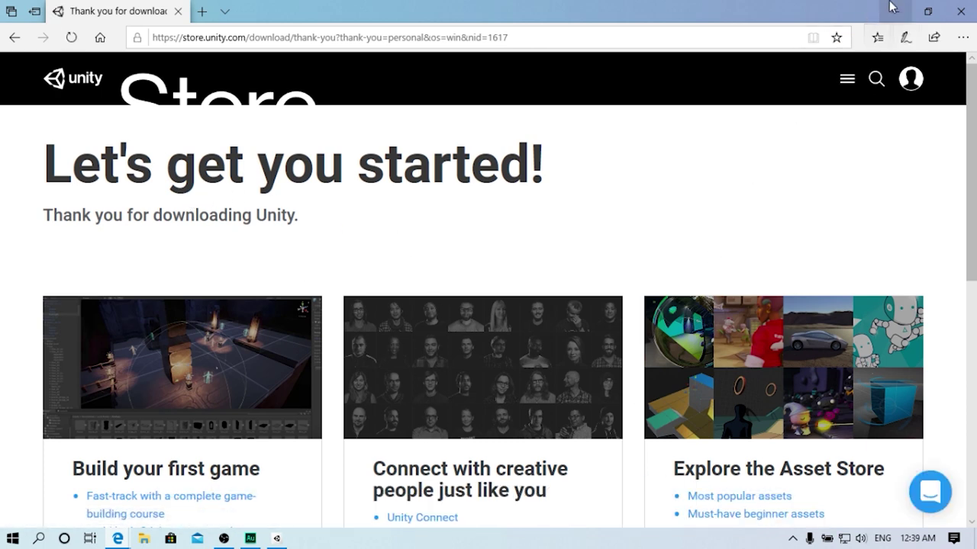
# Close Edge, check the active Personal licence in Hub preferences, and return to Projects
pyautogui.click(960, 11)
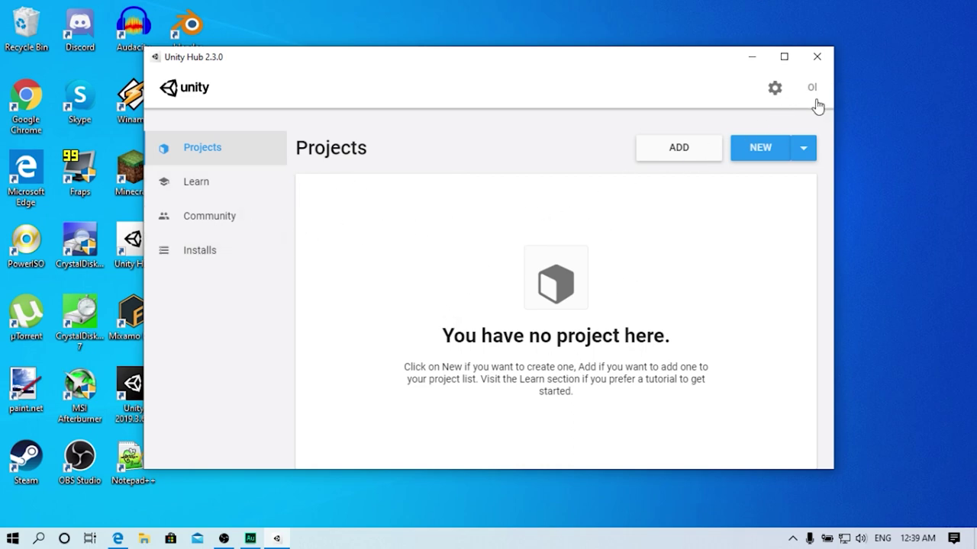
pyautogui.click(774, 90)
pyautogui.click(237, 191)
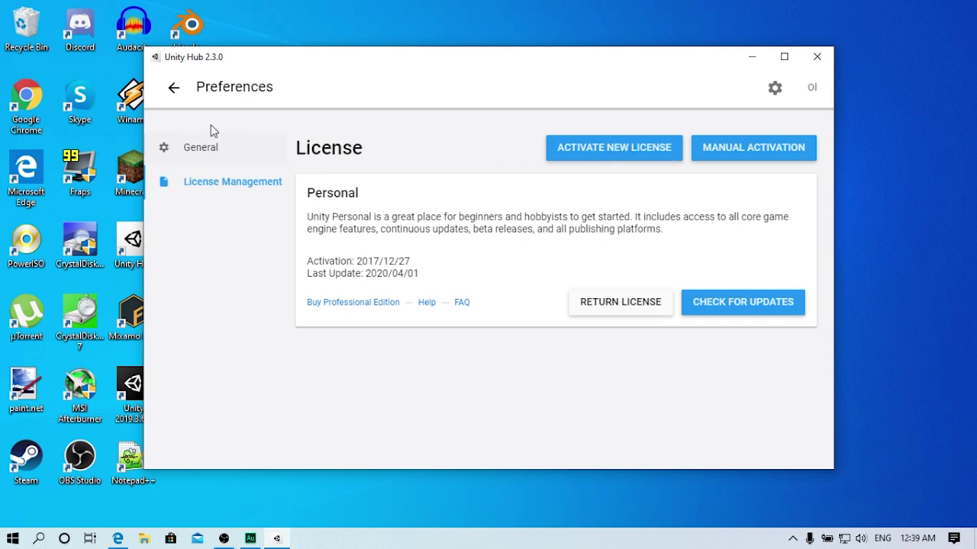
pyautogui.click(174, 88)
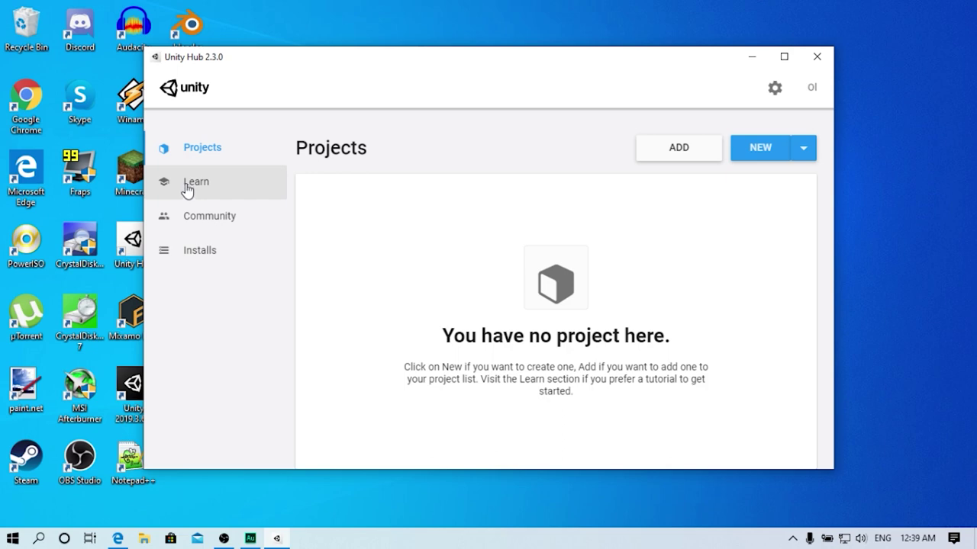
# Open Unity Hub's Learn section and browse the sample project list
pyautogui.click(243, 181)
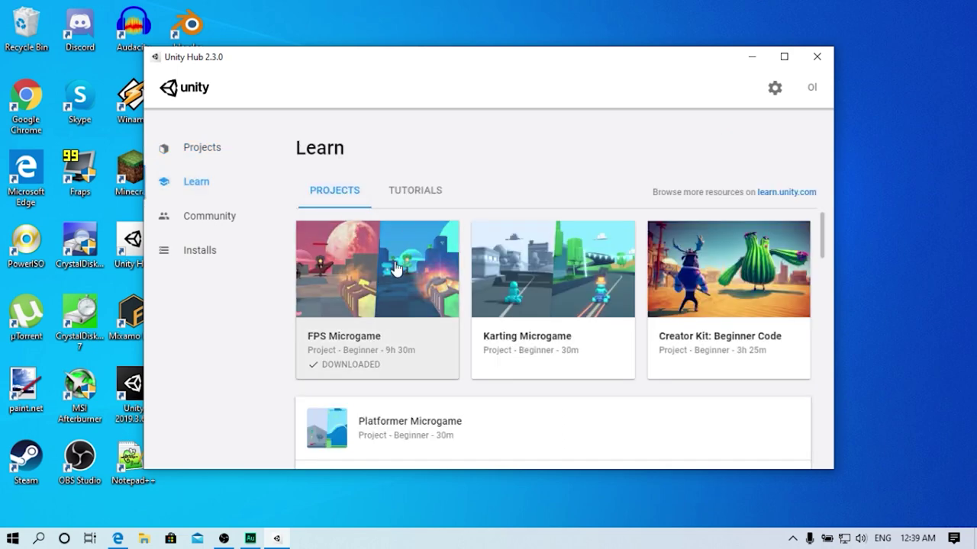
pyautogui.scroll(-3, 561, 292)
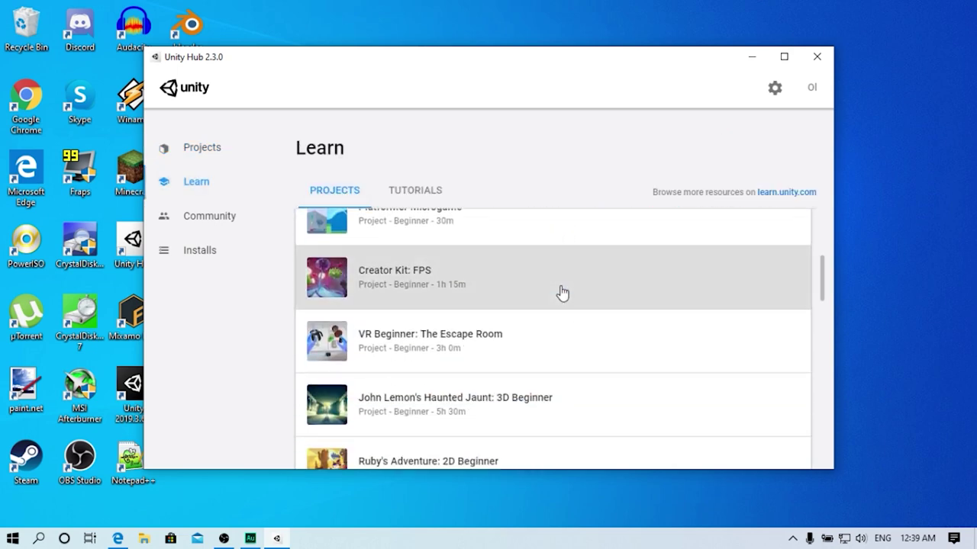
pyautogui.scroll(-2, 561, 292)
pyautogui.scroll(-1, 560, 293)
pyautogui.scroll(-1, 561, 293)
pyautogui.scroll(-2, 561, 292)
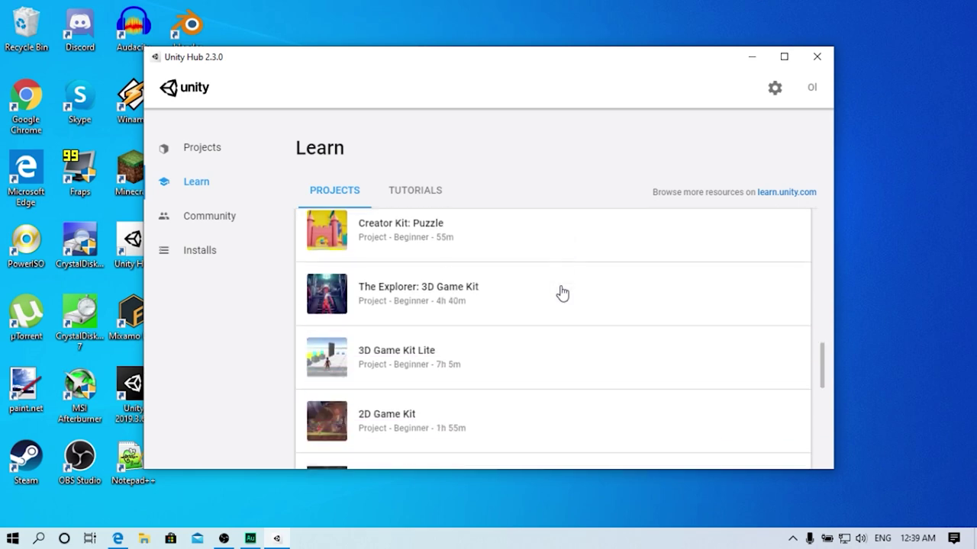
pyautogui.scroll(-3, 562, 293)
pyautogui.scroll(-2, 562, 293)
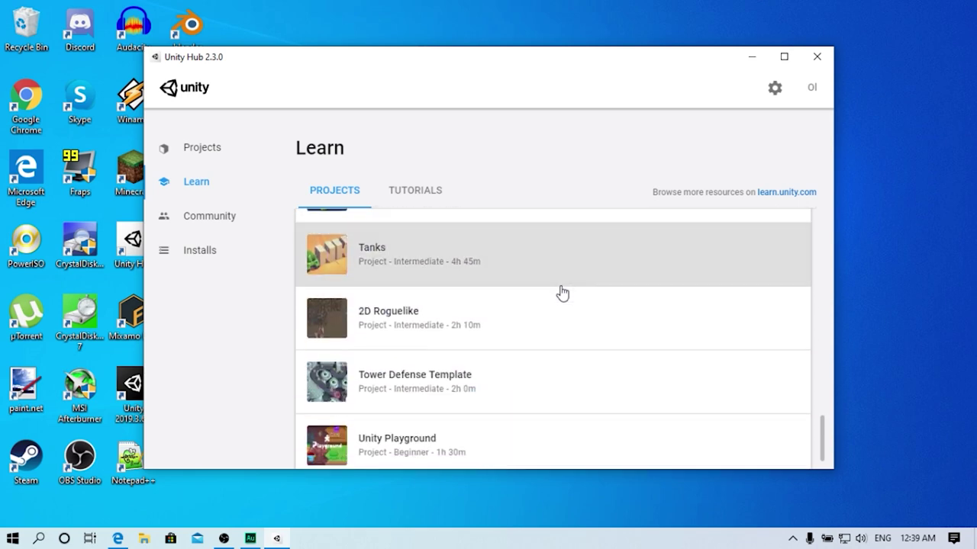
pyautogui.scroll(3, 562, 293)
pyautogui.scroll(3, 563, 293)
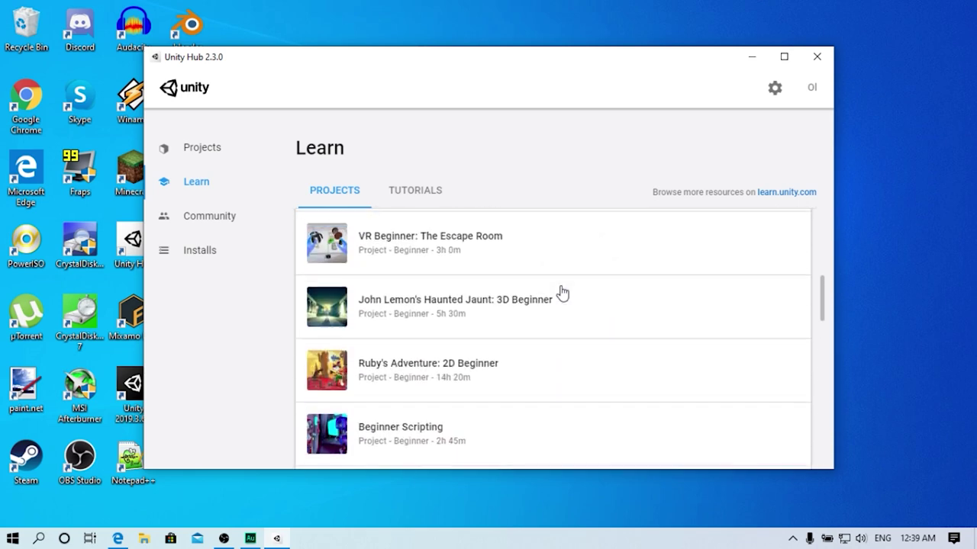
pyautogui.scroll(5, 562, 293)
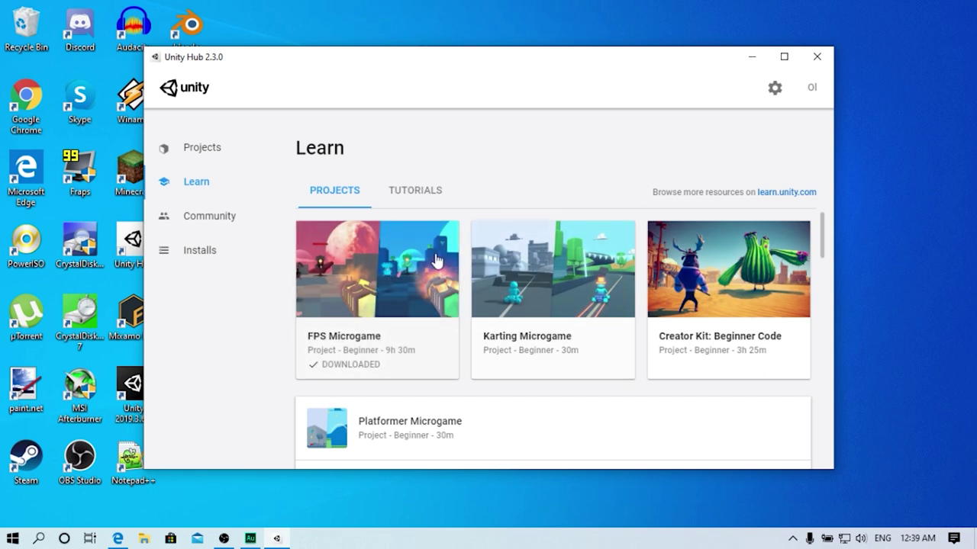
# Open the FPS Microgame card, press OPEN PROJECT, then close its details
pyautogui.click(382, 295)
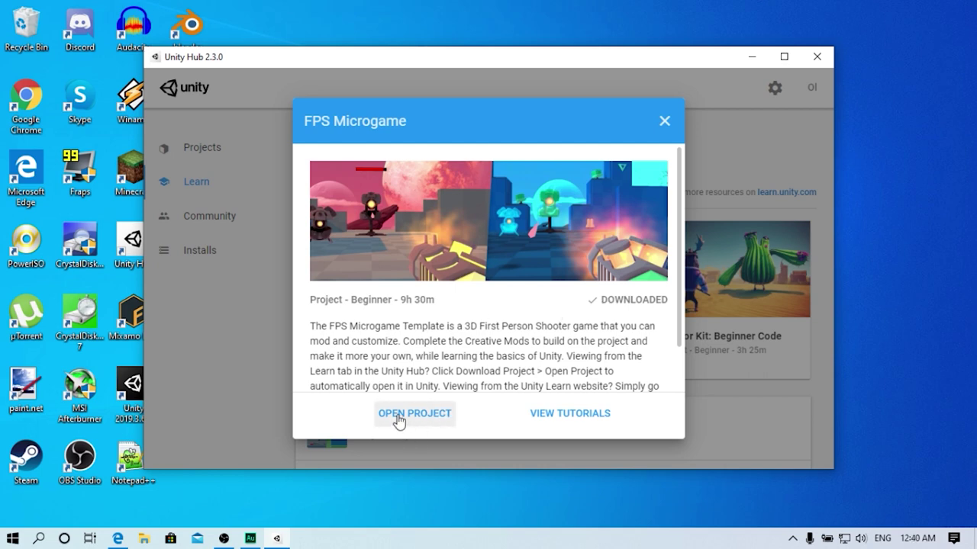
pyautogui.click(402, 418)
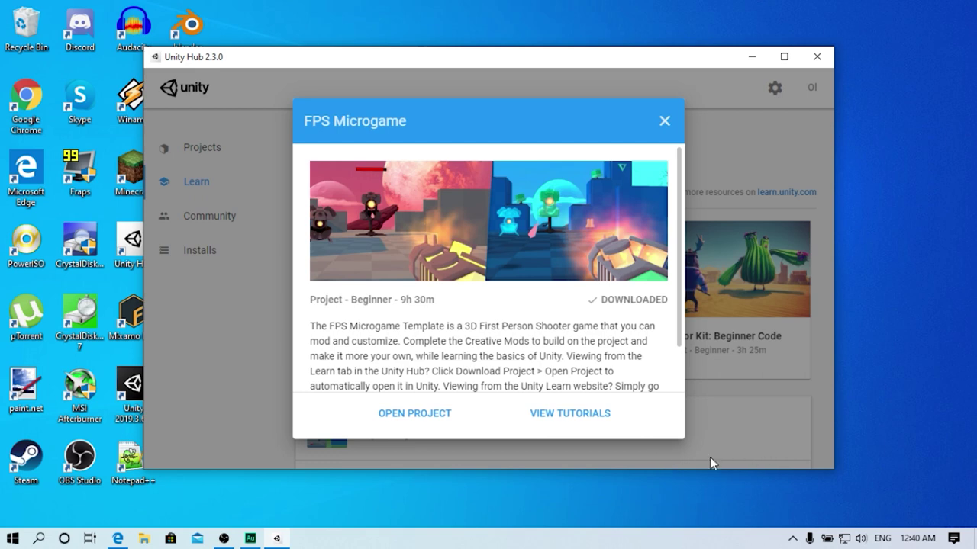
pyautogui.click(662, 122)
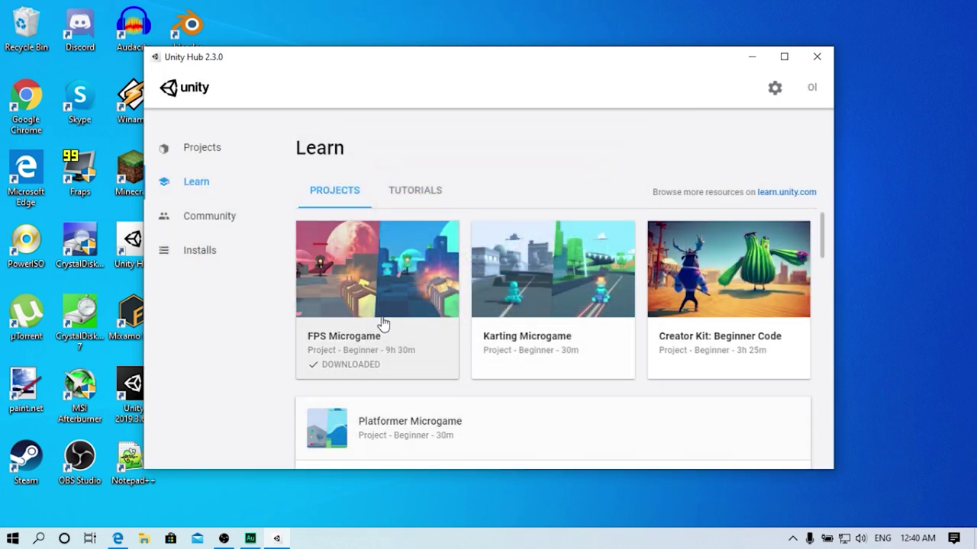
# Start adding the Unity 2020.1.0b3 beta and move on to module selection
pyautogui.click(222, 261)
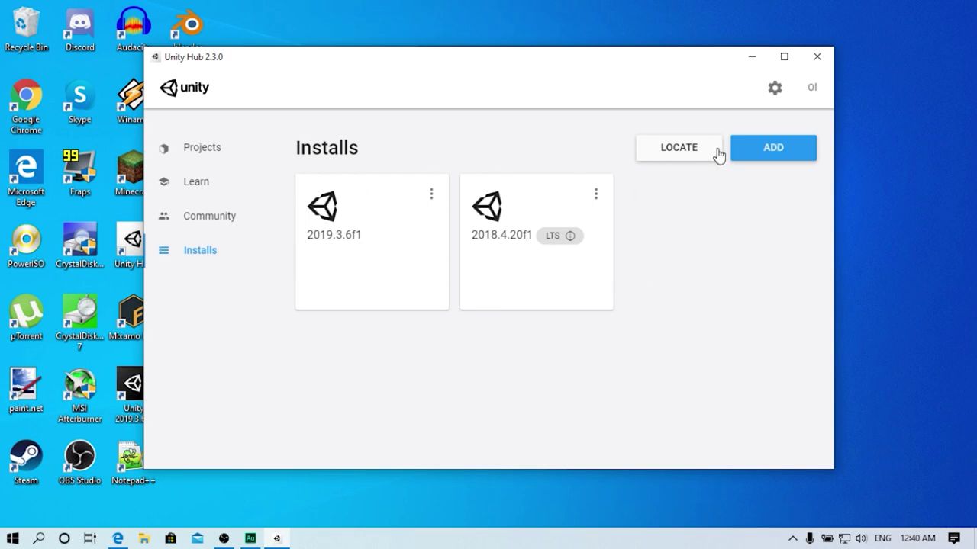
pyautogui.click(759, 158)
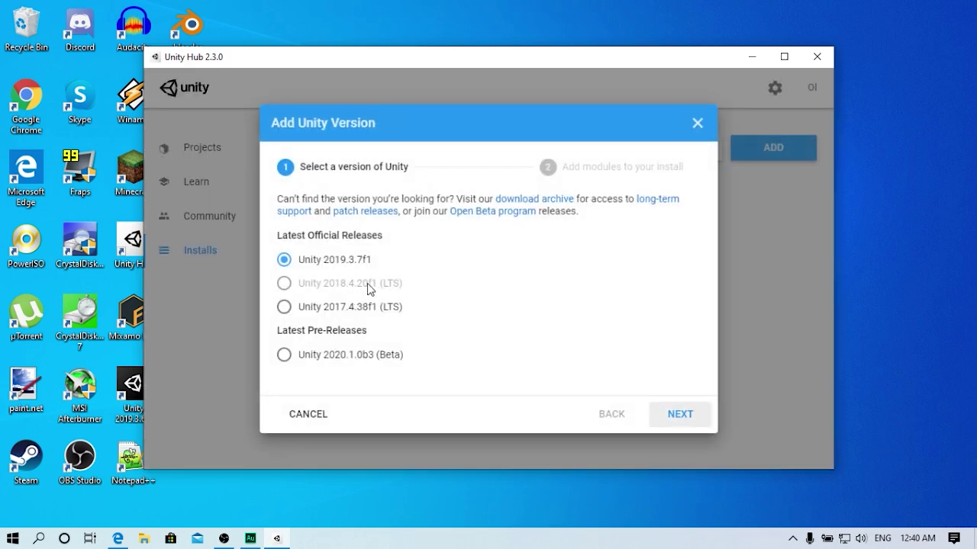
pyautogui.click(283, 356)
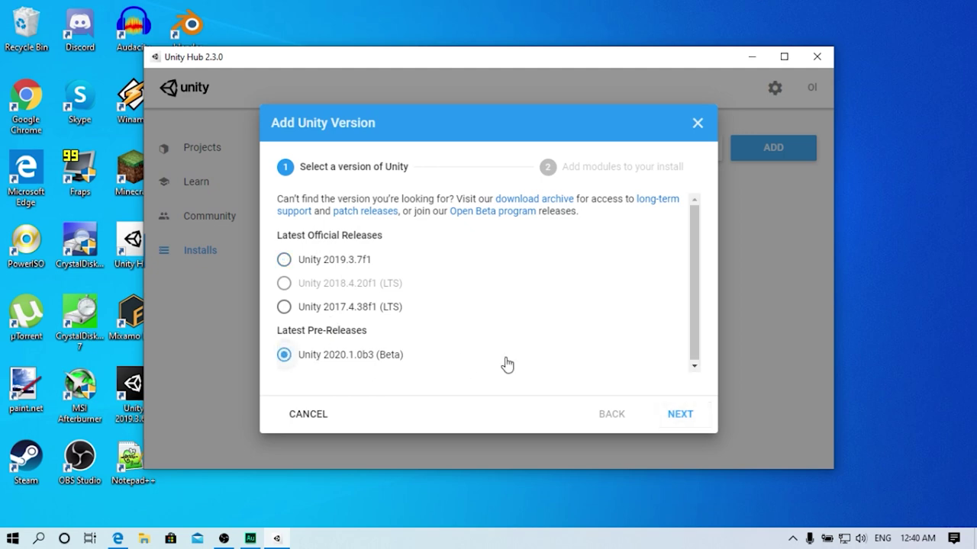
pyautogui.click(681, 417)
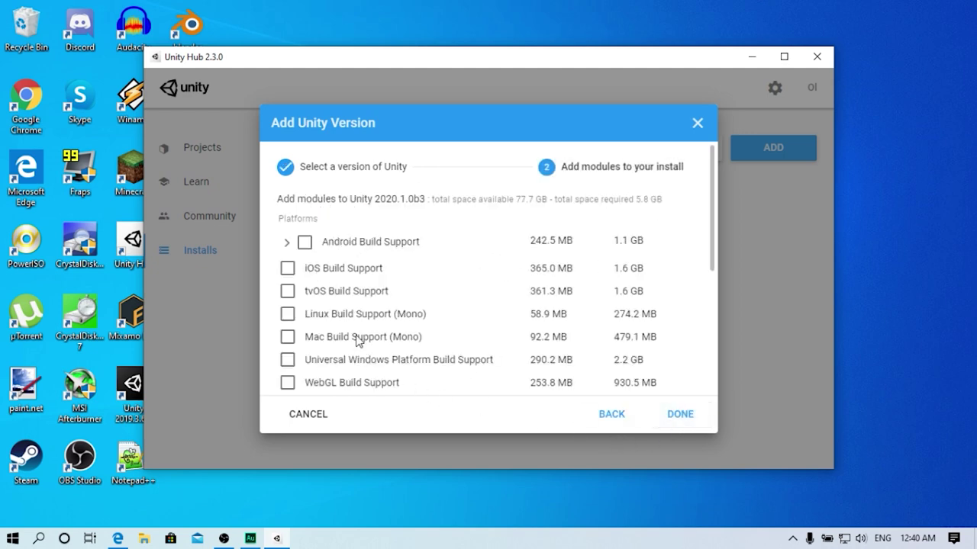
# Review the modules, then close the Add Unity Version window without installing
pyautogui.scroll(-3, 330, 265)
pyautogui.scroll(3, 335, 272)
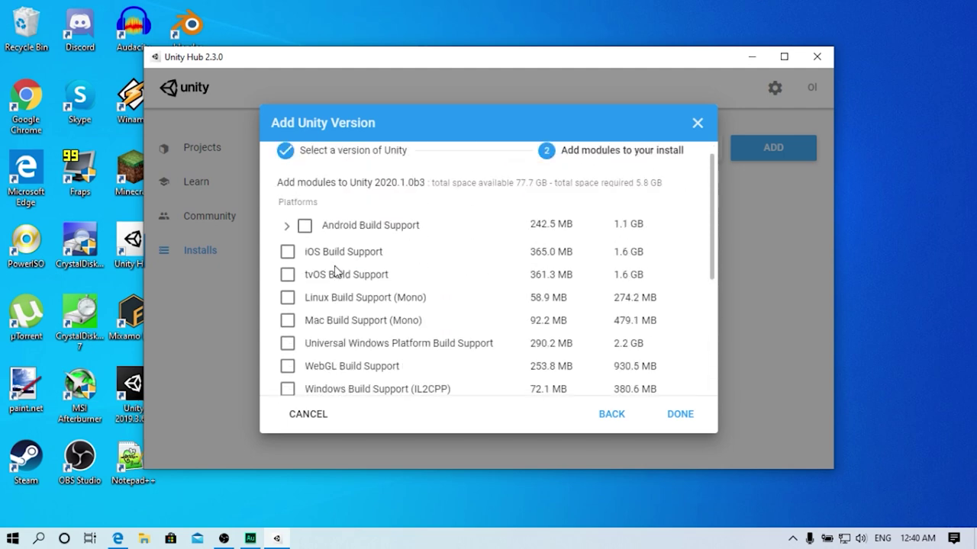
pyautogui.scroll(1, 336, 272)
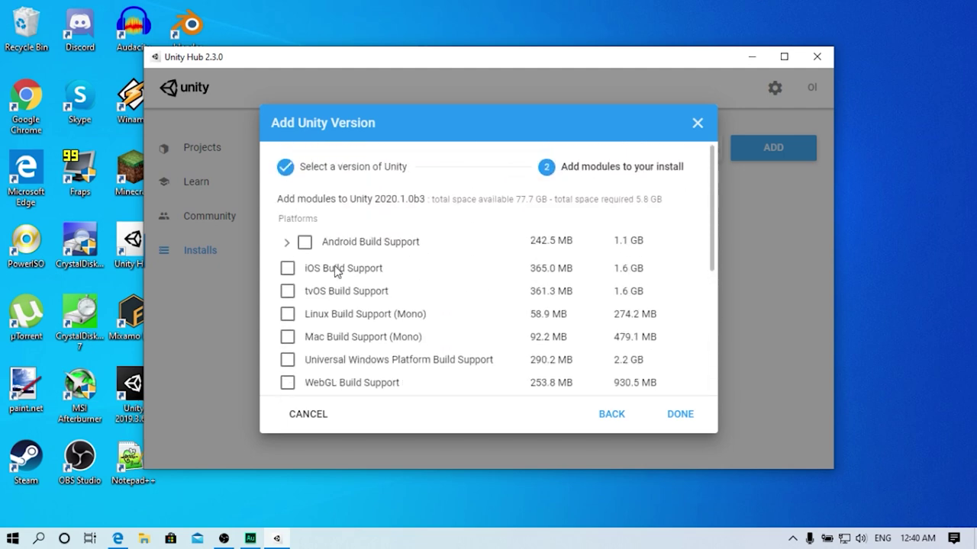
pyautogui.click(697, 125)
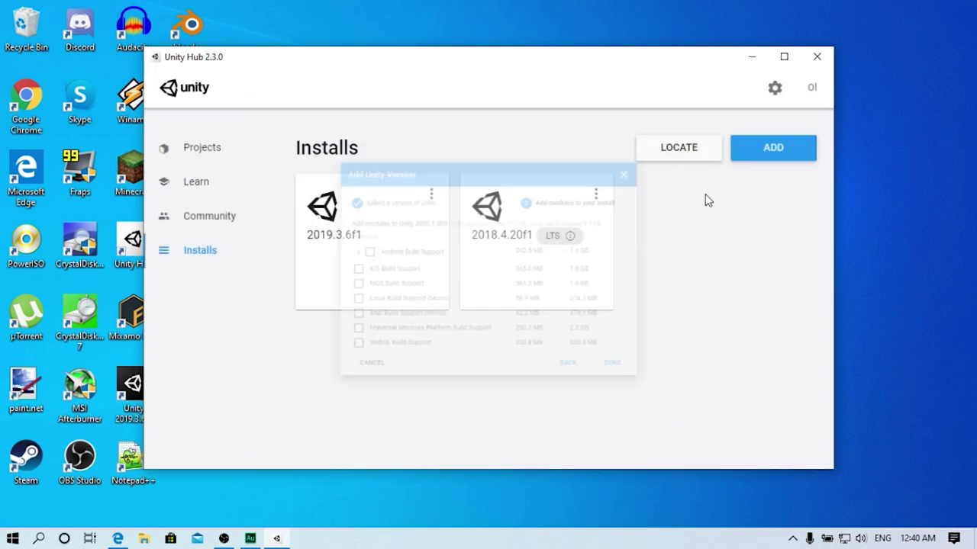
# Open the FPS Microgame from Learn > Projects in the Unity 2018.4.20f1 editor
pyautogui.click(206, 191)
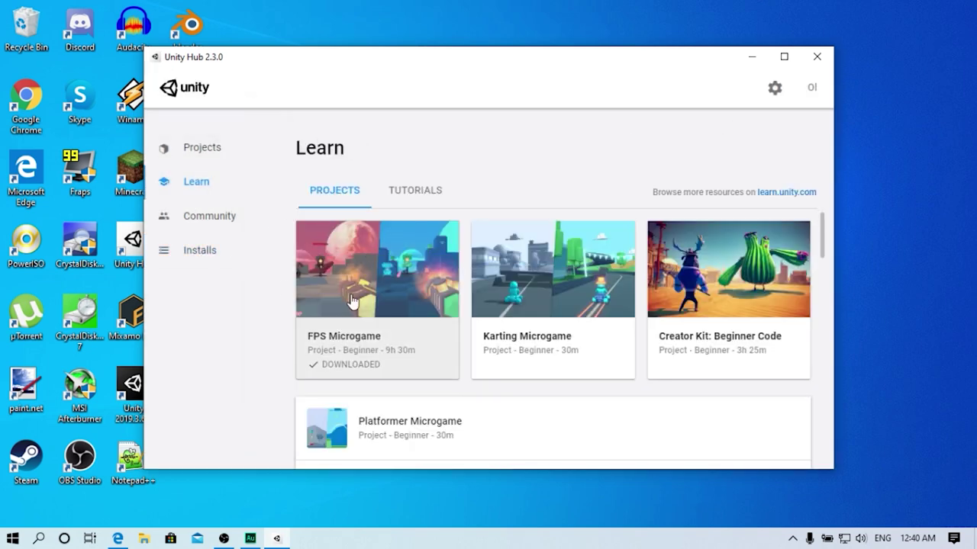
pyautogui.click(395, 266)
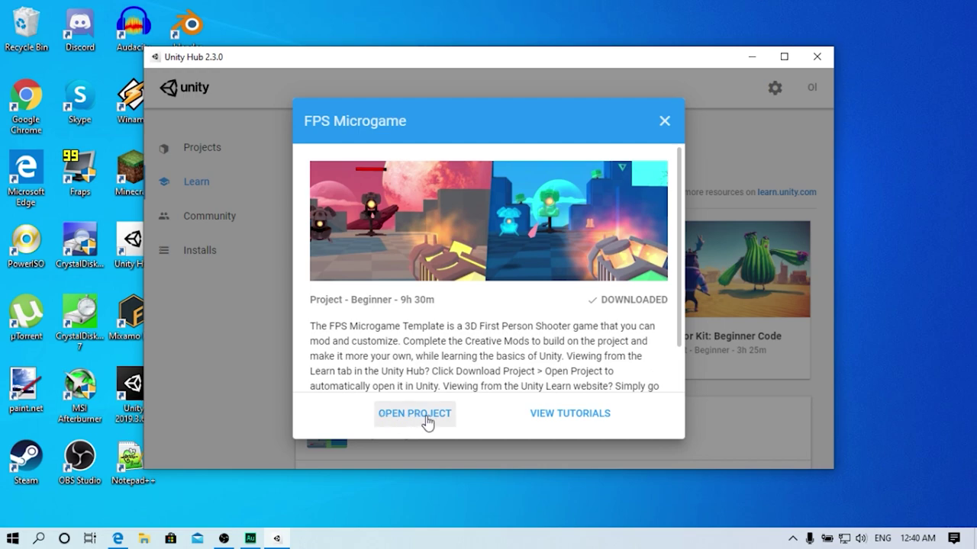
pyautogui.click(415, 417)
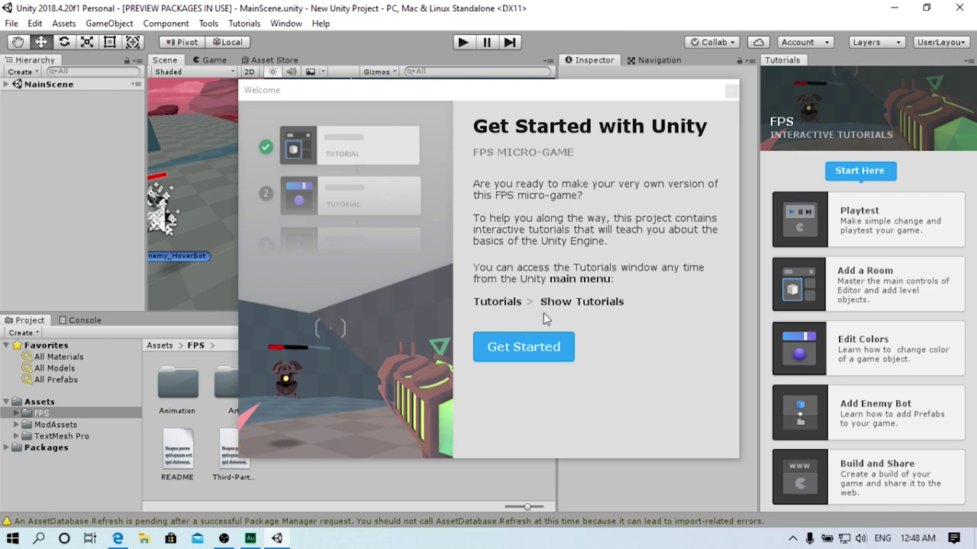
# Dismiss the Welcome window and start the Playtest tutorial from the Tutorials panel
pyautogui.click(525, 353)
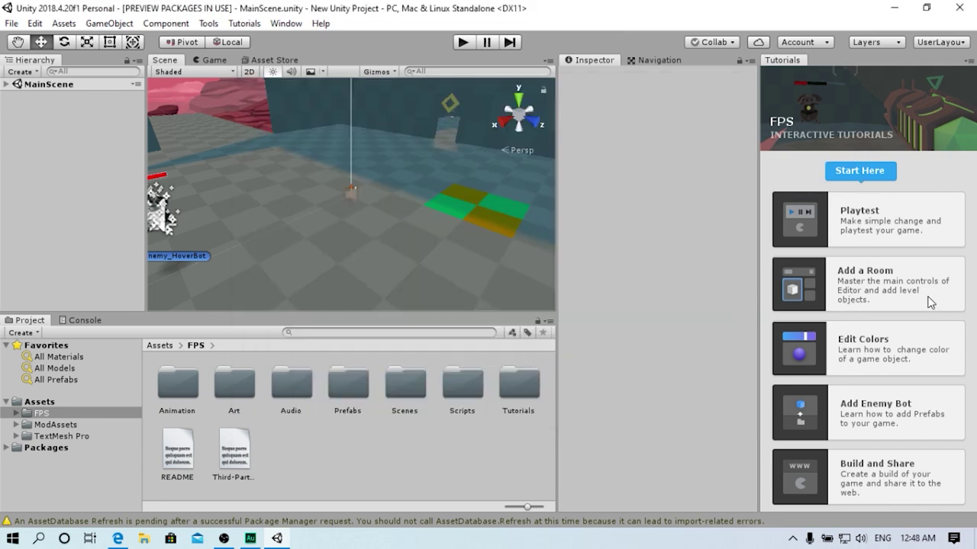
pyautogui.click(857, 223)
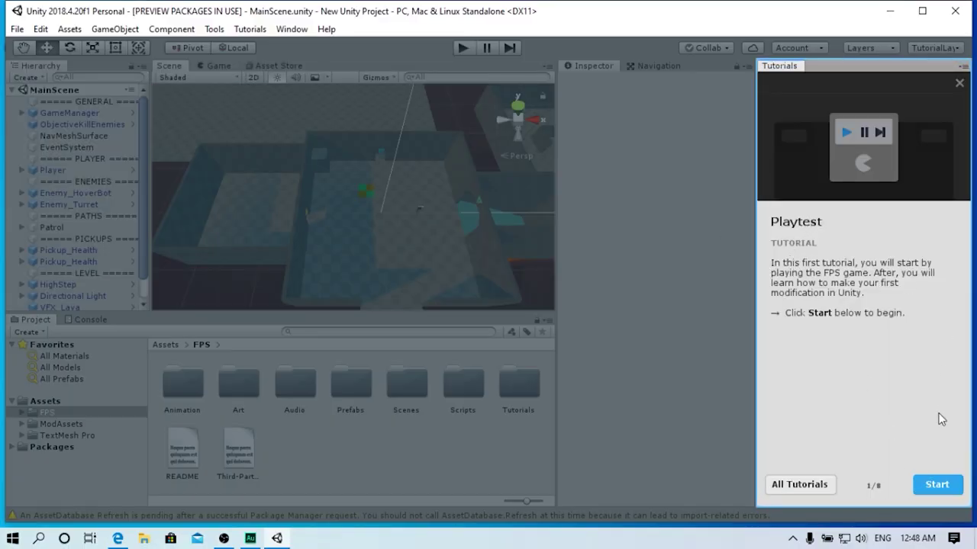
pyautogui.click(937, 484)
# Playtest the game, stop Play Mode, then select Player's Gravity Down Force field
pyautogui.click(464, 49)
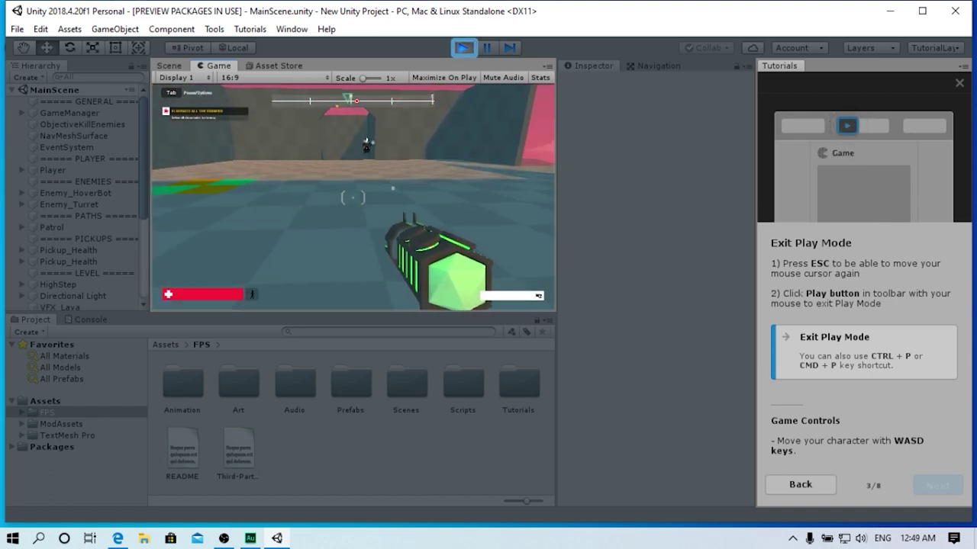
pyautogui.press('Escape')
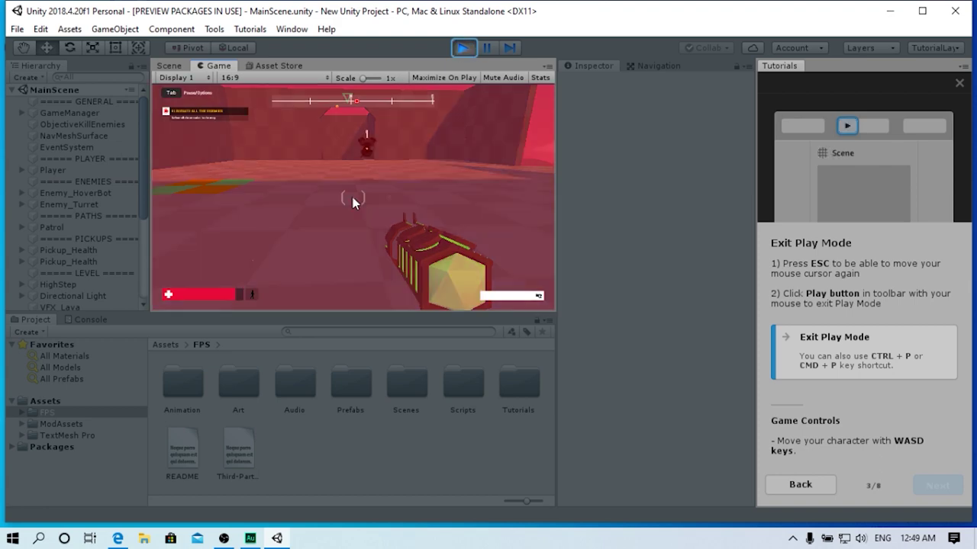
pyautogui.click(460, 47)
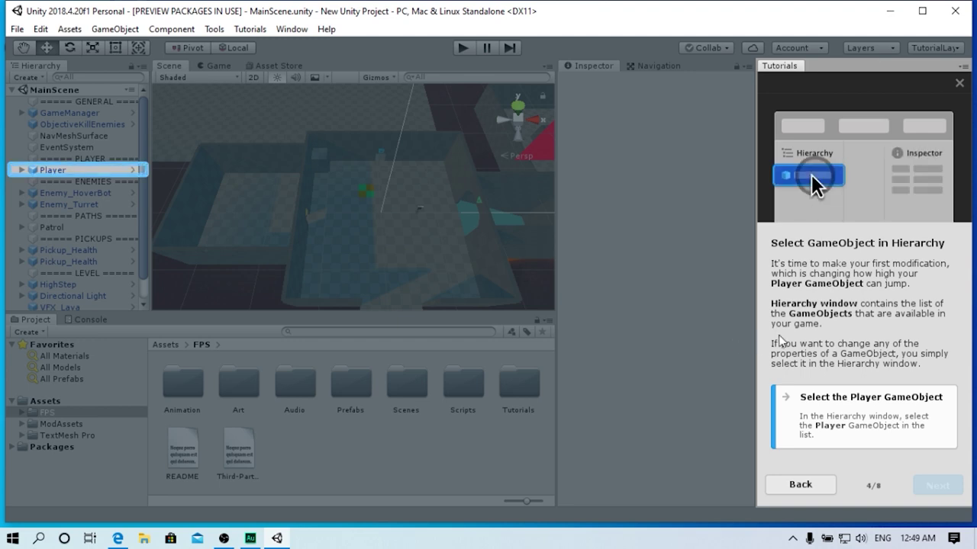
pyautogui.click(97, 173)
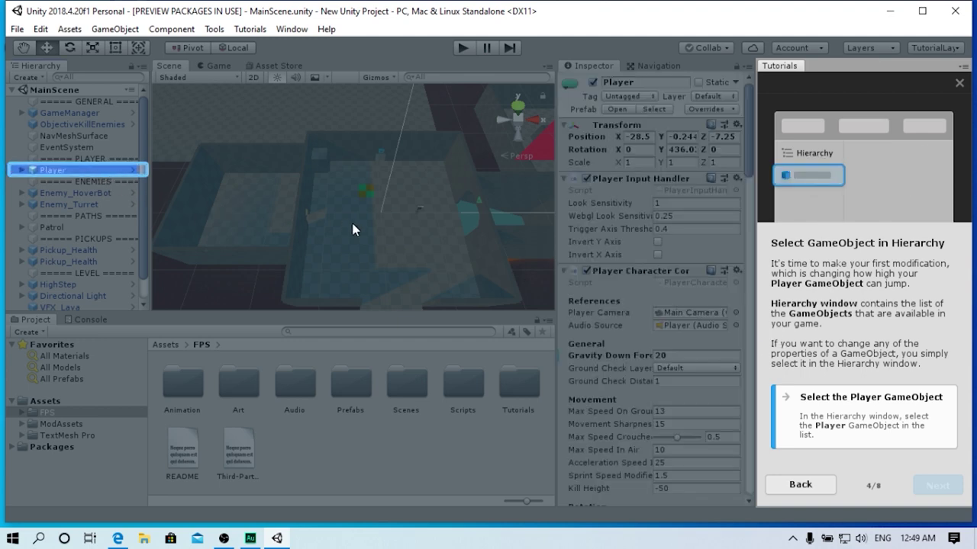
pyautogui.click(675, 353)
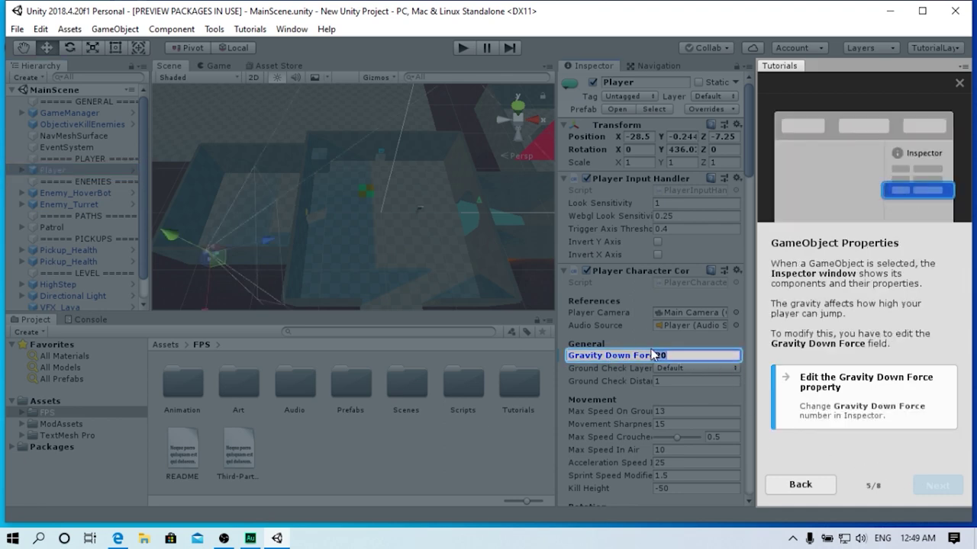
# Set the Player's Gravity Down Force to 40 and advance the tutorial
pyautogui.write('40')
pyautogui.press('Return')
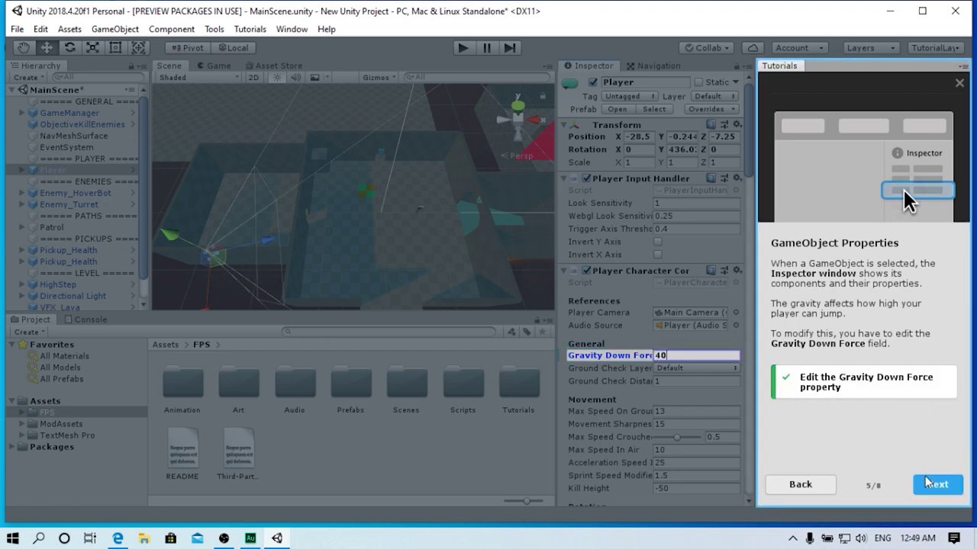
pyautogui.click(926, 487)
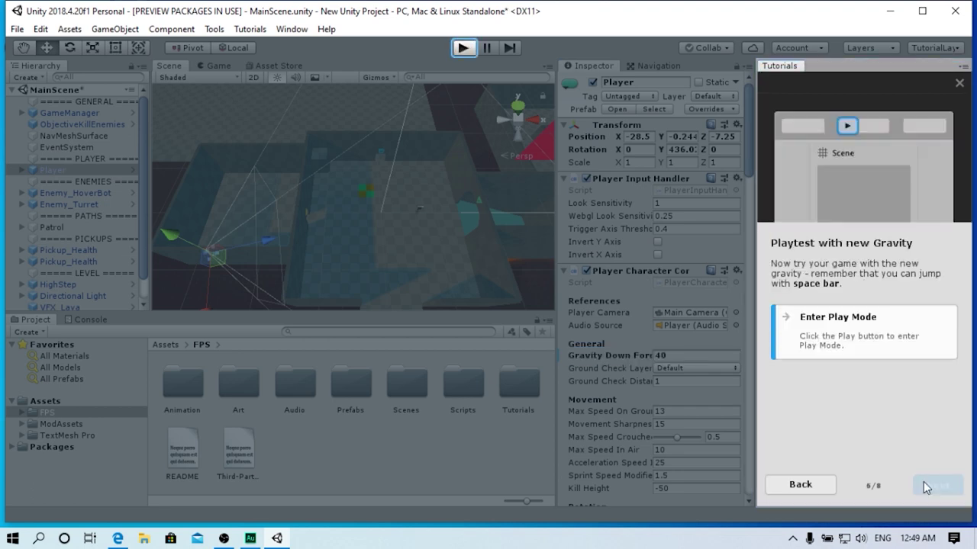
# Playtest with the new gravity, walking and switching weapons, then stop Play Mode
pyautogui.click(462, 49)
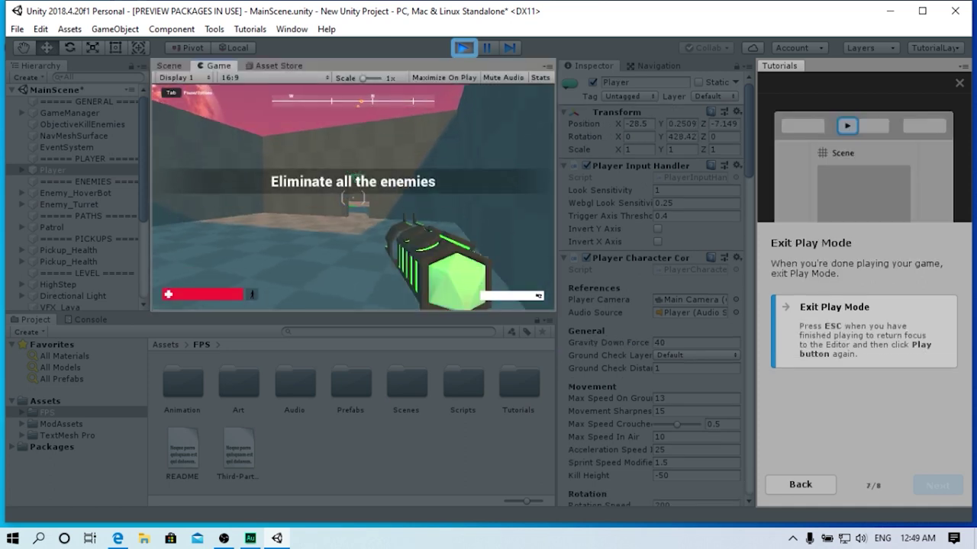
pyautogui.press('w')
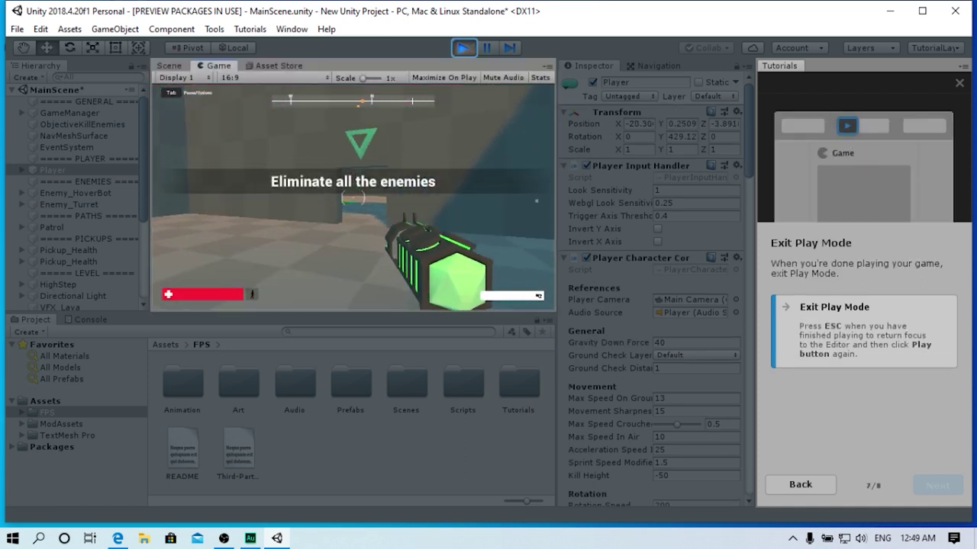
pyautogui.press('w')
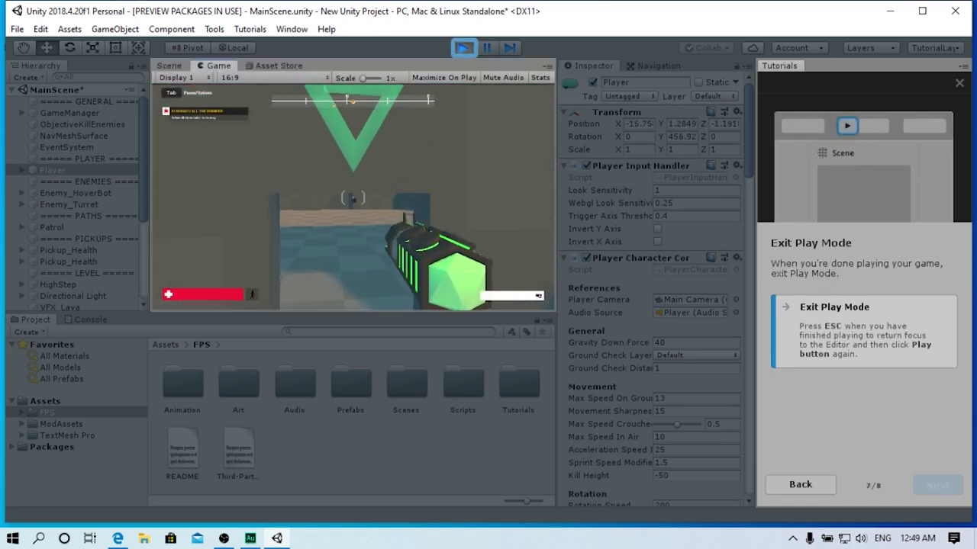
pyautogui.press('Escape')
pyautogui.press('2')
pyautogui.press('s')
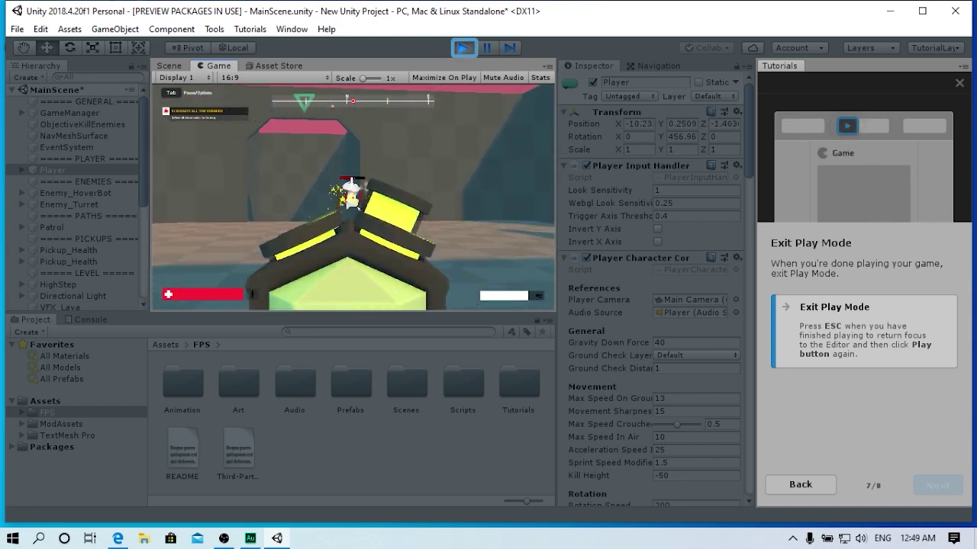
pyautogui.press('1')
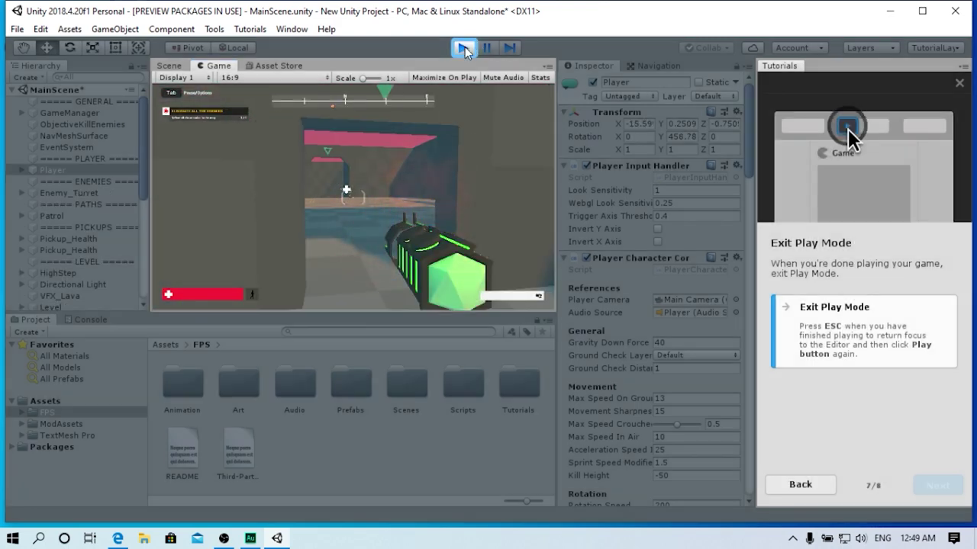
pyautogui.click(464, 47)
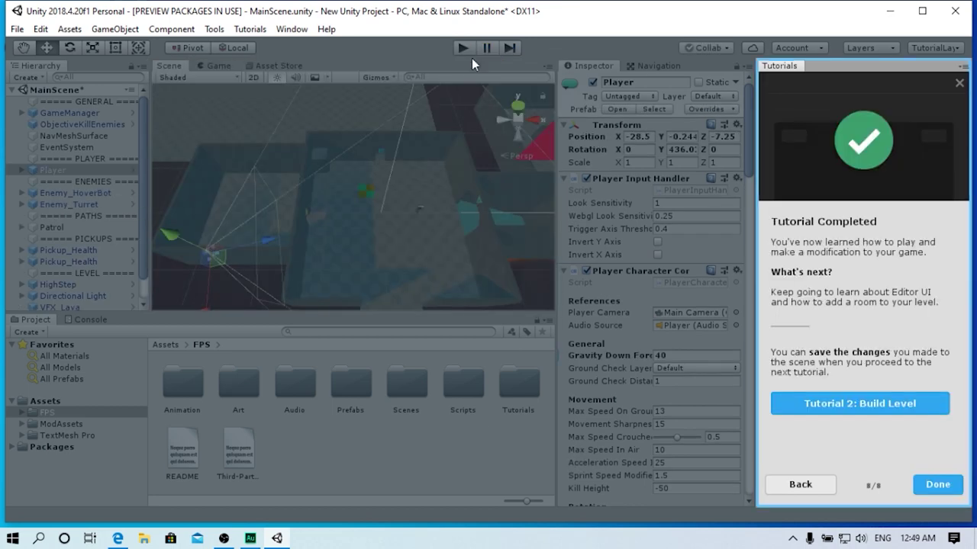
# Start Tutorial 2: Build Level, save MainScene, and advance two tutorial steps
pyautogui.click(878, 412)
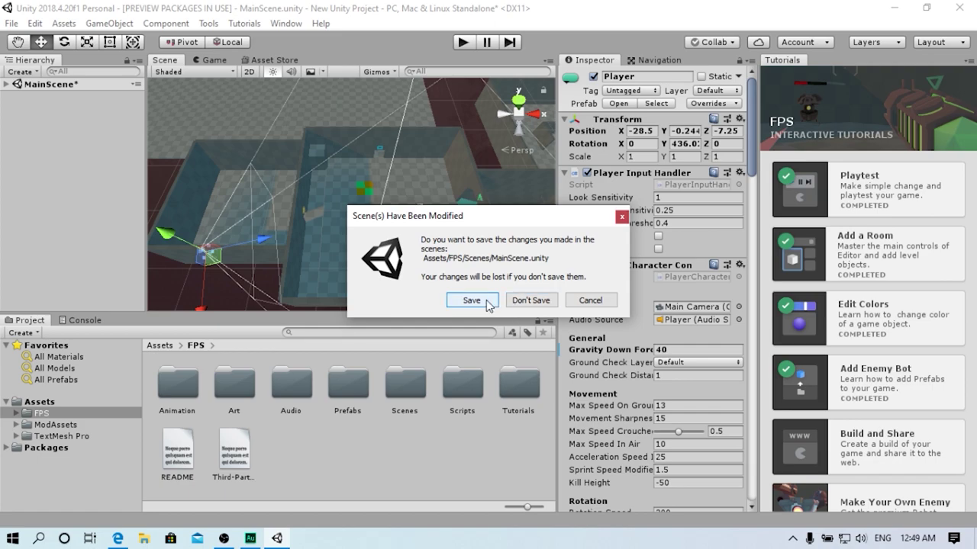
pyautogui.click(489, 302)
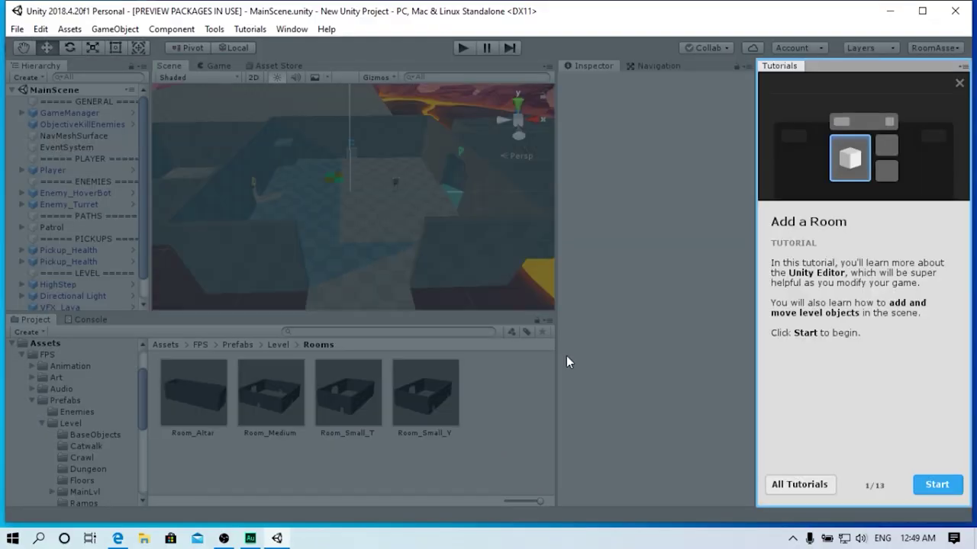
pyautogui.click(937, 485)
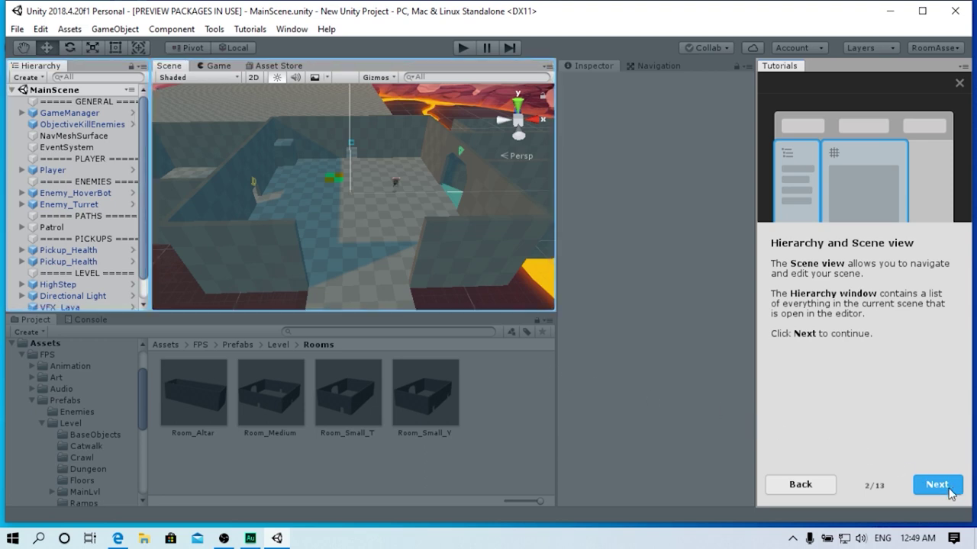
pyautogui.click(937, 486)
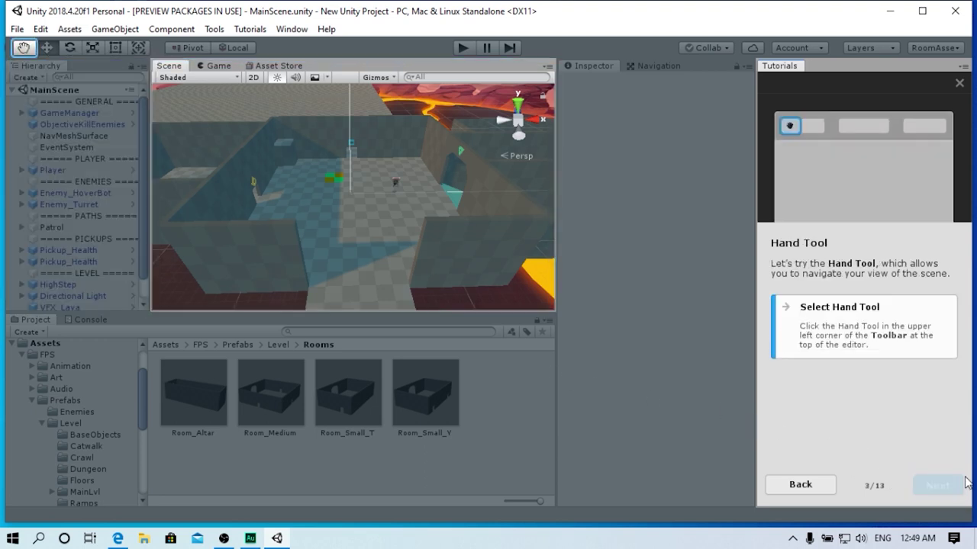
# Pan the Scene view across the level to clear the tutorial's panning step
pyautogui.press('q')
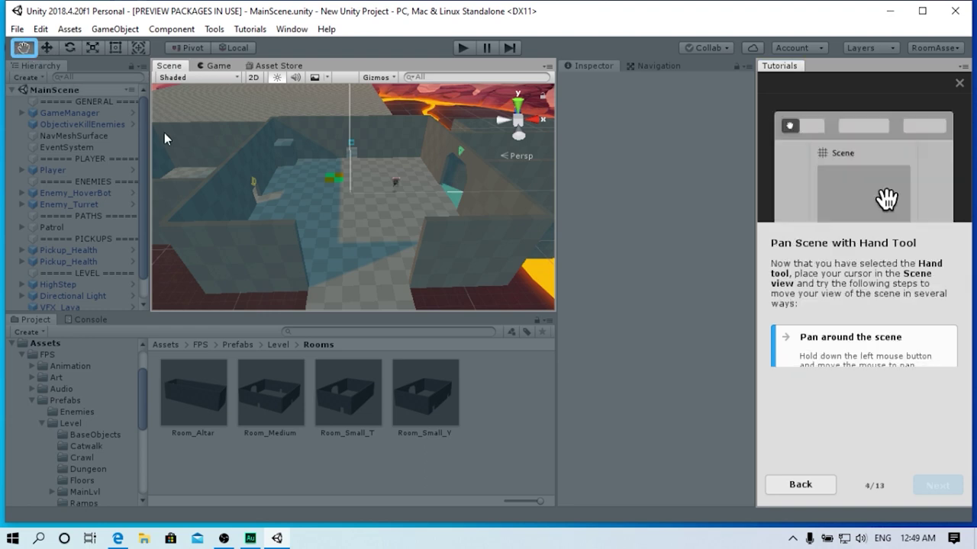
pyautogui.moveTo(383, 192)
pyautogui.mouseDown()
pyautogui.moveTo(417, 180)
pyautogui.moveTo(392, 196)
pyautogui.moveTo(257, 111)
pyautogui.moveTo(325, 213)
pyautogui.moveTo(673, 91)
pyautogui.moveTo(456, 199)
pyautogui.mouseUp()
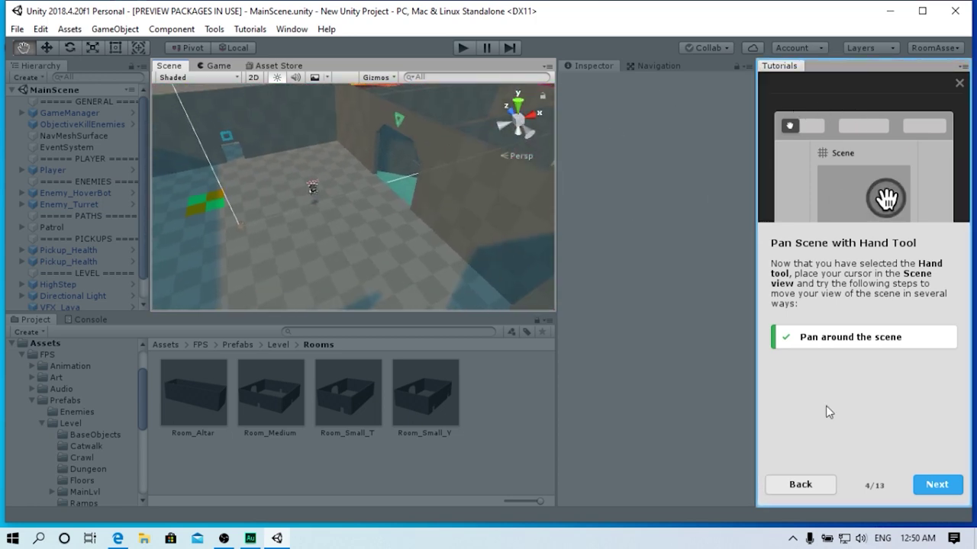
pyautogui.click(927, 486)
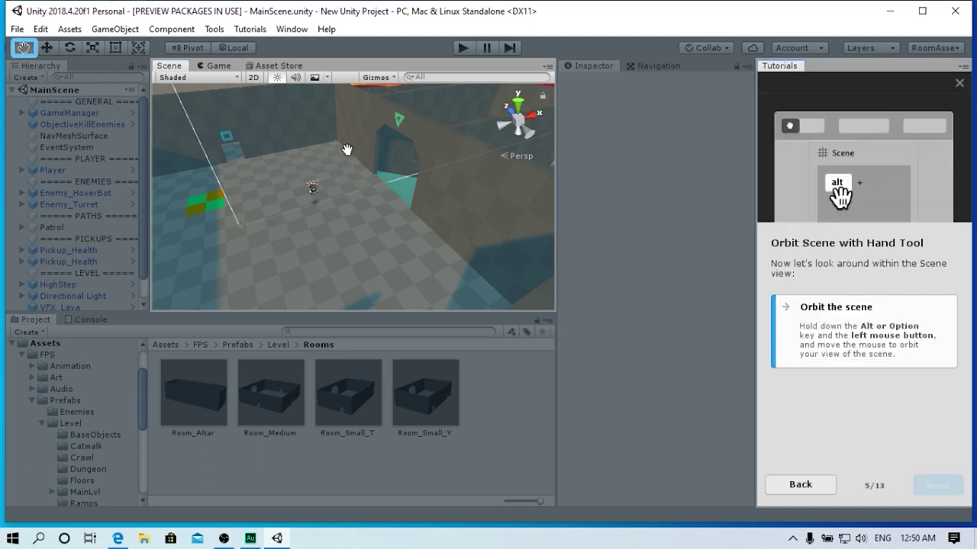
# Orbit around the room and zoom in, advancing the tutorial to step 7, Level Prefabs
pyautogui.moveTo(297, 171)
pyautogui.keyDown('alt'); pyautogui.mouseDown()
pyautogui.moveTo(93, 159)
pyautogui.moveTo(333, 297)
pyautogui.mouseUp(); pyautogui.keyUp('alt')
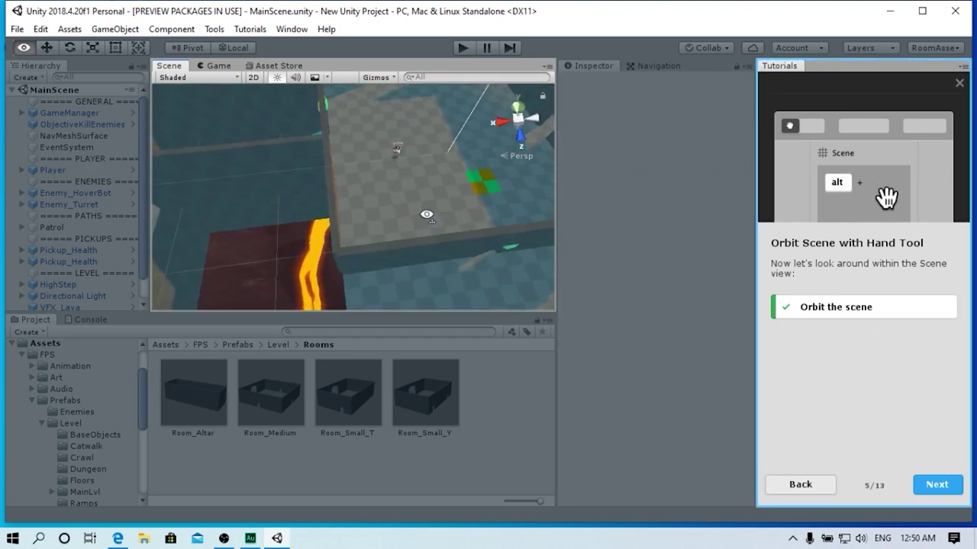
pyautogui.moveTo(333, 297)
pyautogui.keyDown('alt'); pyautogui.mouseDown()
pyautogui.moveTo(902, 542)
pyautogui.moveTo(65, 99)
pyautogui.mouseUp(); pyautogui.keyUp('alt')
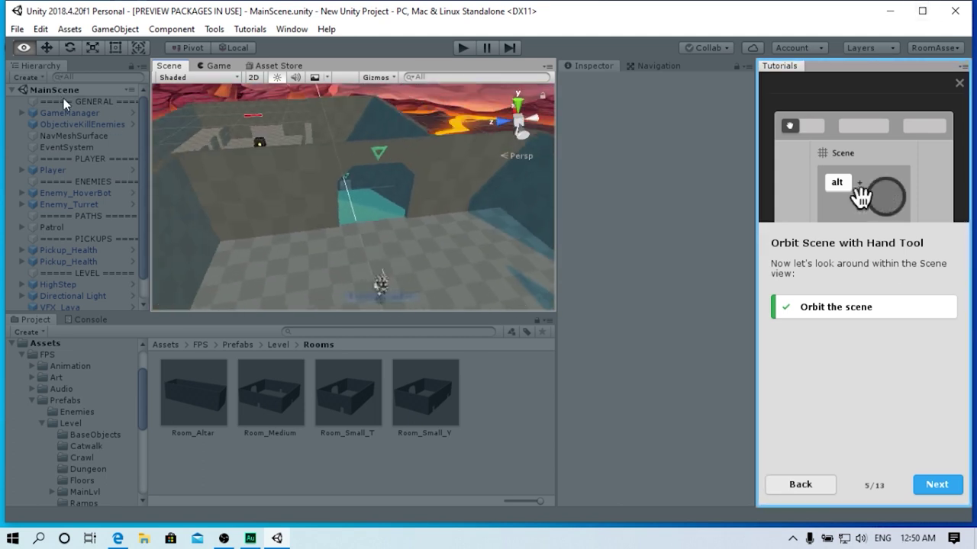
pyautogui.click(937, 484)
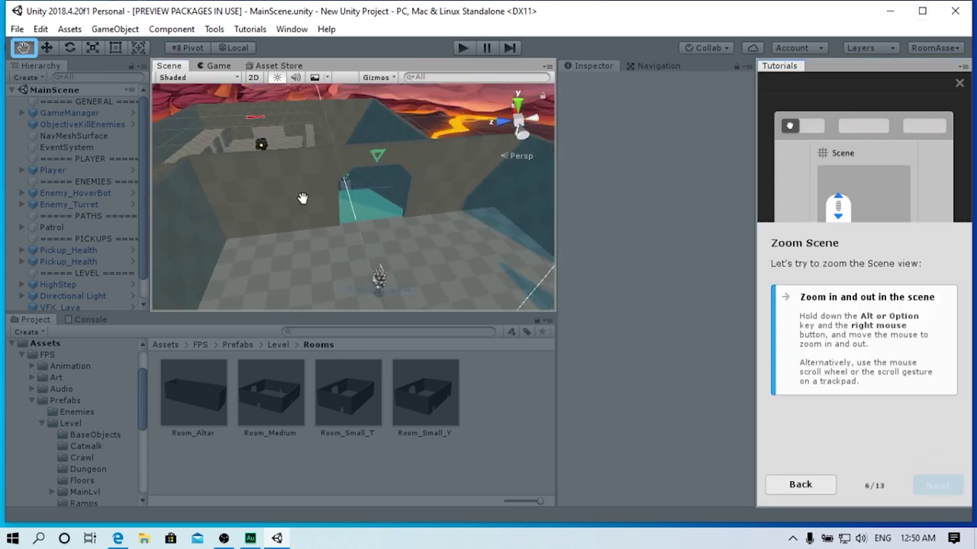
pyautogui.scroll(3, 302, 198)
pyautogui.keyDown('alt'); pyautogui.moveTo(303, 198); pyautogui.dragTo(358, 195, button='right'); pyautogui.keyUp('alt')
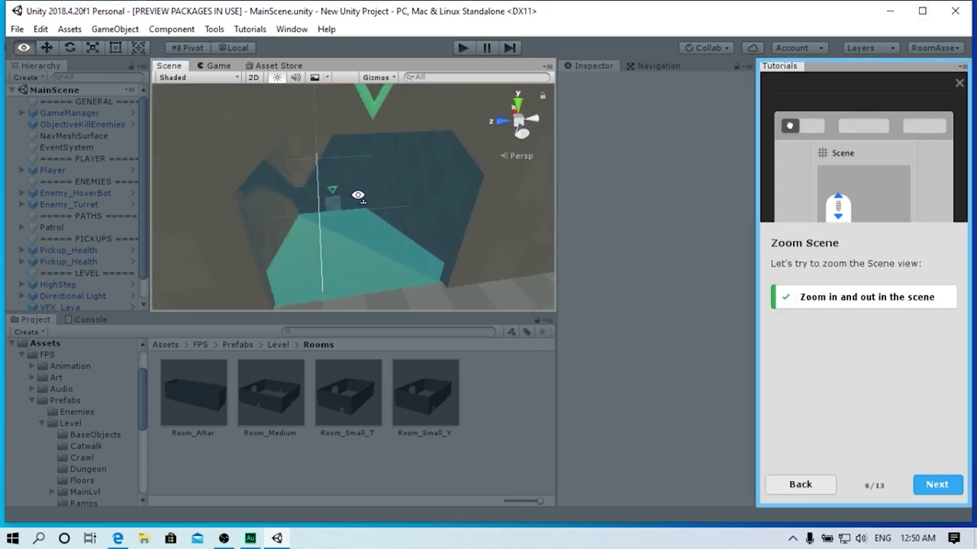
pyautogui.keyDown('alt'); pyautogui.moveTo(358, 195); pyautogui.dragTo(338, 191); pyautogui.keyUp('alt')
pyautogui.click(953, 492)
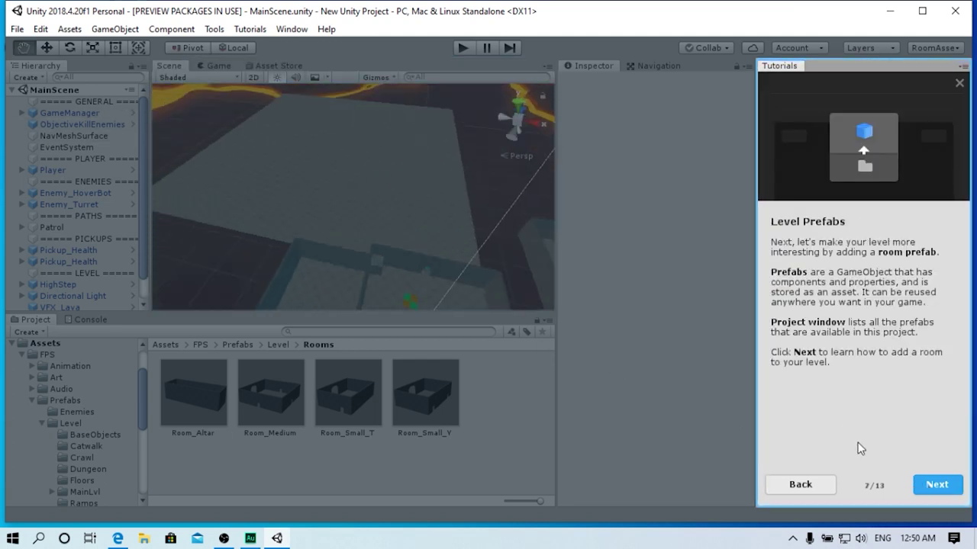
# Drop the Room_Altar prefab into the level and select the Move tool
pyautogui.click(934, 483)
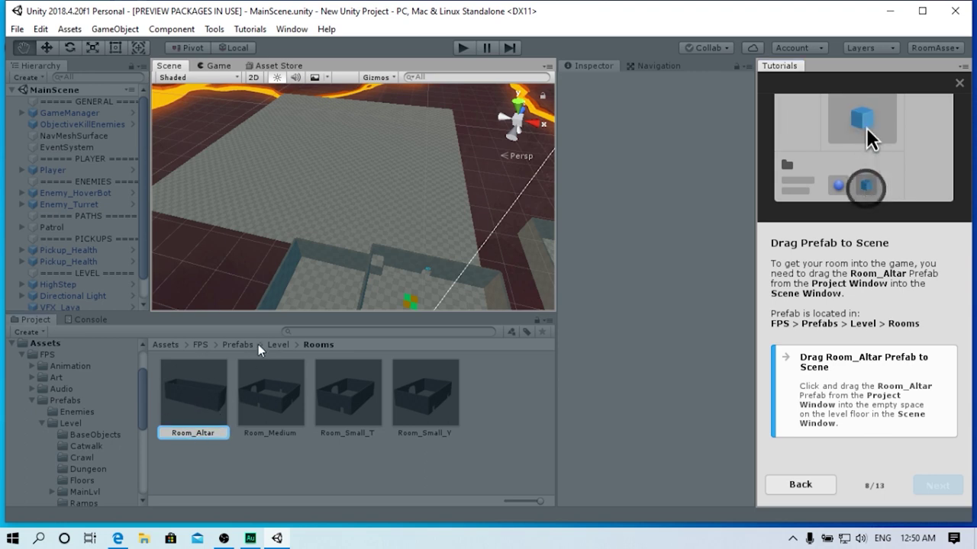
pyautogui.moveTo(196, 439)
pyautogui.mouseDown()
pyautogui.moveTo(410, 253)
pyautogui.moveTo(356, 222)
pyautogui.mouseUp()
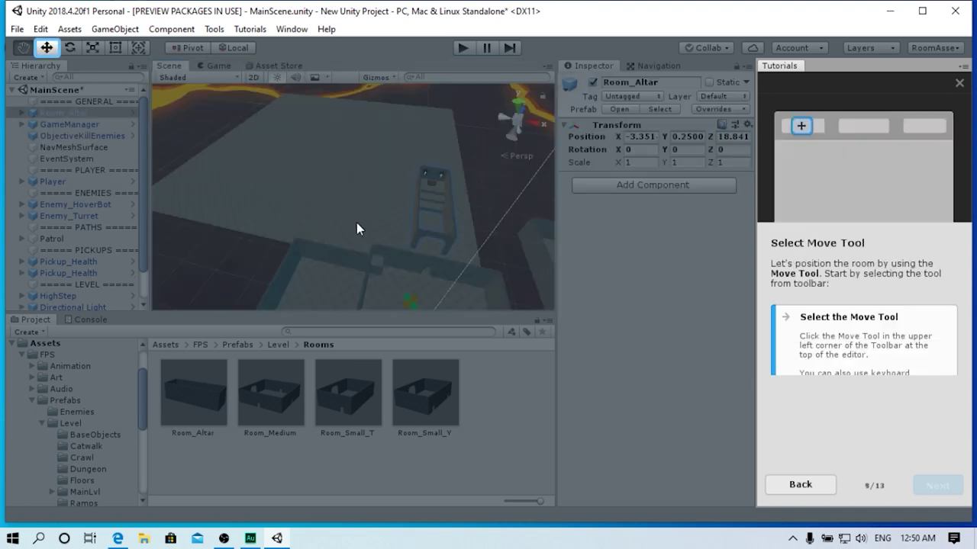
pyautogui.click(46, 47)
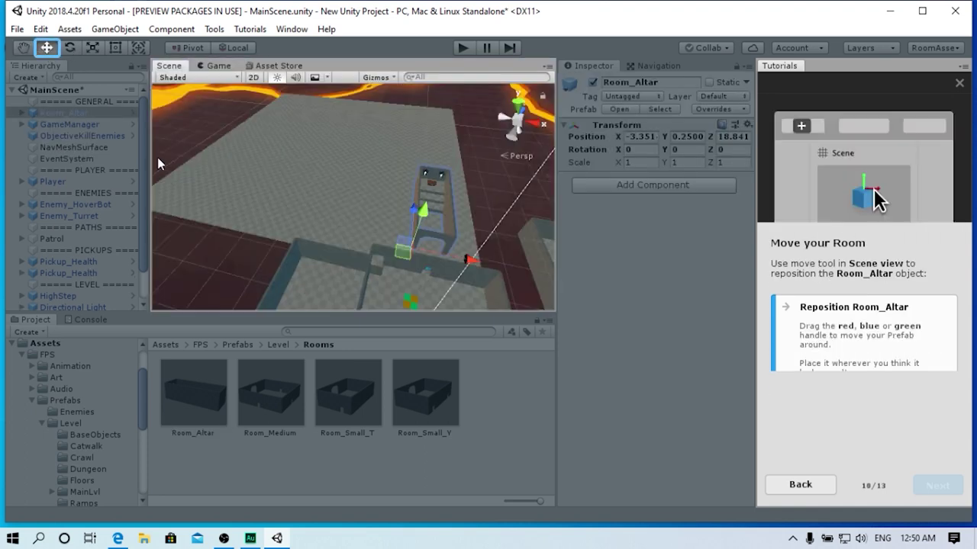
pyautogui.moveTo(157, 157)
pyautogui.keyDown('alt'); pyautogui.mouseDown()
pyautogui.moveTo(260, 162)
pyautogui.moveTo(460, 202)
pyautogui.mouseUp(); pyautogui.keyUp('alt')
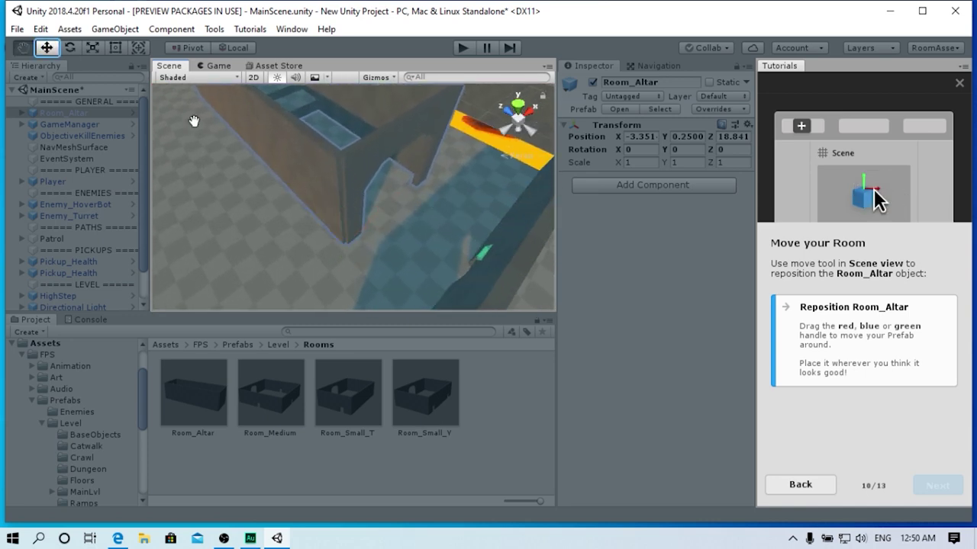
# Cycle through the Rotate, Scale, Rect and combined transform tools, ending back on Move
pyautogui.press('e')
pyautogui.press('r')
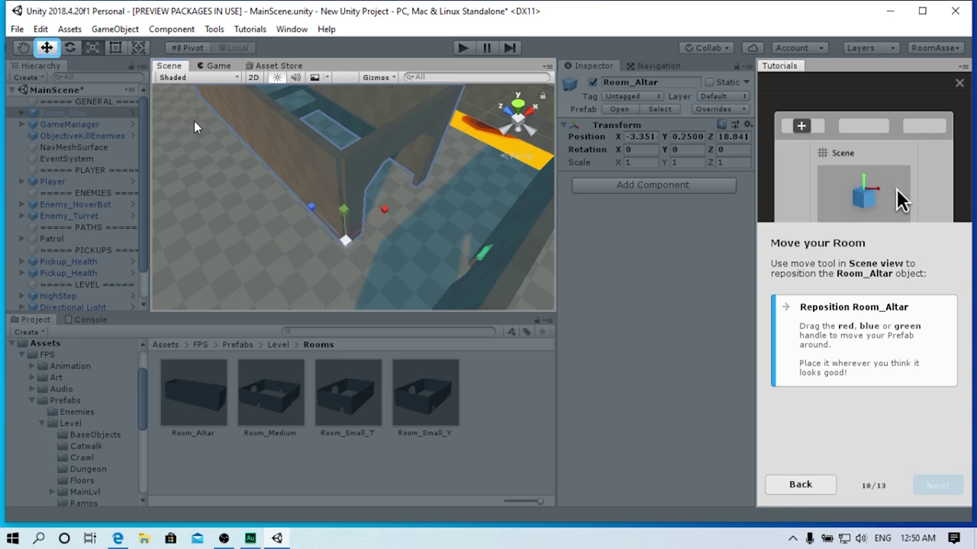
pyautogui.press('t')
pyautogui.press('y')
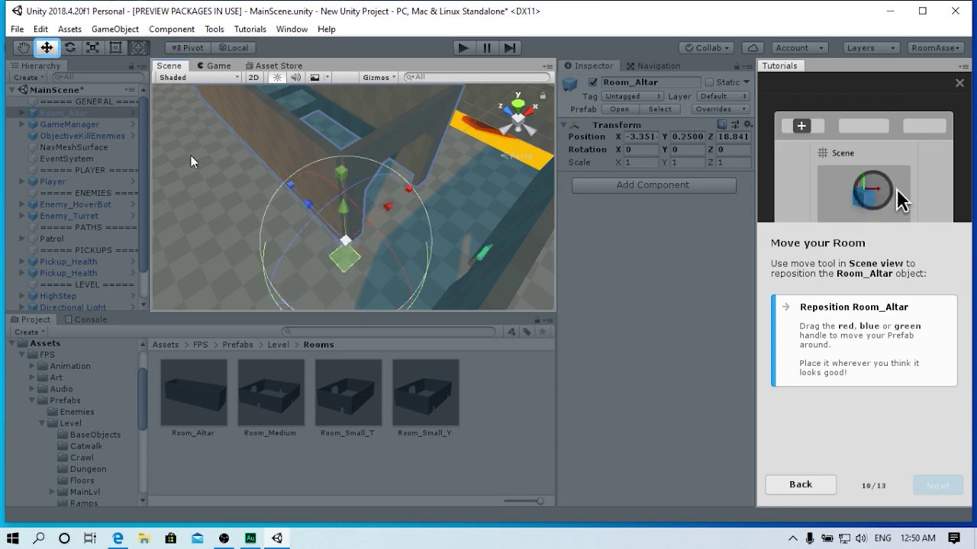
pyautogui.press('w')
# Drag Room_Altar's move handles to place it beside the corridors at Z 12.4
pyautogui.moveTo(247, 123)
pyautogui.keyDown('alt'); pyautogui.mouseDown()
pyautogui.moveTo(409, 160)
pyautogui.moveTo(382, 197)
pyautogui.moveTo(351, 216)
pyautogui.moveTo(456, 219)
pyautogui.mouseUp(); pyautogui.keyUp('alt')
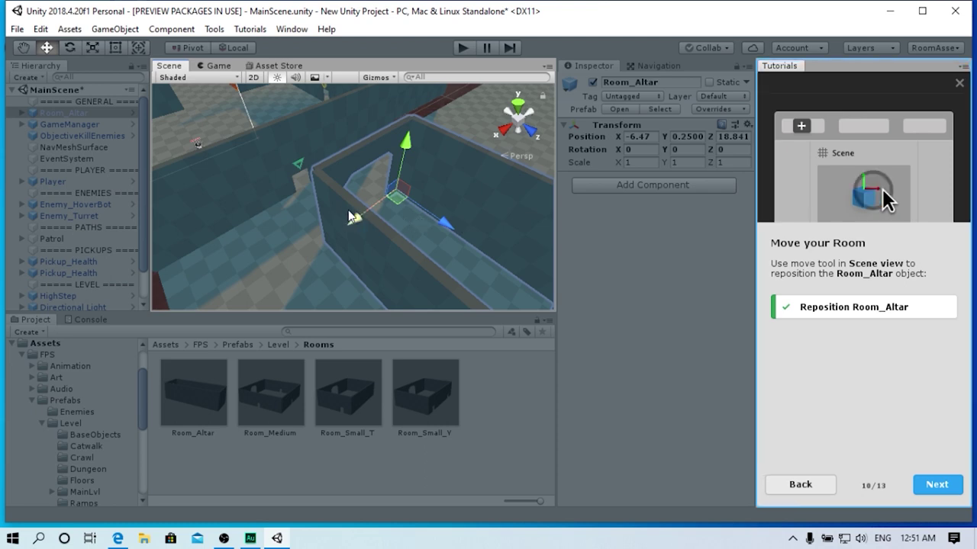
pyautogui.moveTo(358, 218)
pyautogui.mouseDown()
pyautogui.moveTo(326, 243)
pyautogui.moveTo(338, 251)
pyautogui.mouseUp()
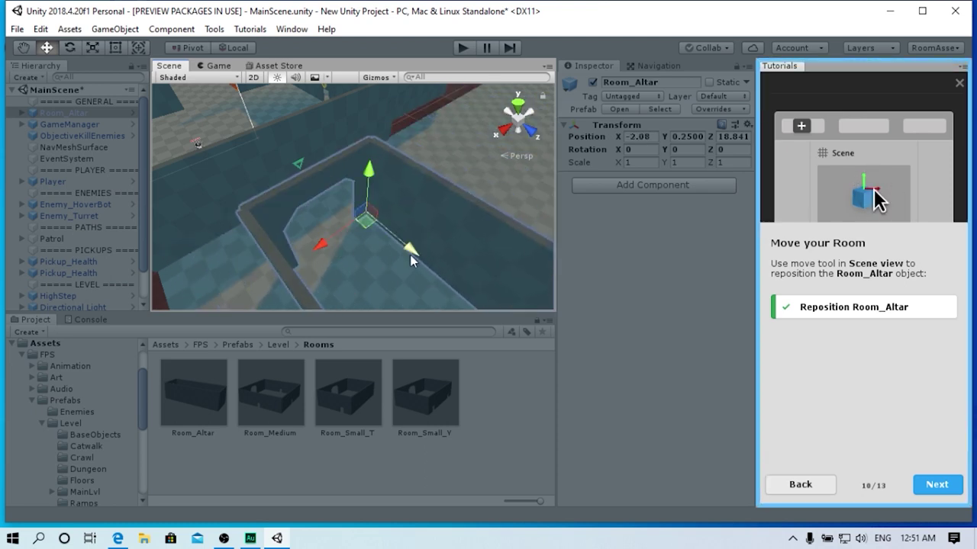
pyautogui.moveTo(410, 254)
pyautogui.mouseDown()
pyautogui.moveTo(392, 256)
pyautogui.moveTo(434, 296)
pyautogui.mouseUp()
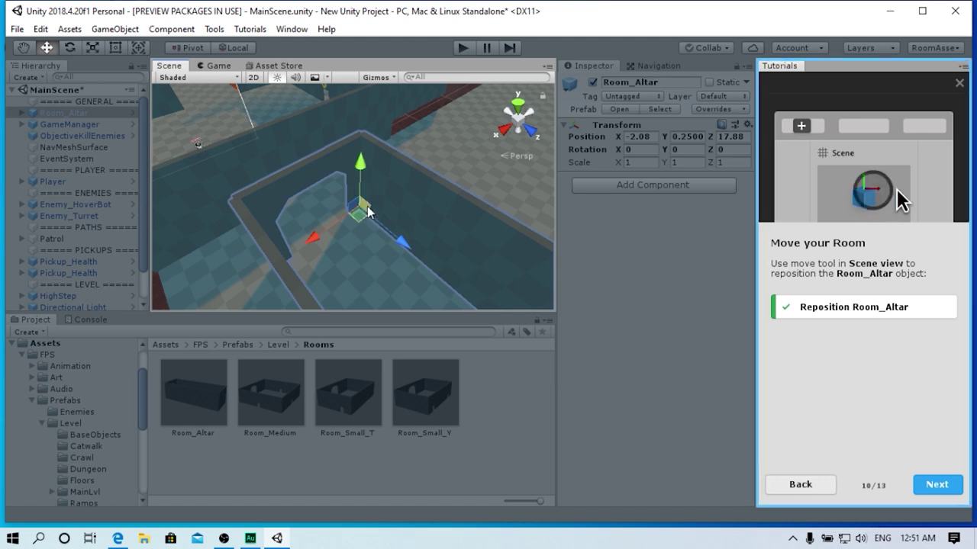
pyautogui.moveTo(356, 223)
pyautogui.mouseDown()
pyautogui.moveTo(422, 204)
pyautogui.moveTo(305, 213)
pyautogui.moveTo(228, 183)
pyautogui.moveTo(219, 163)
pyautogui.moveTo(273, 229)
pyautogui.moveTo(307, 237)
pyautogui.moveTo(295, 229)
pyautogui.moveTo(549, 205)
pyautogui.moveTo(444, 209)
pyautogui.moveTo(387, 190)
pyautogui.moveTo(394, 184)
pyautogui.moveTo(280, 101)
pyautogui.moveTo(718, 180)
pyautogui.mouseUp()
pyautogui.hotkey('ctrl', 'z')
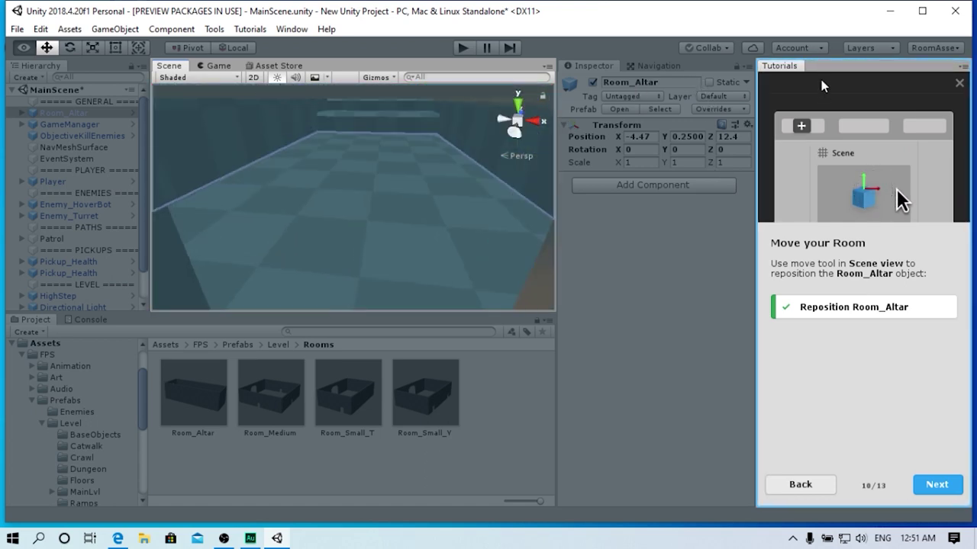
pyautogui.moveTo(718, 181)
pyautogui.keyDown('alt'); pyautogui.mouseDown()
pyautogui.moveTo(665, 194)
pyautogui.moveTo(823, 95)
pyautogui.moveTo(854, 454)
pyautogui.moveTo(630, 147)
pyautogui.moveTo(923, 485)
pyautogui.mouseUp(); pyautogui.keyUp('alt')
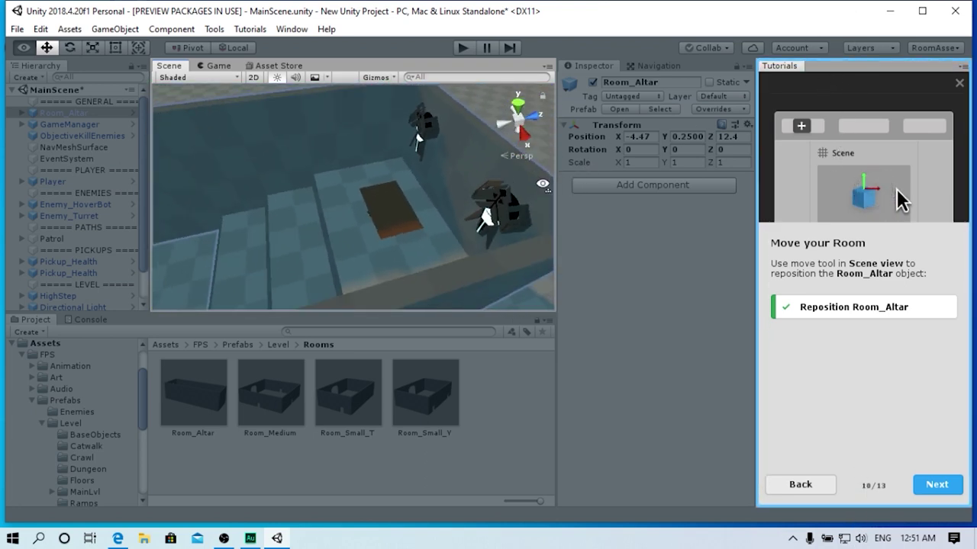
# Select NavMeshSurface and bake the navigation mesh over the new room, finishing the tutorial
pyautogui.click(923, 485)
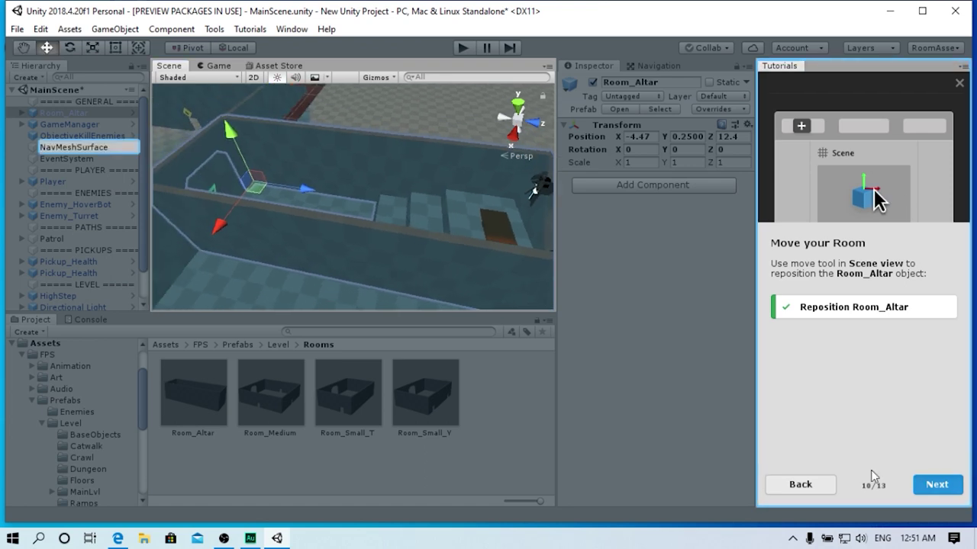
pyautogui.click(89, 147)
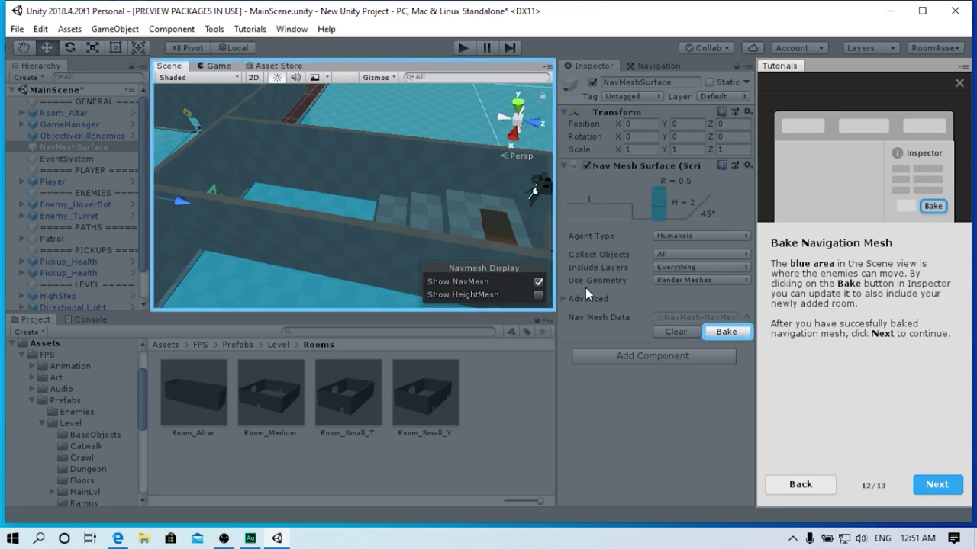
pyautogui.click(726, 332)
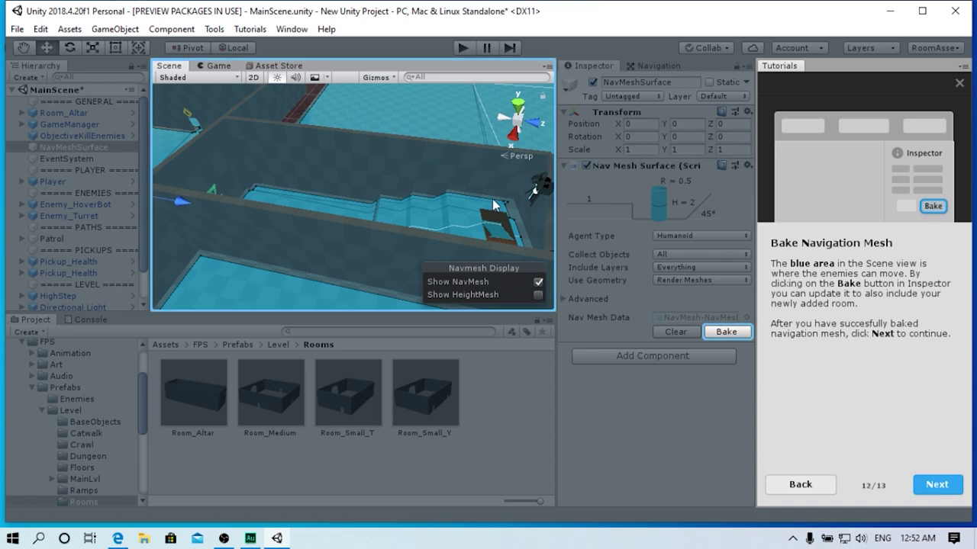
pyautogui.click(950, 482)
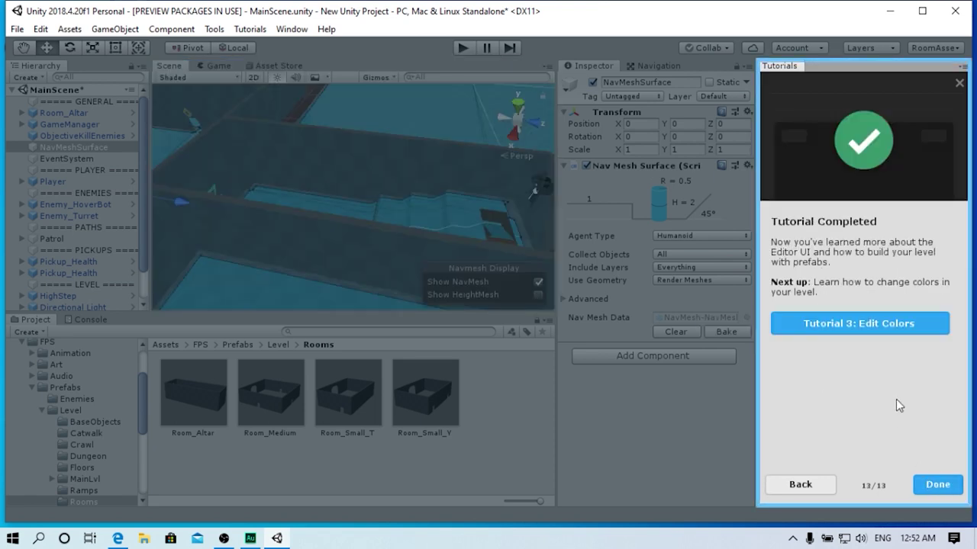
# Start the Edit Colors tutorial, save the scene, and select the Floor_Grey material
pyautogui.click(872, 328)
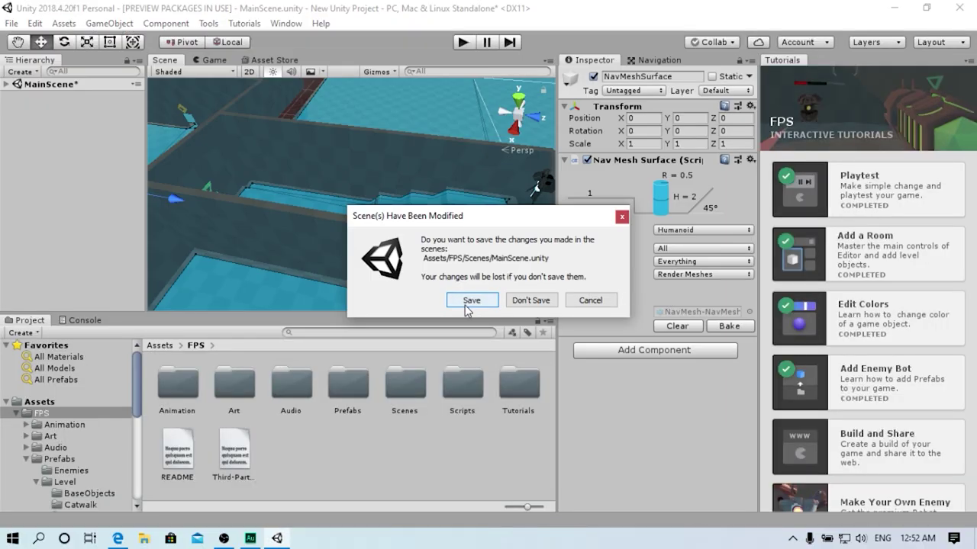
pyautogui.click(471, 301)
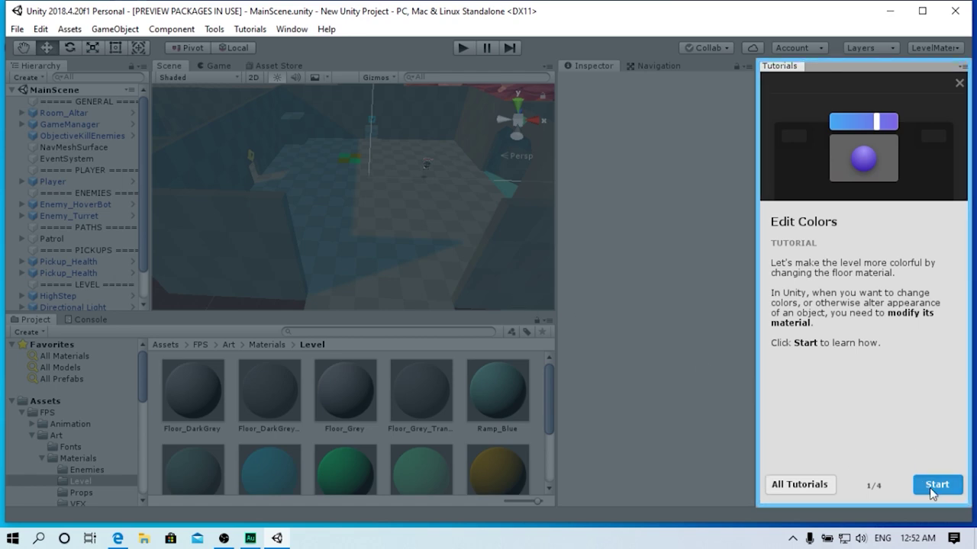
pyautogui.click(343, 430)
# Set Floor_Grey's albedo to pale pink FFABAA and complete the Edit Colors tutorial
pyautogui.click(662, 143)
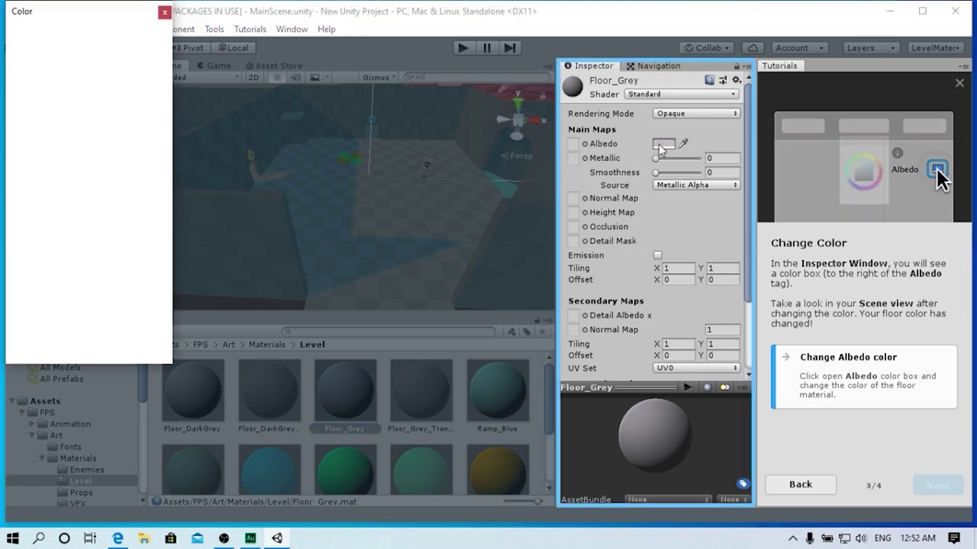
pyautogui.moveTo(86, 119)
pyautogui.mouseDown()
pyautogui.moveTo(78, 122)
pyautogui.moveTo(118, 109)
pyautogui.moveTo(68, 103)
pyautogui.mouseUp()
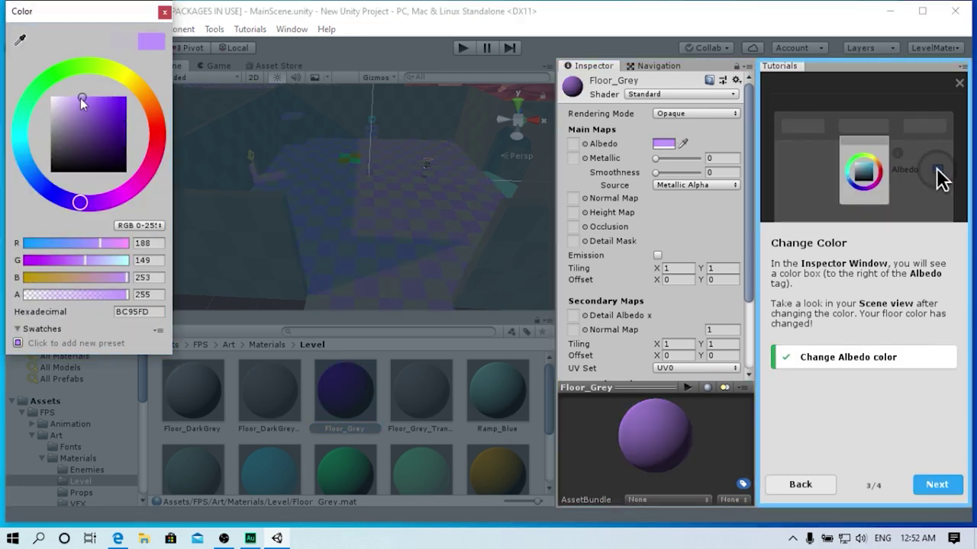
pyautogui.click(157, 126)
pyautogui.moveTo(158, 131); pyautogui.dragTo(157, 134)
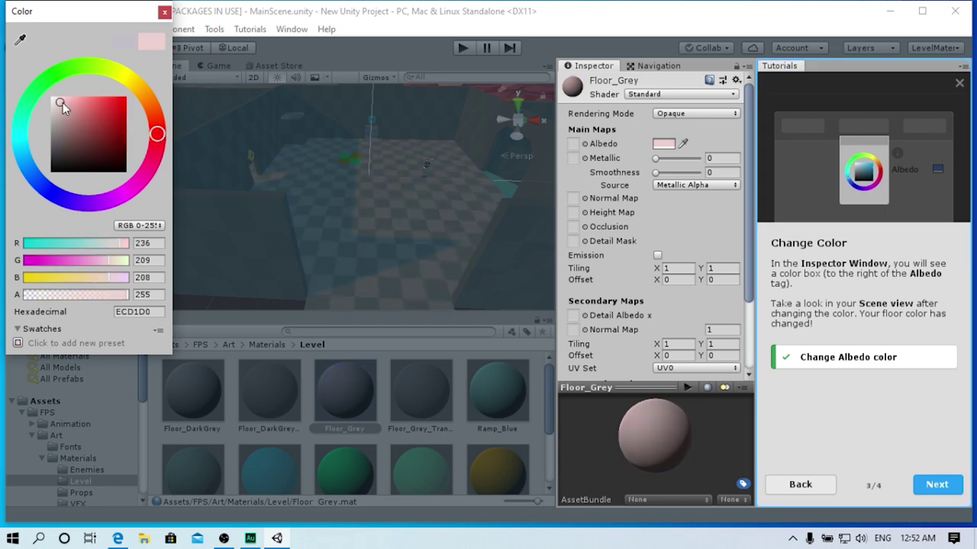
pyautogui.moveTo(63, 102); pyautogui.dragTo(76, 96)
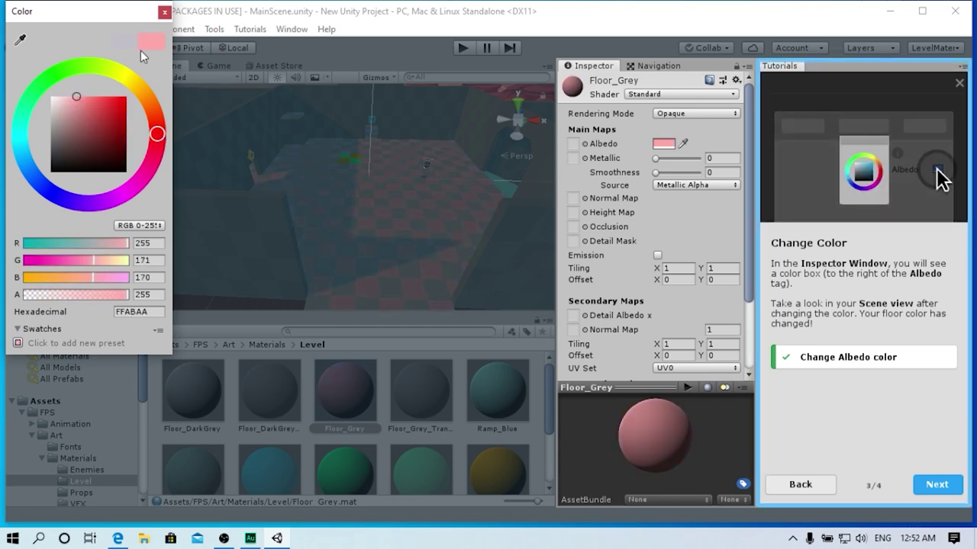
pyautogui.click(164, 11)
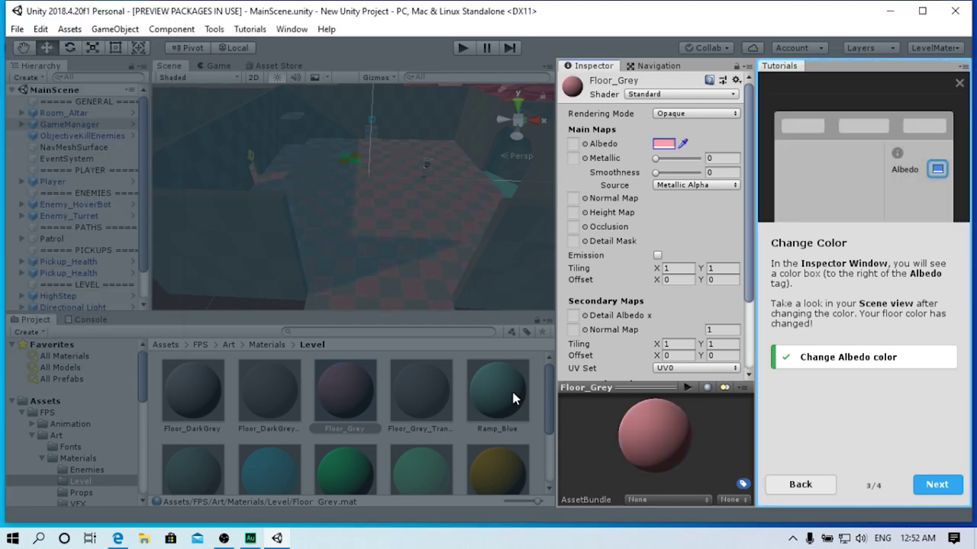
pyautogui.click(941, 488)
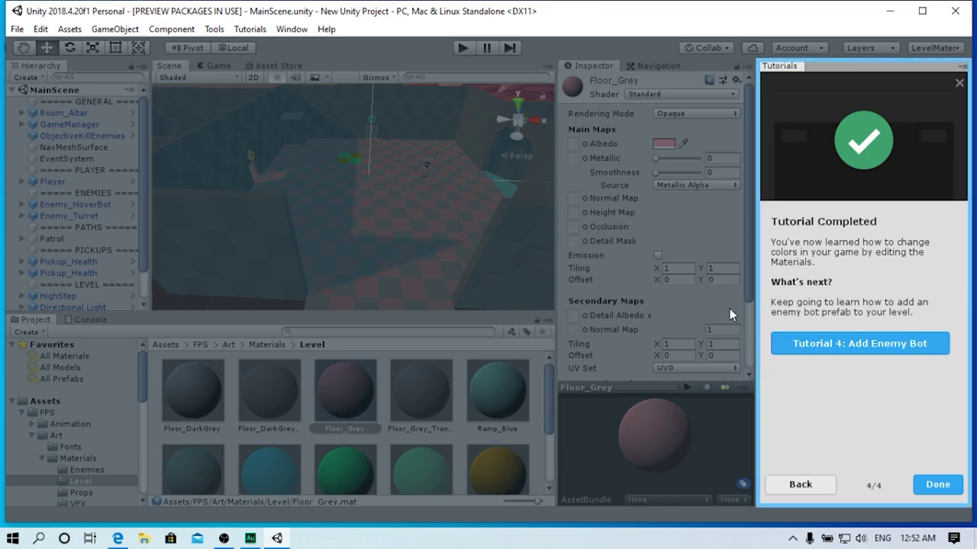
# Place an Enemy_HoverBot on the stepped track and slide it sideways to X 3.03
pyautogui.click(830, 344)
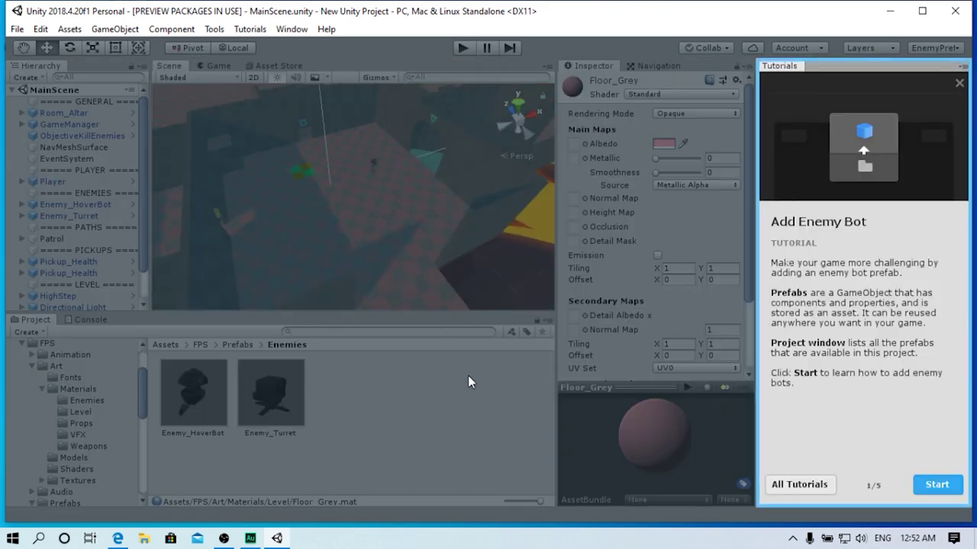
pyautogui.click(936, 486)
pyautogui.moveTo(294, 257)
pyautogui.mouseDown(button='right')
pyautogui.moveTo(214, 234)
pyautogui.moveTo(231, 366)
pyautogui.mouseUp(button='right')
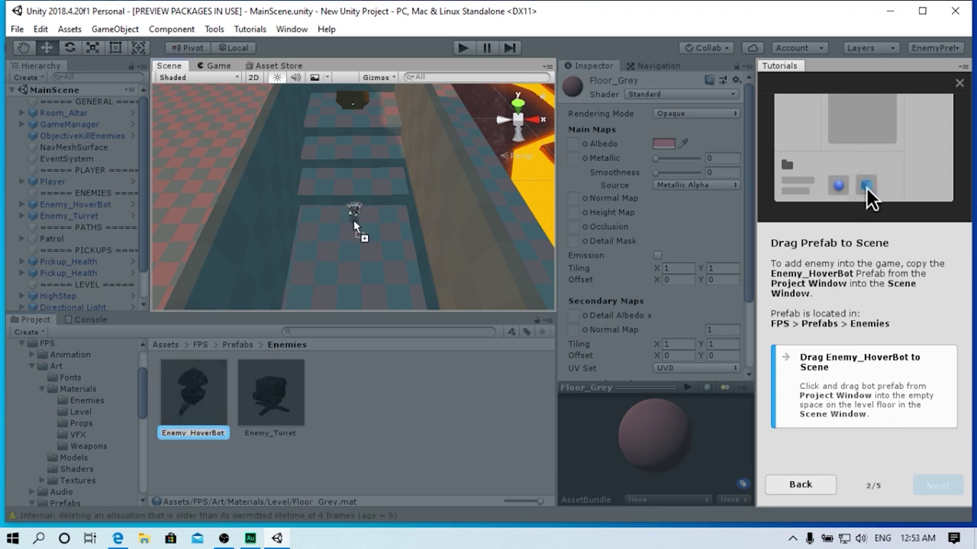
pyautogui.moveTo(353, 220); pyautogui.dragTo(353, 221)
pyautogui.moveTo(329, 266)
pyautogui.mouseDown(button='right')
pyautogui.moveTo(380, 278)
pyautogui.moveTo(336, 230)
pyautogui.mouseUp(button='right')
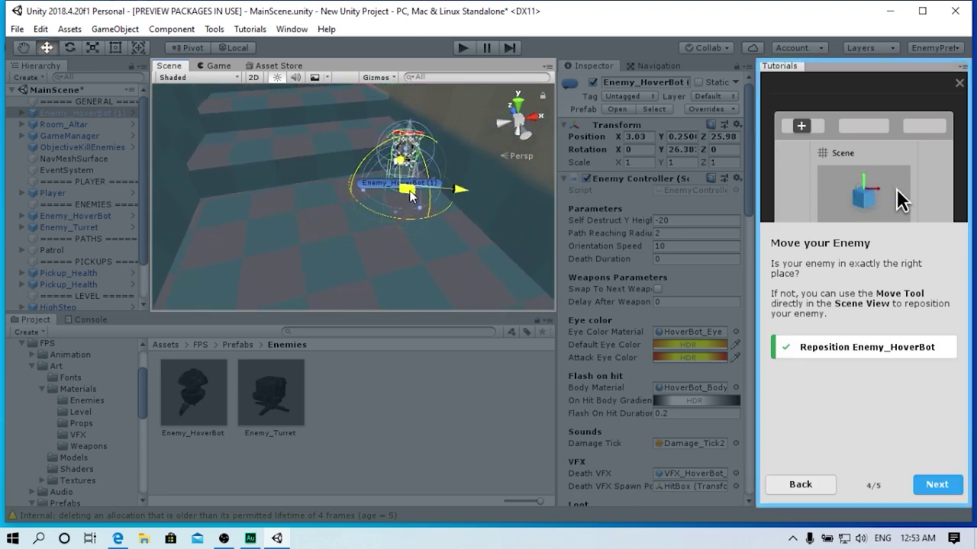
pyautogui.moveTo(336, 214); pyautogui.dragTo(514, 241)
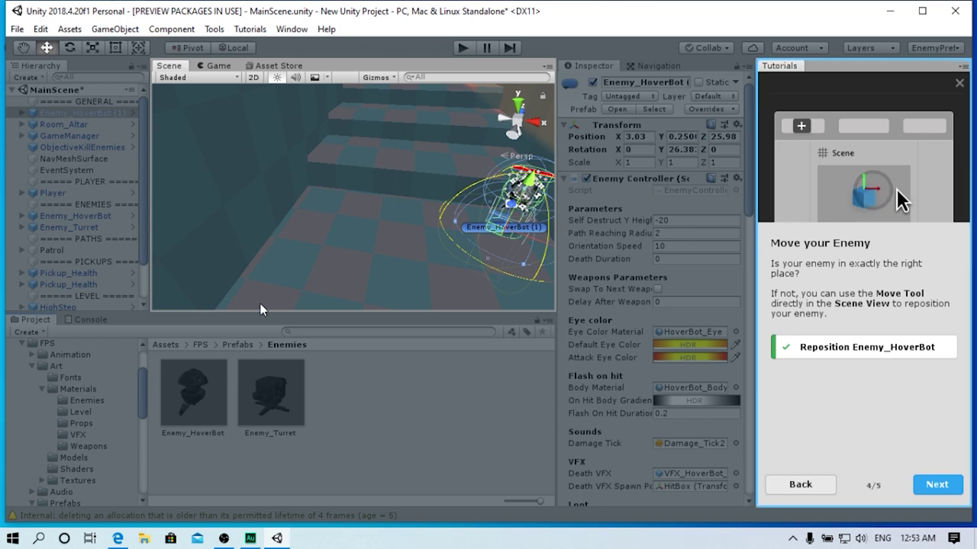
pyautogui.click(936, 486)
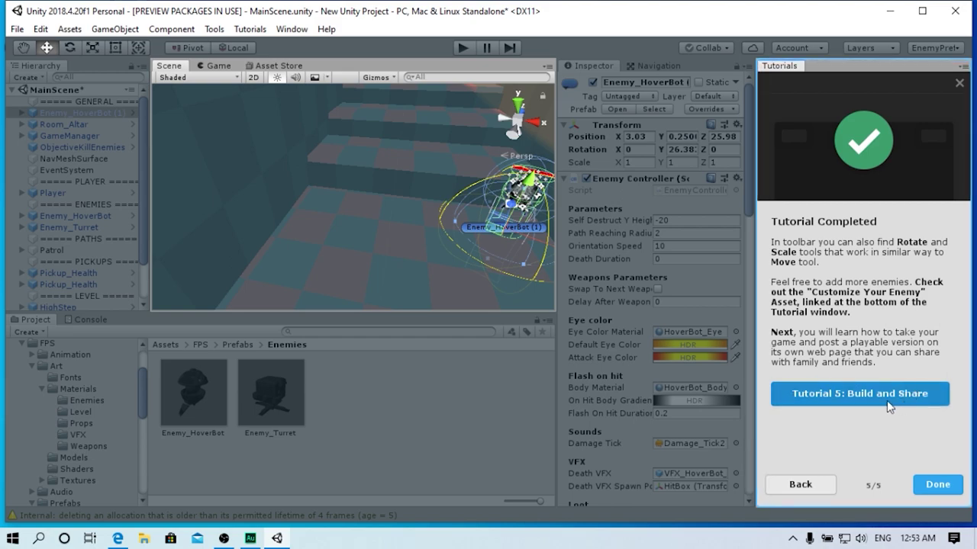
# Close the finished tutorial and open the Prefabs > Enemies folder
pyautogui.click(922, 482)
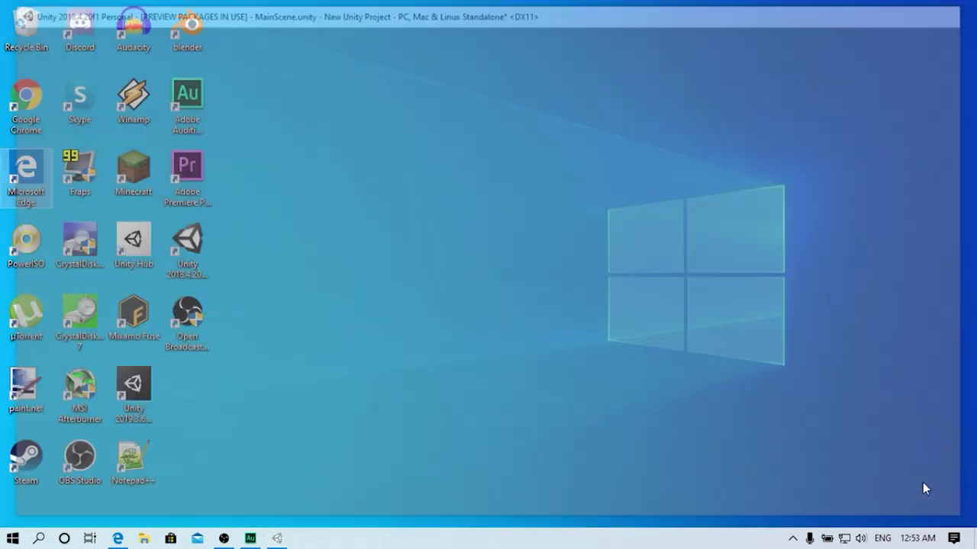
pyautogui.scroll(-3, 901, 432)
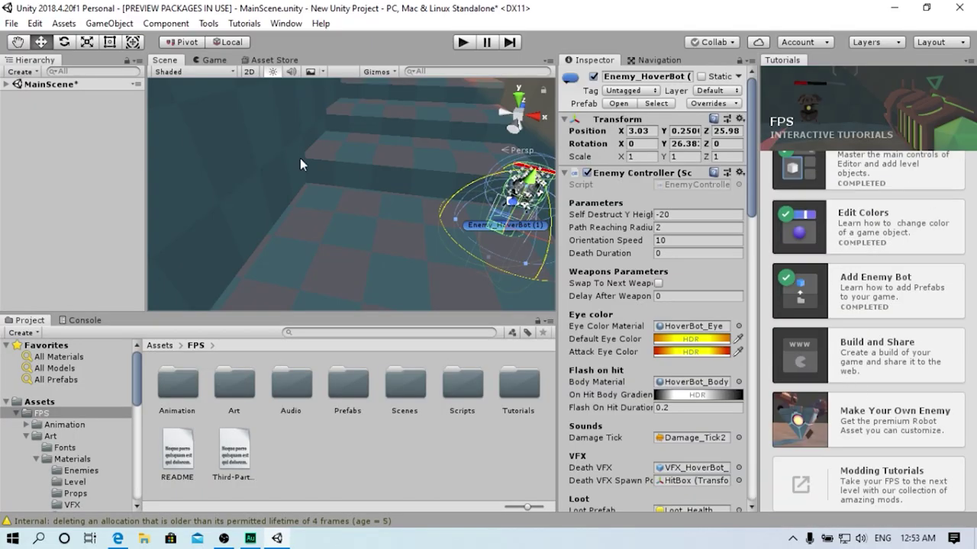
pyautogui.moveTo(350, 161); pyautogui.dragTo(455, 408, button='right')
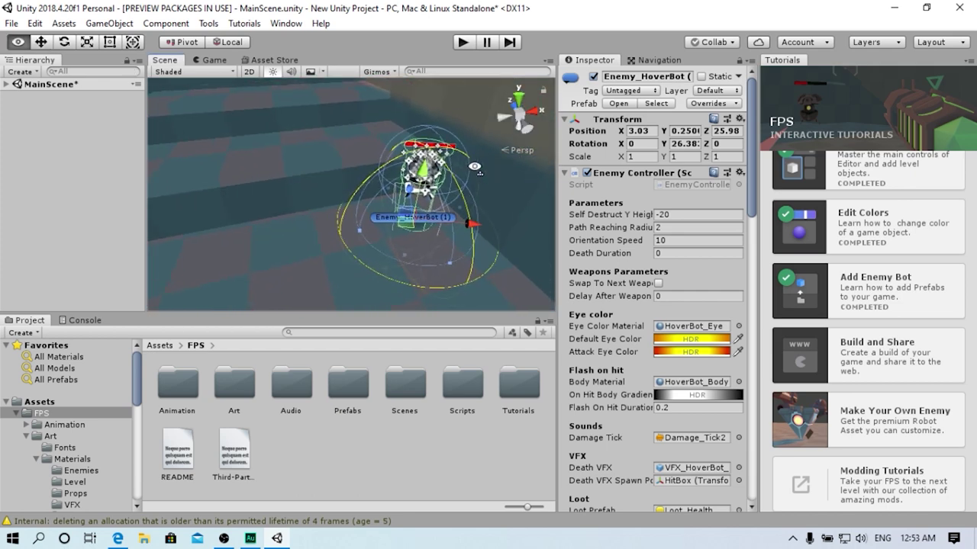
pyautogui.doubleClick(348, 392)
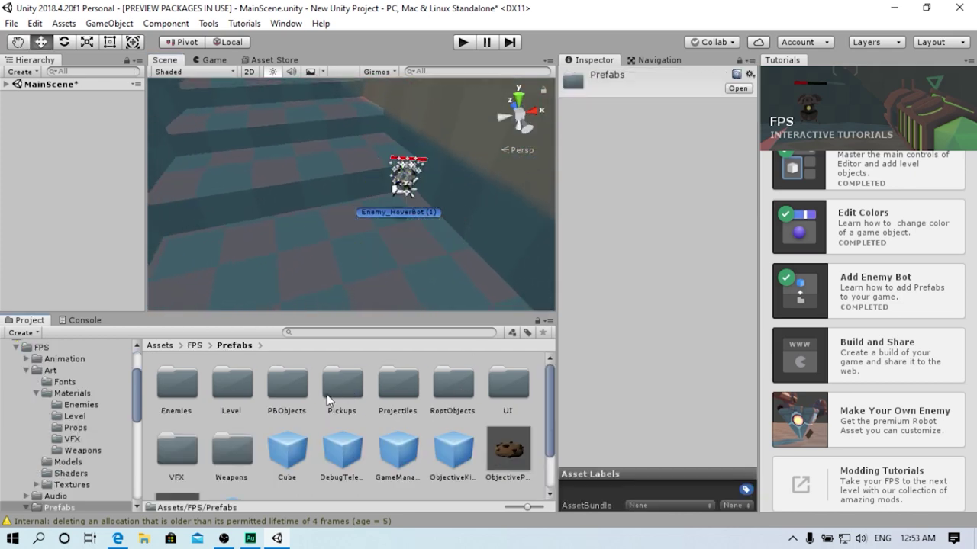
pyautogui.doubleClick(182, 398)
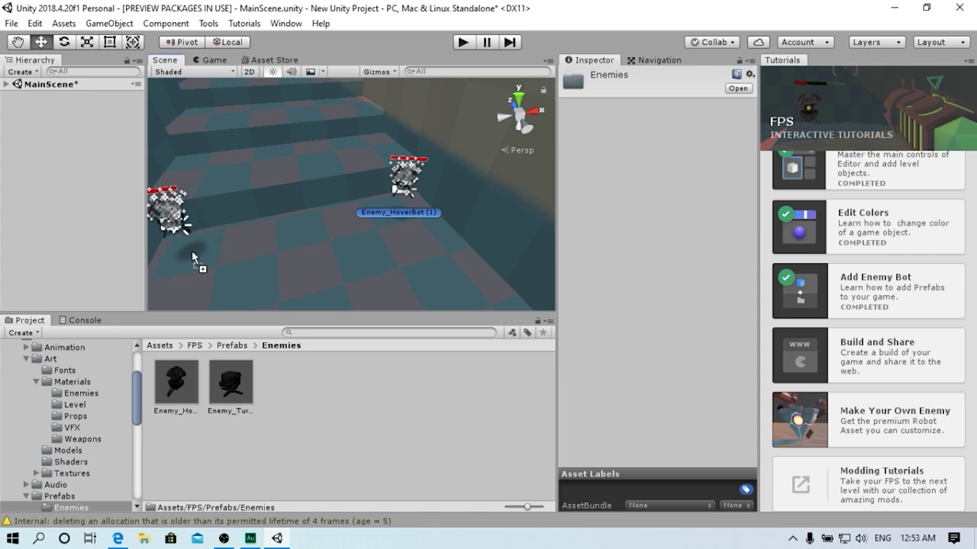
# Place a second HoverBot at X -3.16, Z 26.04, Y rotation -32.44, then show the Game view
pyautogui.moveTo(191, 250); pyautogui.dragTo(192, 252)
pyautogui.press('f')
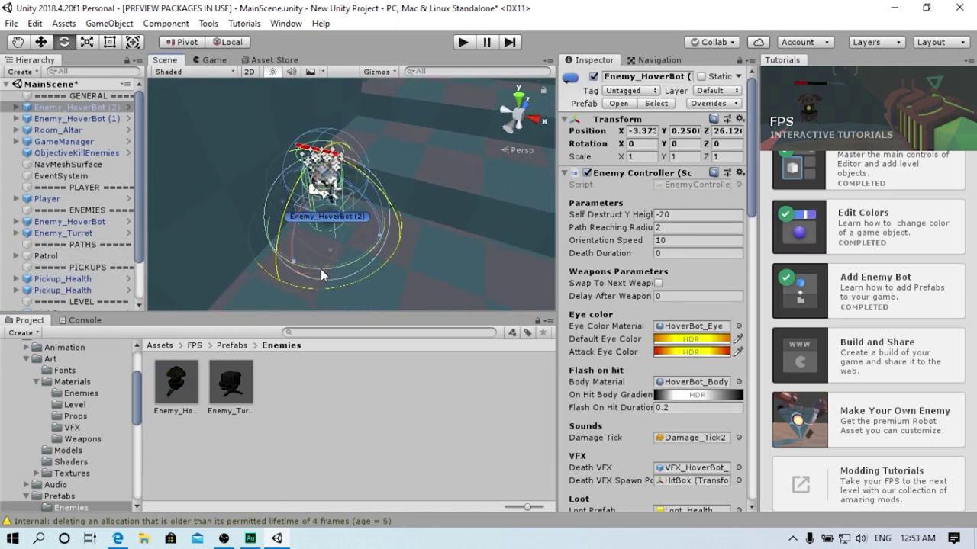
pyautogui.press('w')
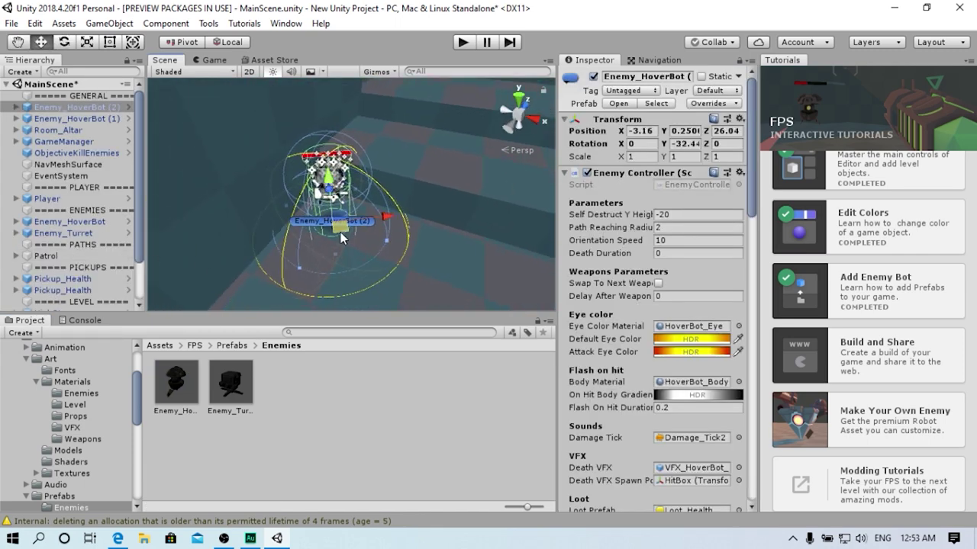
pyautogui.keyDown('alt'); pyautogui.moveTo(340, 232); pyautogui.dragTo(376, 213); pyautogui.keyUp('alt')
pyautogui.click(214, 61)
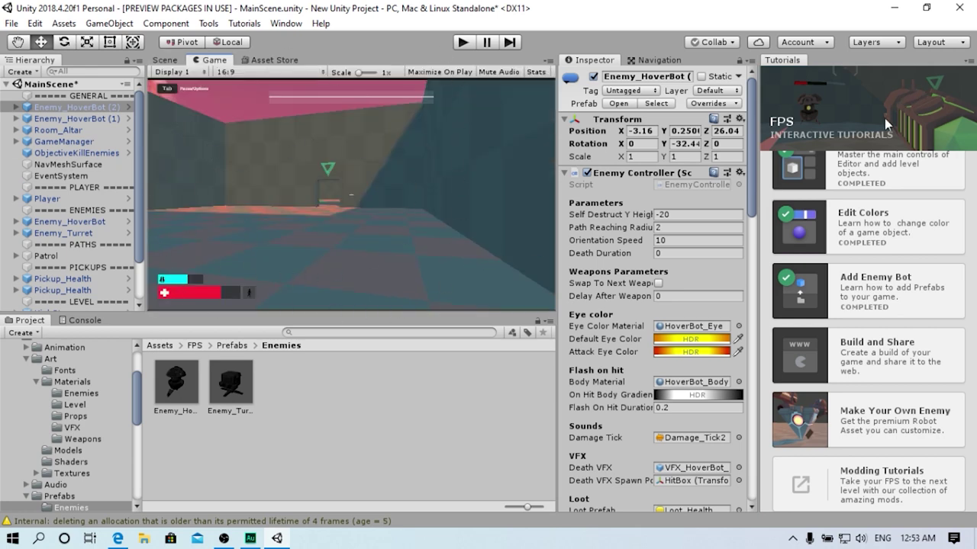
# Close the Tutorials tab, widen and heighten the Game view, and enter Play Mode
pyautogui.rightClick(793, 60)
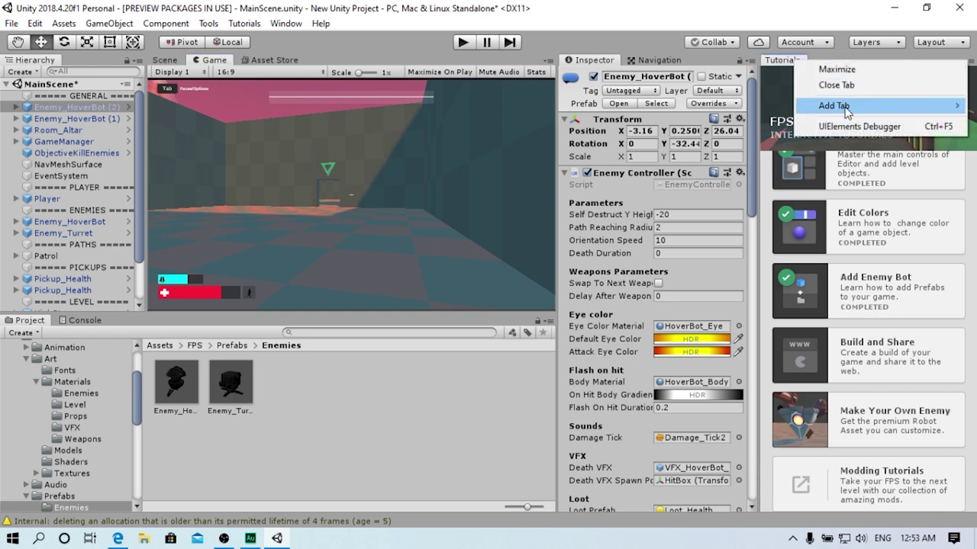
pyautogui.click(833, 87)
pyautogui.click(580, 301)
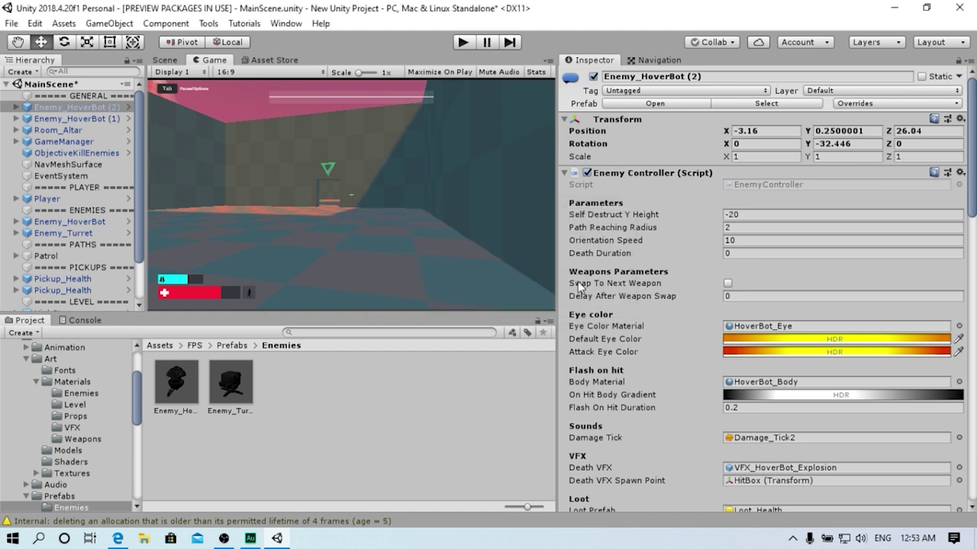
pyautogui.moveTo(549, 155); pyautogui.dragTo(721, 164)
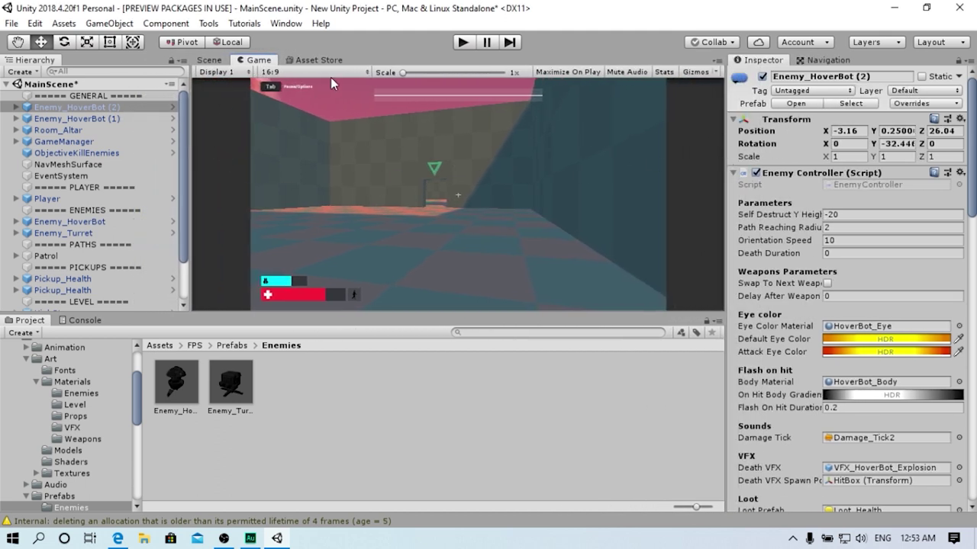
pyautogui.moveTo(462, 310); pyautogui.dragTo(463, 307)
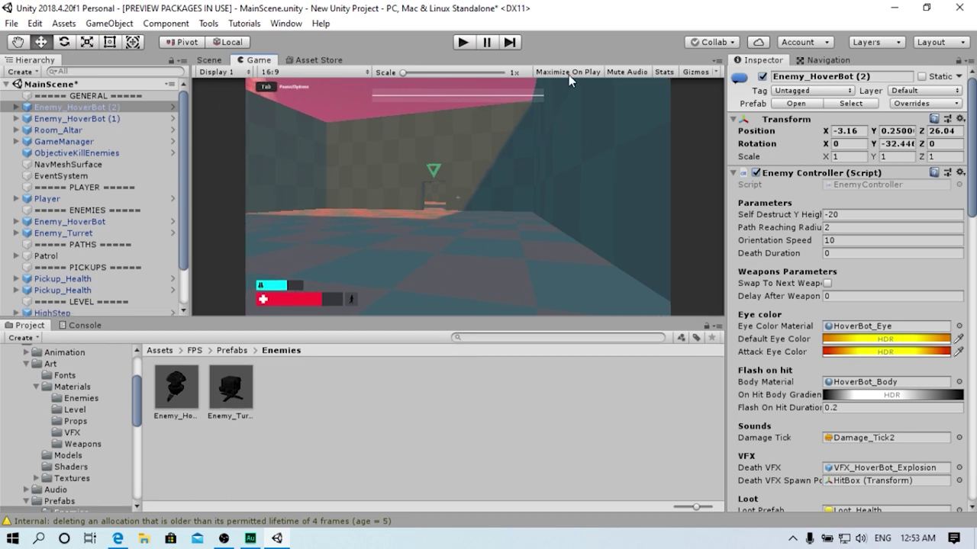
pyautogui.click(464, 43)
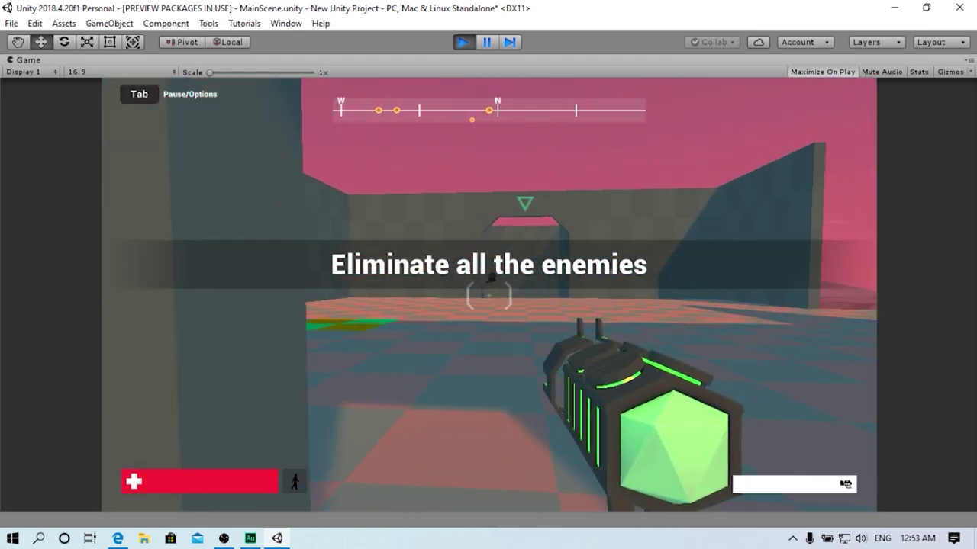
# Shoot the enemies in the tiled room and on the platform, grabbing the health pack
pyautogui.press('w')
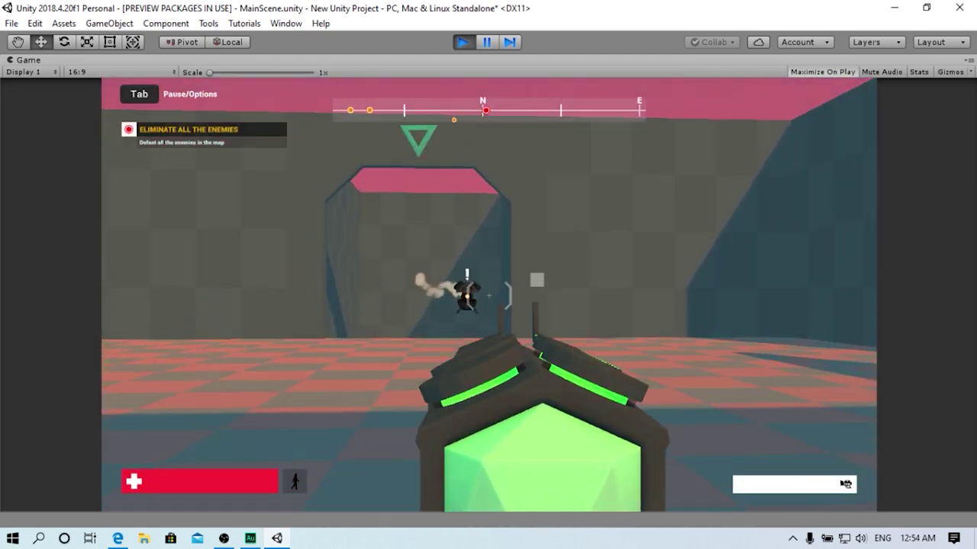
pyautogui.click(488, 295)
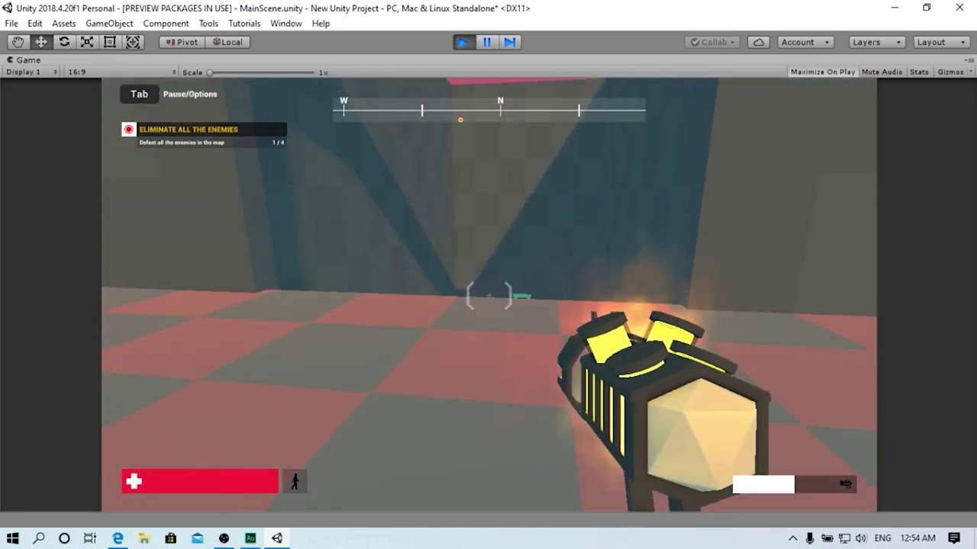
pyautogui.press('w')
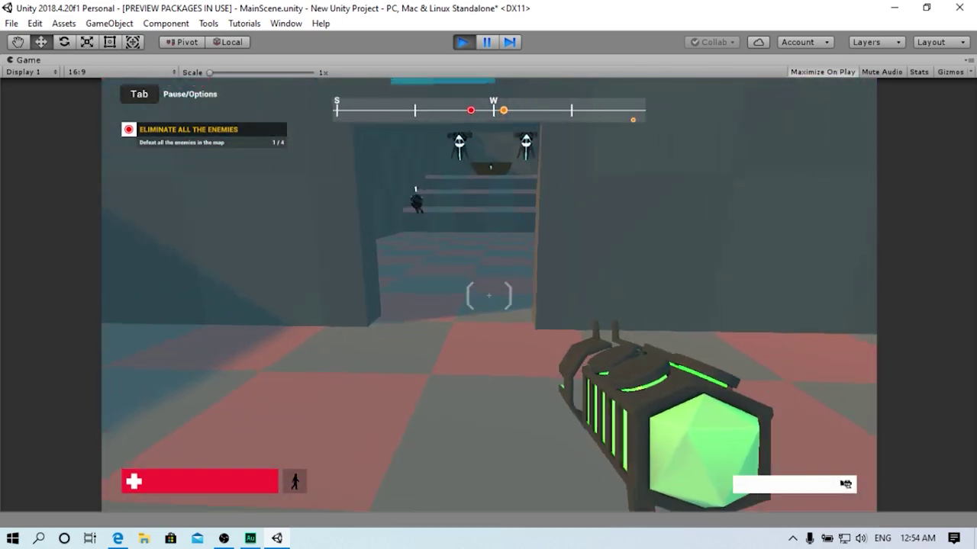
pyautogui.press('s')
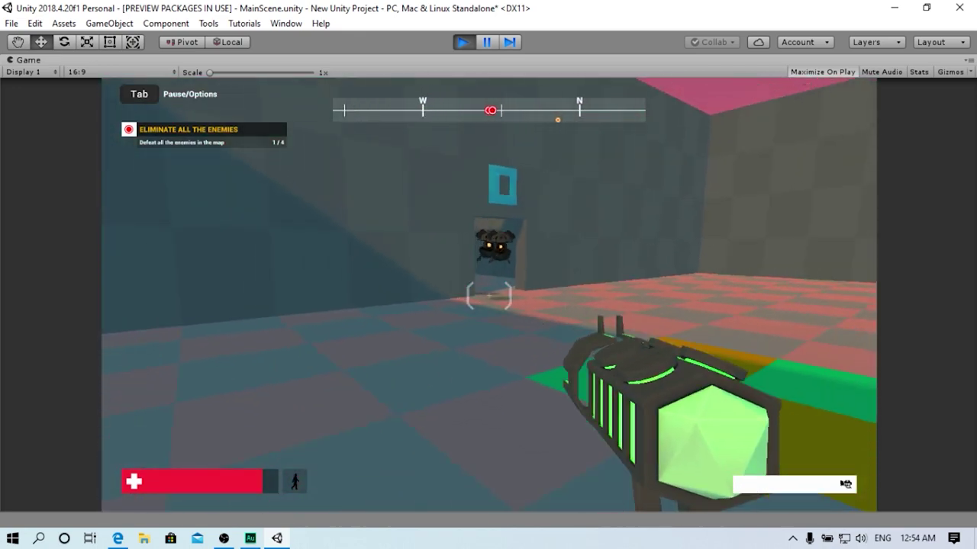
pyautogui.click(488, 295)
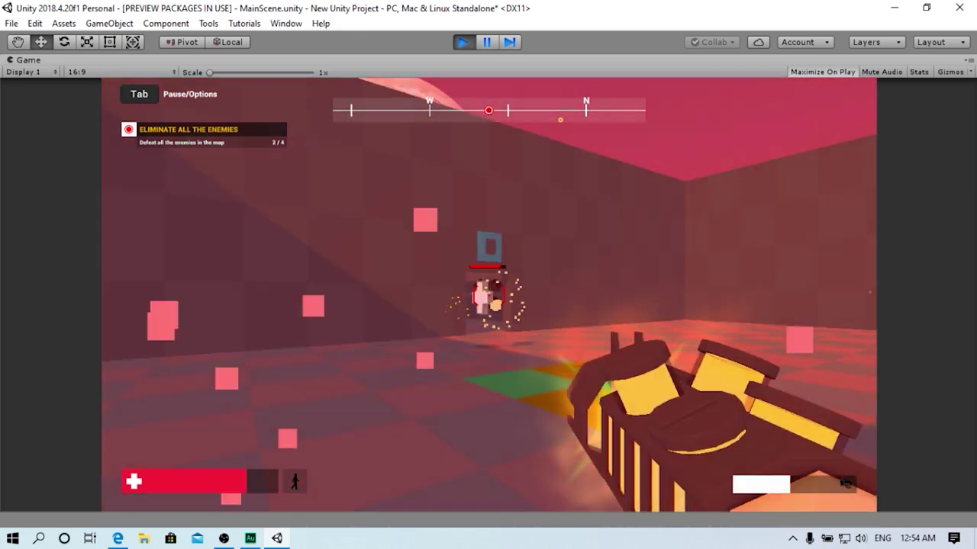
pyautogui.press('w')
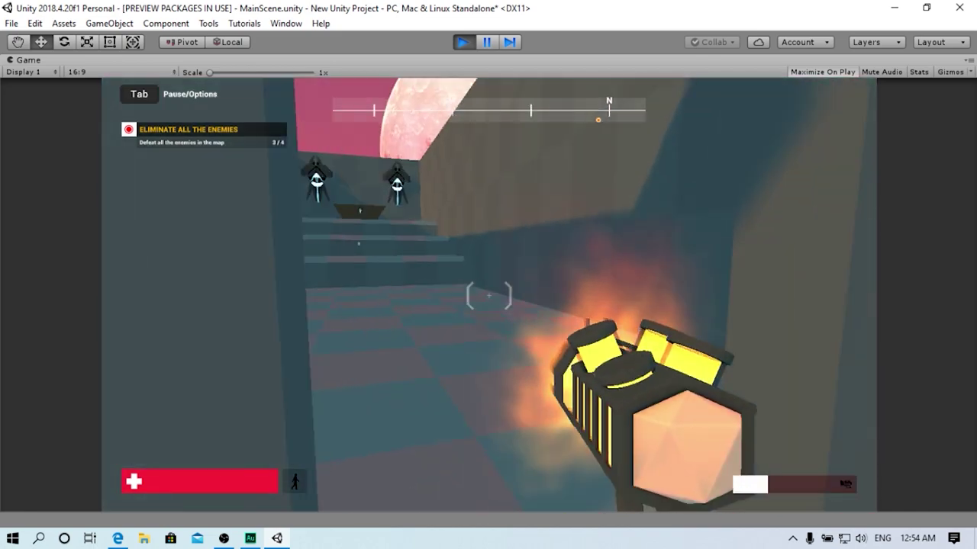
pyautogui.press('w')
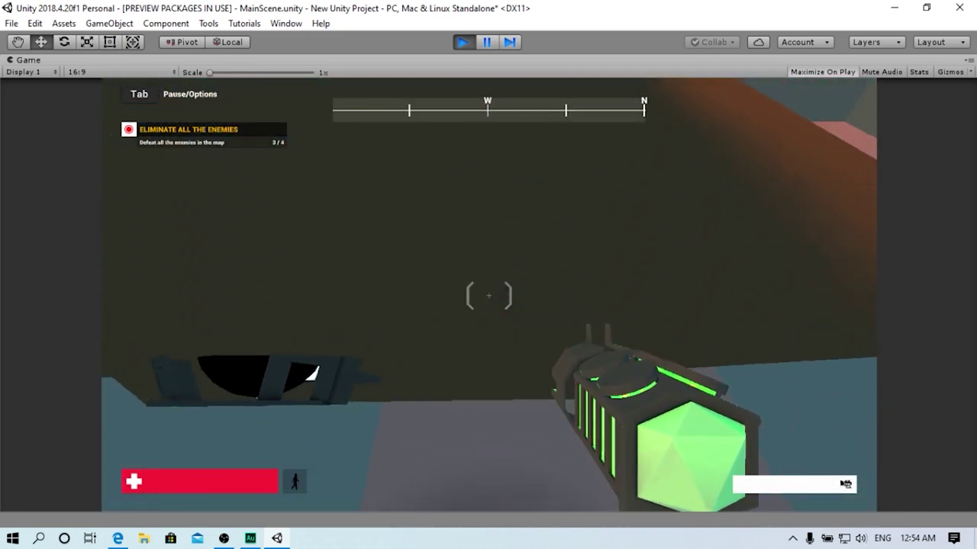
pyautogui.click(488, 295)
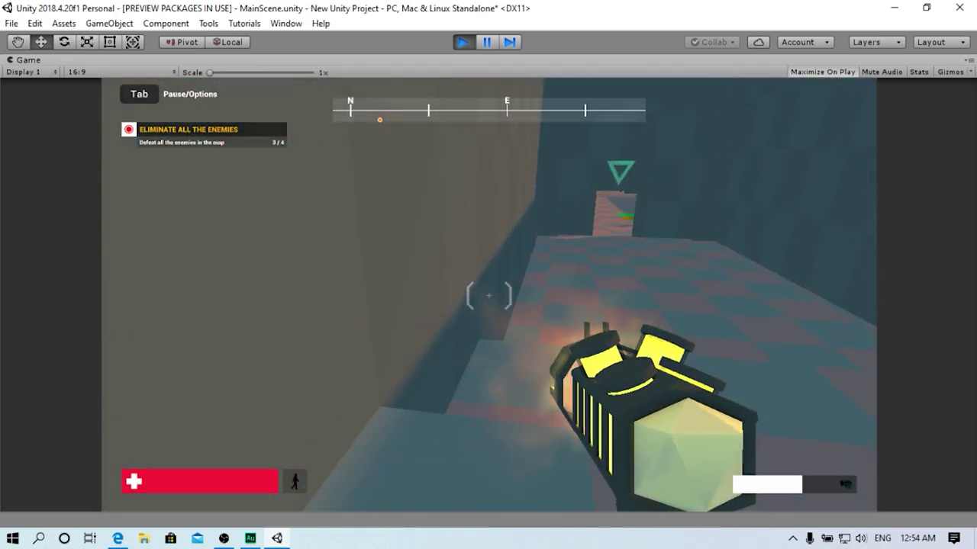
# Go through the pink-lit corridor and destroy the turret and last enemy to complete all objectives
pyautogui.press('w')
pyautogui.press('w')
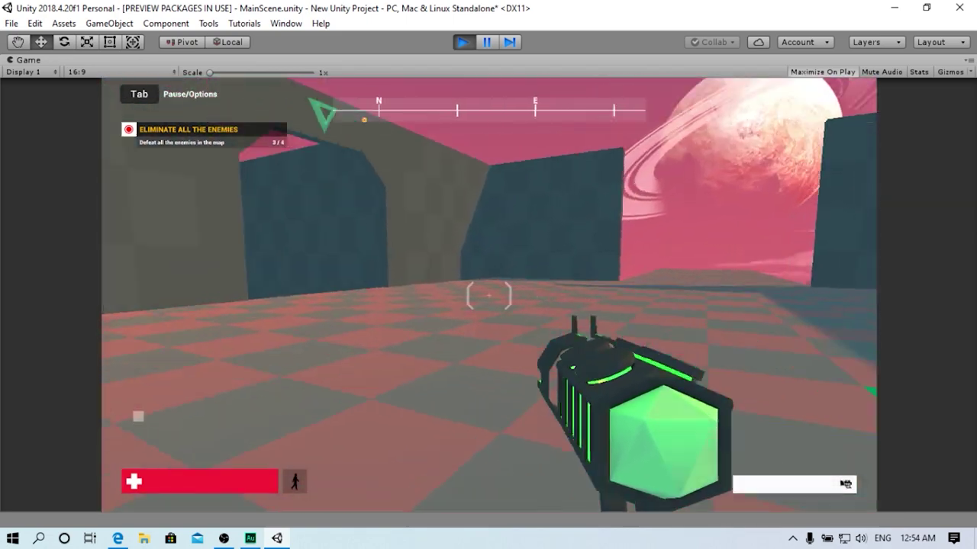
pyautogui.press('w')
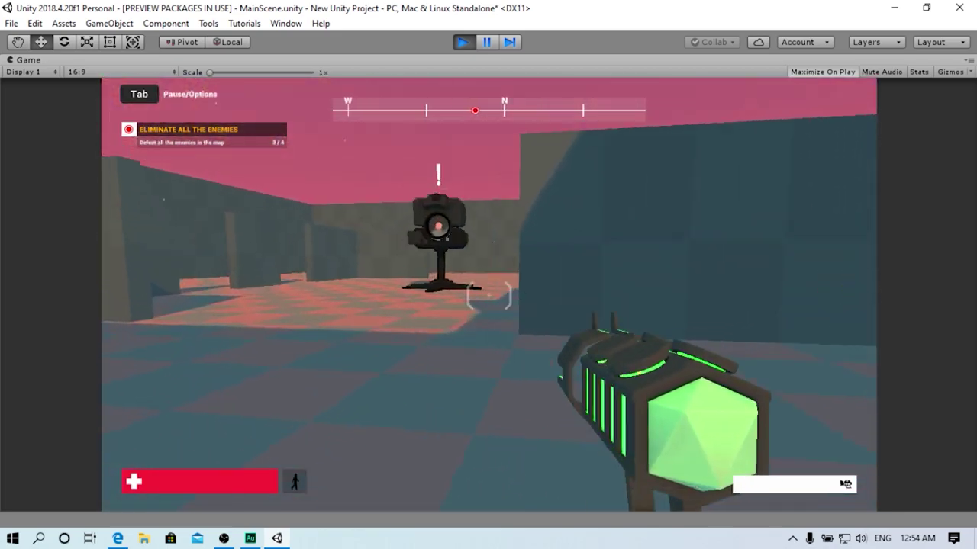
pyautogui.click(489, 296)
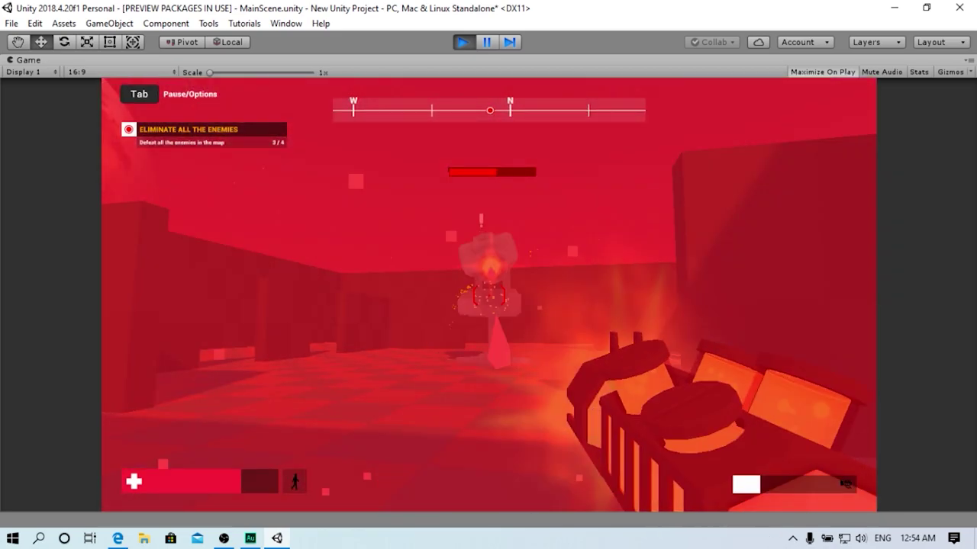
pyautogui.click(489, 296)
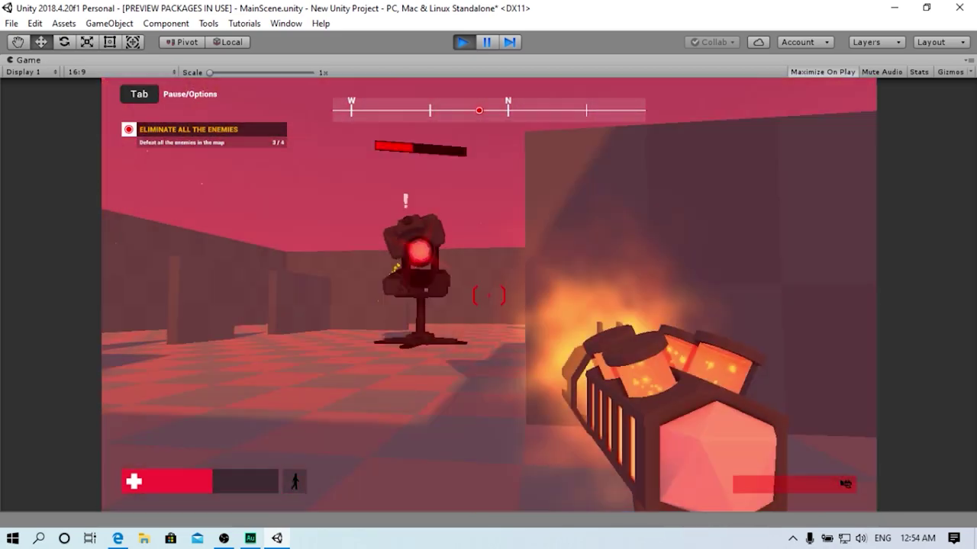
pyautogui.press('w')
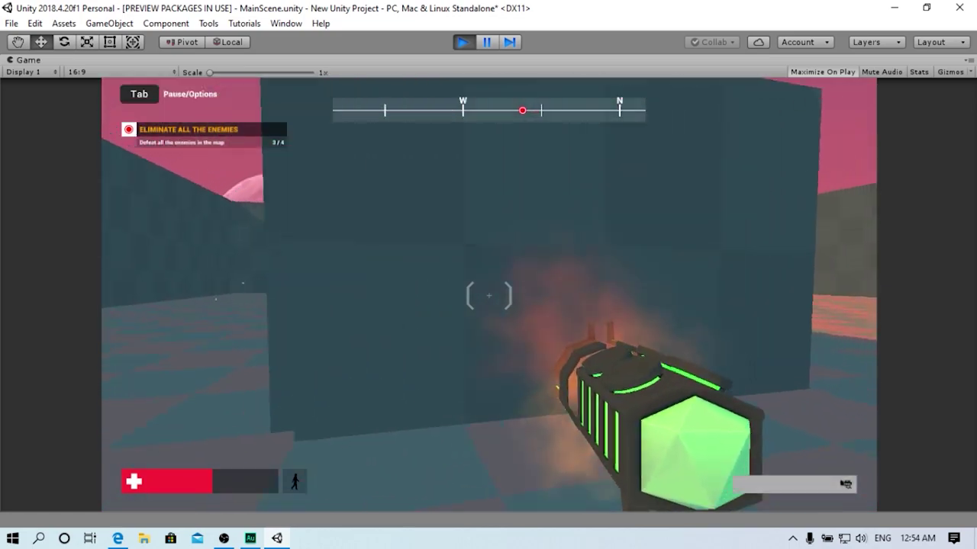
pyautogui.click(489, 296)
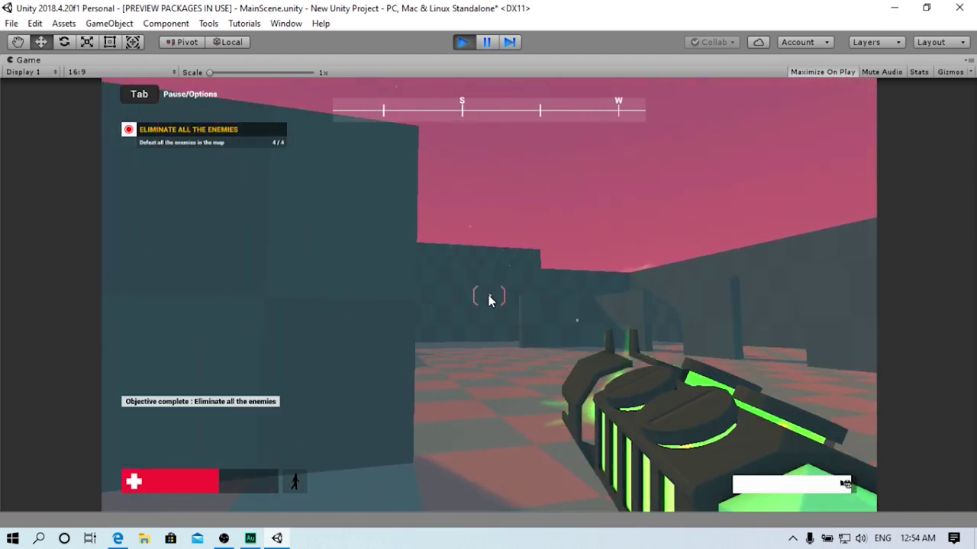
pyautogui.click(488, 296)
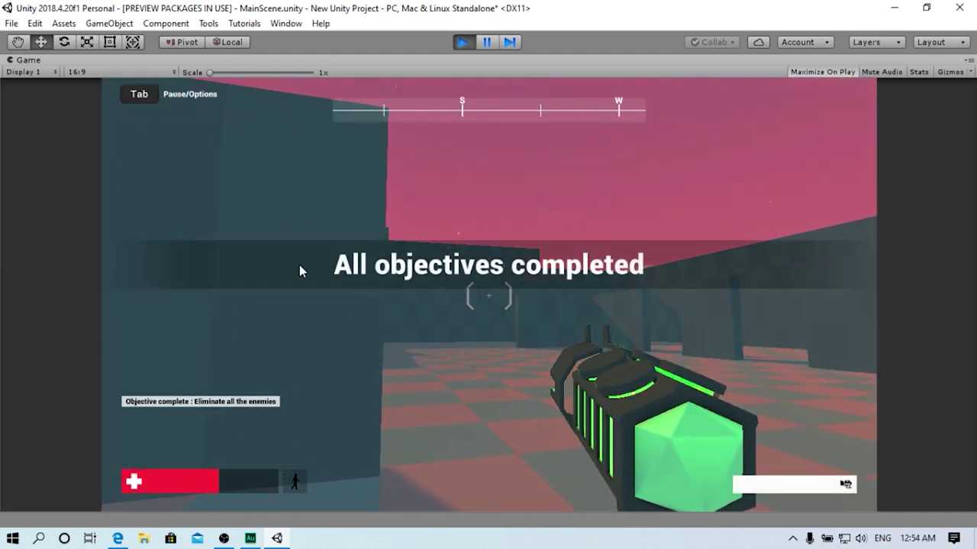
# Stop Play Mode, return to the Scene view, and open the Prefabs > Pickups folder
pyautogui.click(464, 42)
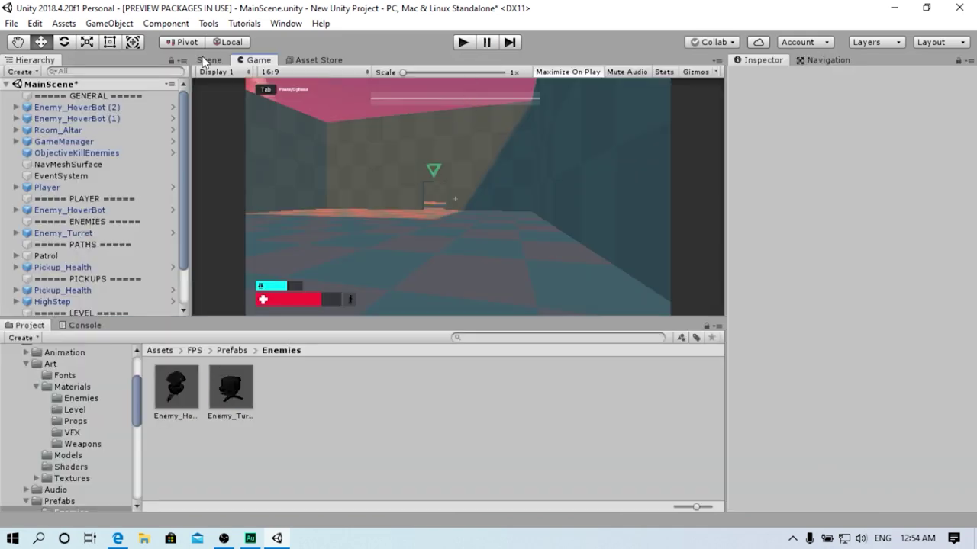
pyautogui.click(205, 60)
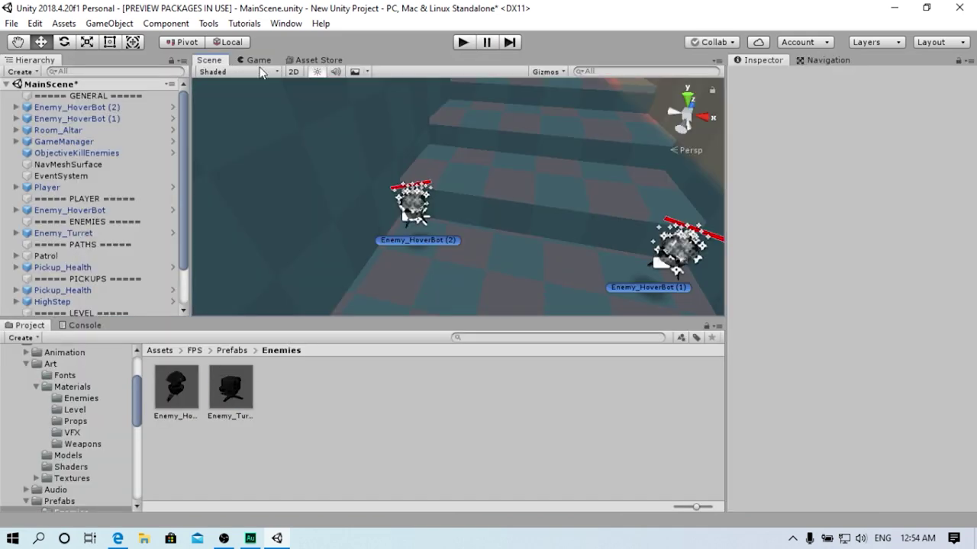
pyautogui.moveTo(379, 170); pyautogui.dragTo(785, 192, button='right')
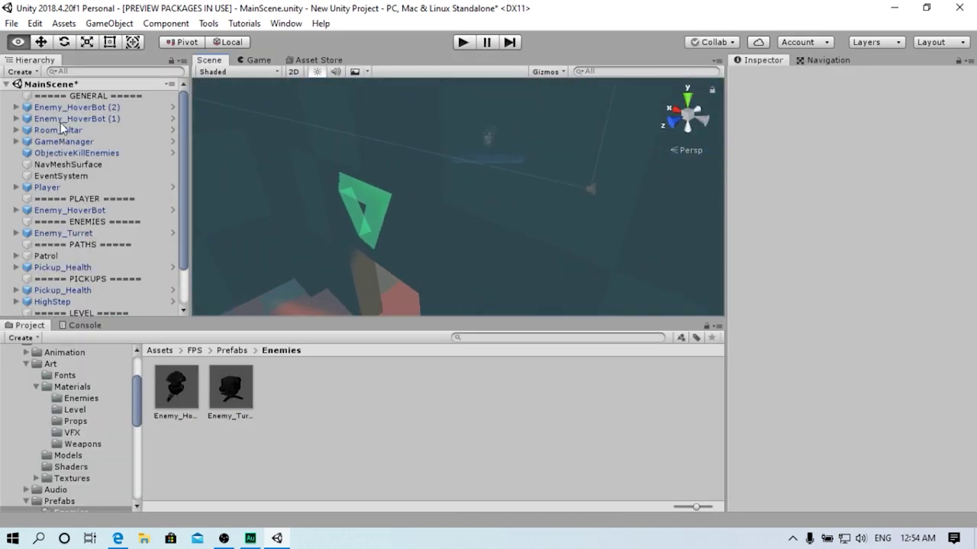
pyautogui.click(232, 351)
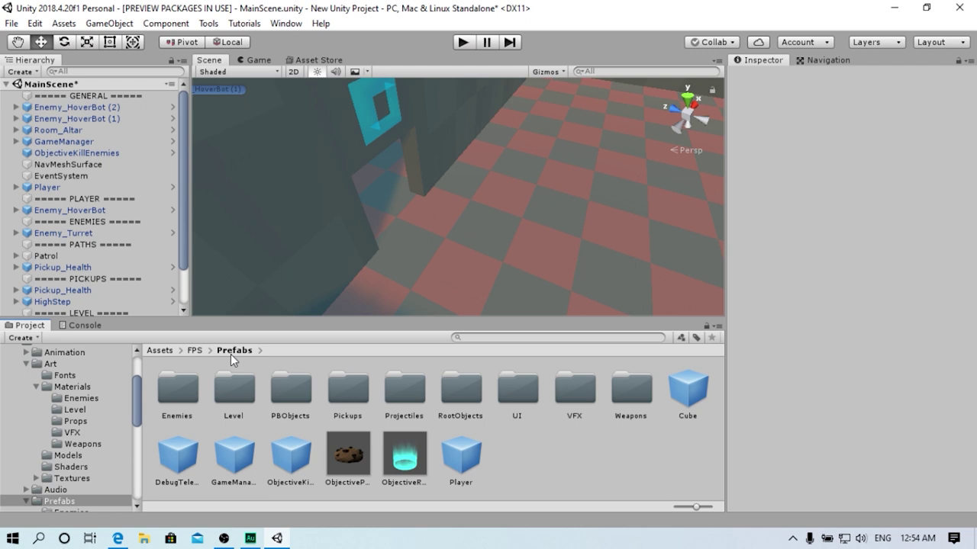
pyautogui.doubleClick(344, 393)
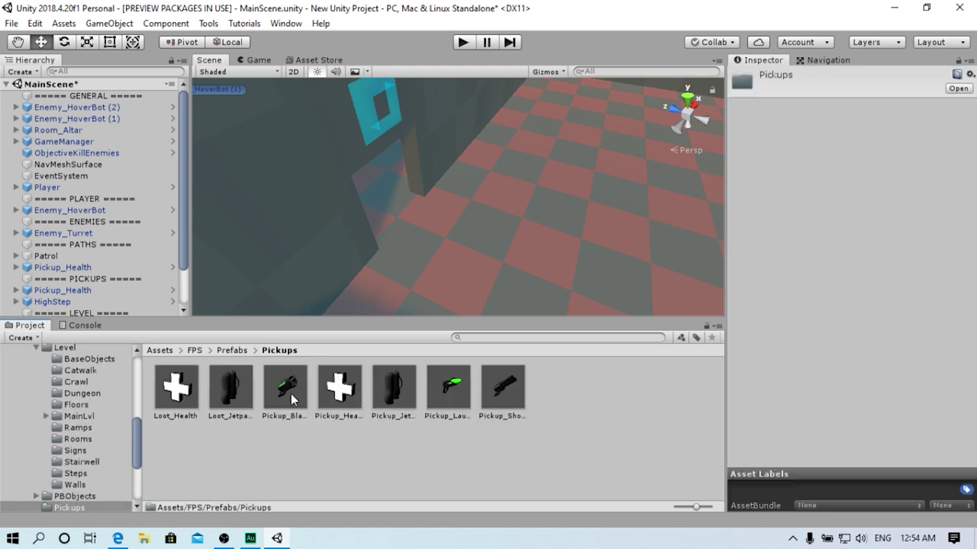
# Place two more health pickups, a shotgun pickup and a jetpack pickup on the floor, then play
pyautogui.moveTo(342, 273)
pyautogui.mouseDown(button='right')
pyautogui.moveTo(527, 237)
pyautogui.moveTo(542, 189)
pyautogui.moveTo(379, 355)
pyautogui.mouseUp(button='right')
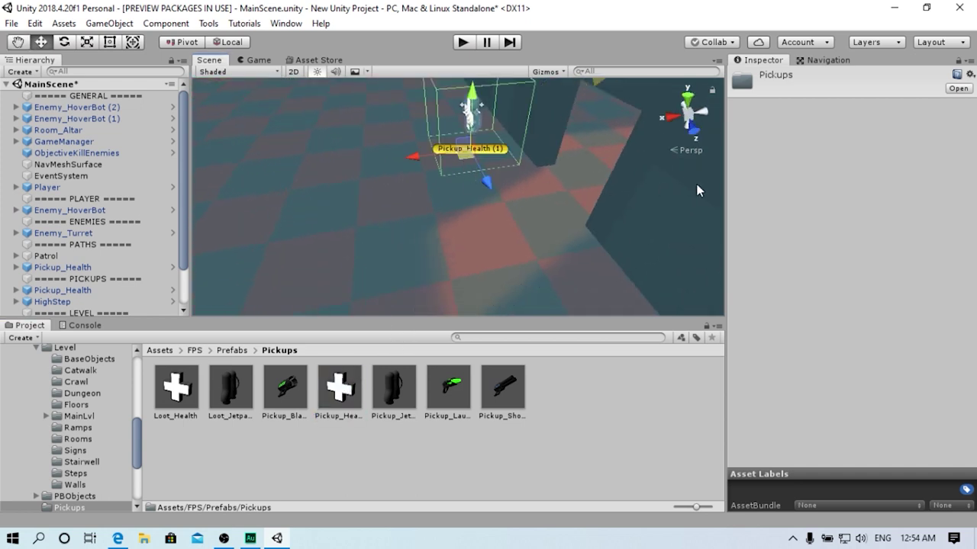
pyautogui.moveTo(375, 225); pyautogui.dragTo(292, 392, button='right')
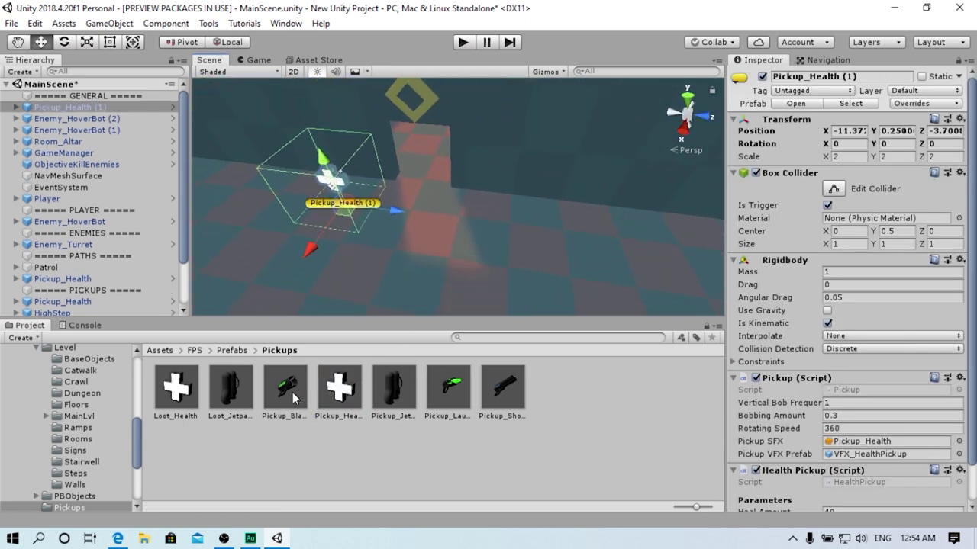
pyautogui.moveTo(501, 240); pyautogui.dragTo(504, 238)
pyautogui.moveTo(504, 238); pyautogui.dragTo(74, 388, button='right')
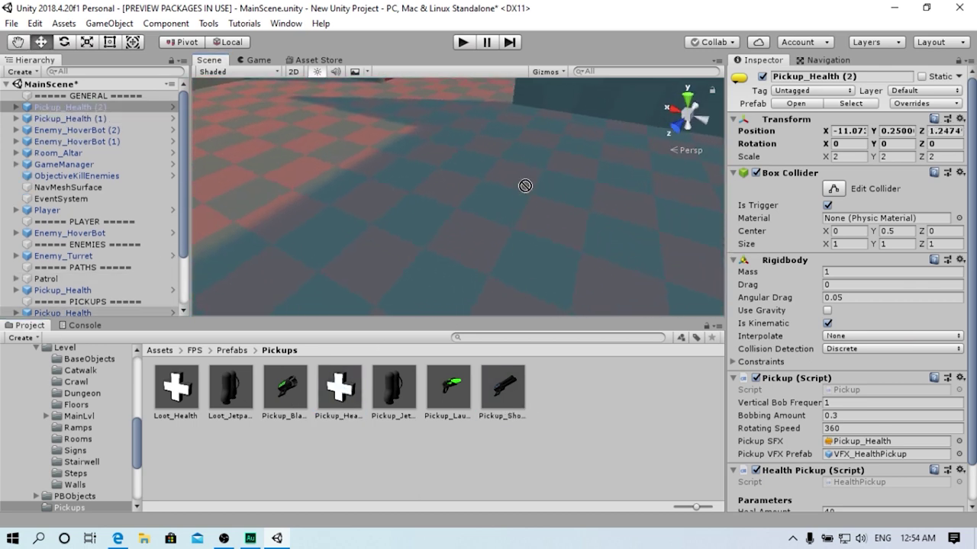
pyautogui.moveTo(408, 189); pyautogui.dragTo(427, 194)
pyautogui.moveTo(428, 193)
pyautogui.mouseDown(button='right')
pyautogui.moveTo(388, 190)
pyautogui.moveTo(276, 288)
pyautogui.mouseUp(button='right')
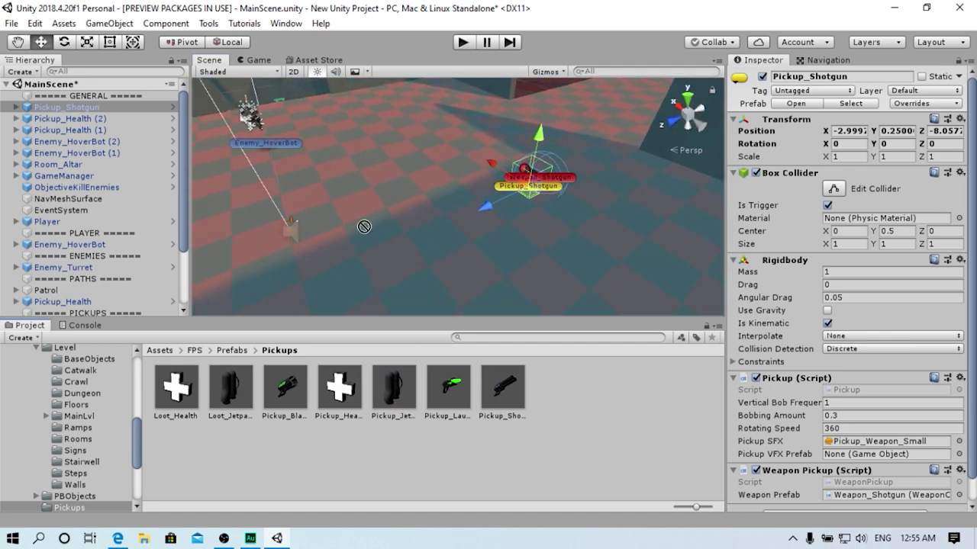
pyautogui.moveTo(363, 227); pyautogui.dragTo(365, 231)
pyautogui.moveTo(365, 231); pyautogui.dragTo(397, 198, button='right')
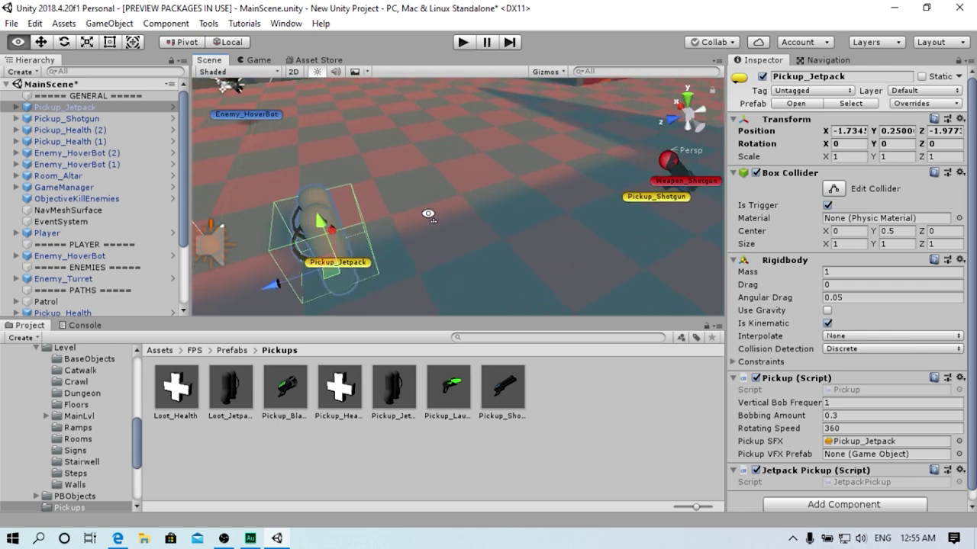
pyautogui.click(463, 42)
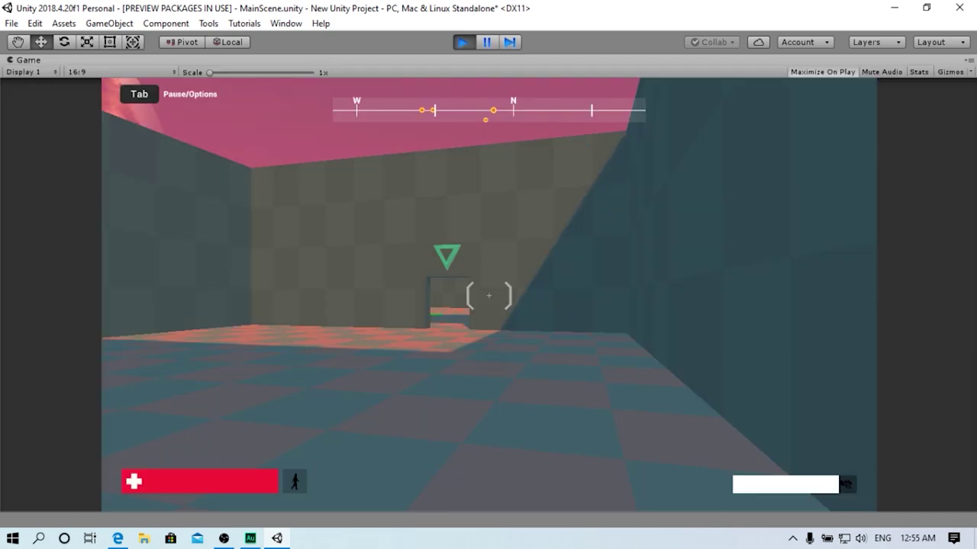
# Grab the shotgun, equip it with key 2, and destroy the enemies in the first rooms
pyautogui.press('w')
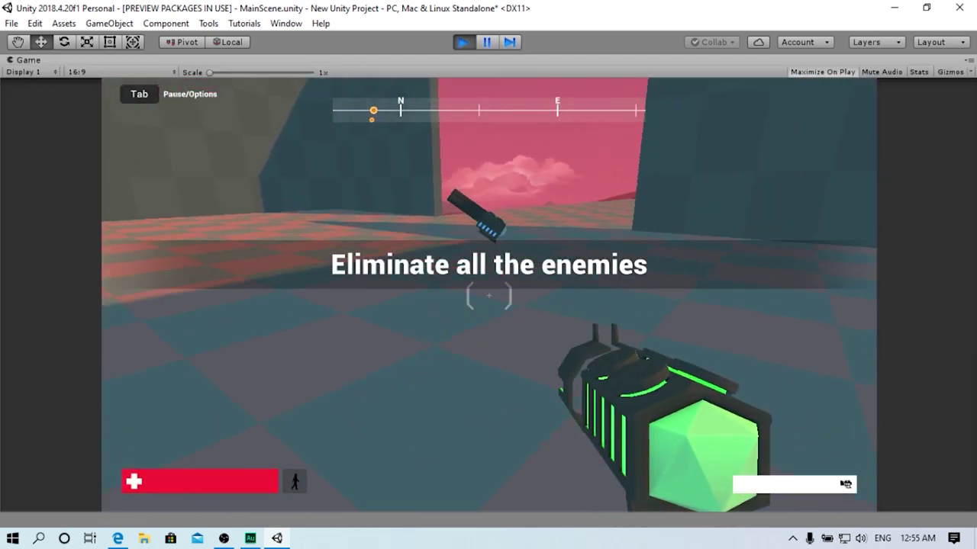
pyautogui.press('2')
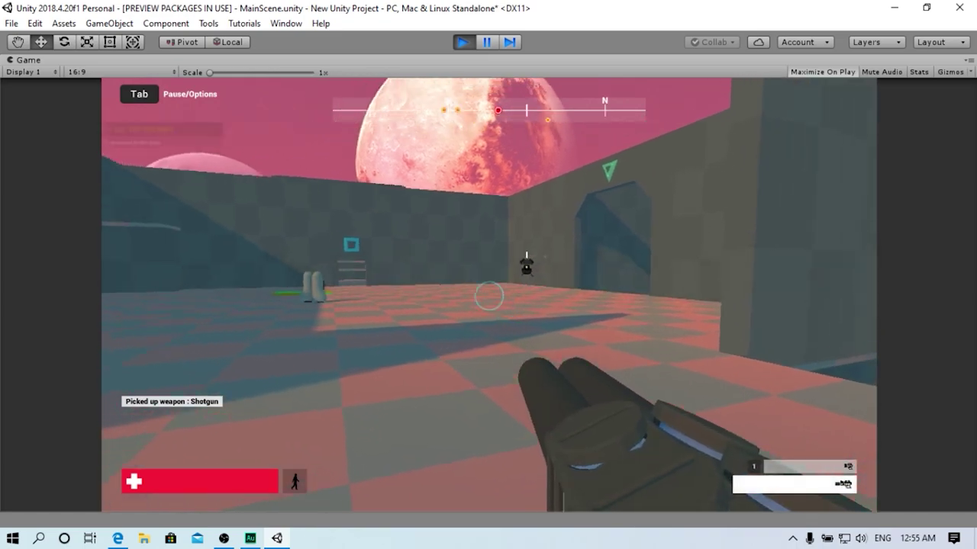
pyautogui.click(488, 297)
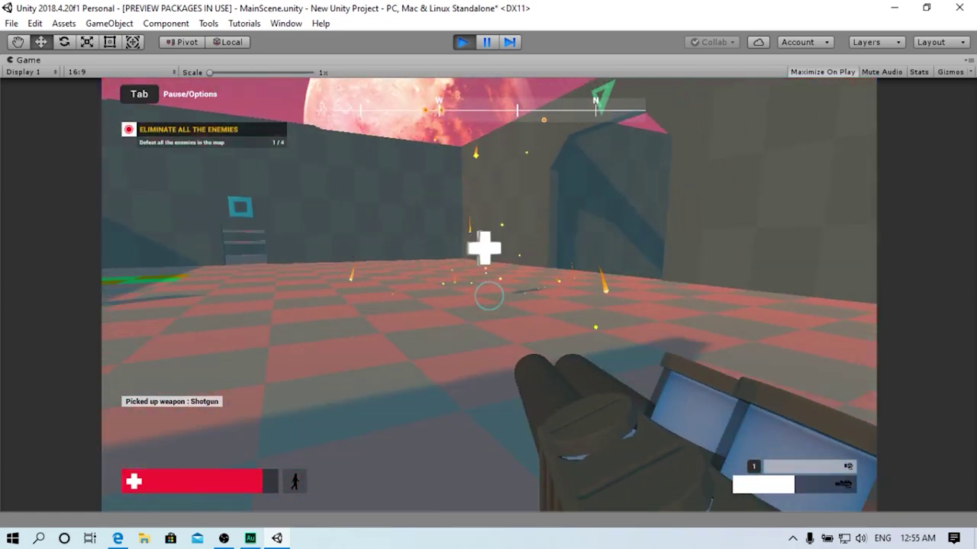
pyautogui.press('w')
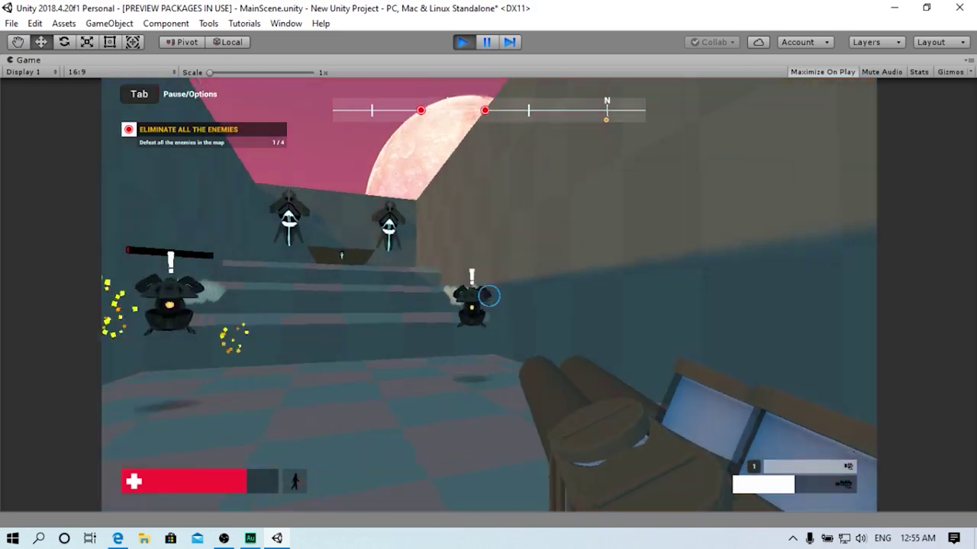
pyautogui.click(488, 298)
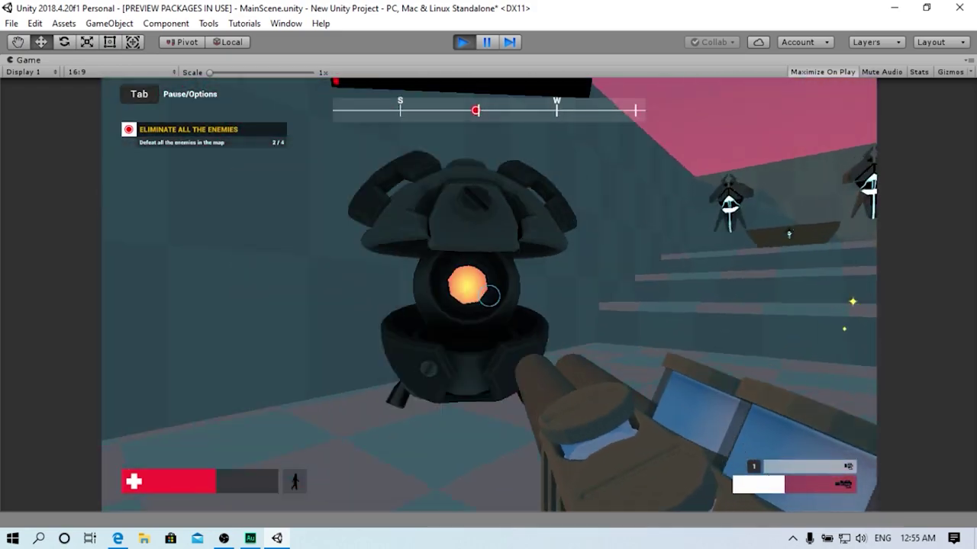
pyautogui.click(488, 297)
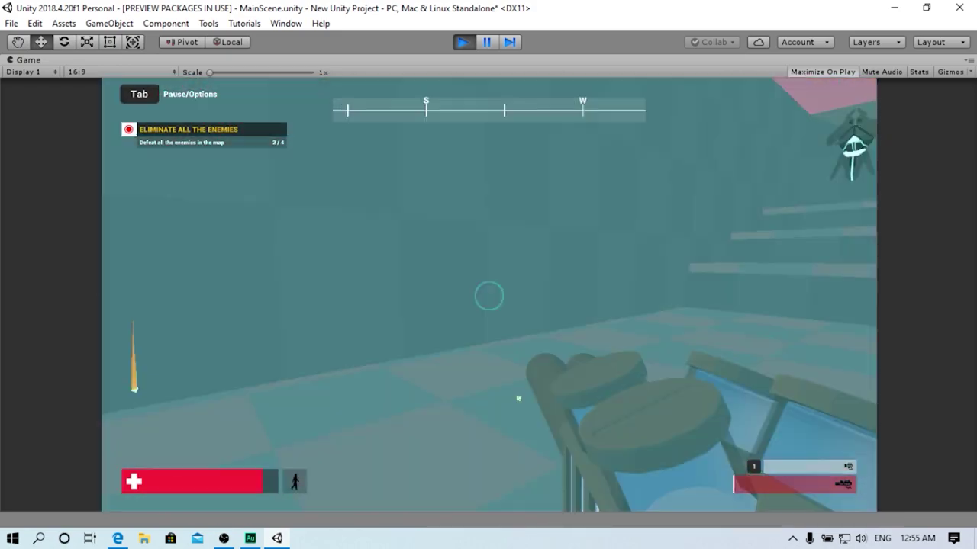
pyautogui.press('w')
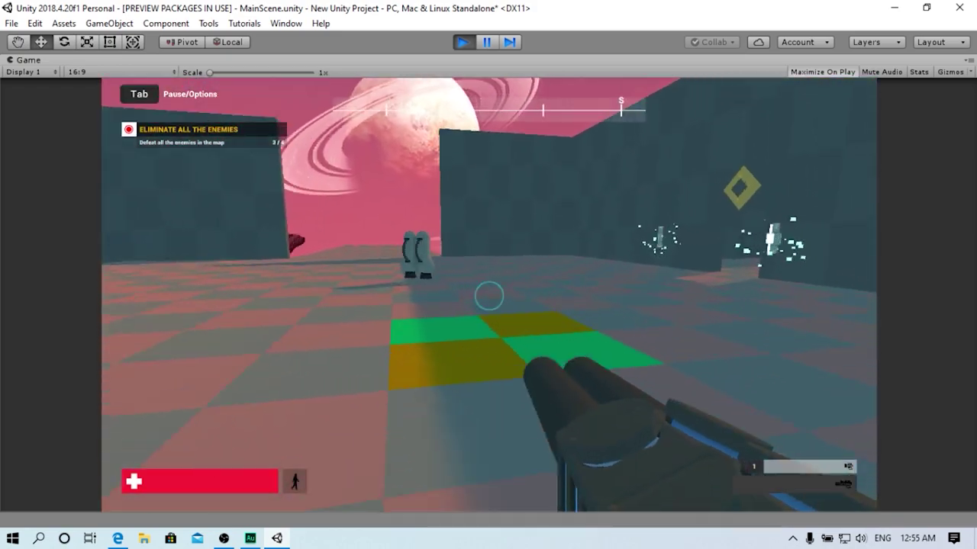
# Jetpack over the wall, destroy the turret from cover, then stop Play Mode
pyautogui.press('space')
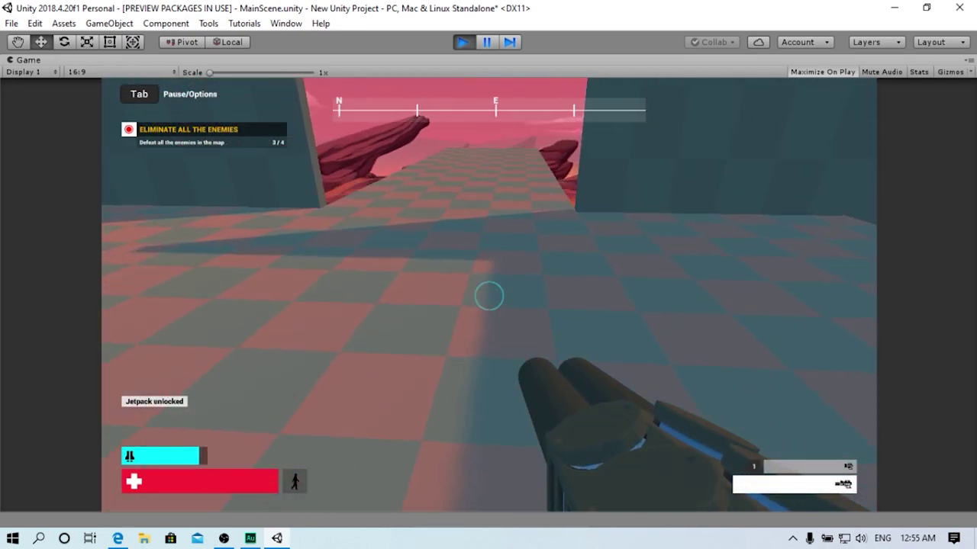
pyautogui.press('w')
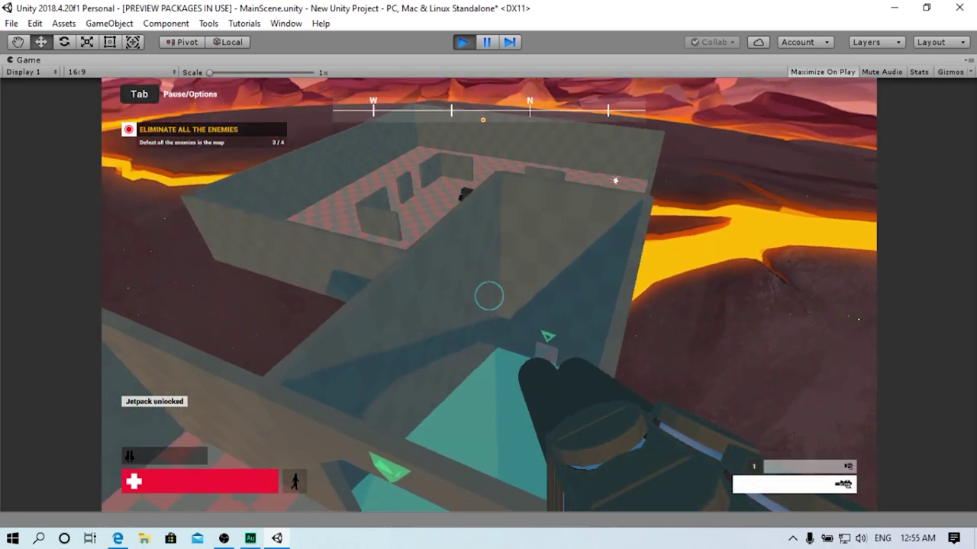
pyautogui.press('w')
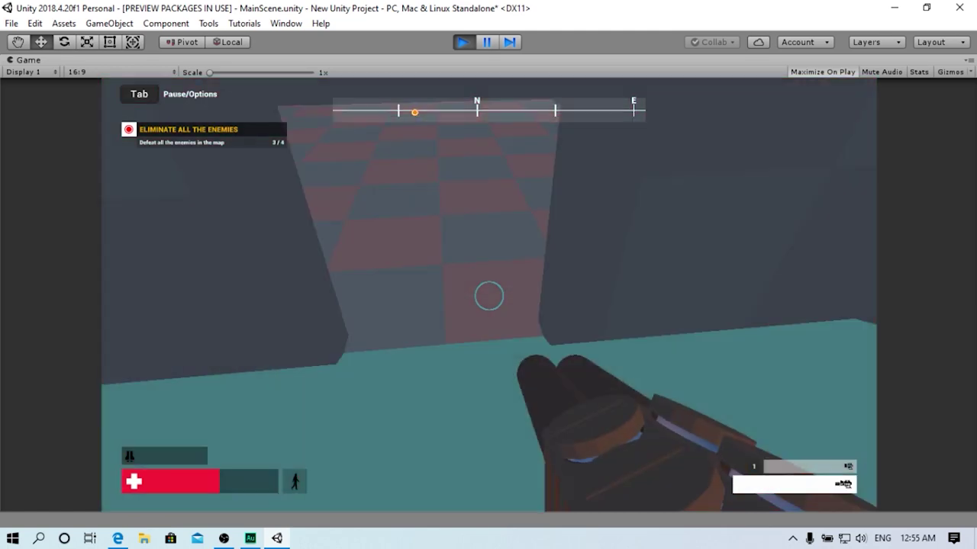
pyautogui.press('w')
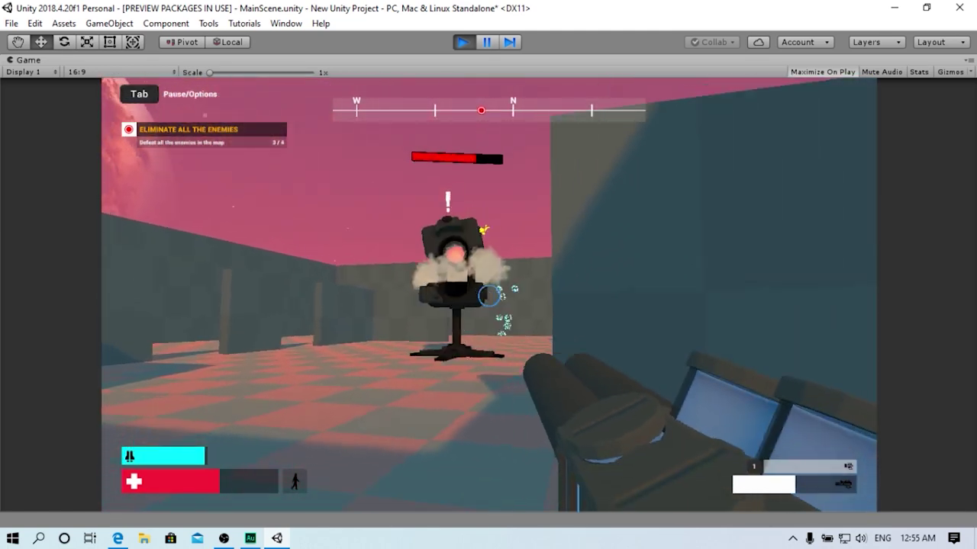
pyautogui.press('d')
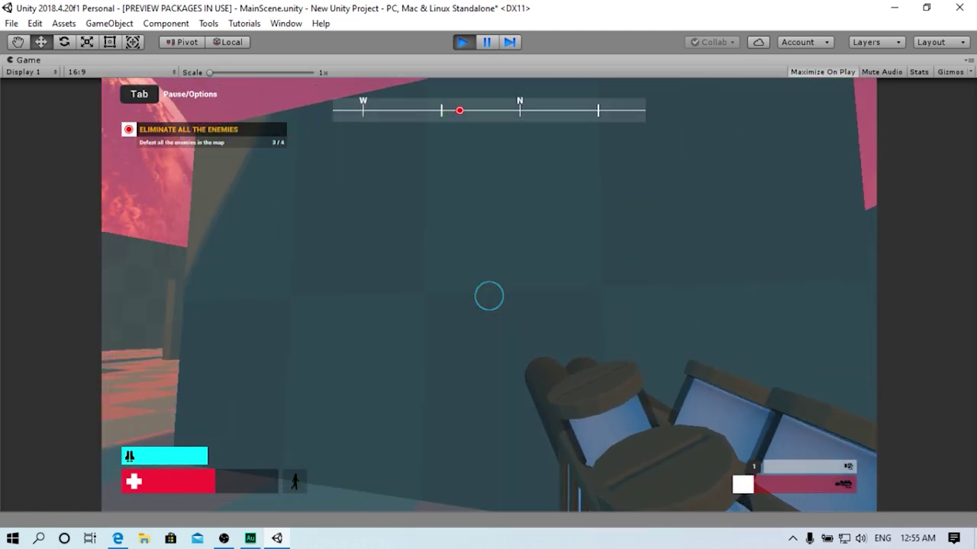
pyautogui.press('a')
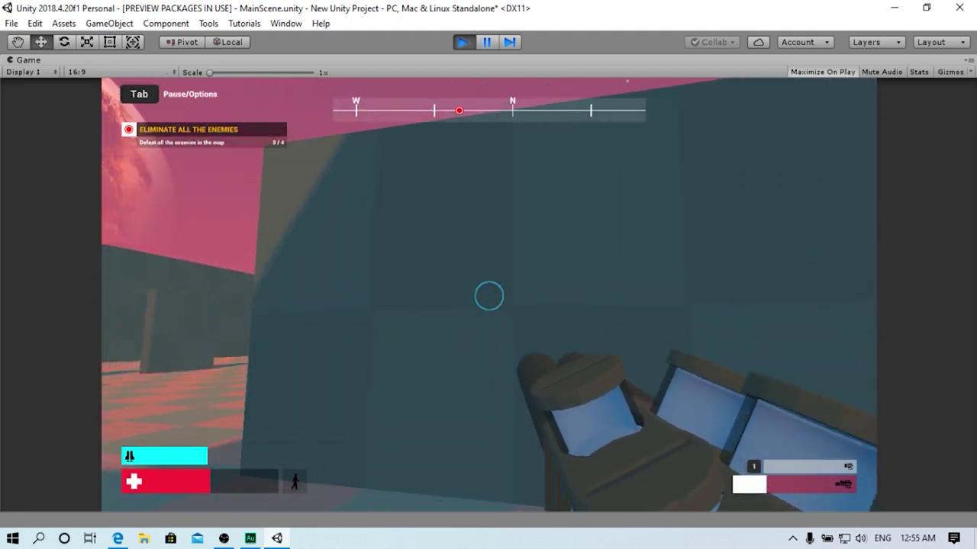
pyautogui.press('d')
pyautogui.press('a')
pyautogui.click(489, 296)
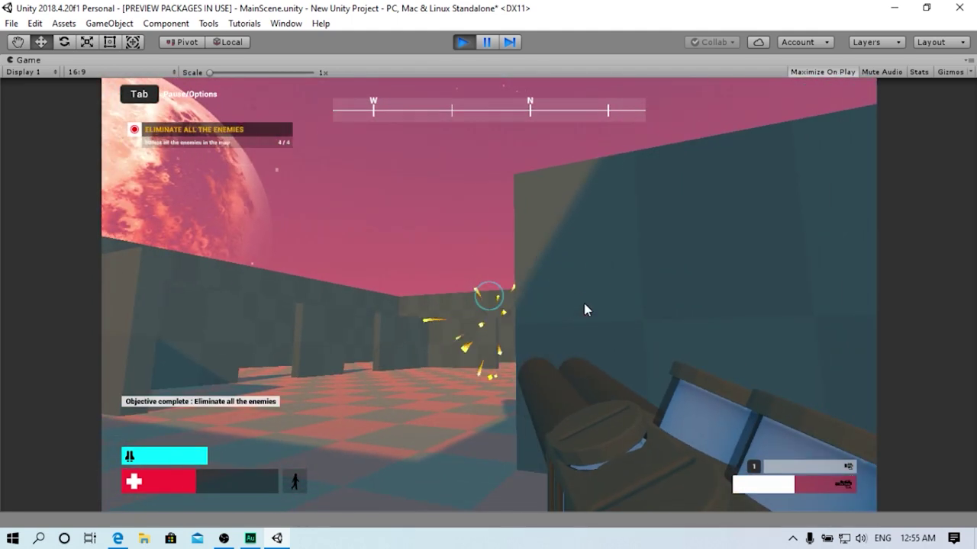
pyautogui.click(463, 41)
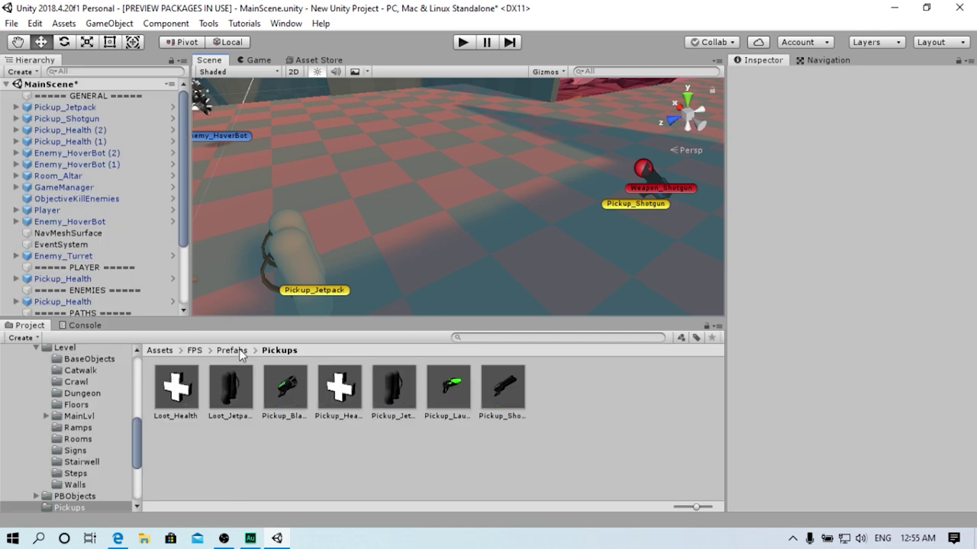
# Return the Project window from Prefabs to the top-level Assets folder and show the Game view
pyautogui.click(231, 351)
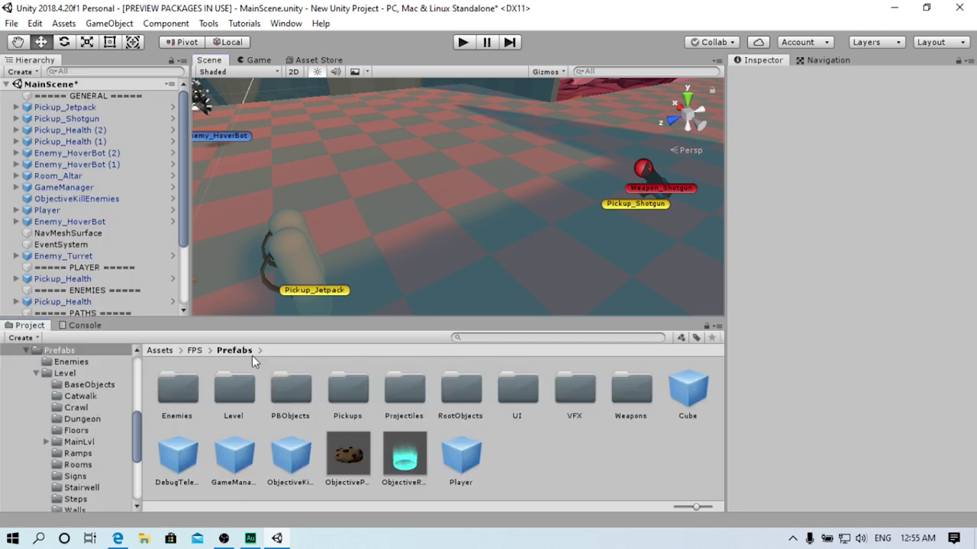
pyautogui.doubleClick(402, 406)
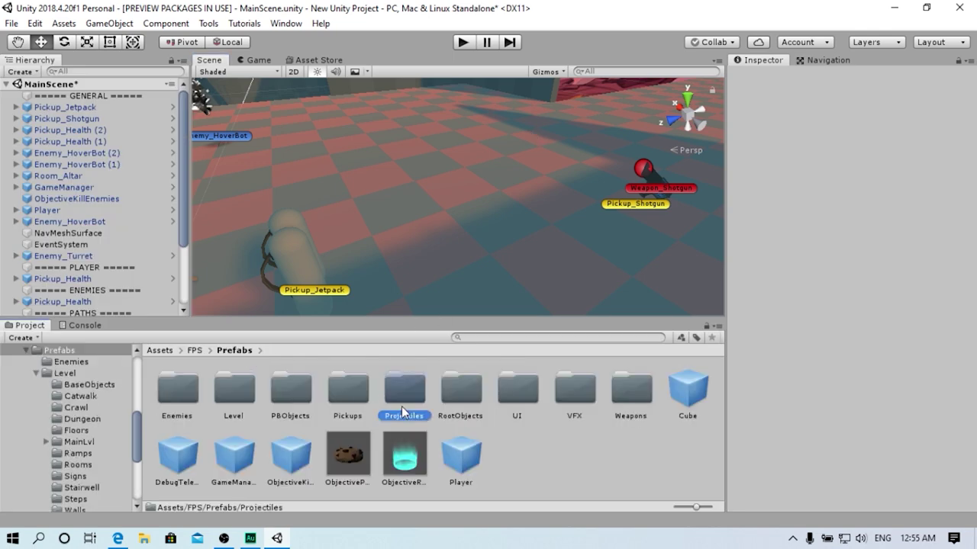
pyautogui.click(234, 351)
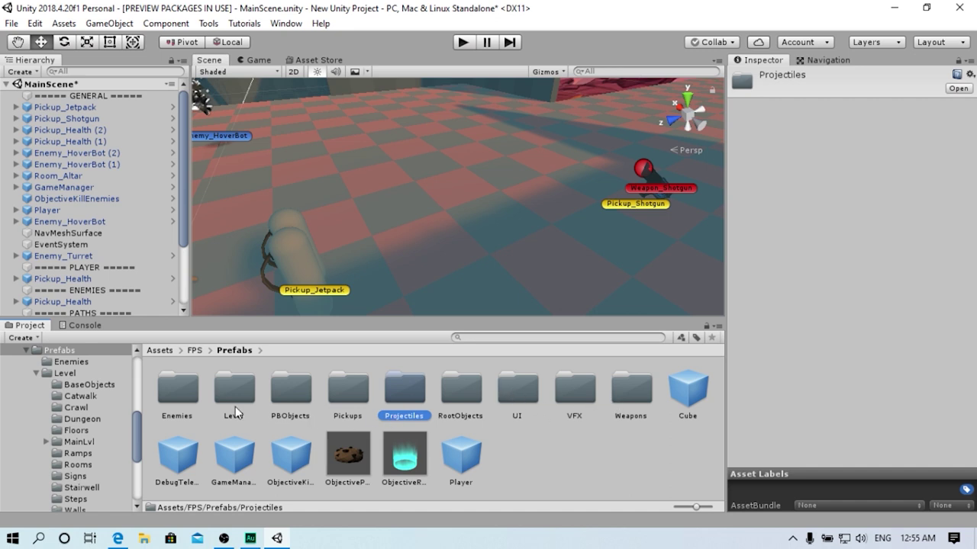
pyautogui.click(161, 351)
pyautogui.click(258, 61)
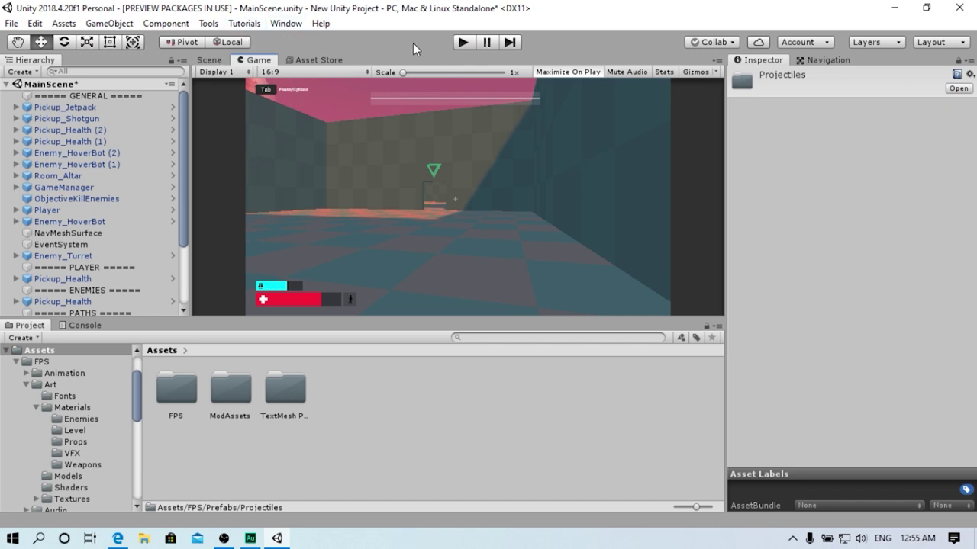
# Install Post Processing 2.3.0 from the Package Manager, then close the Package Manager
pyautogui.click(293, 23)
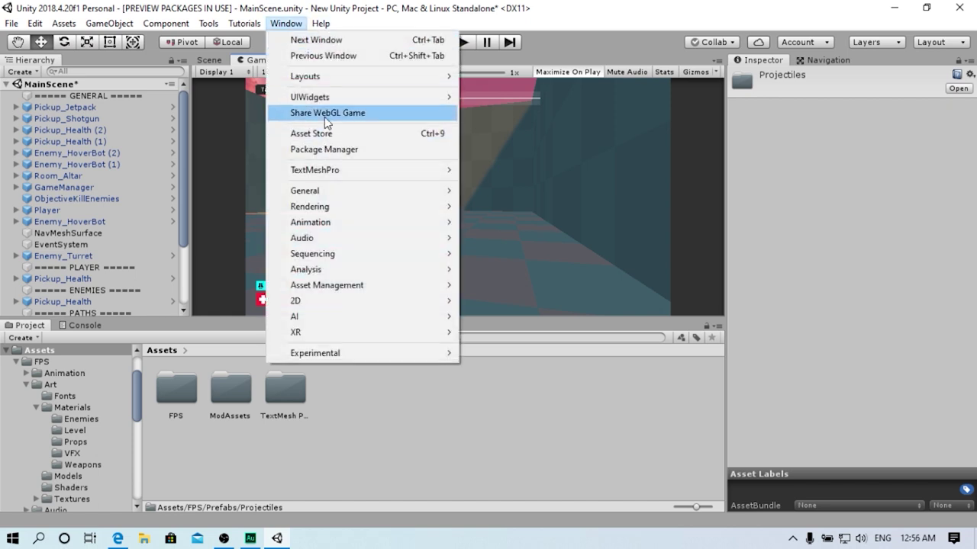
pyautogui.click(334, 148)
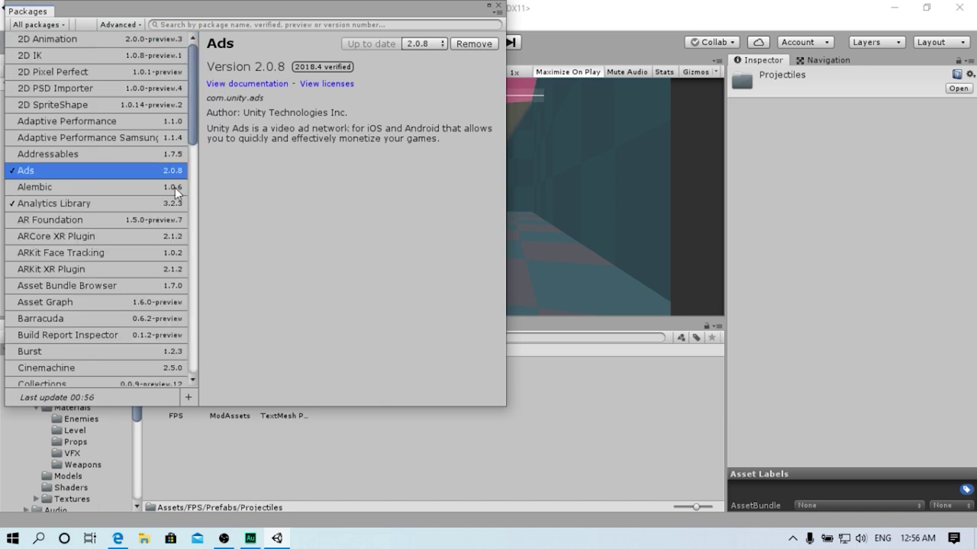
pyautogui.moveTo(192, 63); pyautogui.dragTo(176, 236)
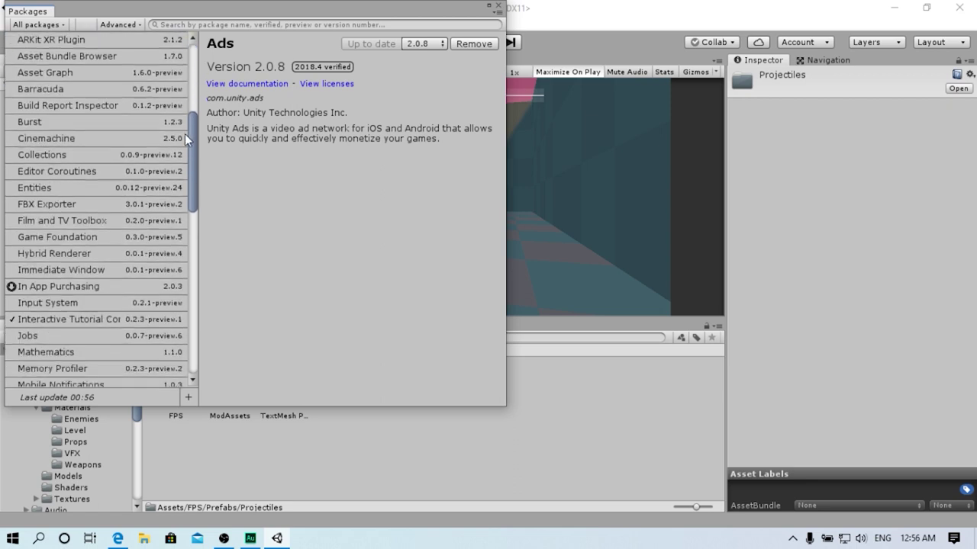
pyautogui.click(103, 189)
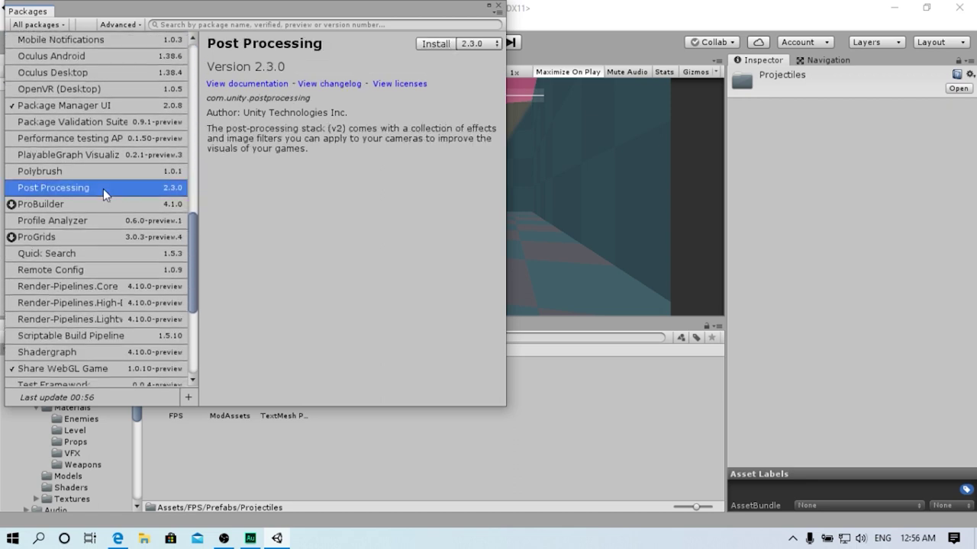
pyautogui.click(436, 46)
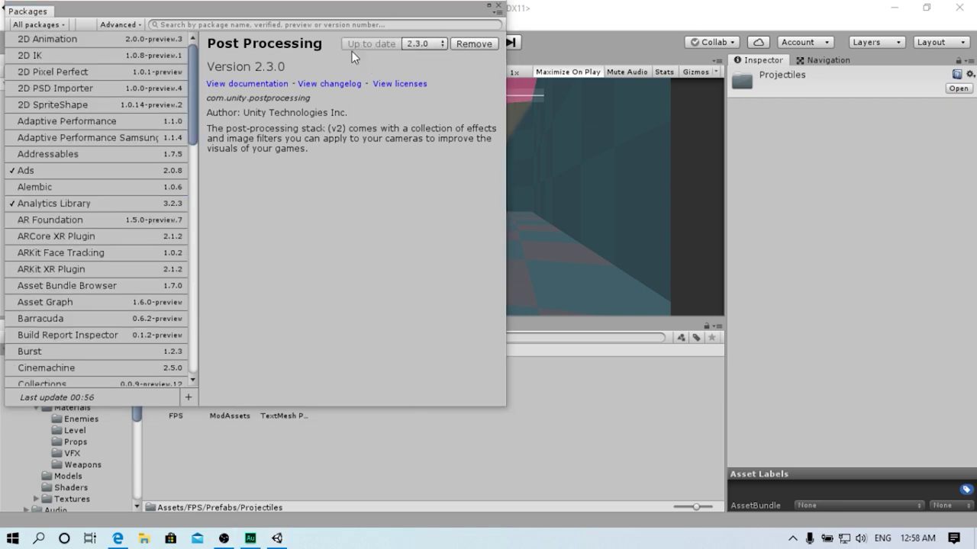
pyautogui.click(498, 7)
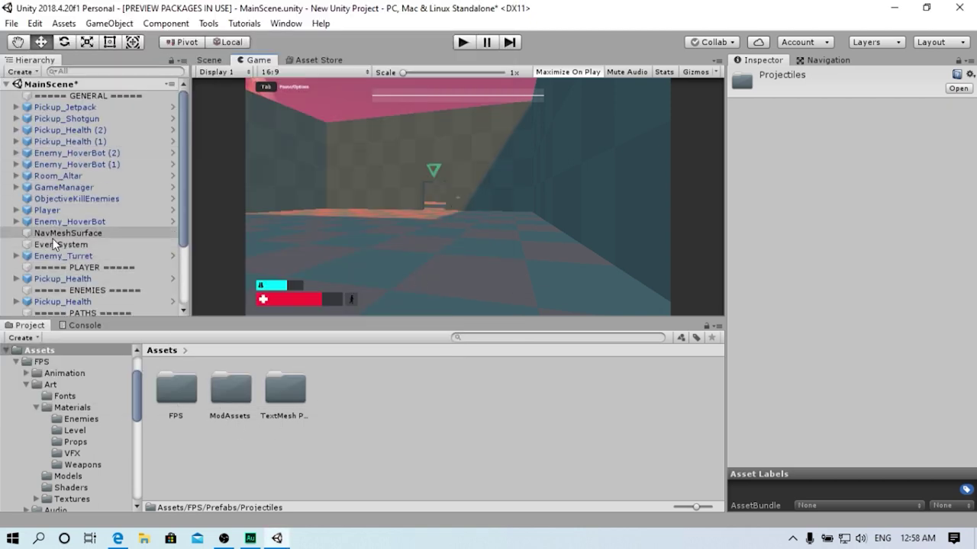
# Add a Post-process Layer component to the Player's Main Camera by searching 'post'
pyautogui.click(49, 211)
pyautogui.click(17, 211)
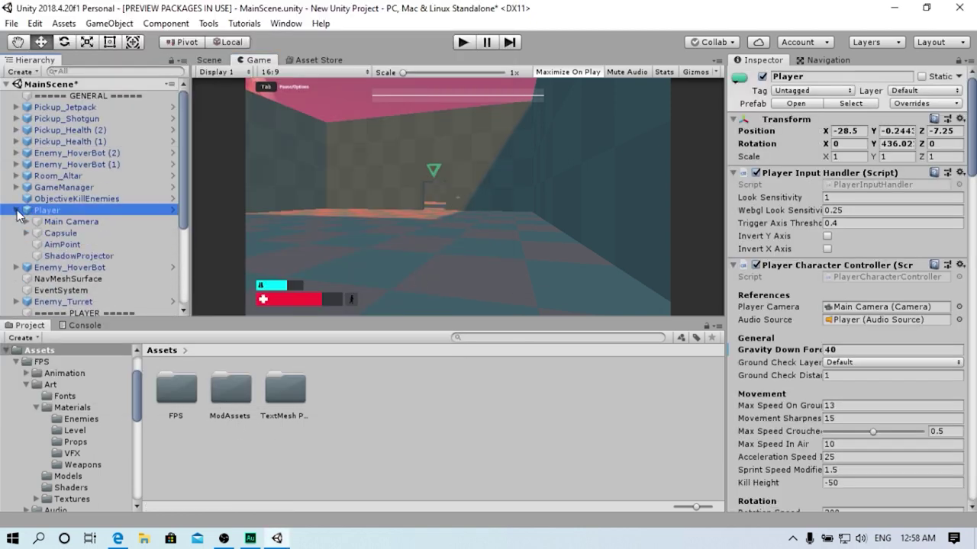
pyautogui.click(44, 222)
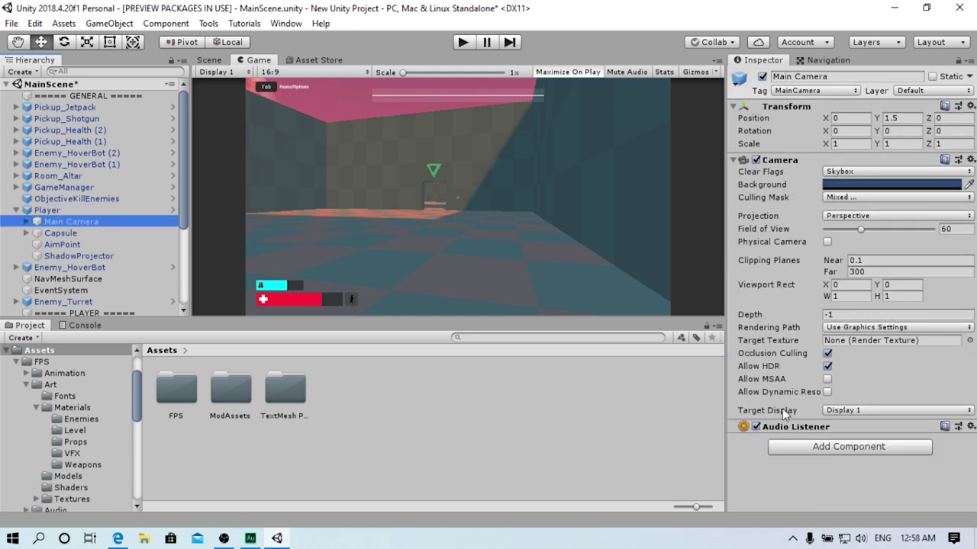
pyautogui.click(791, 454)
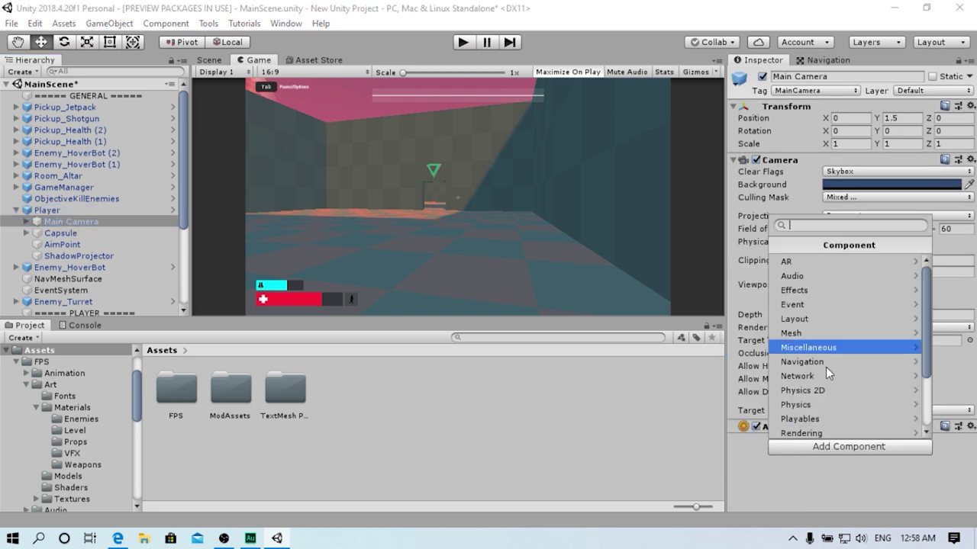
pyautogui.write('post')
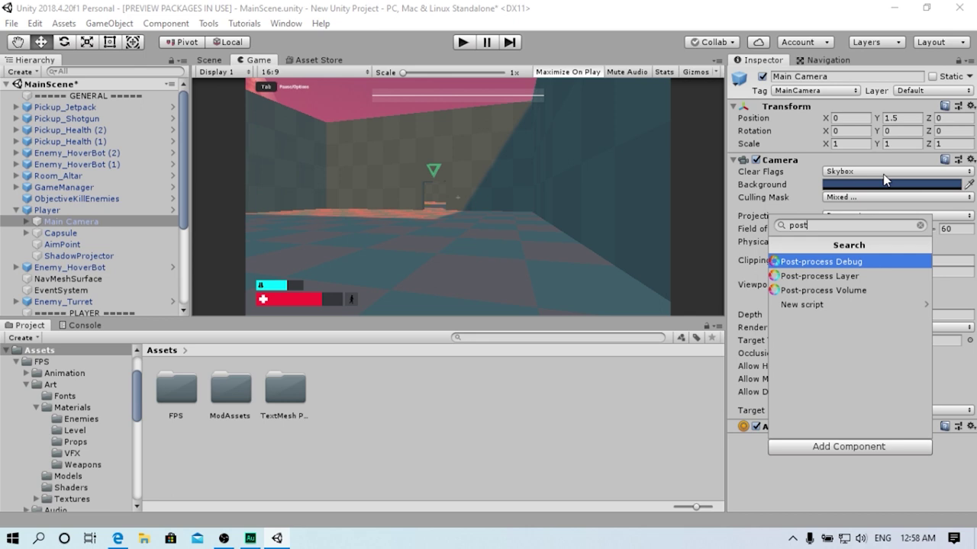
pyautogui.click(843, 276)
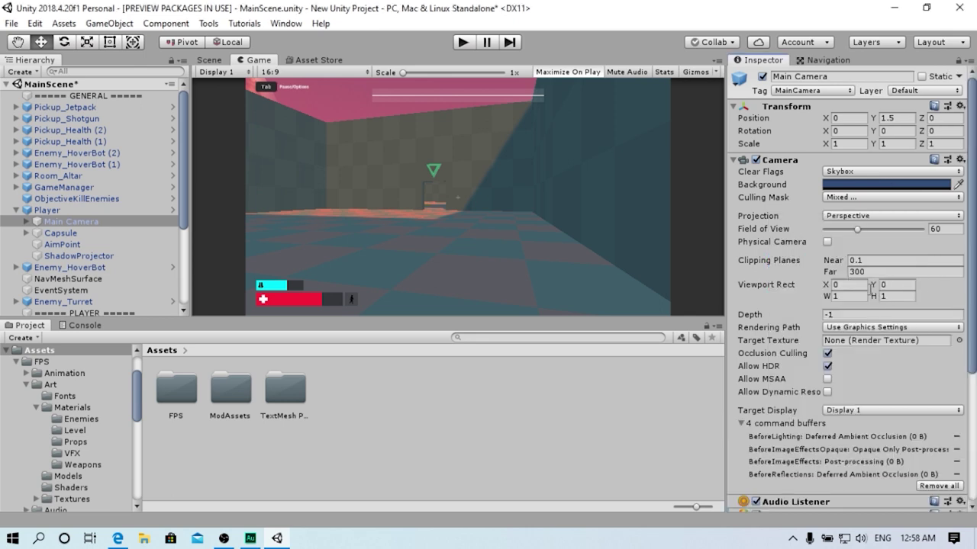
# Set the Post-process Layer's volume layer mask to Everything
pyautogui.scroll(-5, 838, 450)
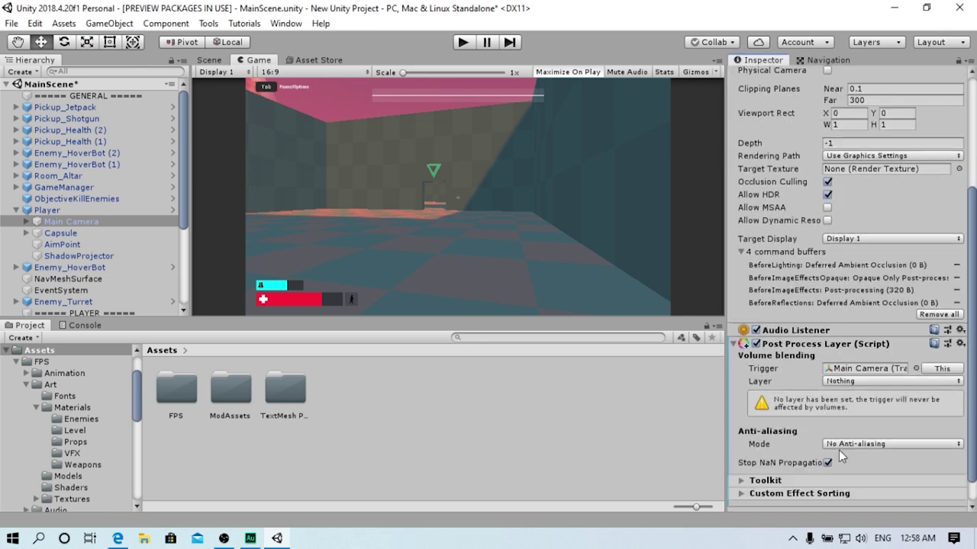
pyautogui.scroll(-1, 839, 448)
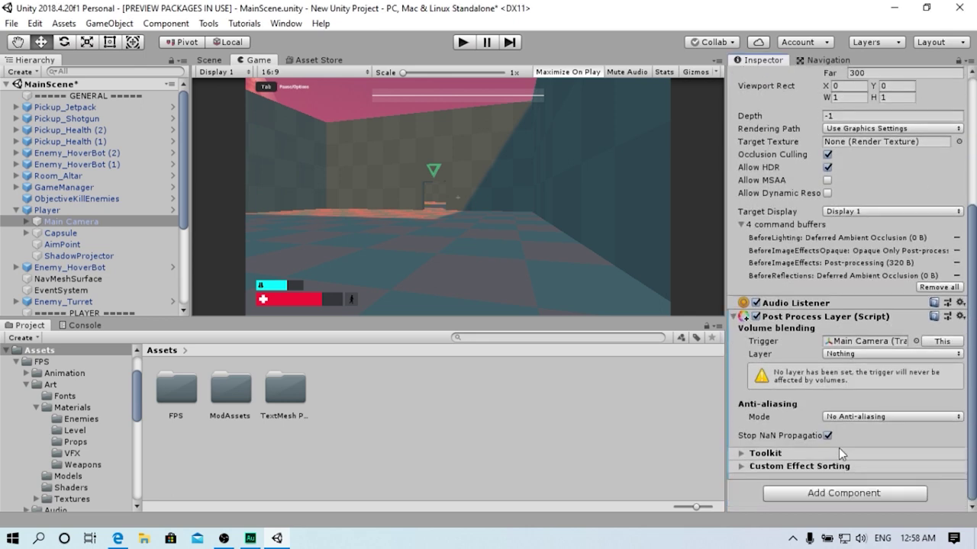
pyautogui.click(845, 356)
pyautogui.click(856, 386)
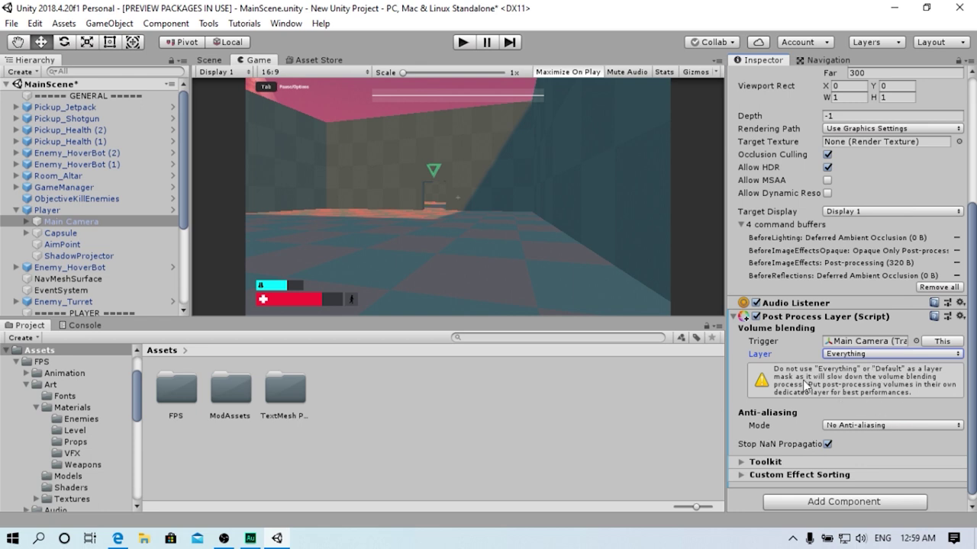
pyautogui.click(841, 357)
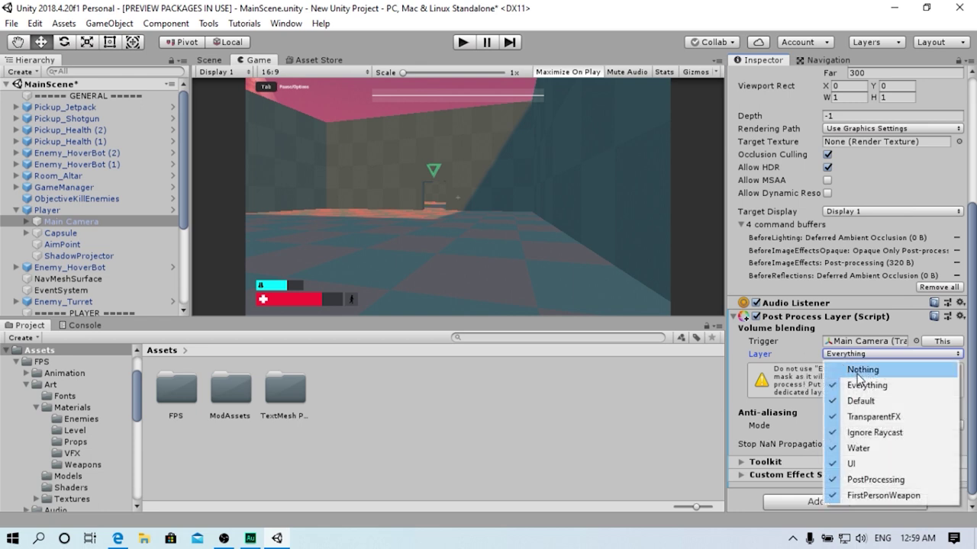
pyautogui.click(813, 372)
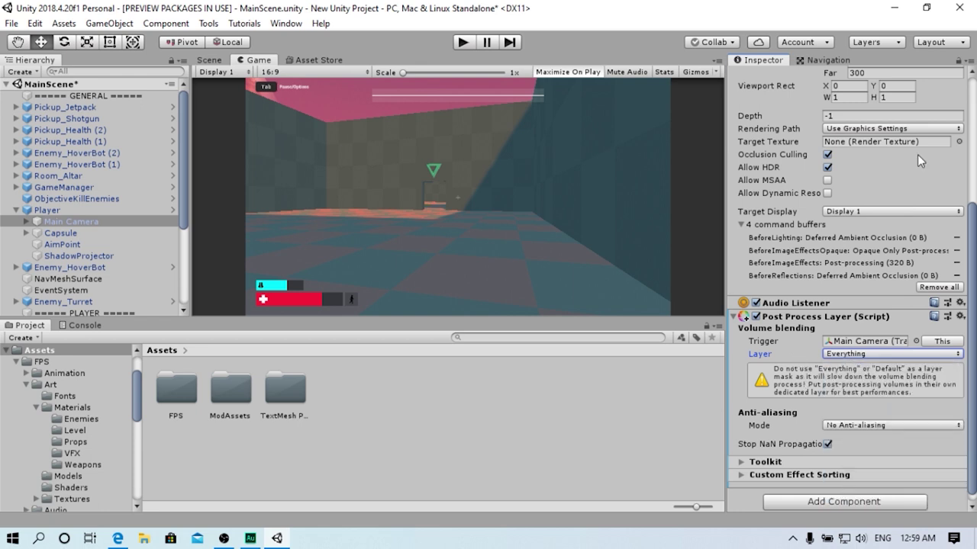
# Name User Layer 11 'PostProcessing' in Tags and Layers, then reselect the Main Camera
pyautogui.click(903, 44)
pyautogui.click(891, 222)
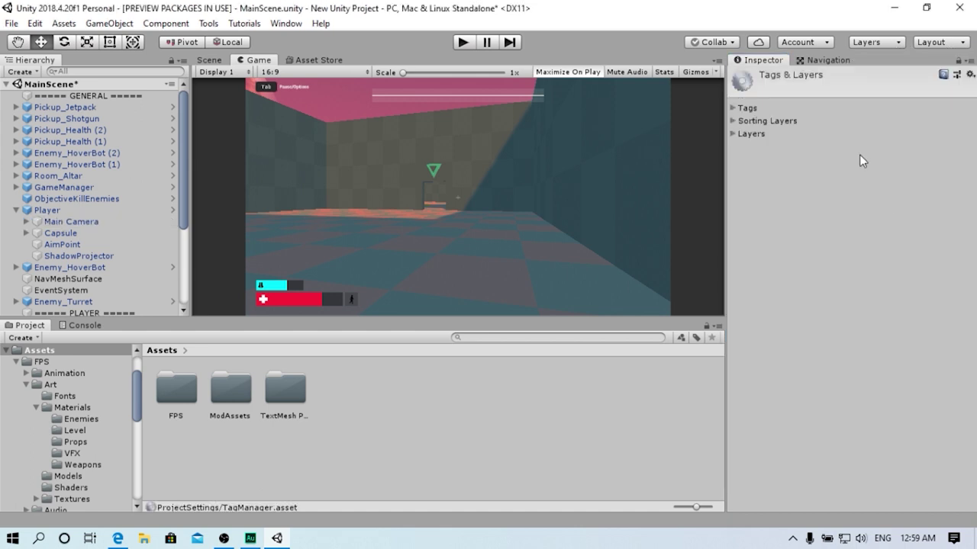
pyautogui.click(744, 135)
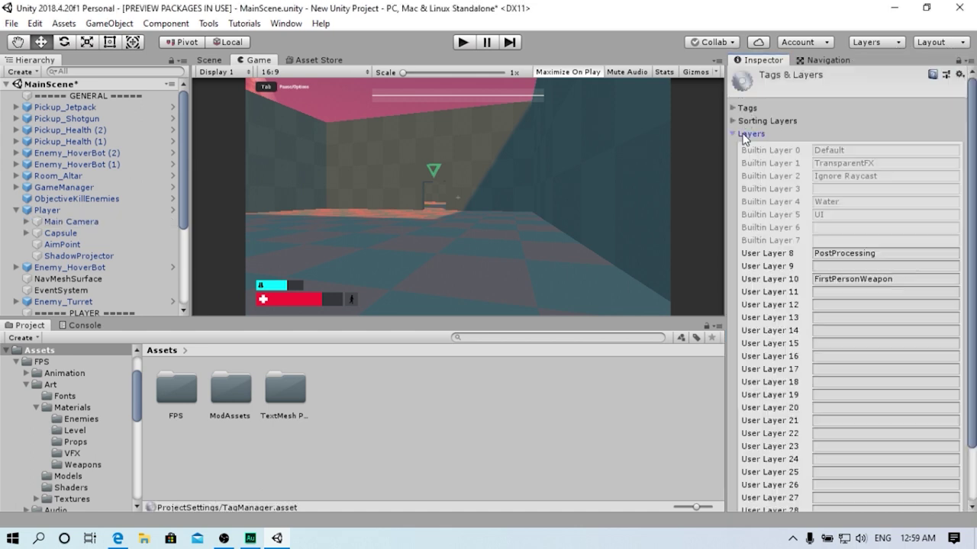
pyautogui.click(841, 292)
pyautogui.write('Pos')
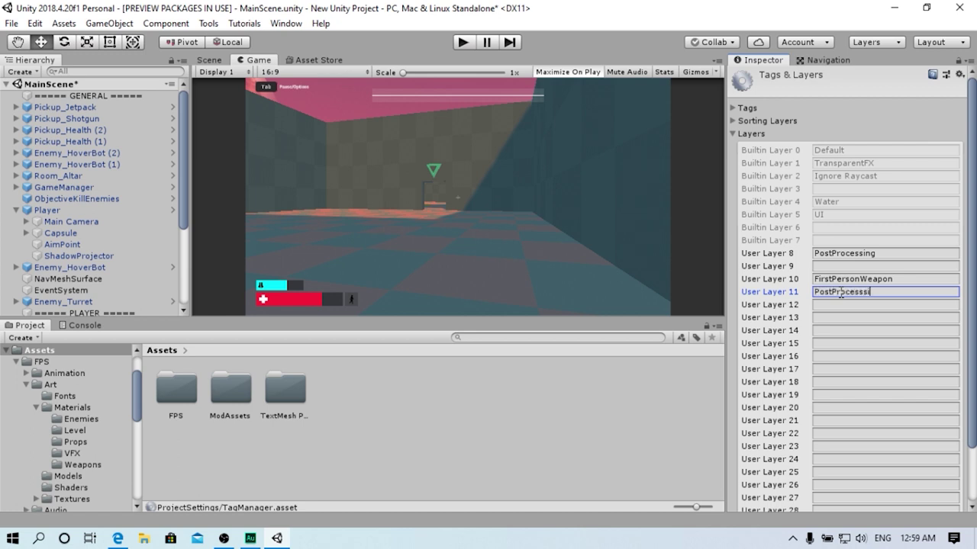
pyautogui.press('BackSpace')
pyautogui.press('BackSpace')
pyautogui.press('BackSpace')
pyautogui.write('g')
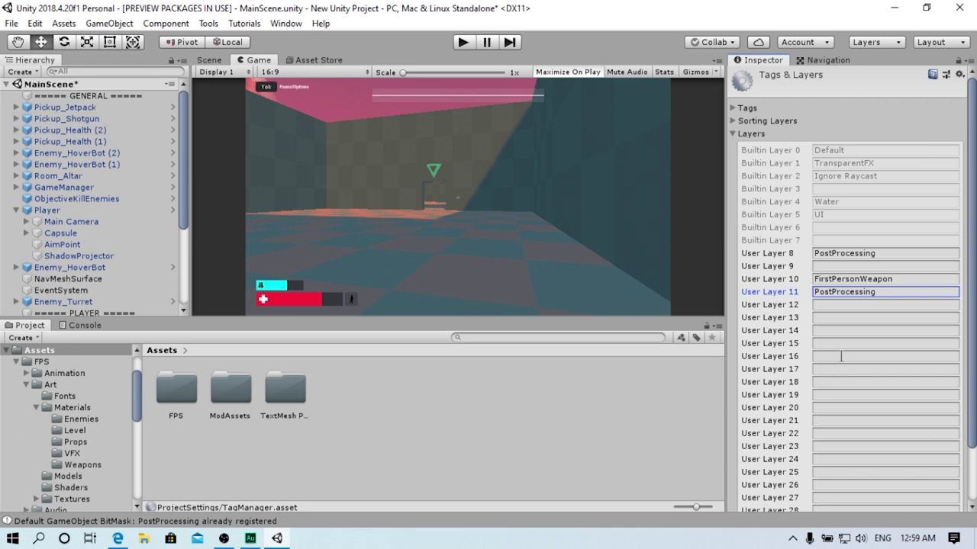
pyautogui.click(70, 222)
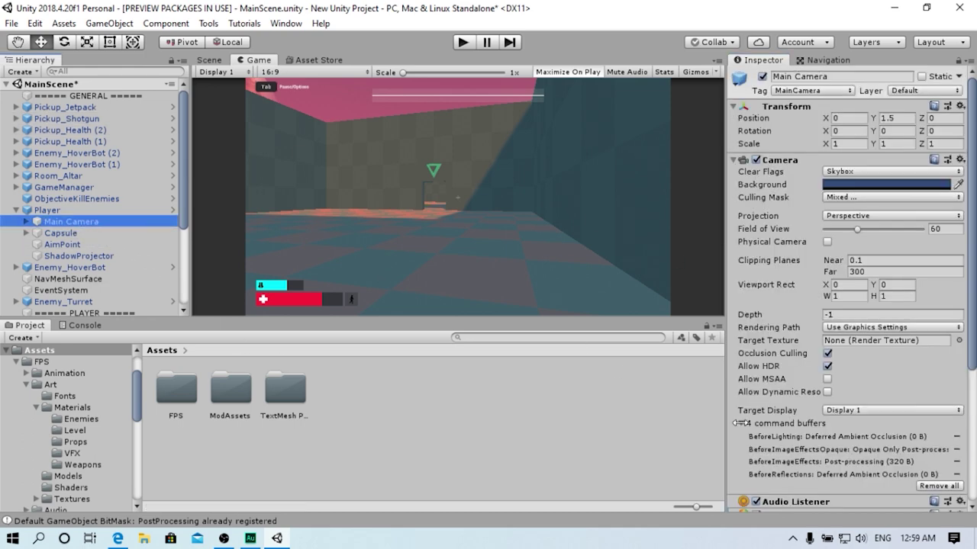
pyautogui.scroll(-5, 917, 394)
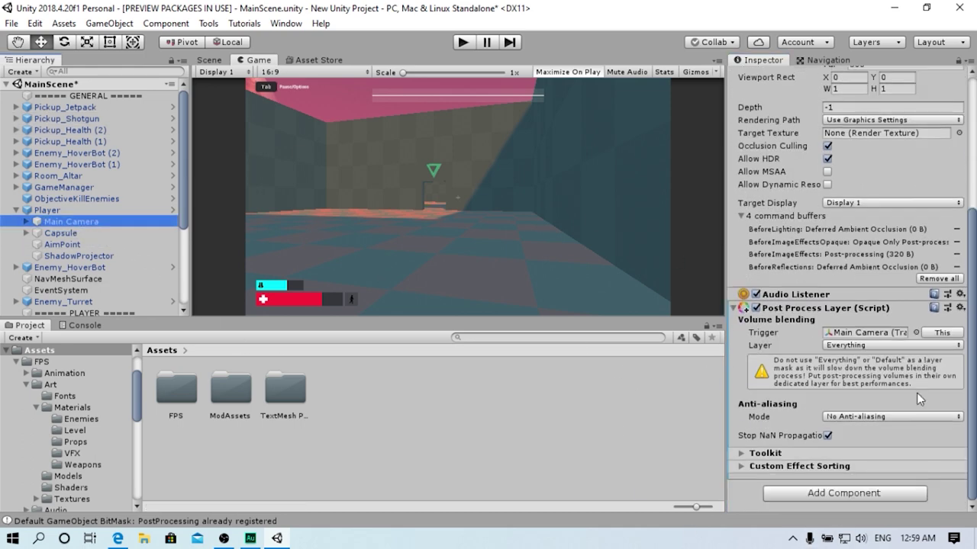
# Restrict the Post-process Layer's volume mask to only the PostProcessing layer
pyautogui.click(848, 345)
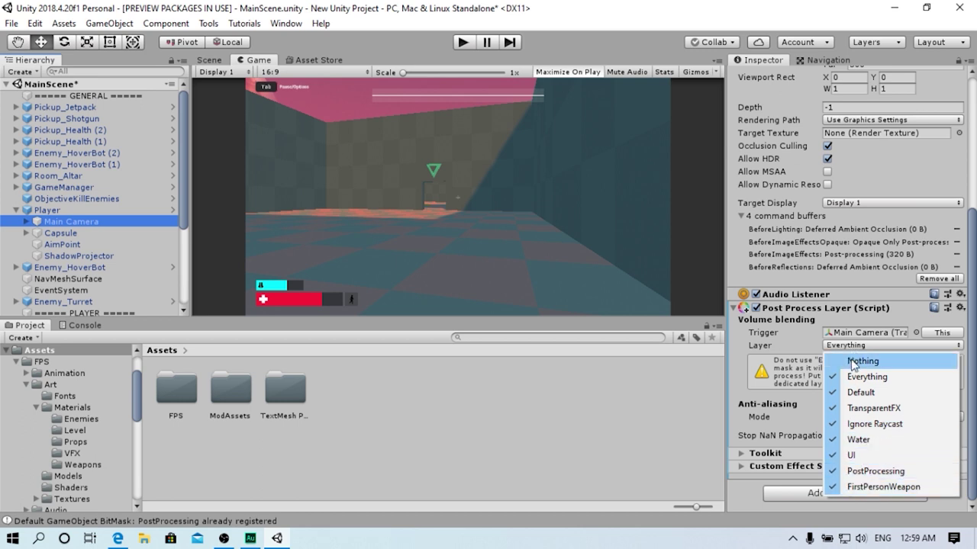
pyautogui.click(860, 361)
pyautogui.click(861, 355)
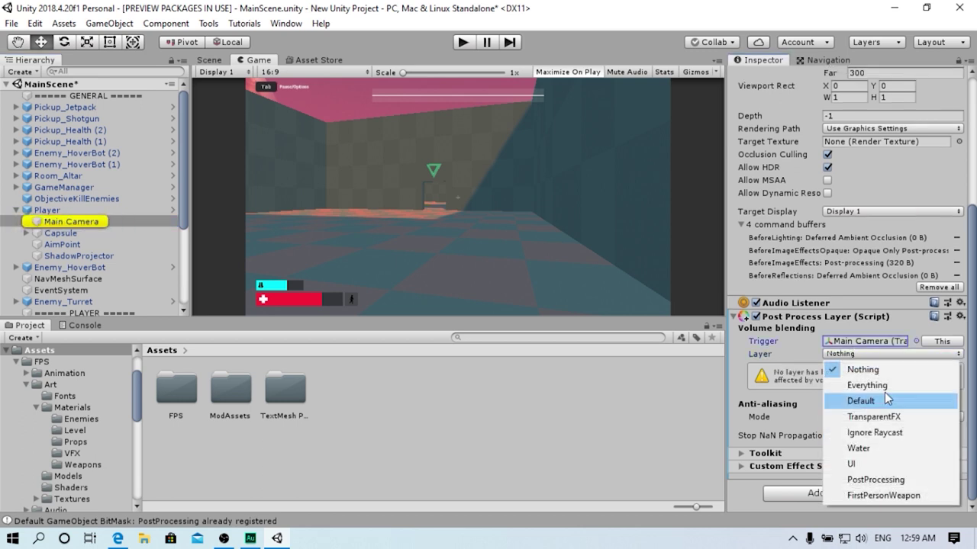
pyautogui.click(877, 479)
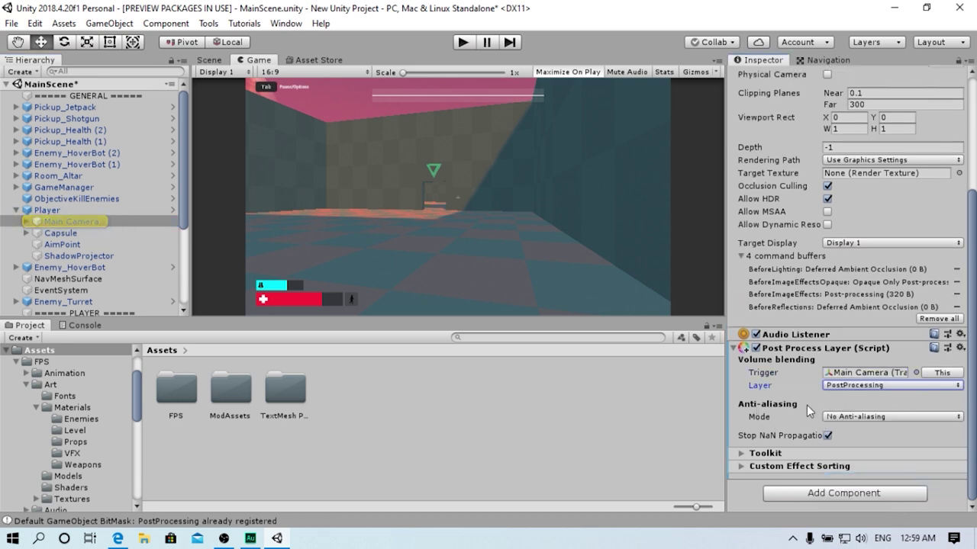
# Set Anti-aliasing Mode to Temporal Anti-aliasing (TAA) and deselect the camera
pyautogui.click(871, 418)
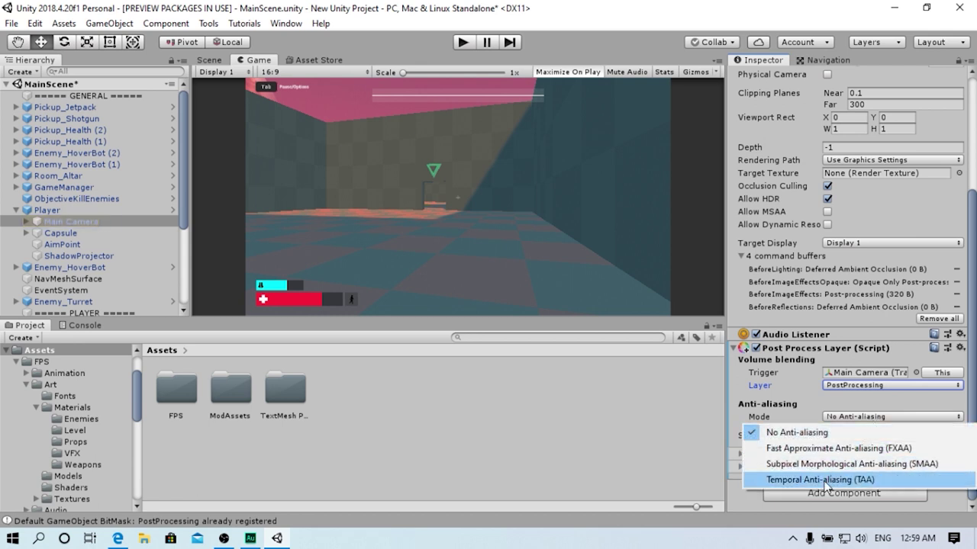
pyautogui.click(876, 451)
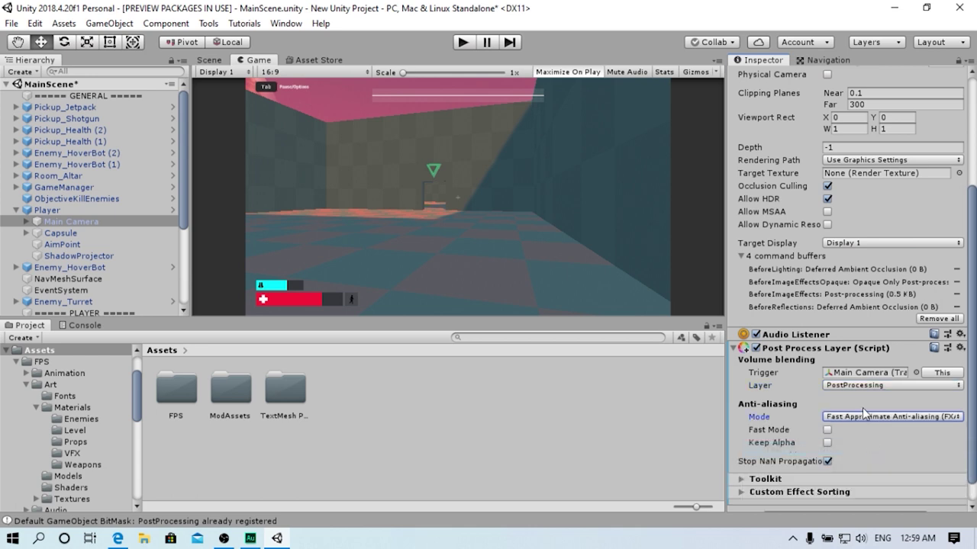
pyautogui.click(858, 417)
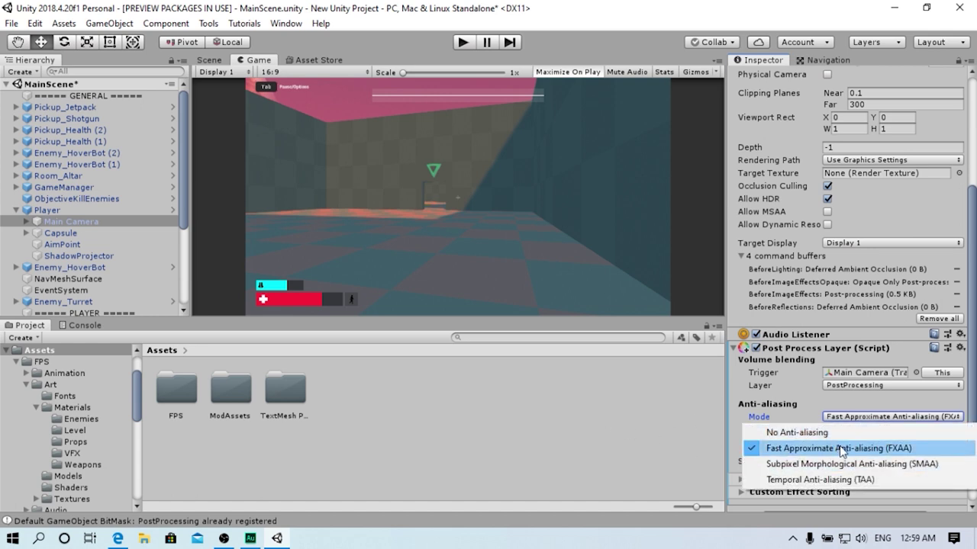
pyautogui.click(815, 480)
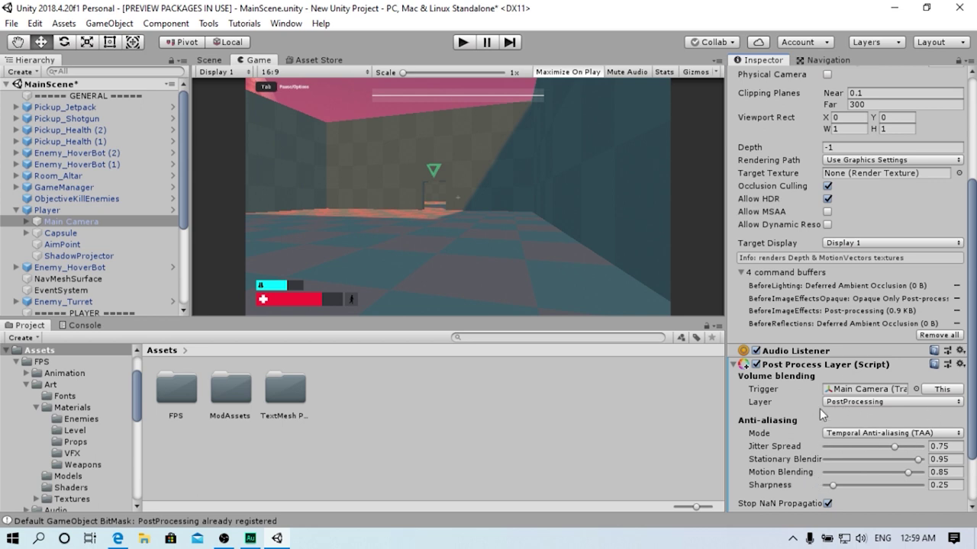
pyautogui.click(408, 402)
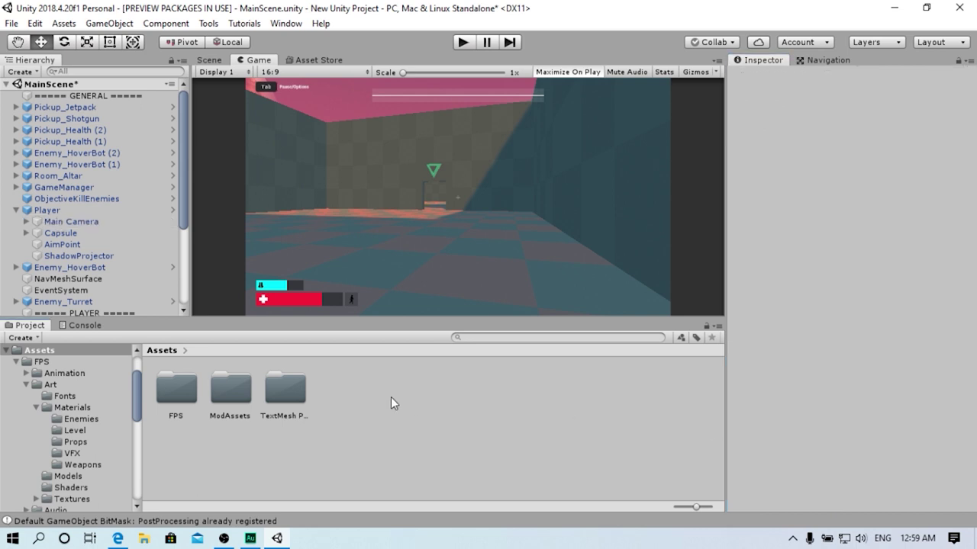
# Create a 3D Object > Post-process Volume and frame it in the Scene view
pyautogui.click(35, 71)
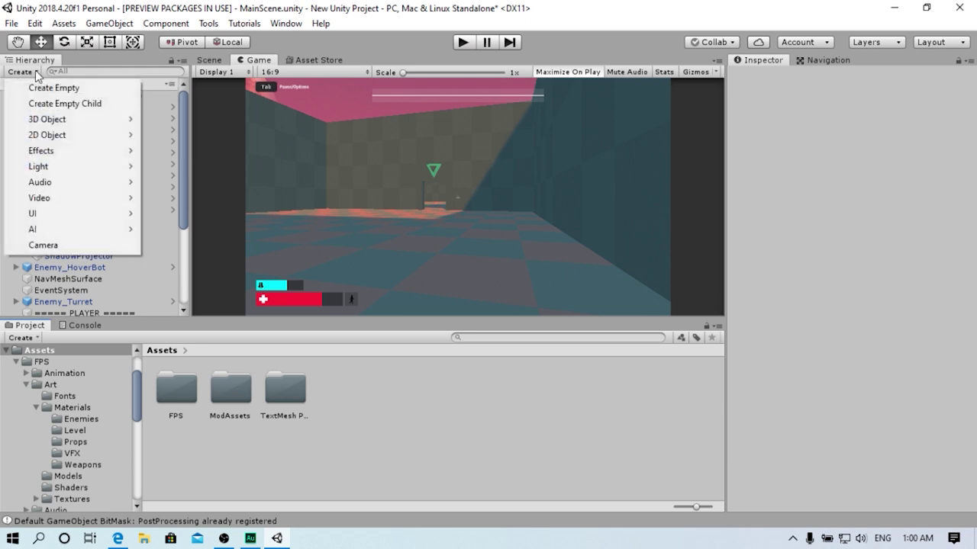
pyautogui.moveTo(37, 117)
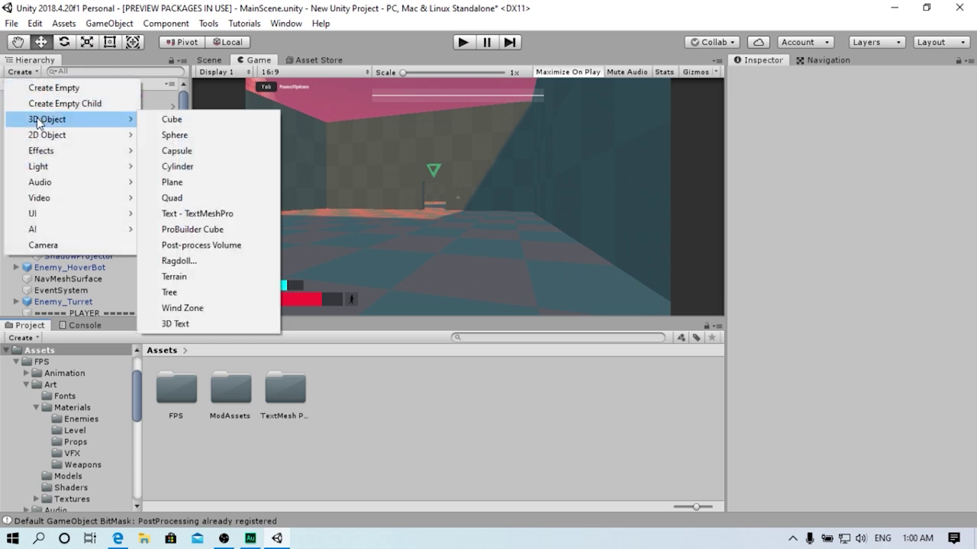
pyautogui.click(229, 246)
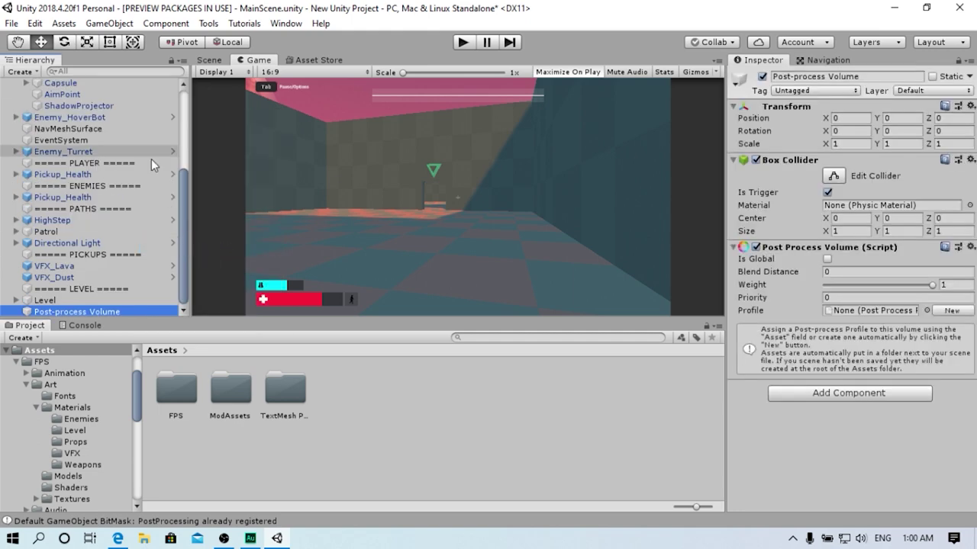
pyautogui.click(208, 60)
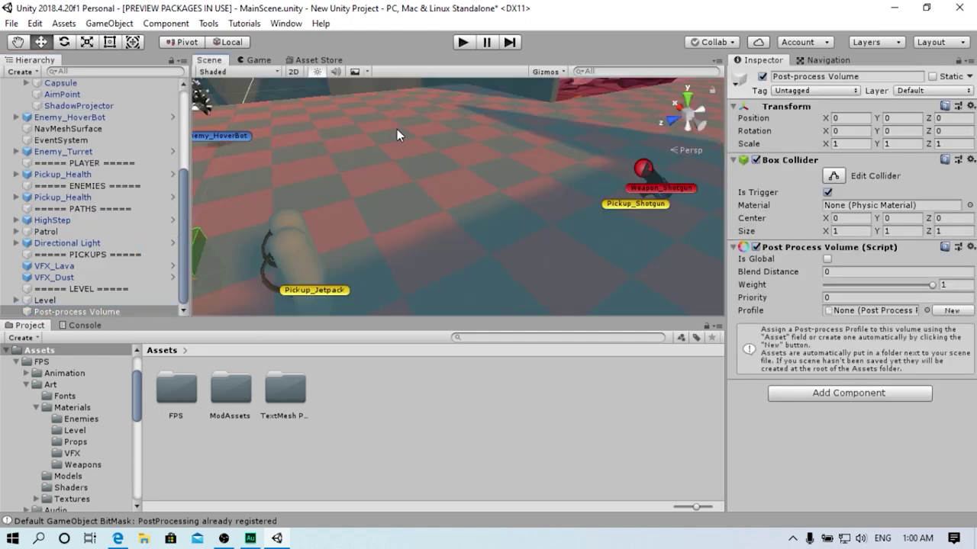
pyautogui.press('f')
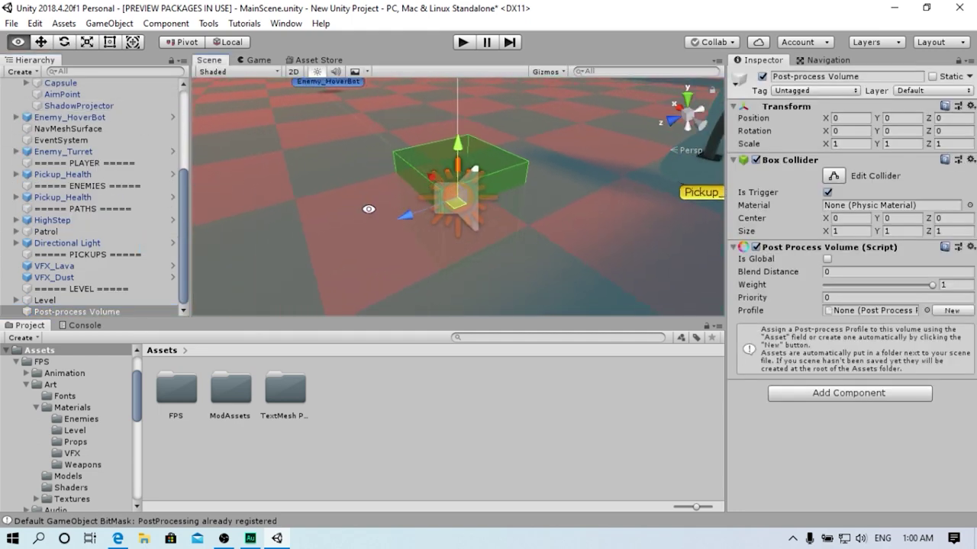
pyautogui.moveTo(371, 211)
pyautogui.keyDown('alt'); pyautogui.mouseDown()
pyautogui.moveTo(517, 141)
pyautogui.moveTo(433, 173)
pyautogui.moveTo(454, 99)
pyautogui.moveTo(596, 186)
pyautogui.mouseUp(); pyautogui.keyUp('alt')
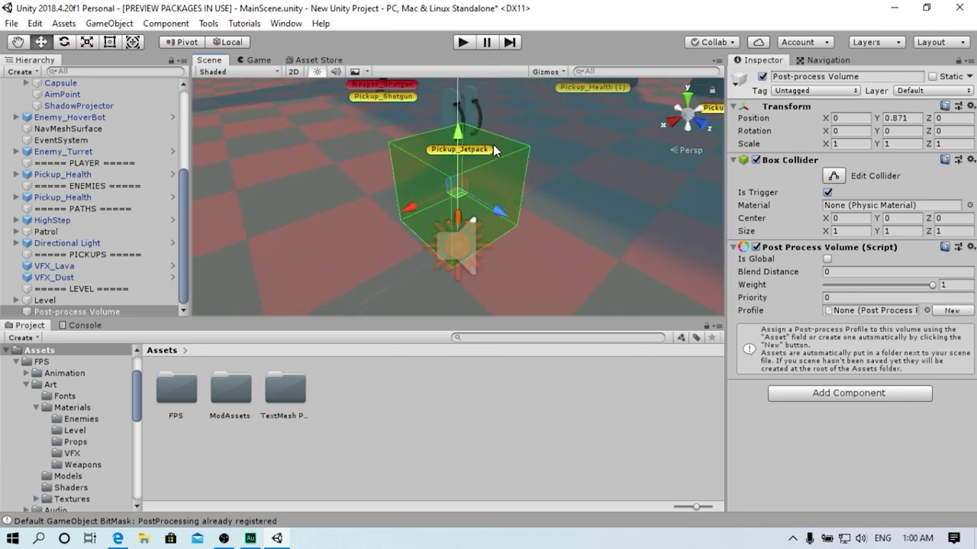
# Tick Is Global on the volume and orbit the Scene view around its box
pyautogui.click(827, 259)
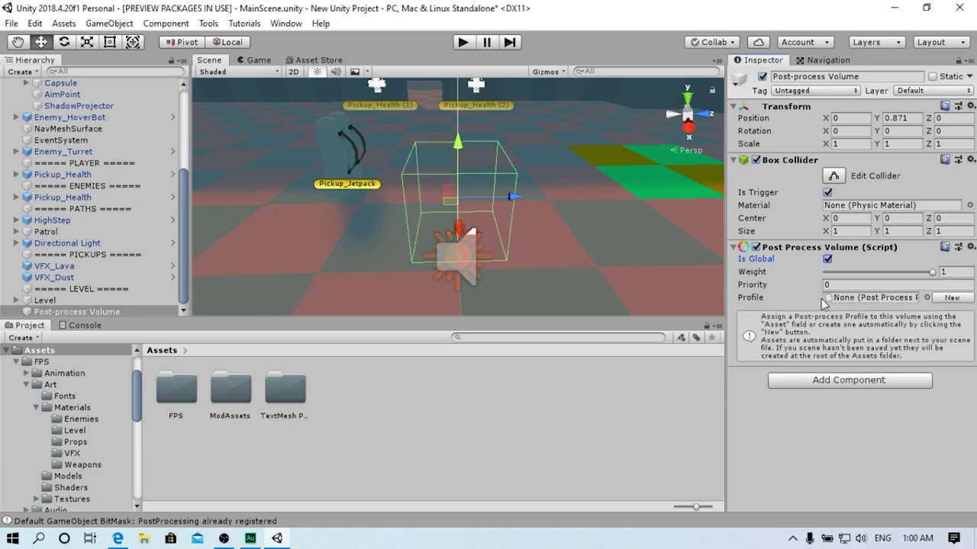
pyautogui.moveTo(366, 209)
pyautogui.keyDown('alt'); pyautogui.mouseDown()
pyautogui.moveTo(824, 231)
pyautogui.moveTo(588, 148)
pyautogui.mouseUp(); pyautogui.keyUp('alt')
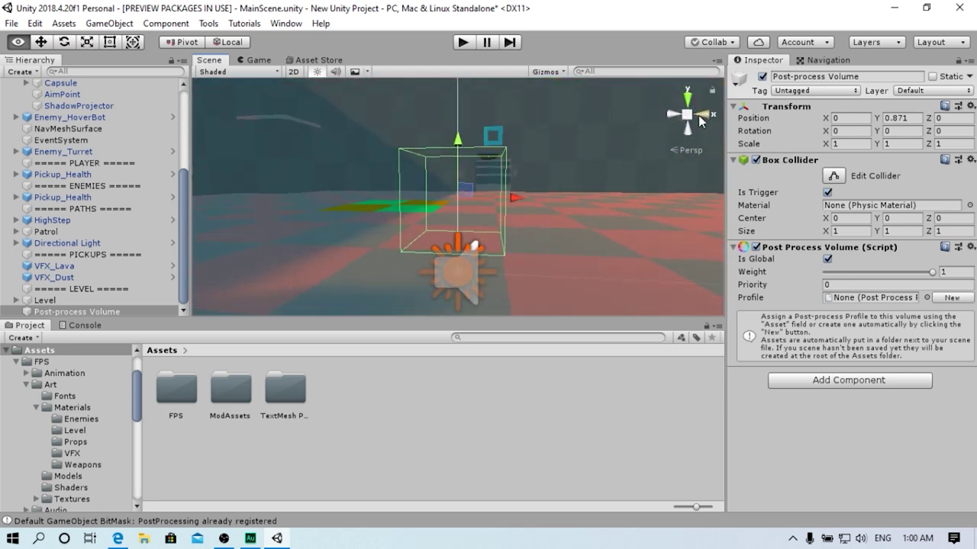
pyautogui.keyDown('alt'); pyautogui.moveTo(414, 146); pyautogui.dragTo(582, 181); pyautogui.keyUp('alt')
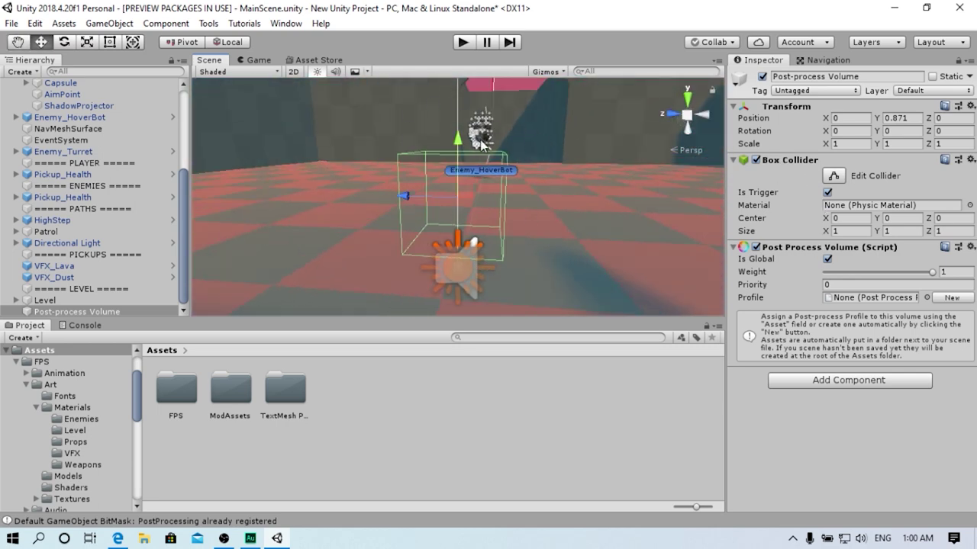
pyautogui.keyDown('alt'); pyautogui.moveTo(500, 118); pyautogui.dragTo(318, 113); pyautogui.keyUp('alt')
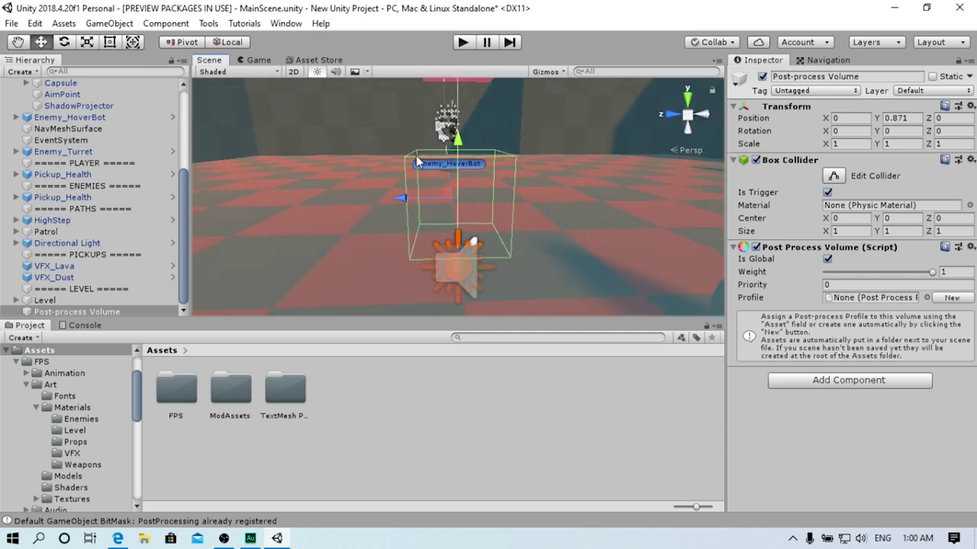
pyautogui.keyDown('alt'); pyautogui.moveTo(419, 161); pyautogui.dragTo(661, 271); pyautogui.keyUp('alt')
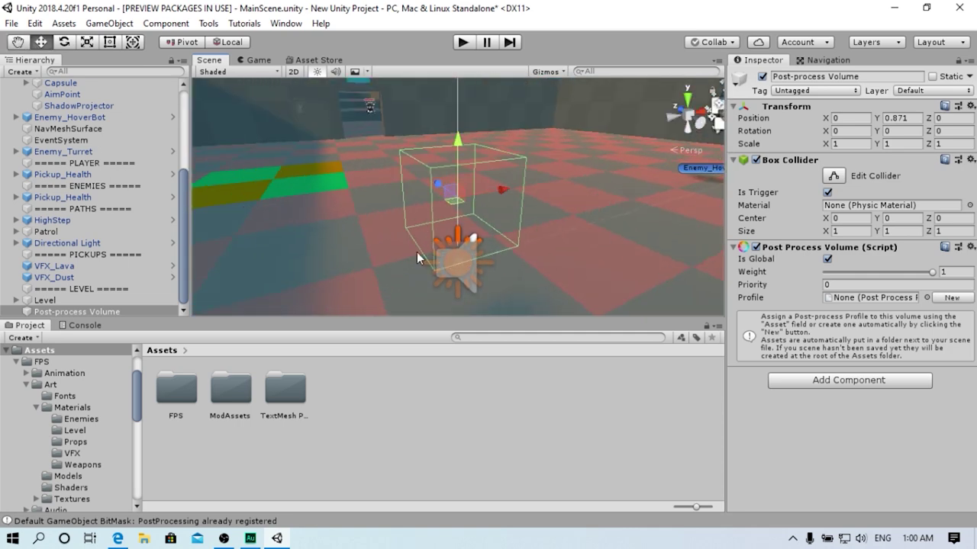
# Keep the volume global after an undone box scale and create a new profile
pyautogui.click(827, 259)
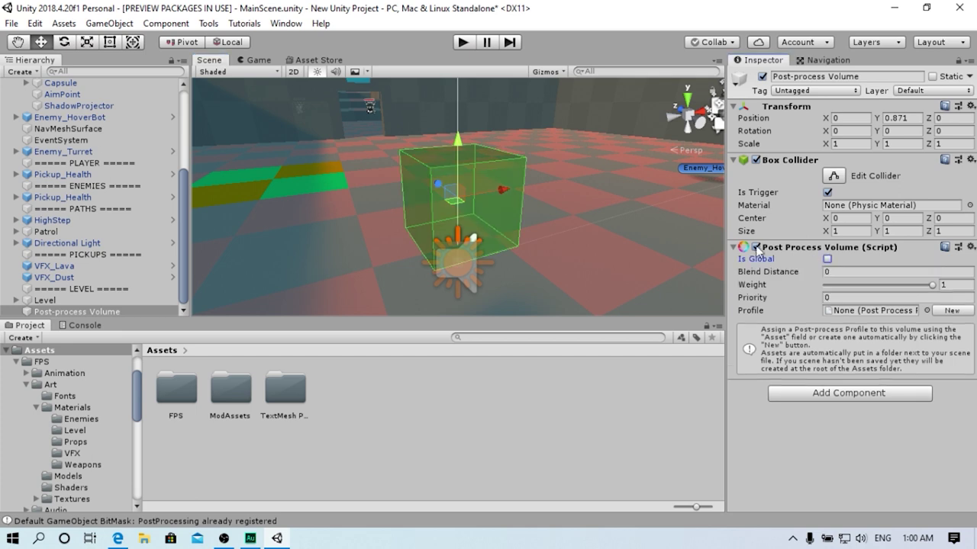
pyautogui.press('r')
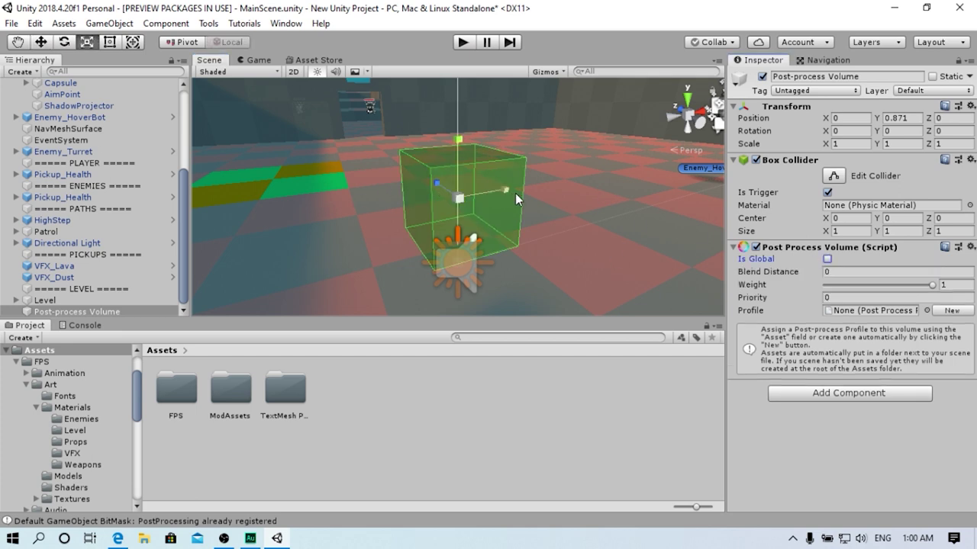
pyautogui.moveTo(504, 190); pyautogui.dragTo(586, 169)
pyautogui.hotkey('ctrl', 'z')
pyautogui.click(826, 259)
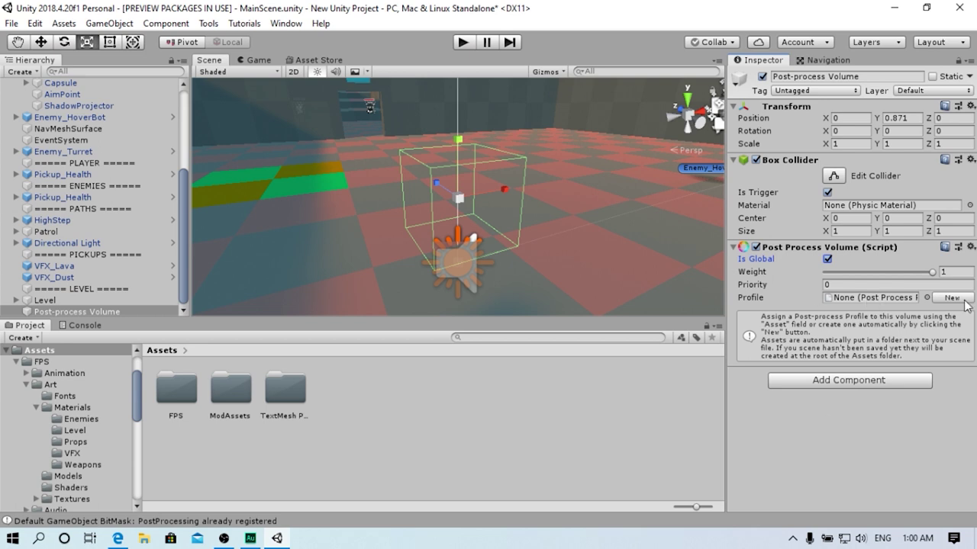
pyautogui.click(954, 299)
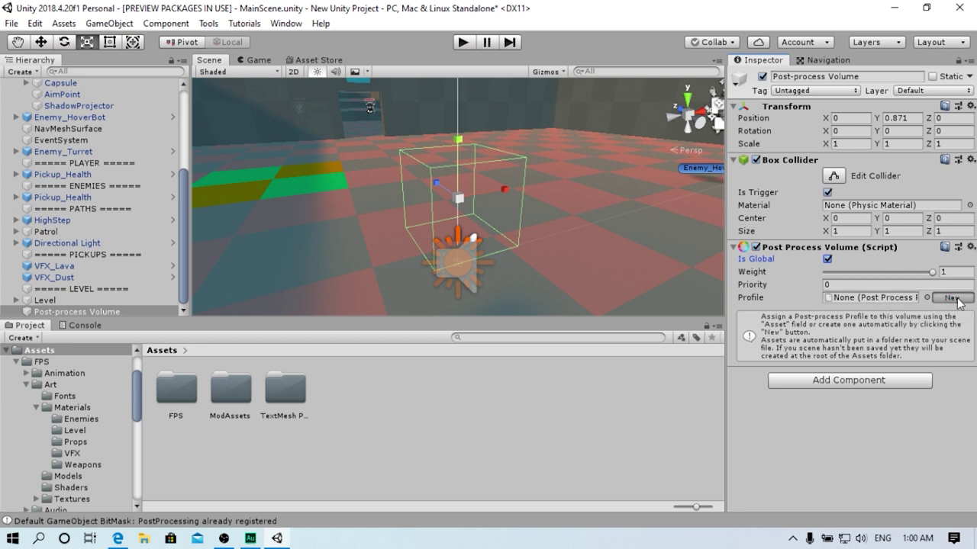
# Locate the new profile asset in the Scenes > MainScene_Profiles folder
pyautogui.click(866, 297)
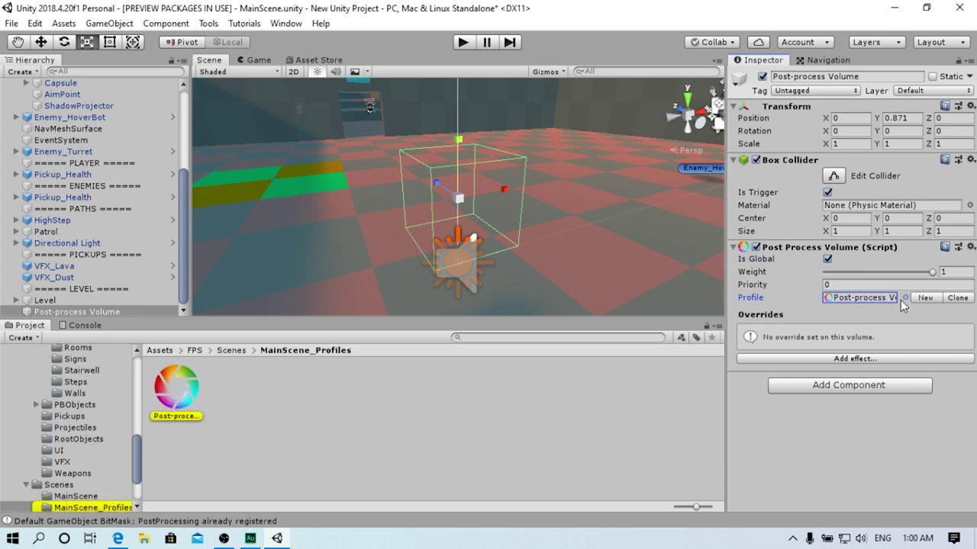
pyautogui.click(232, 350)
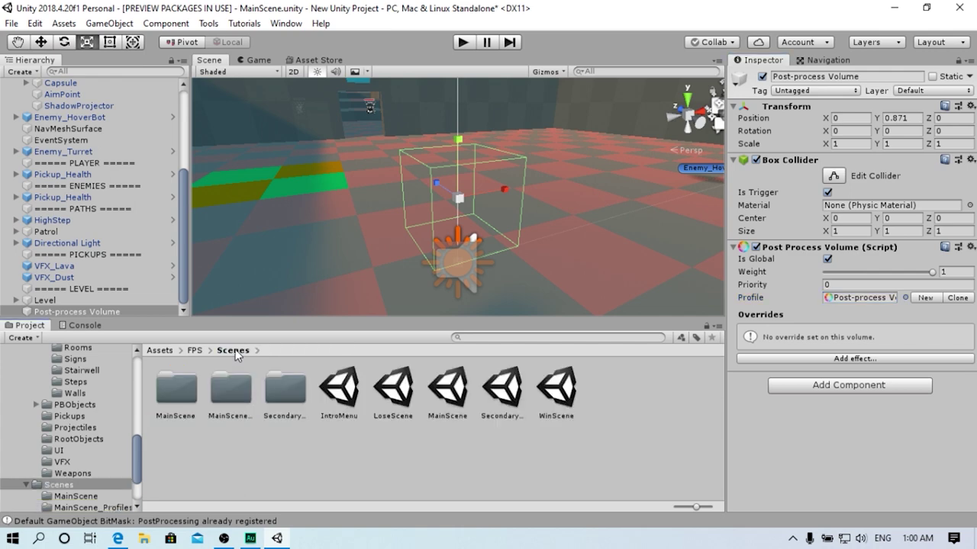
pyautogui.doubleClick(218, 396)
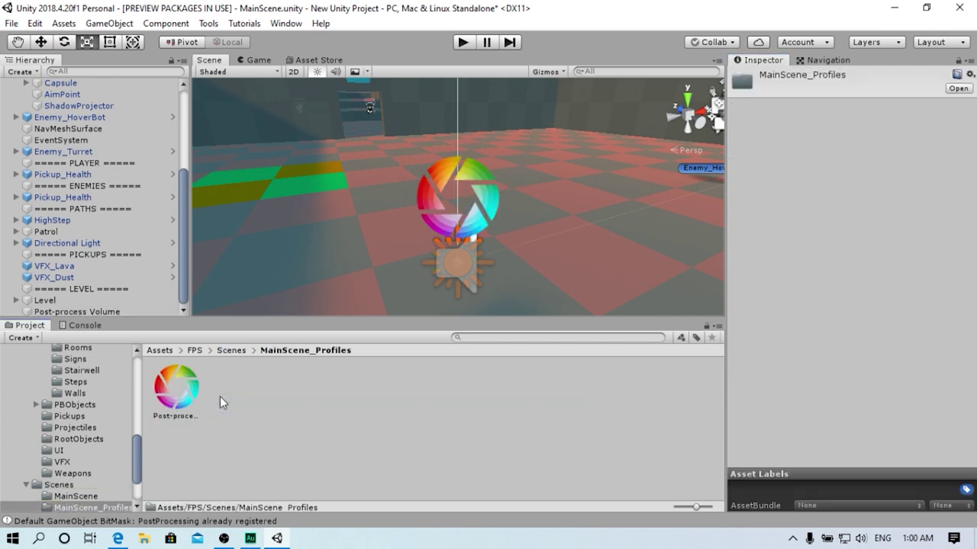
pyautogui.click(480, 179)
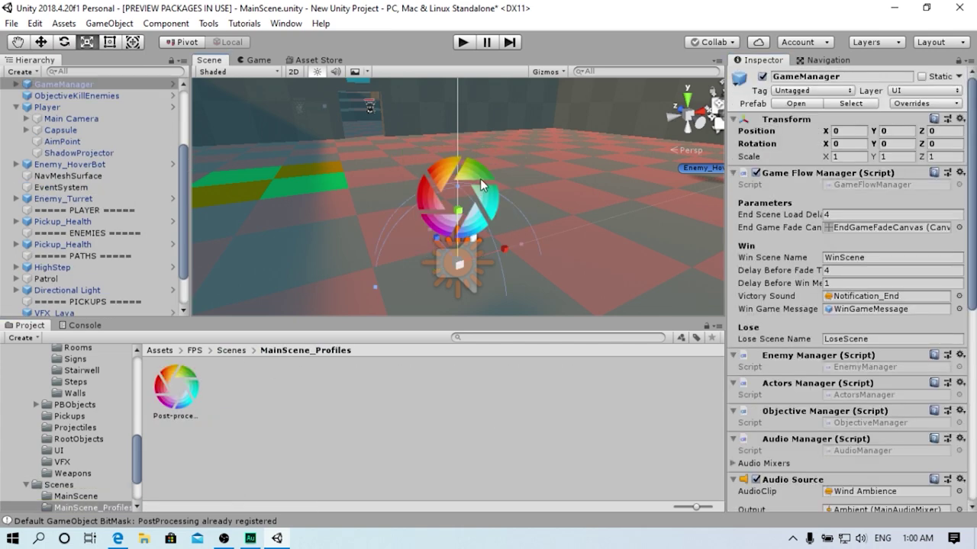
pyautogui.scroll(-2, 128, 307)
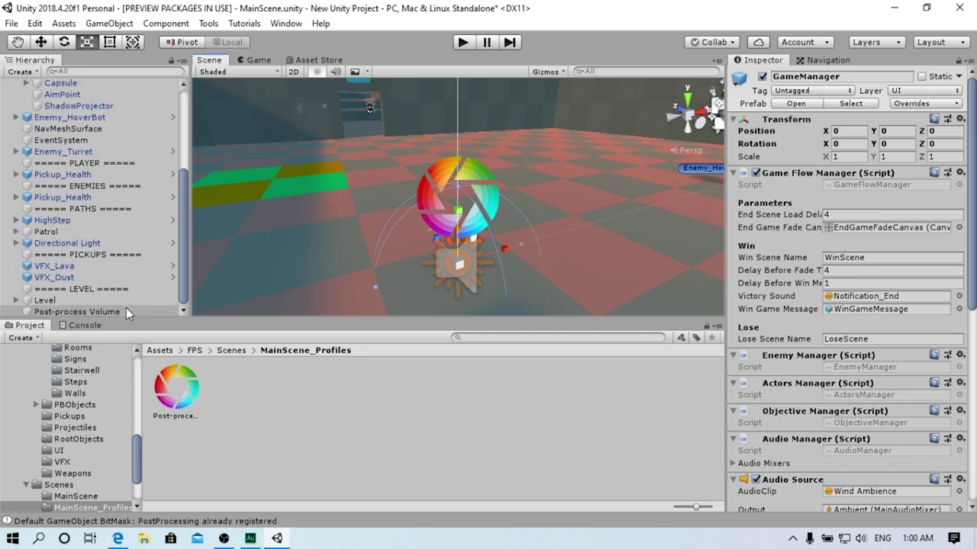
pyautogui.click(126, 309)
pyautogui.click(170, 404)
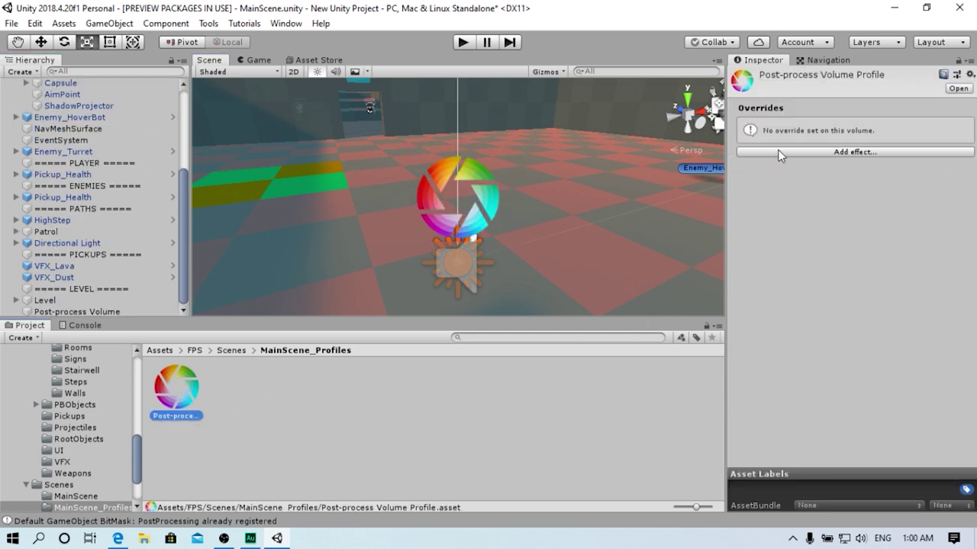
# Switch to the Game view and select the Post-process profile asset
pyautogui.click(367, 71)
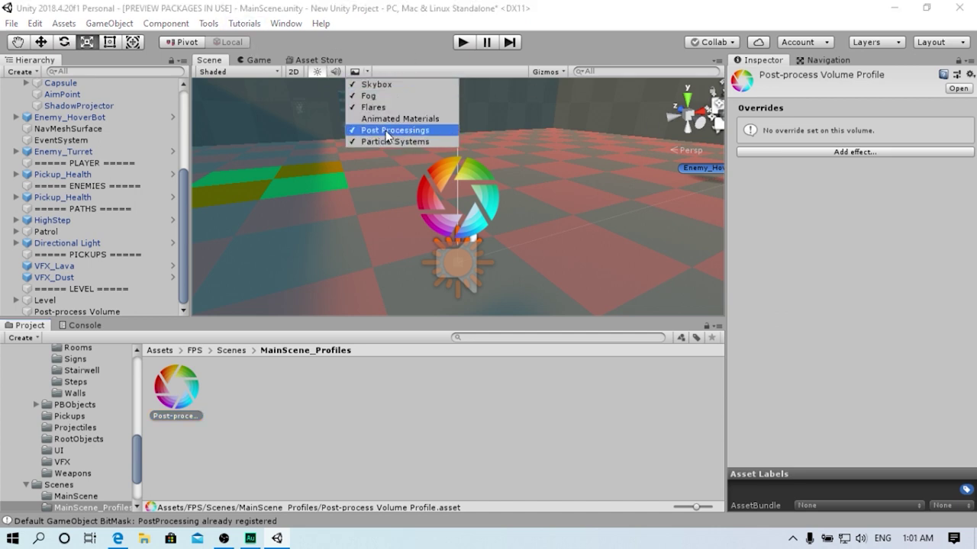
pyautogui.click(570, 162)
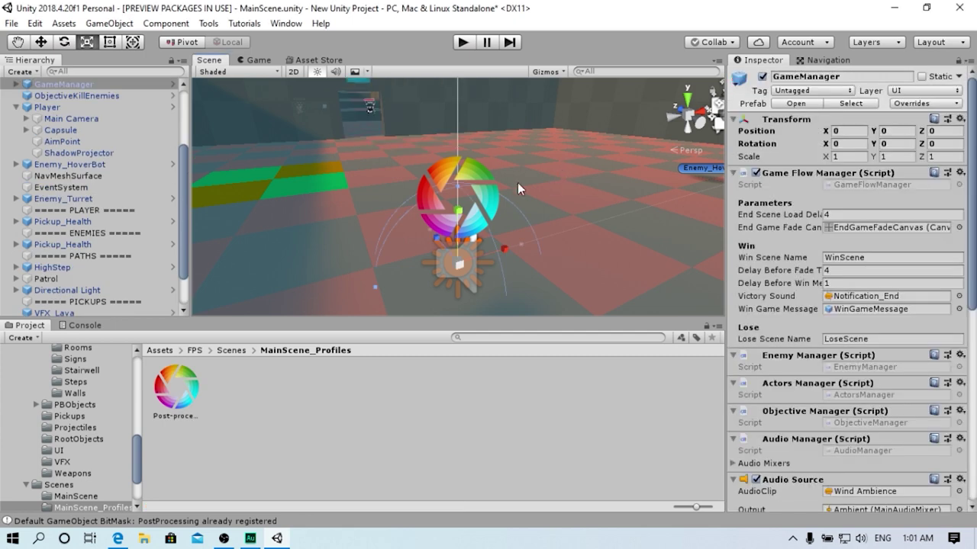
pyautogui.click(254, 60)
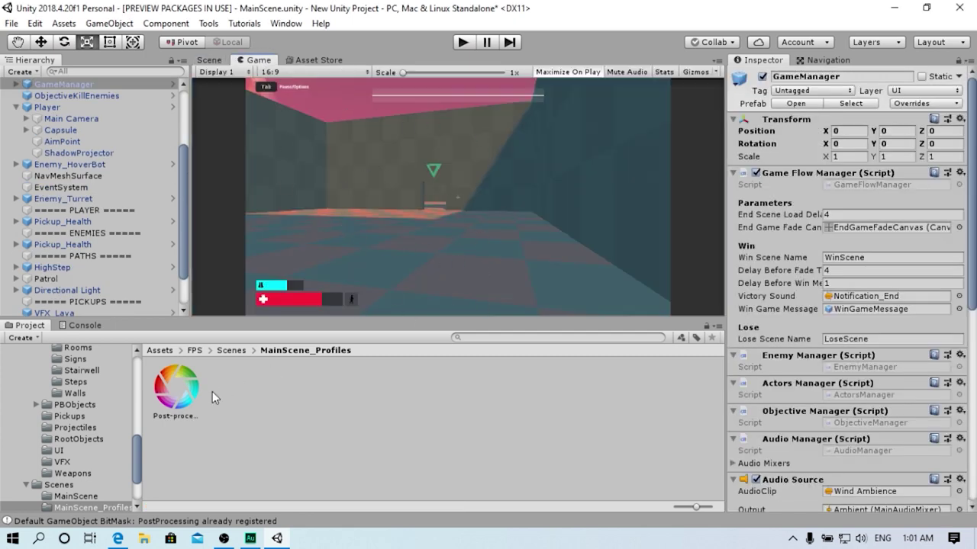
pyautogui.click(183, 390)
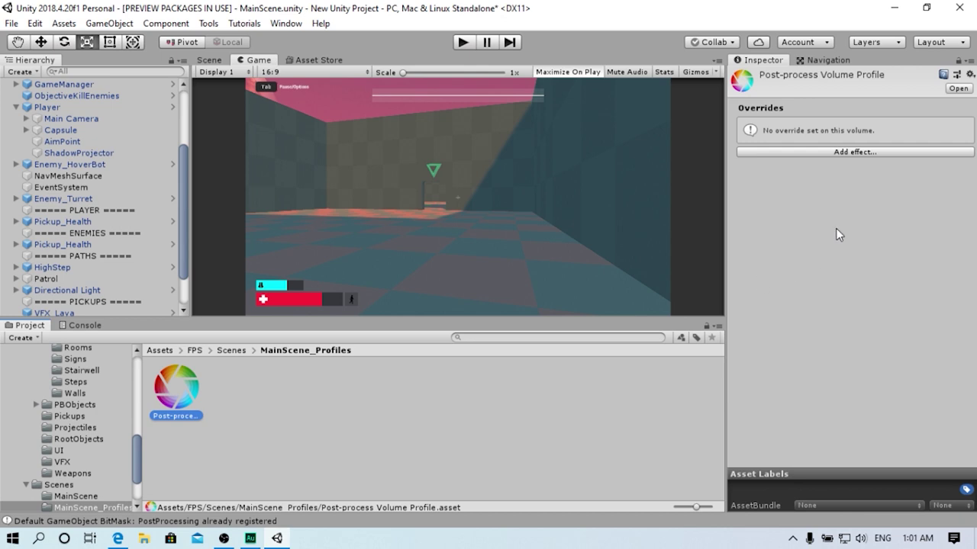
# Add Ambient Occlusion to the profile with Intensity overridden and raised to 0.93
pyautogui.click(858, 152)
pyautogui.moveTo(875, 162)
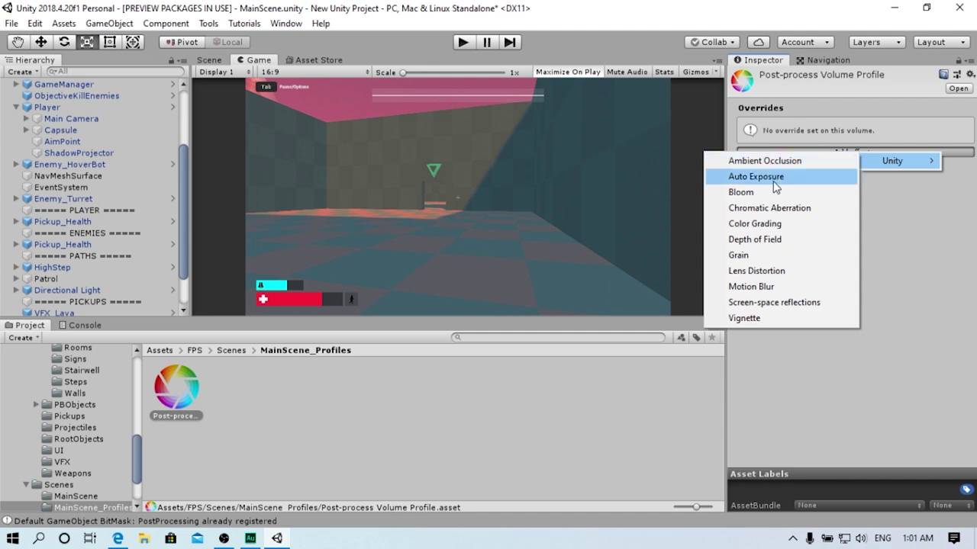
pyautogui.click(769, 162)
pyautogui.click(741, 122)
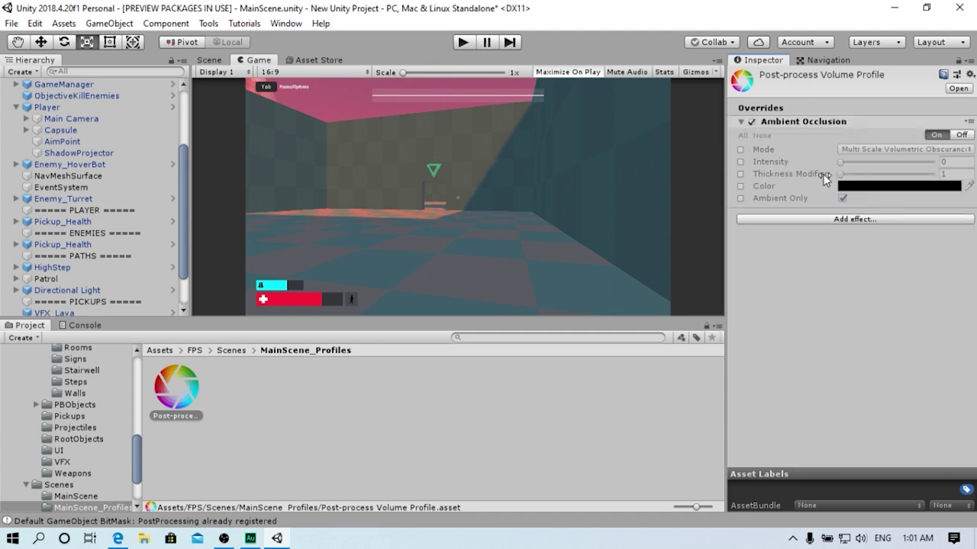
pyautogui.click(740, 161)
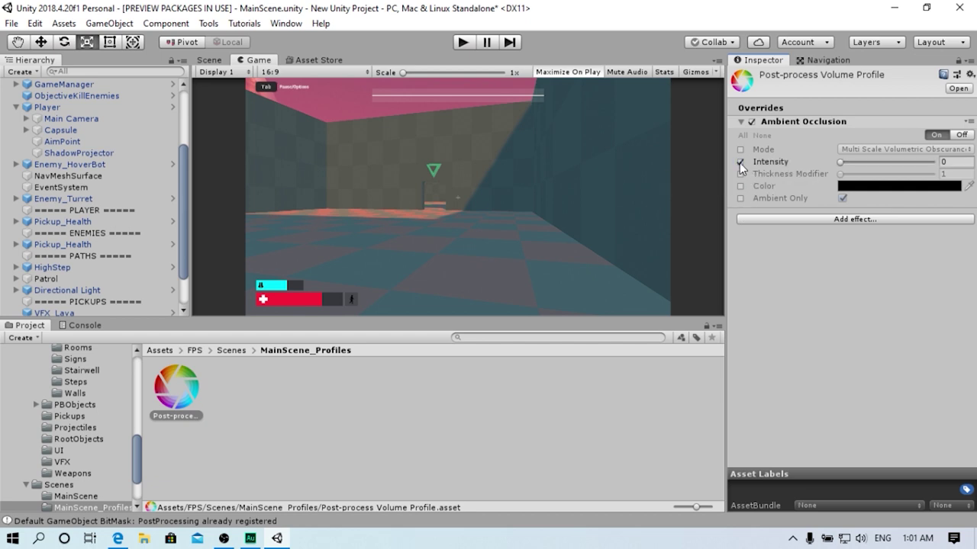
pyautogui.moveTo(840, 162); pyautogui.dragTo(860, 164)
# Compare the Main Camera and Post-process Volume settings in the Inspector
pyautogui.click(70, 118)
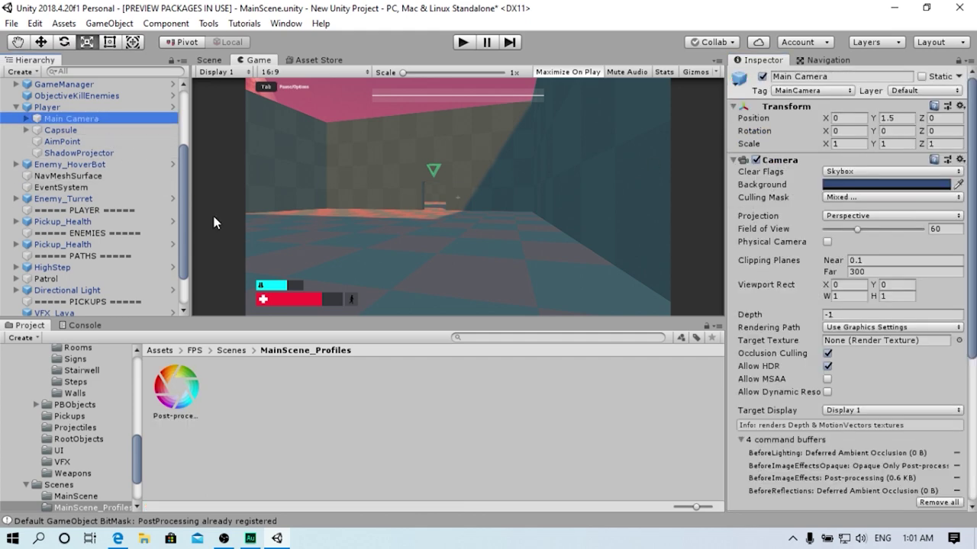
pyautogui.scroll(-5, 842, 315)
pyautogui.scroll(-2, 106, 236)
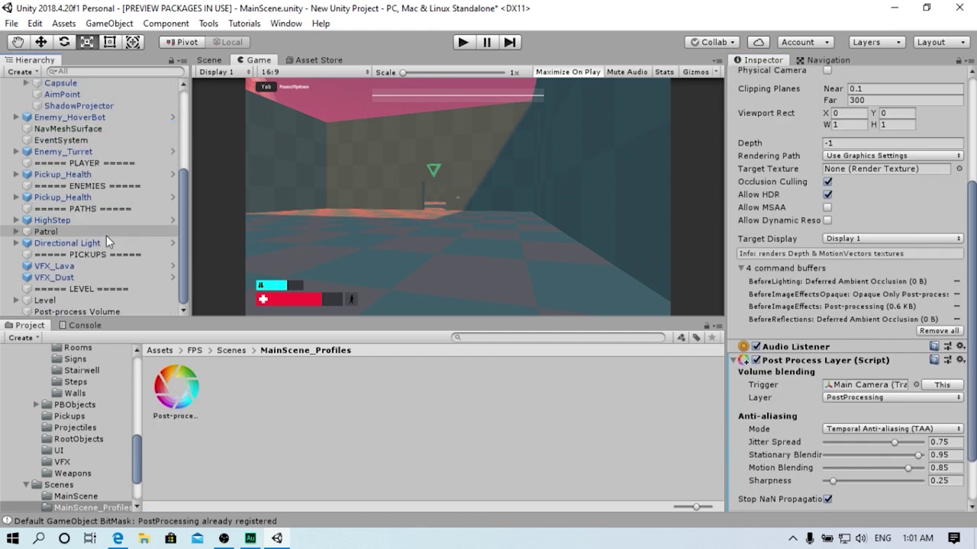
pyautogui.click(86, 311)
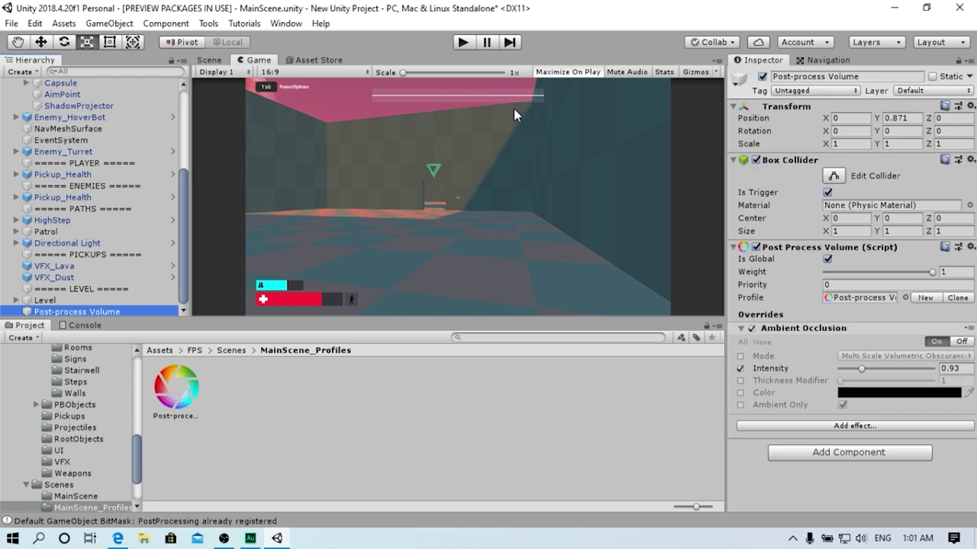
pyautogui.scroll(3, 99, 138)
pyautogui.click(84, 155)
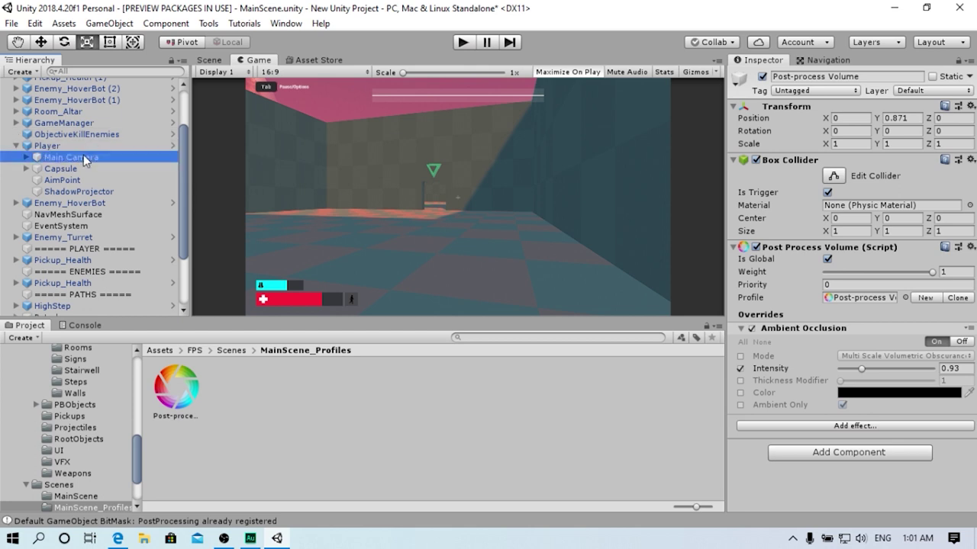
pyautogui.scroll(-4, 94, 283)
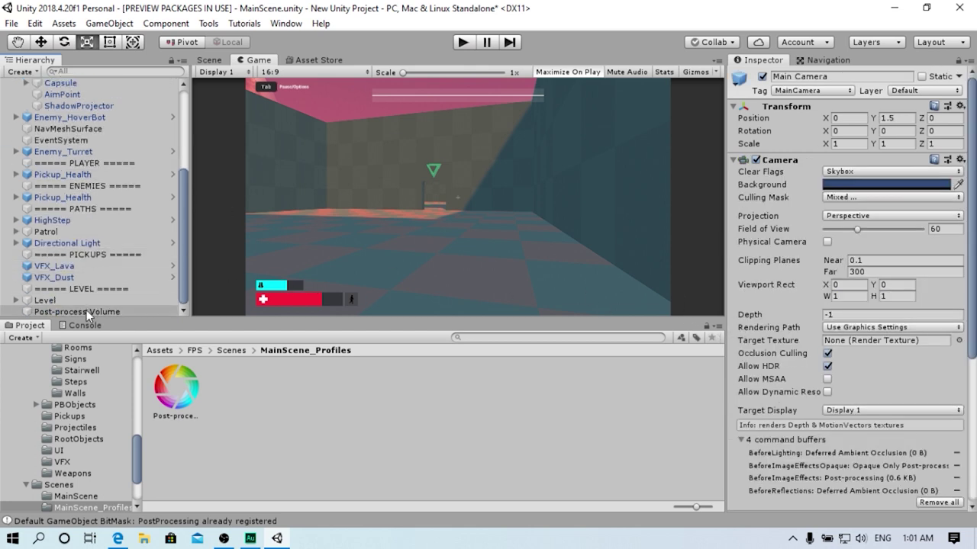
pyautogui.click(86, 311)
# Put the volume on the PostProcessing layer and lower Ambient Occlusion intensity to 0.43
pyautogui.click(932, 90)
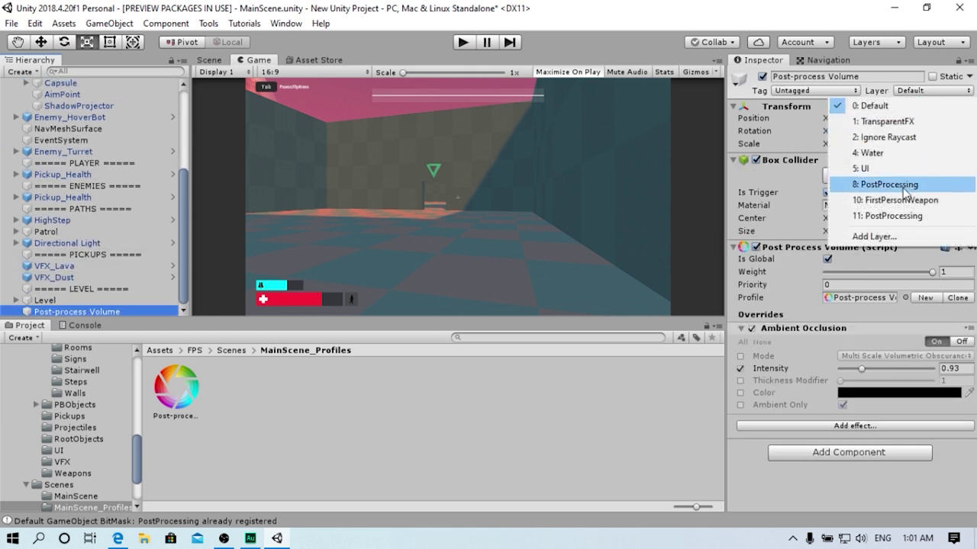
pyautogui.click(897, 216)
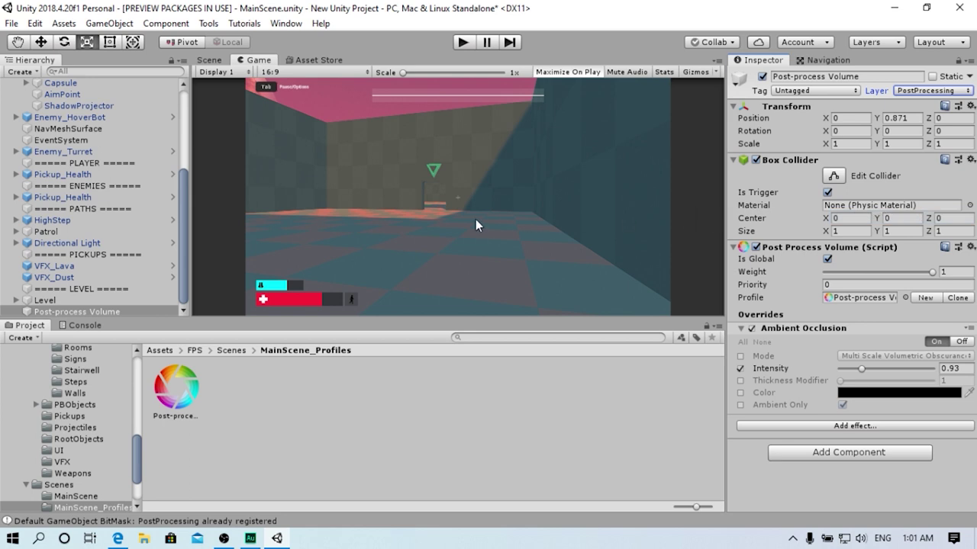
pyautogui.scroll(5, 90, 267)
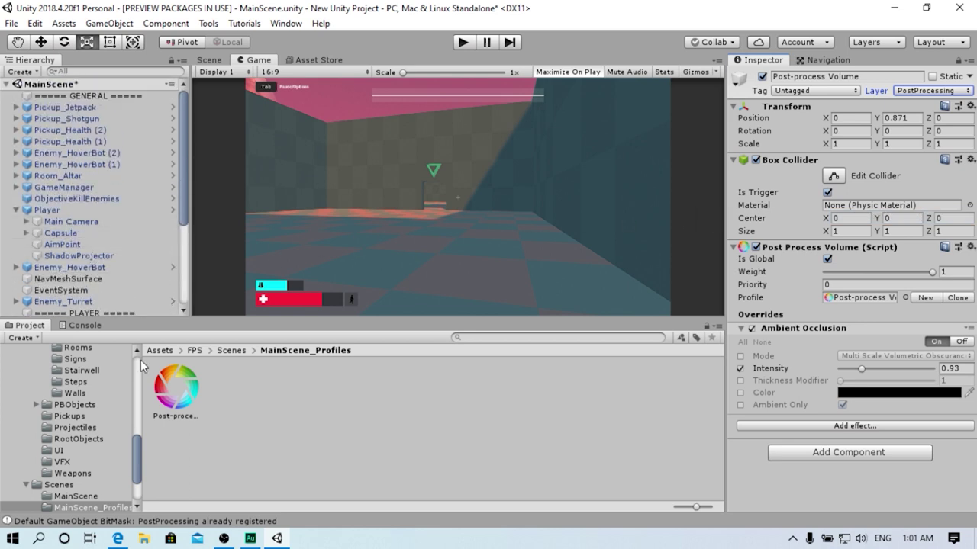
pyautogui.click(177, 400)
pyautogui.click(953, 162)
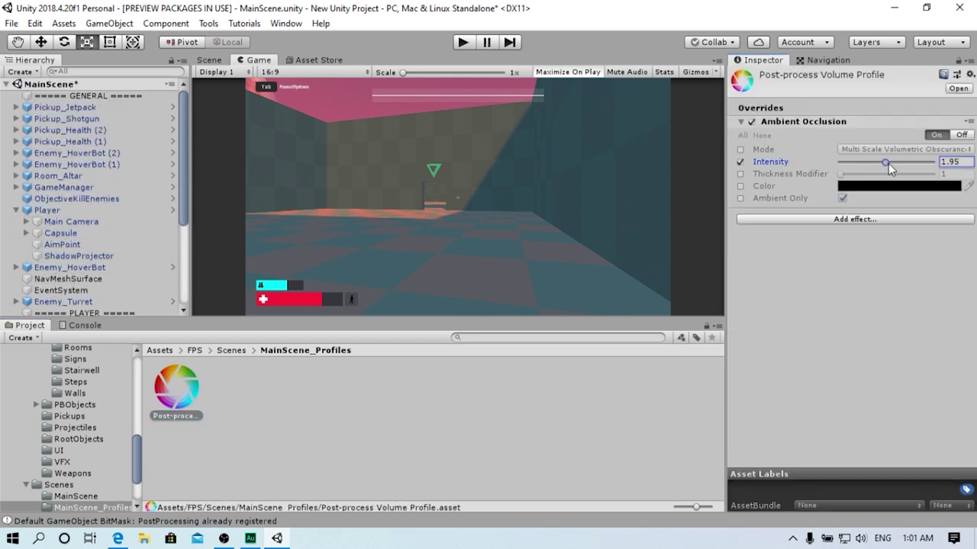
pyautogui.write('0.43')
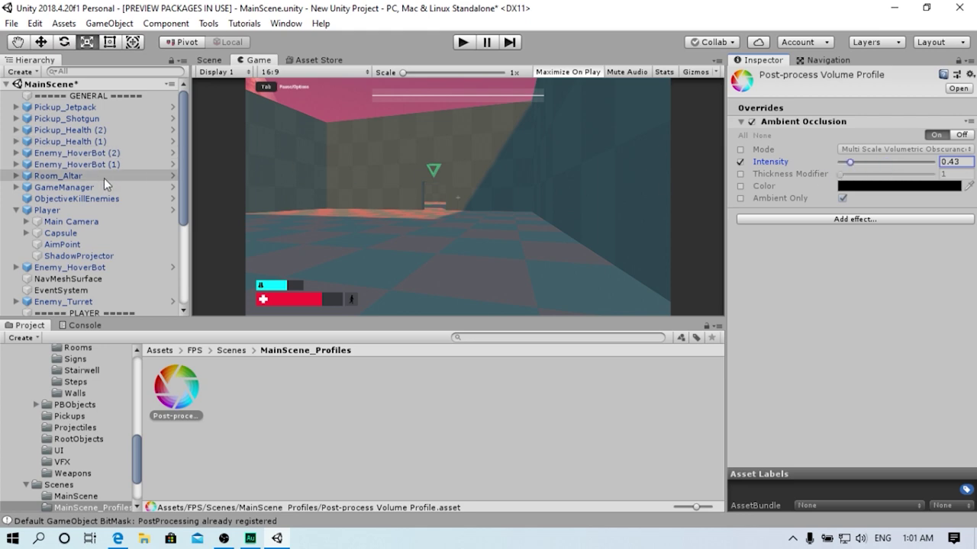
# Move the Post-process Volume object to the Default layer
pyautogui.click(73, 221)
pyautogui.scroll(-5, 805, 348)
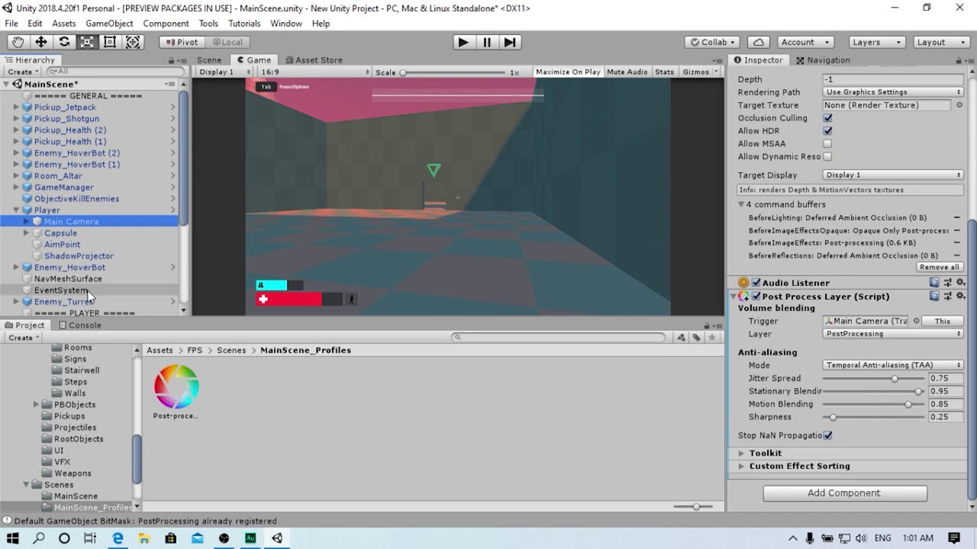
pyautogui.scroll(-5, 88, 291)
pyautogui.click(82, 311)
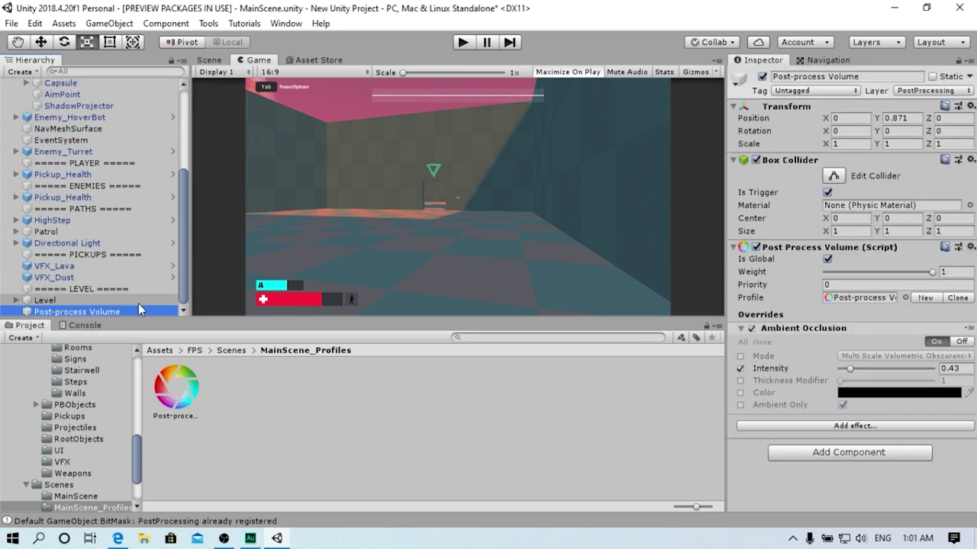
pyautogui.click(908, 91)
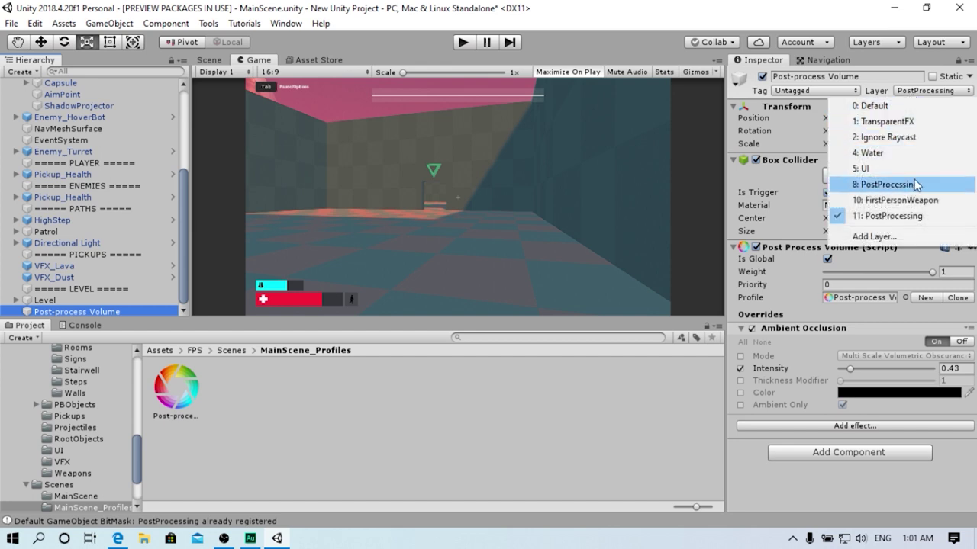
pyautogui.click(893, 105)
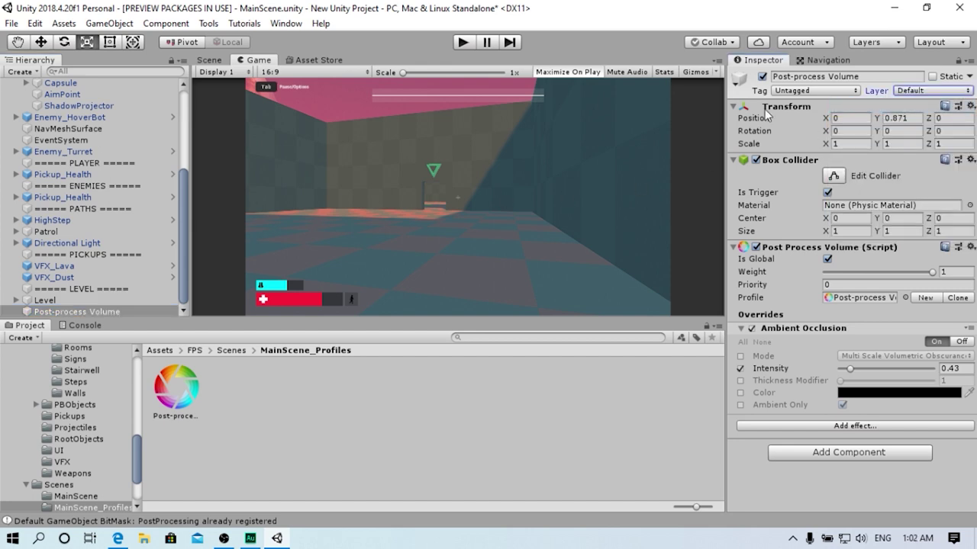
pyautogui.scroll(5, 116, 213)
# Set the Main Camera's Post Process Layer mask to Everything
pyautogui.click(70, 222)
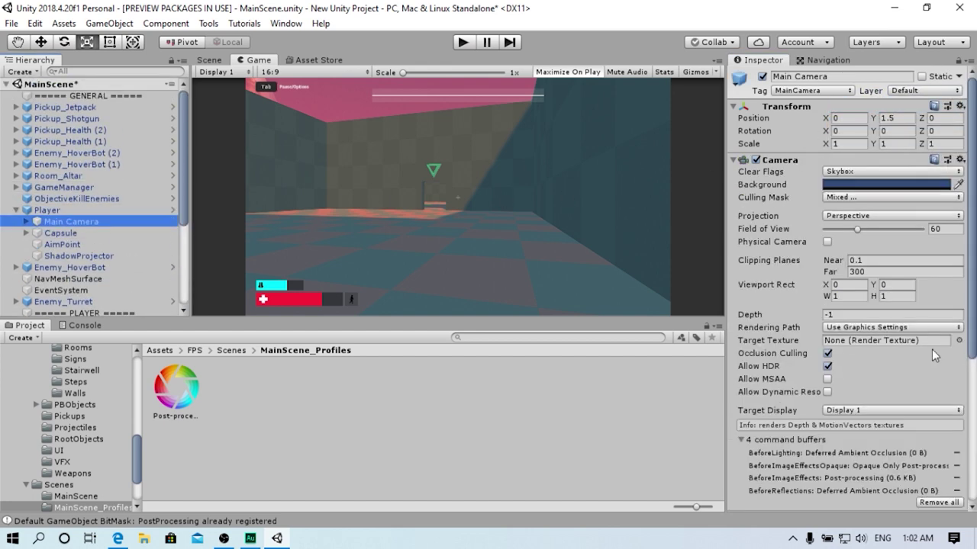
pyautogui.scroll(-5, 931, 348)
pyautogui.click(863, 335)
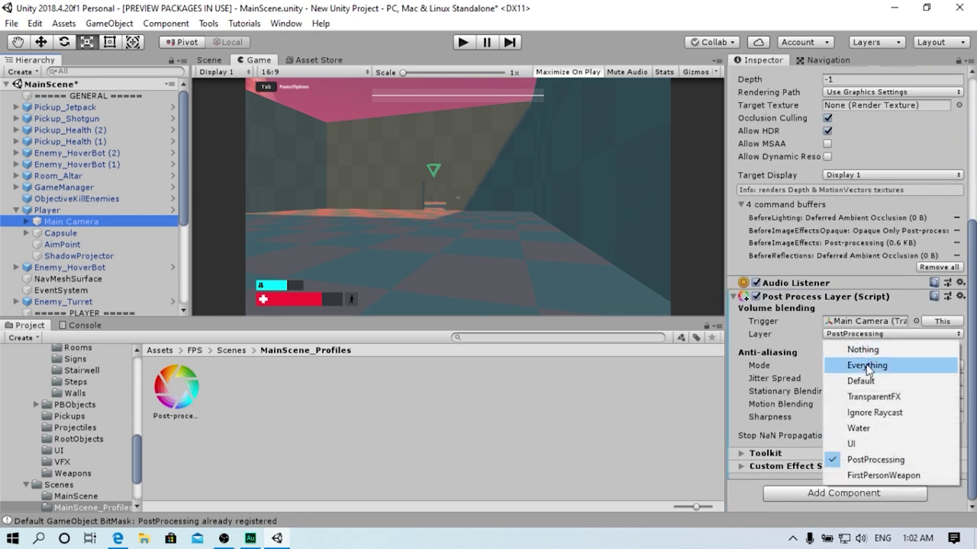
pyautogui.click(868, 366)
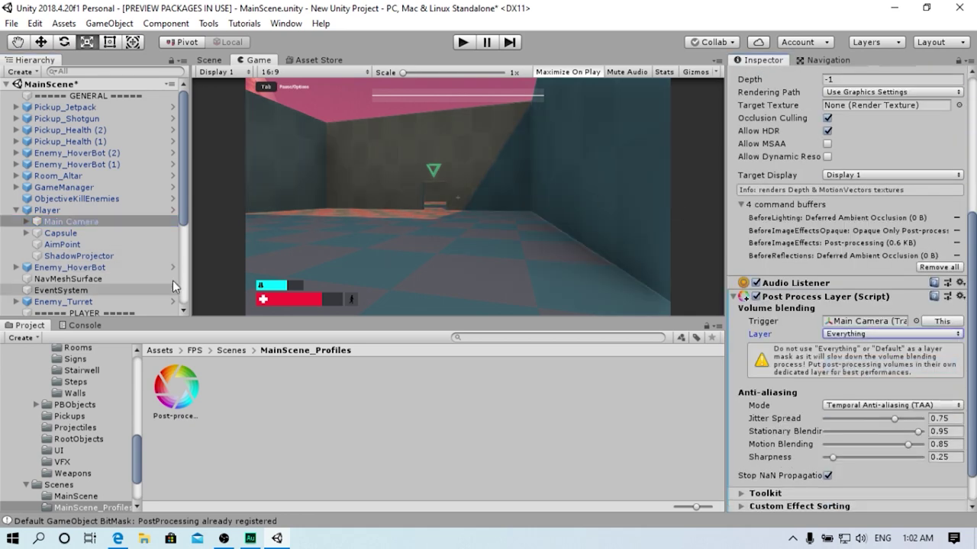
# Select the profile asset and bring up the Unity effects under Add effect
pyautogui.click(177, 396)
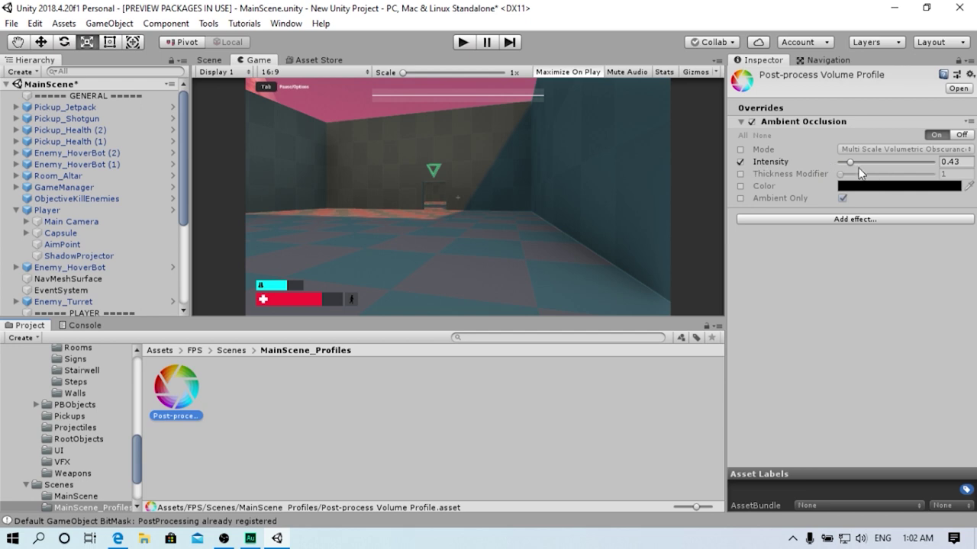
pyautogui.moveTo(849, 162); pyautogui.dragTo(849, 162)
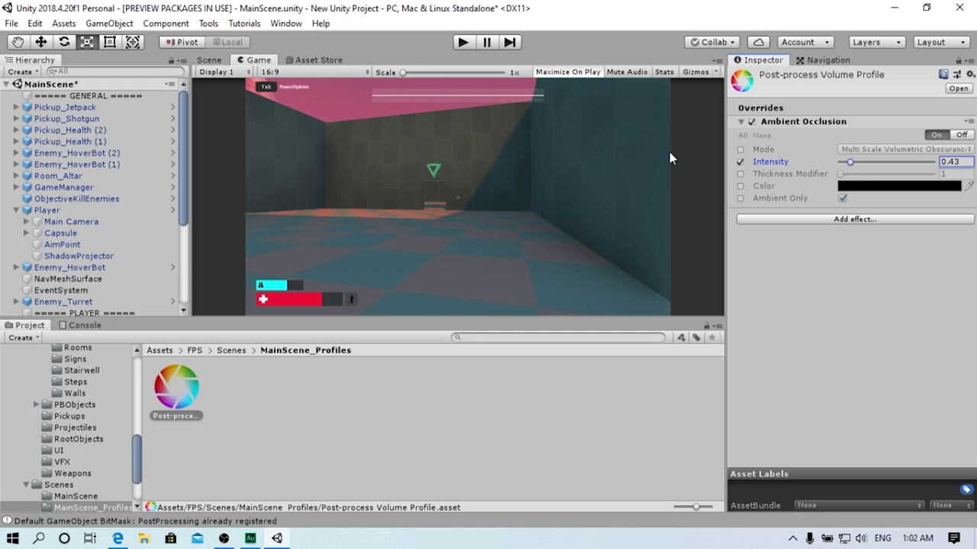
pyautogui.click(769, 220)
pyautogui.moveTo(819, 234)
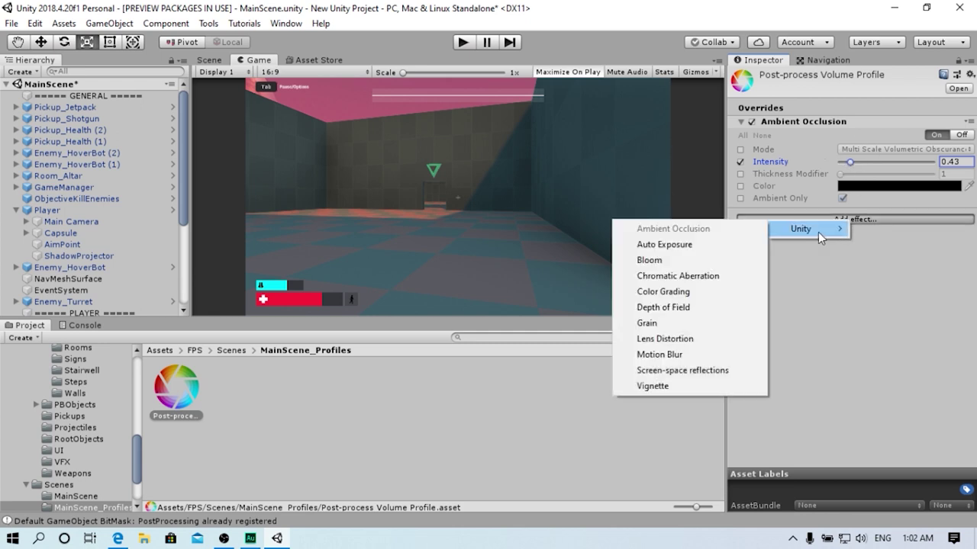
# Add a Bloom effect and override its Intensity at 5
pyautogui.click(685, 264)
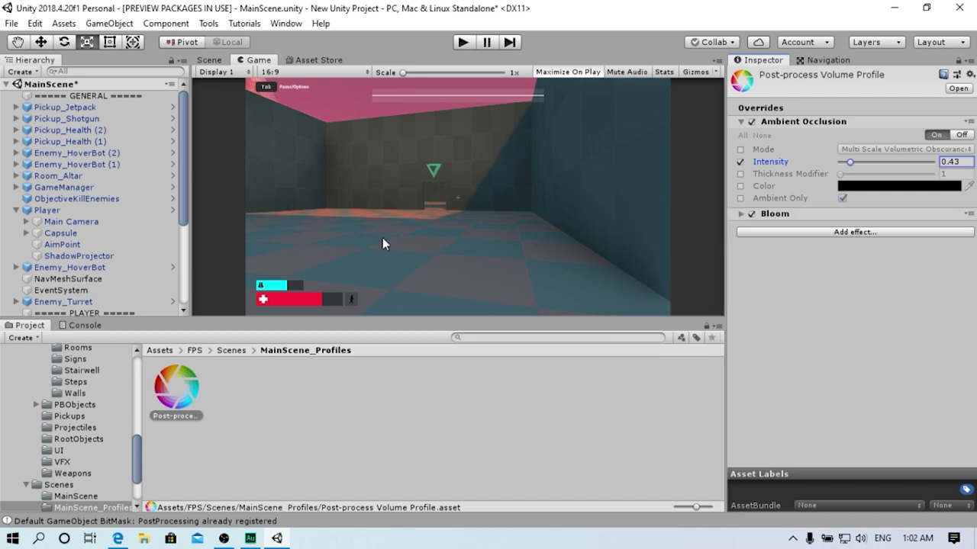
pyautogui.click(740, 214)
pyautogui.click(740, 255)
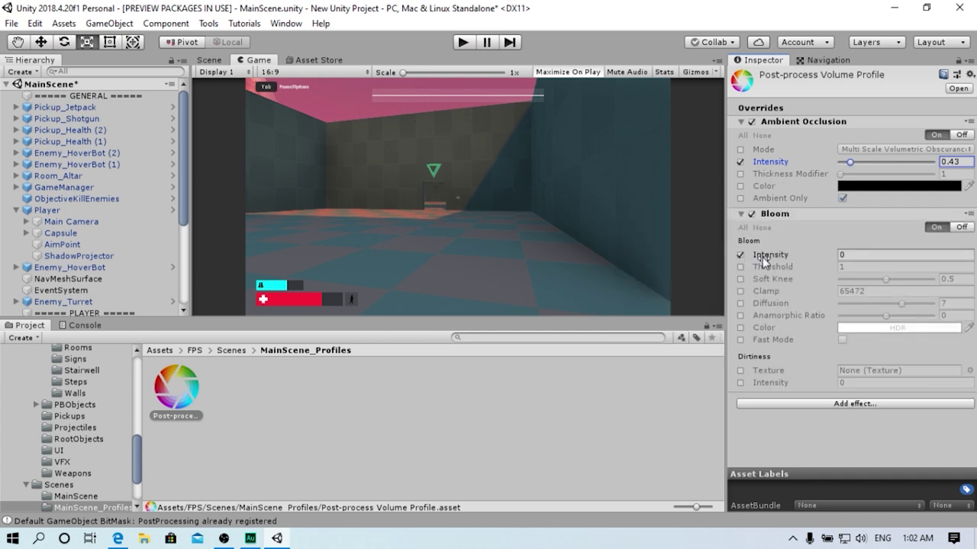
pyautogui.moveTo(802, 254)
pyautogui.mouseDown()
pyautogui.moveTo(862, 259)
pyautogui.moveTo(285, 269)
pyautogui.moveTo(203, 309)
pyautogui.moveTo(502, 270)
pyautogui.moveTo(218, 265)
pyautogui.moveTo(74, 244)
pyautogui.moveTo(285, 231)
pyautogui.moveTo(587, 232)
pyautogui.moveTo(369, 184)
pyautogui.moveTo(235, 130)
pyautogui.moveTo(774, 168)
pyautogui.moveTo(952, 221)
pyautogui.moveTo(251, 203)
pyautogui.moveTo(143, 210)
pyautogui.moveTo(872, 210)
pyautogui.moveTo(649, 220)
pyautogui.mouseUp()
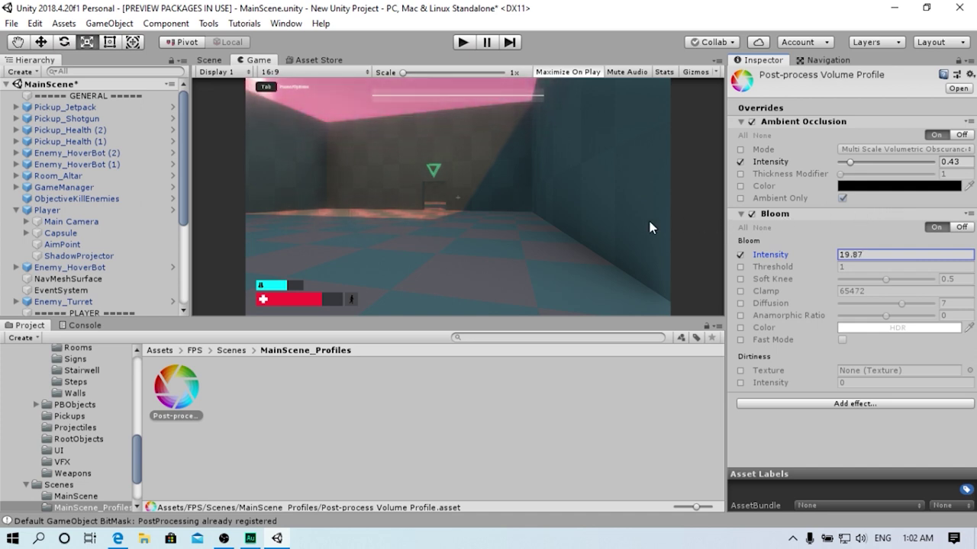
pyautogui.click(870, 254)
pyautogui.write('5')
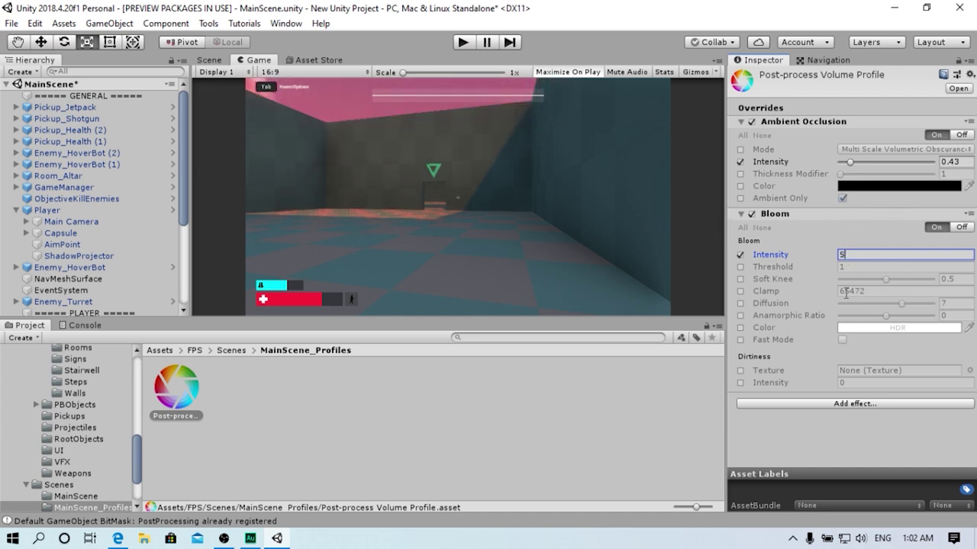
# Enable Bloom Diffusion and set it to 9, keeping Intensity at 5
pyautogui.moveTo(901, 303); pyautogui.dragTo(931, 305)
pyautogui.moveTo(771, 254); pyautogui.dragTo(862, 207)
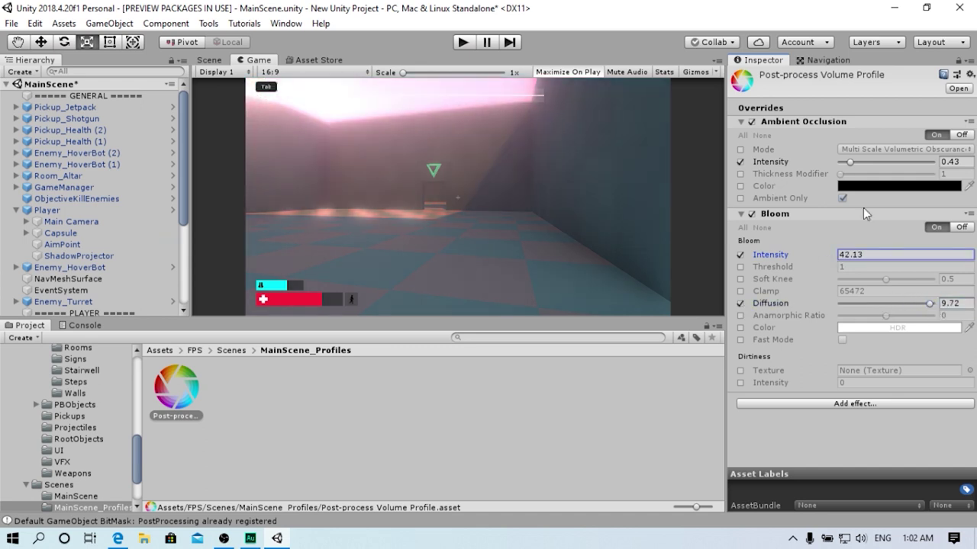
pyautogui.moveTo(926, 303)
pyautogui.mouseDown()
pyautogui.moveTo(896, 302)
pyautogui.moveTo(919, 294)
pyautogui.mouseUp()
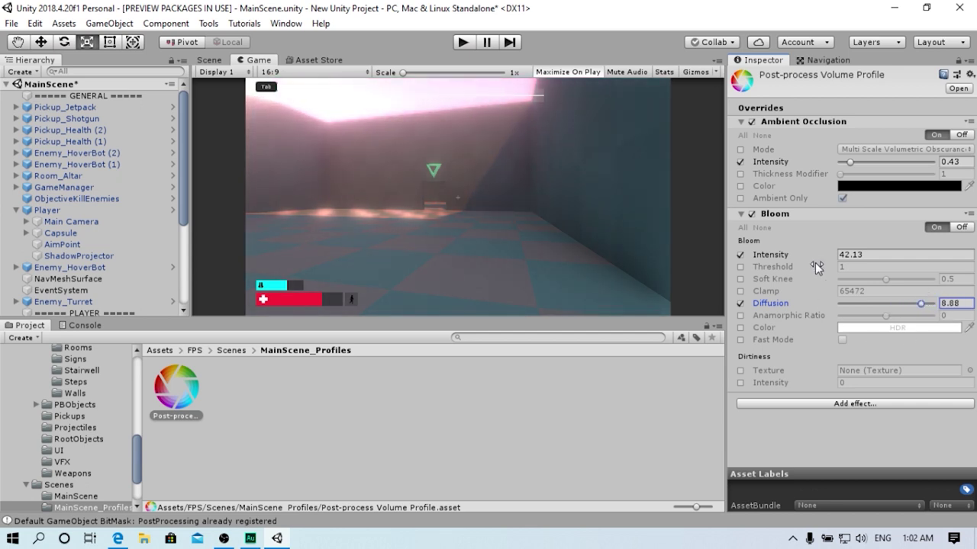
pyautogui.click(949, 303)
pyautogui.write('8.9')
pyautogui.hotkey('ctrl', 'a')
pyautogui.write('9')
pyautogui.click(847, 254)
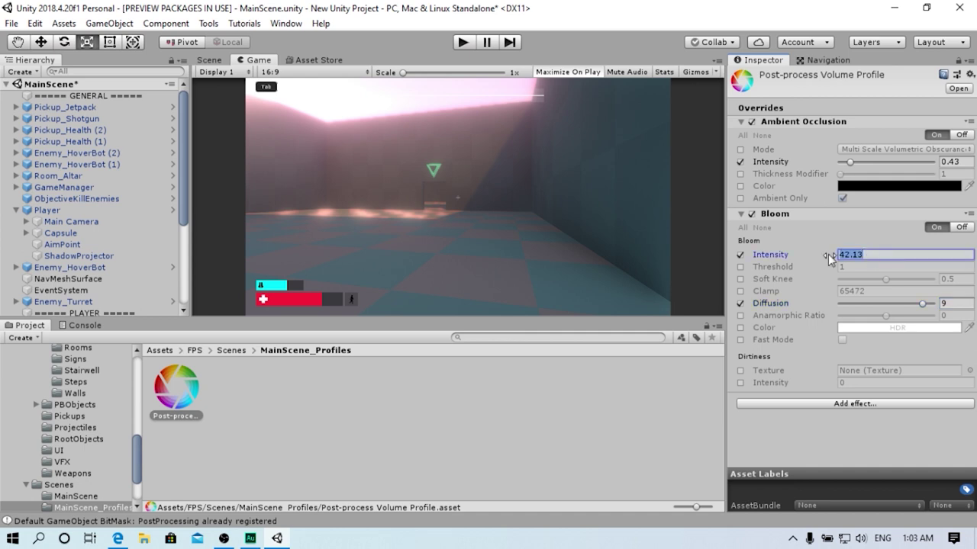
pyautogui.write('5')
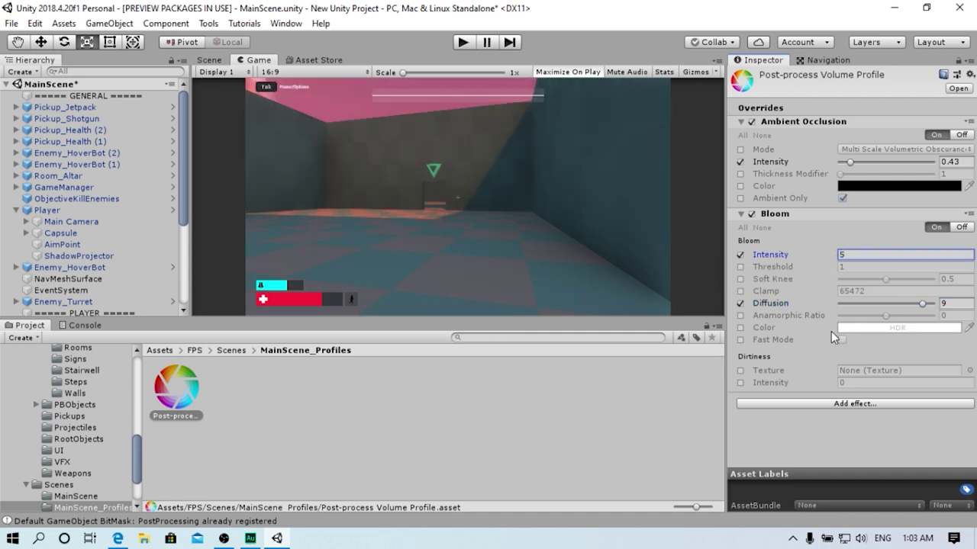
# Collapse Bloom and Ambient Occlusion, then add a Chromatic Aberration effect to the profile
pyautogui.click(740, 215)
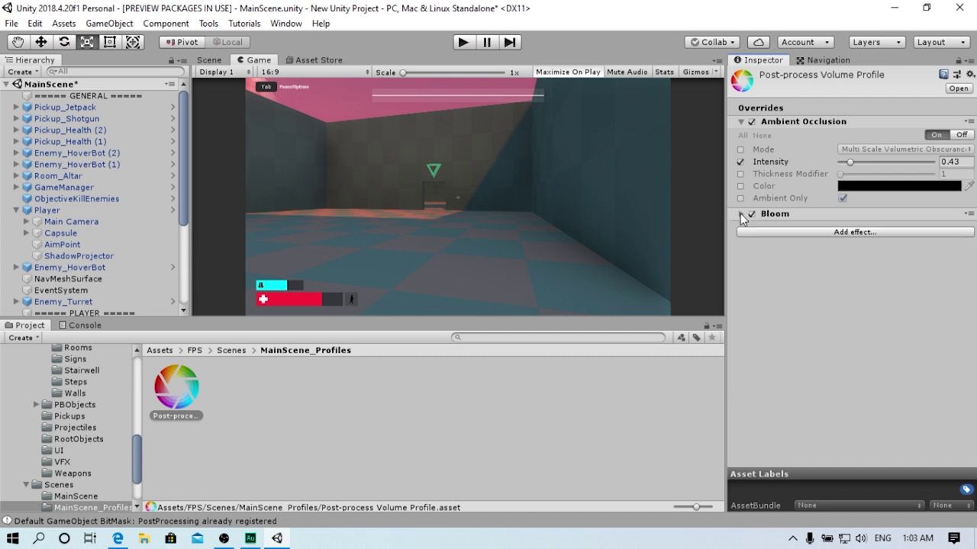
pyautogui.click(740, 122)
pyautogui.click(782, 152)
pyautogui.moveTo(794, 165)
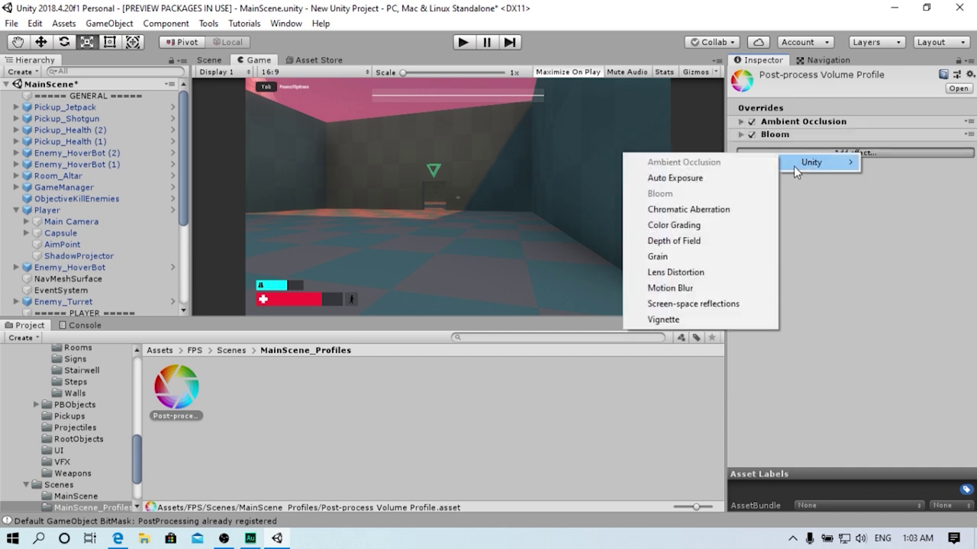
pyautogui.click(729, 207)
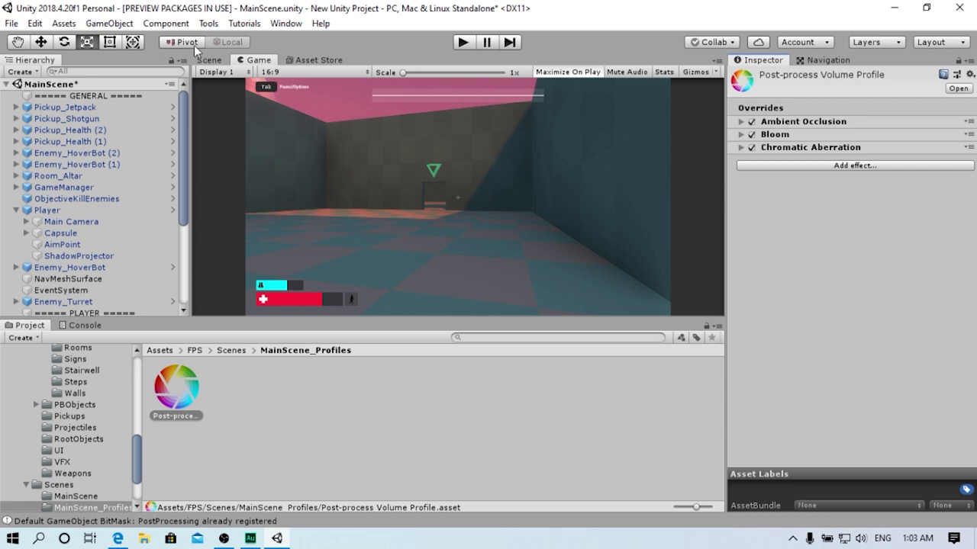
# Override the Chromatic Aberration intensity at 0.1, previewing the level in the Scene view
pyautogui.click(209, 59)
pyautogui.moveTo(458, 122)
pyautogui.mouseDown(button='right')
pyautogui.moveTo(483, 108)
pyautogui.moveTo(636, 193)
pyautogui.moveTo(632, 133)
pyautogui.mouseUp(button='right')
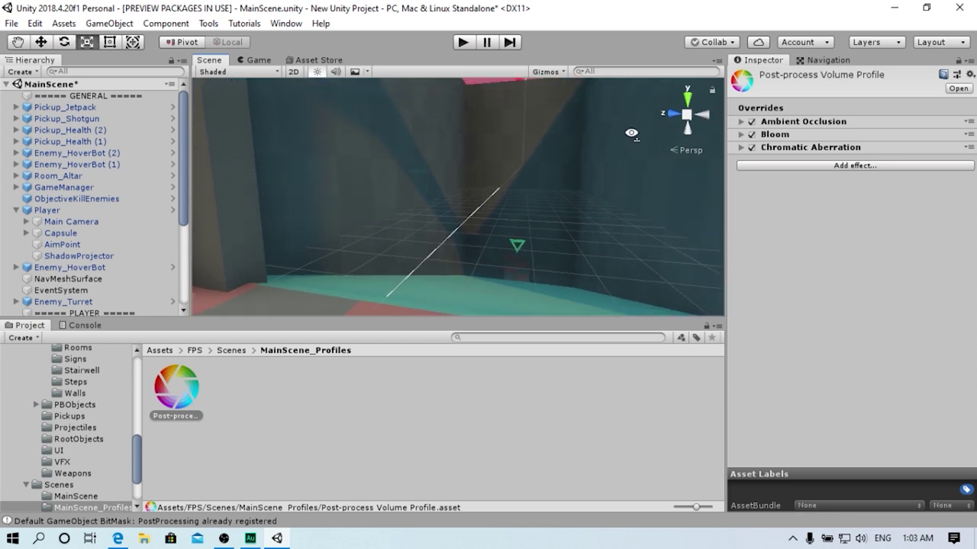
pyautogui.click(743, 147)
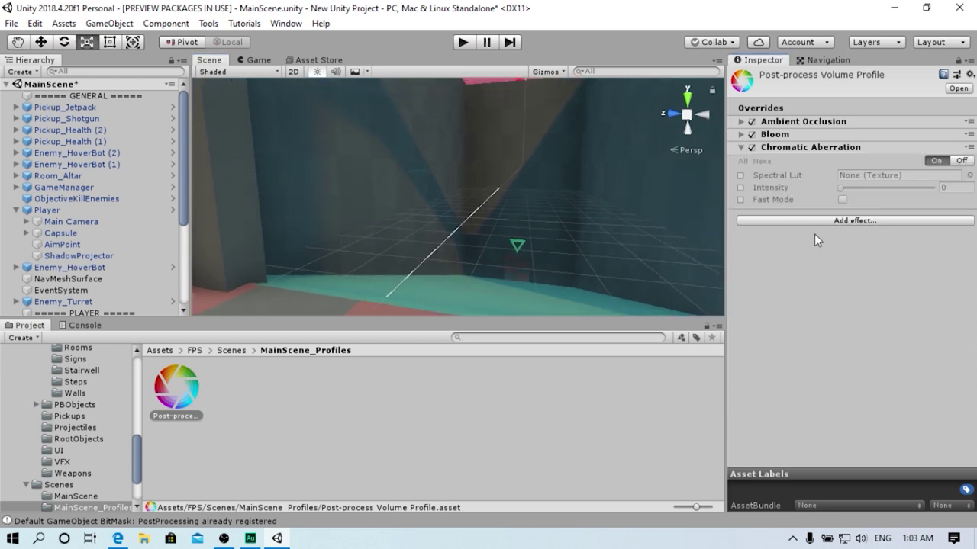
pyautogui.click(740, 187)
pyautogui.moveTo(840, 188)
pyautogui.mouseDown()
pyautogui.moveTo(904, 189)
pyautogui.moveTo(960, 172)
pyautogui.mouseUp()
pyautogui.moveTo(566, 166)
pyautogui.mouseDown(button='right')
pyautogui.moveTo(70, 107)
pyautogui.moveTo(914, 85)
pyautogui.moveTo(781, 126)
pyautogui.moveTo(897, 133)
pyautogui.moveTo(377, 231)
pyautogui.mouseUp(button='right')
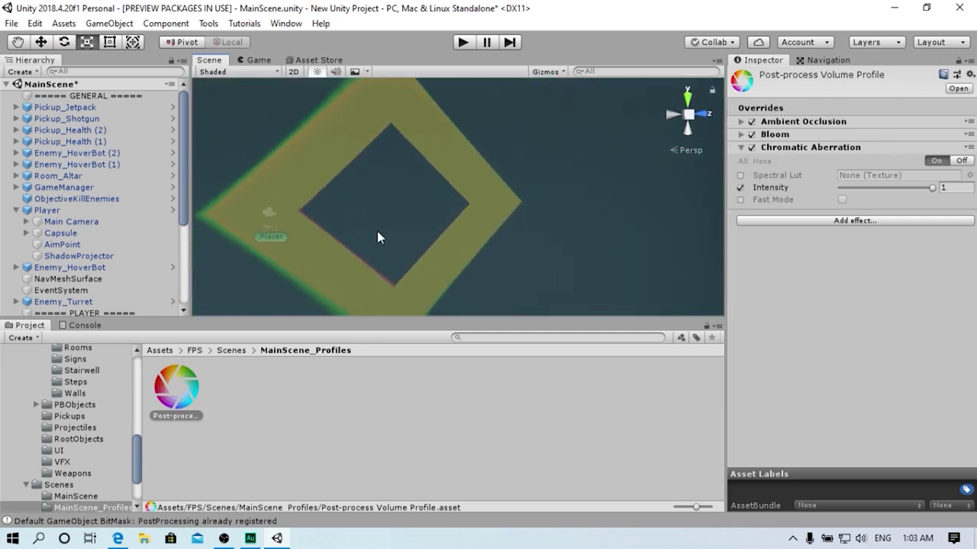
pyautogui.moveTo(920, 187)
pyautogui.mouseDown()
pyautogui.moveTo(971, 164)
pyautogui.moveTo(812, 174)
pyautogui.mouseUp()
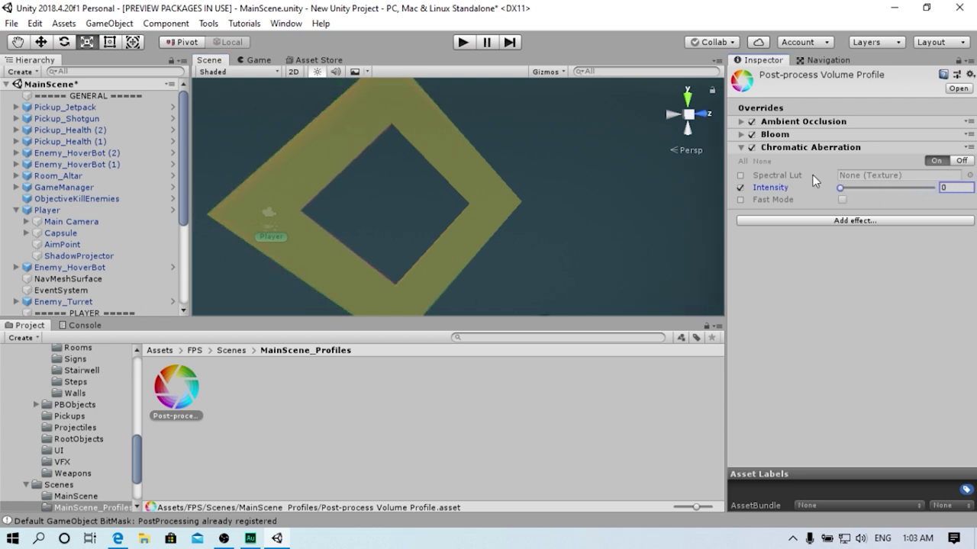
pyautogui.click(960, 187)
pyautogui.write('.1')
# Bring the Scene view to ground level and compare it with the Game view
pyautogui.moveTo(430, 240)
pyautogui.keyDown('alt'); pyautogui.mouseDown()
pyautogui.moveTo(82, 212)
pyautogui.moveTo(34, 309)
pyautogui.moveTo(746, 240)
pyautogui.moveTo(798, 208)
pyautogui.moveTo(792, 227)
pyautogui.mouseUp(); pyautogui.keyUp('alt')
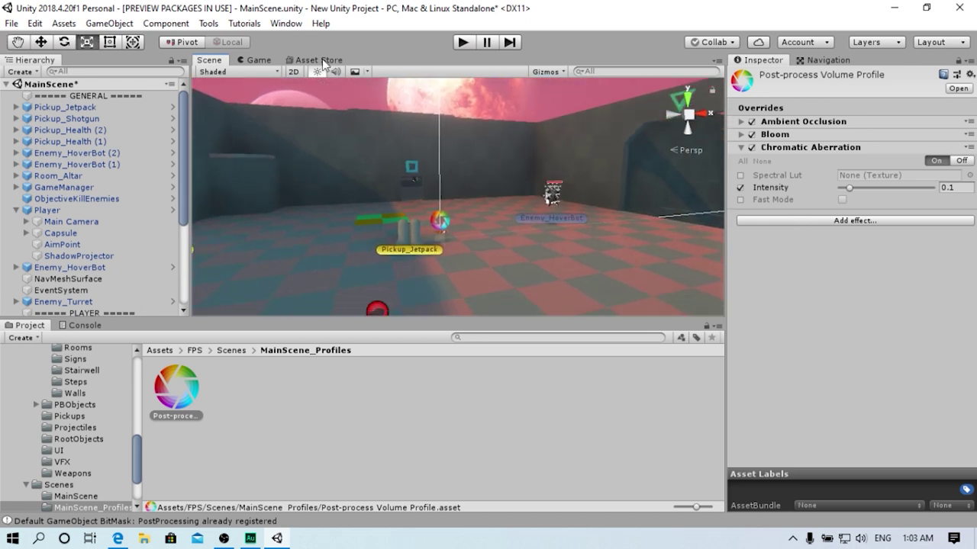
pyautogui.click(259, 60)
pyautogui.click(220, 61)
# Collapse Chromatic Aberration and add a Color Grading effect to the profile
pyautogui.click(741, 147)
pyautogui.click(767, 166)
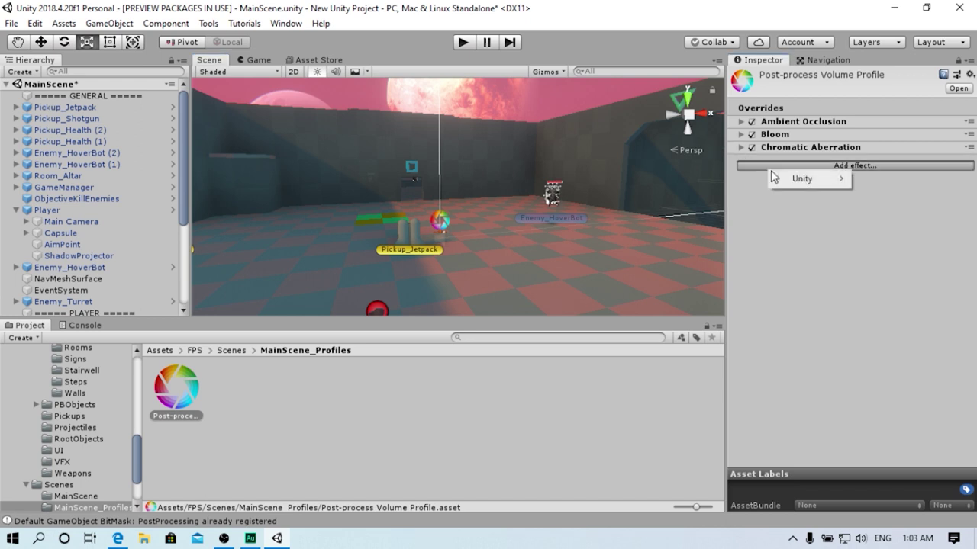
pyautogui.moveTo(793, 179)
pyautogui.click(696, 242)
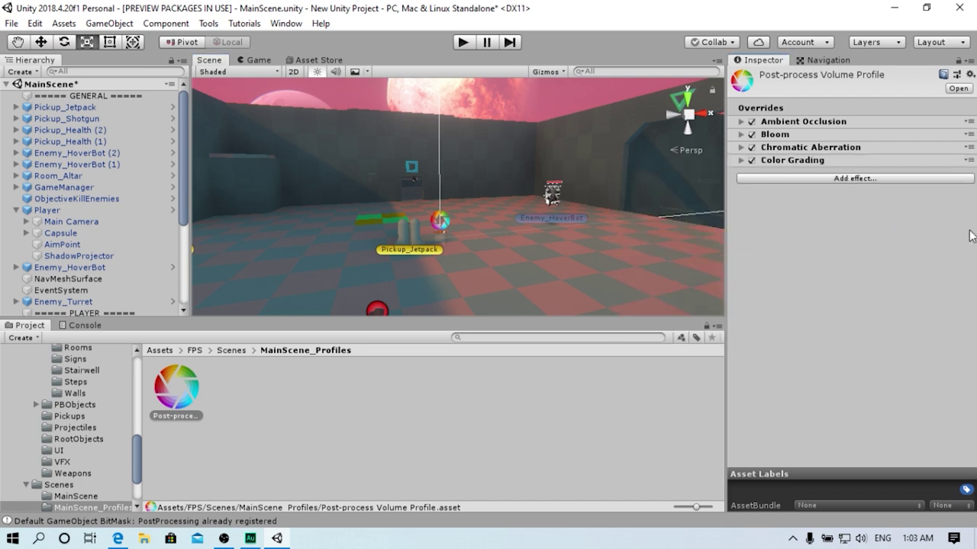
pyautogui.click(740, 162)
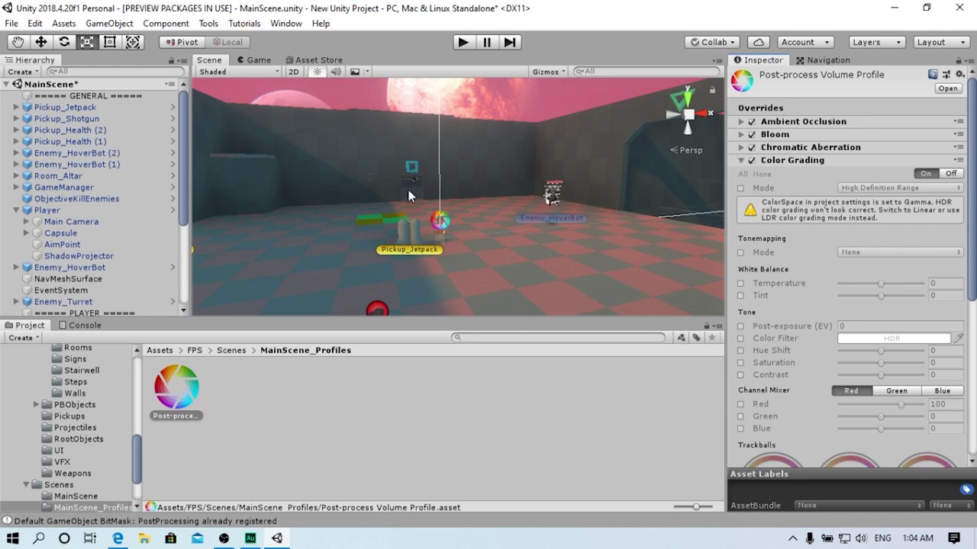
# Enable the Color Grading Tonemapping Mode override and set it to ACES
pyautogui.moveTo(409, 191)
pyautogui.mouseDown(button='right')
pyautogui.moveTo(405, 84)
pyautogui.moveTo(379, 155)
pyautogui.moveTo(403, 187)
pyautogui.moveTo(429, 142)
pyautogui.moveTo(456, 166)
pyautogui.mouseUp(button='right')
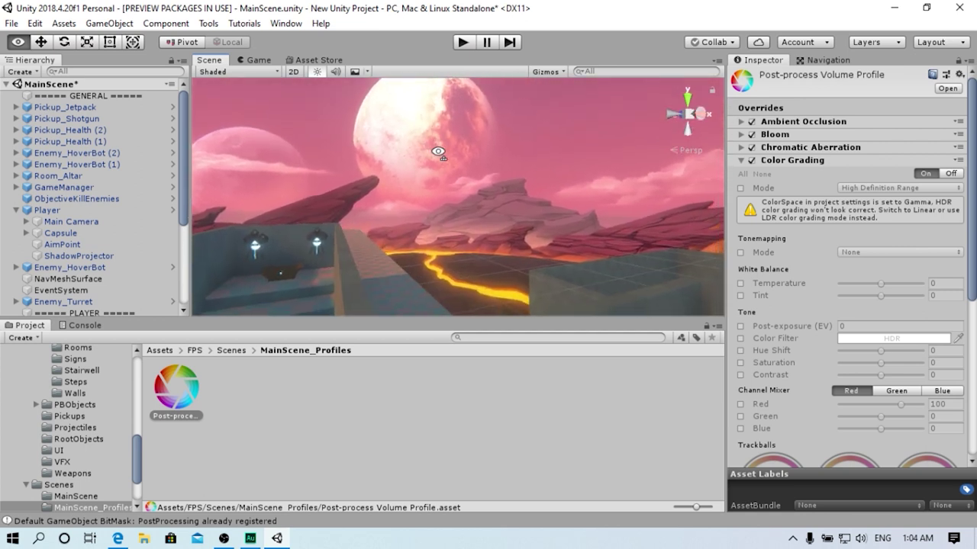
pyautogui.click(740, 253)
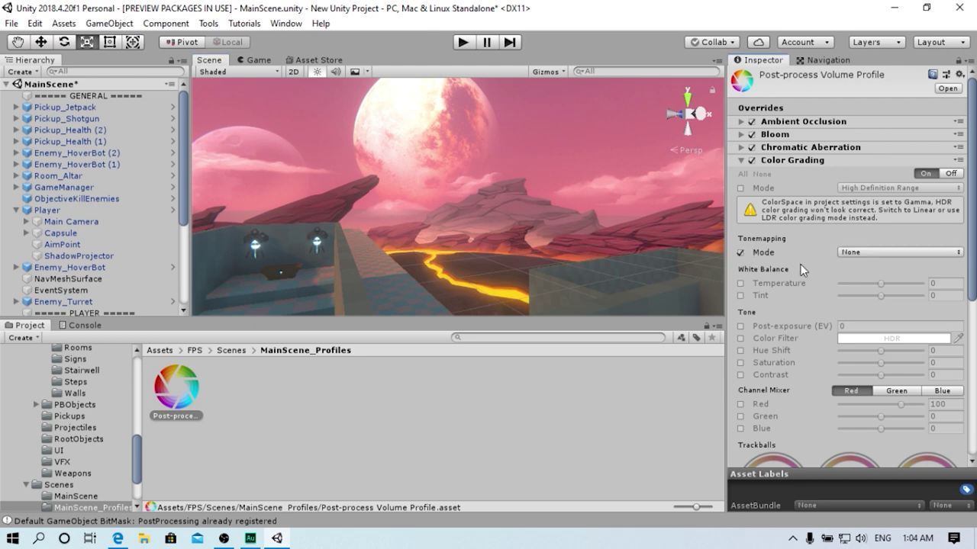
pyautogui.click(863, 255)
pyautogui.click(871, 300)
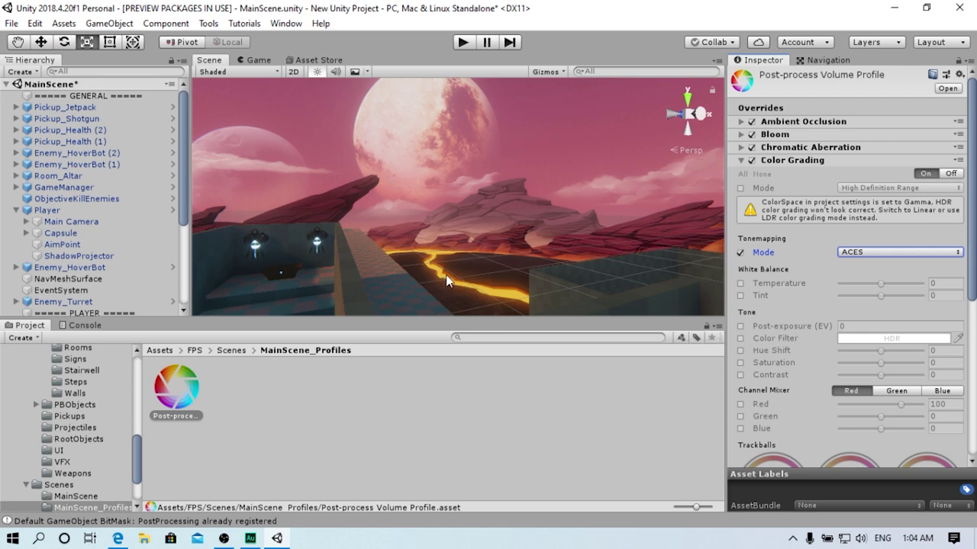
# Enable Post-exposure in Color Grading and set it to 1 EV
pyautogui.click(740, 327)
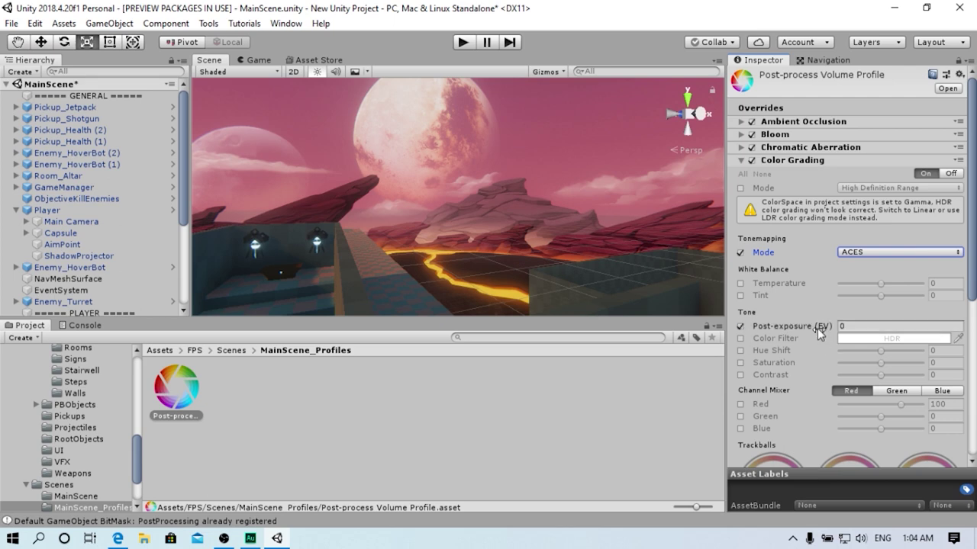
pyautogui.moveTo(817, 328)
pyautogui.mouseDown()
pyautogui.moveTo(858, 329)
pyautogui.moveTo(802, 317)
pyautogui.moveTo(817, 296)
pyautogui.mouseUp()
pyautogui.click(874, 328)
pyautogui.write('1')
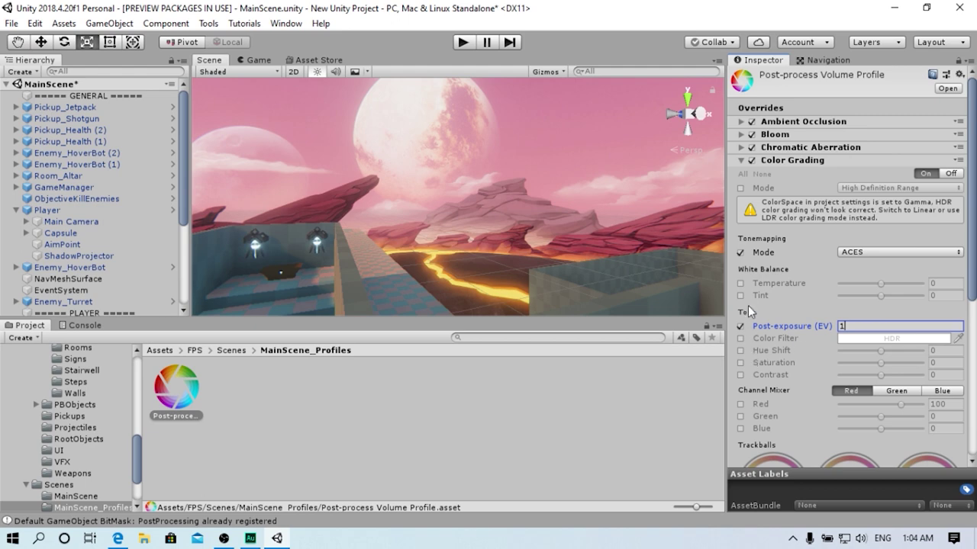
# Enable the white balance Temperature override and set it to 30
pyautogui.click(740, 284)
pyautogui.moveTo(881, 284); pyautogui.dragTo(894, 284)
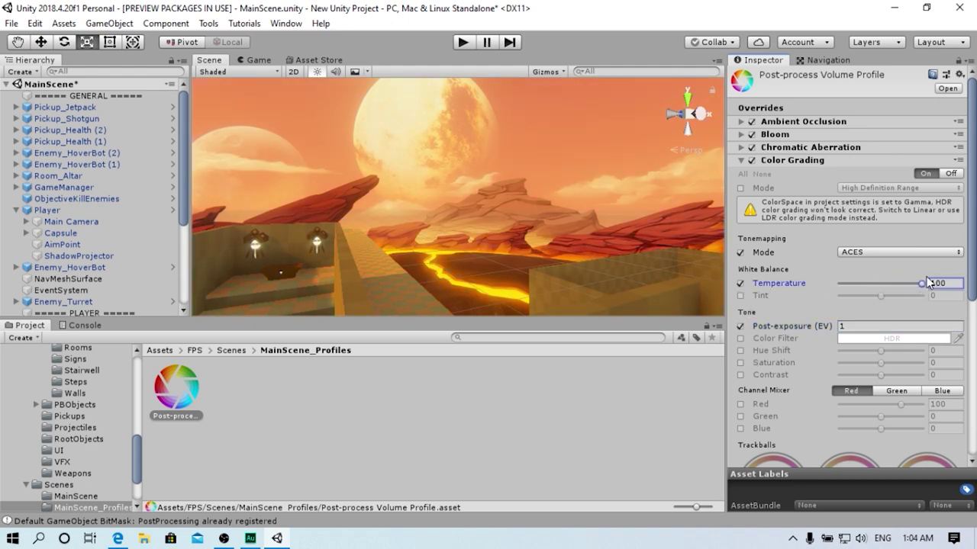
pyautogui.moveTo(924, 282)
pyautogui.mouseDown()
pyautogui.moveTo(873, 283)
pyautogui.moveTo(895, 285)
pyautogui.mouseUp()
pyautogui.scroll(-2, 874, 303)
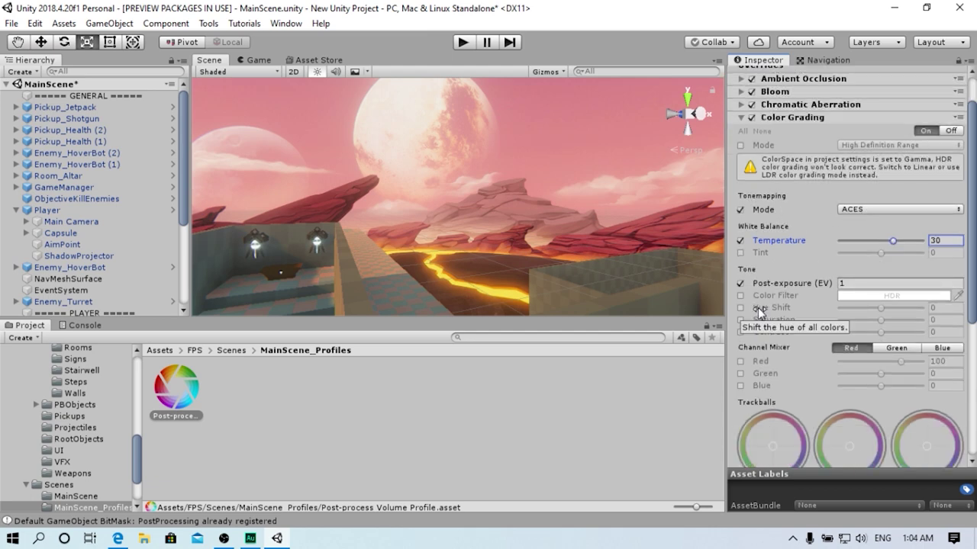
pyautogui.scroll(-5, 800, 396)
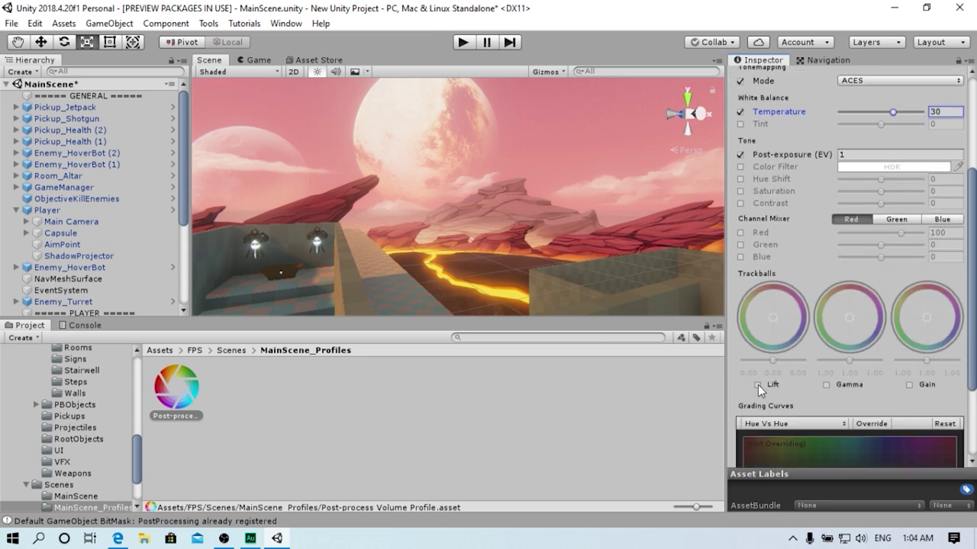
# Enable the Lift, Gamma and Gain overrides and tint the shadows toward red
pyautogui.click(758, 385)
pyautogui.click(827, 385)
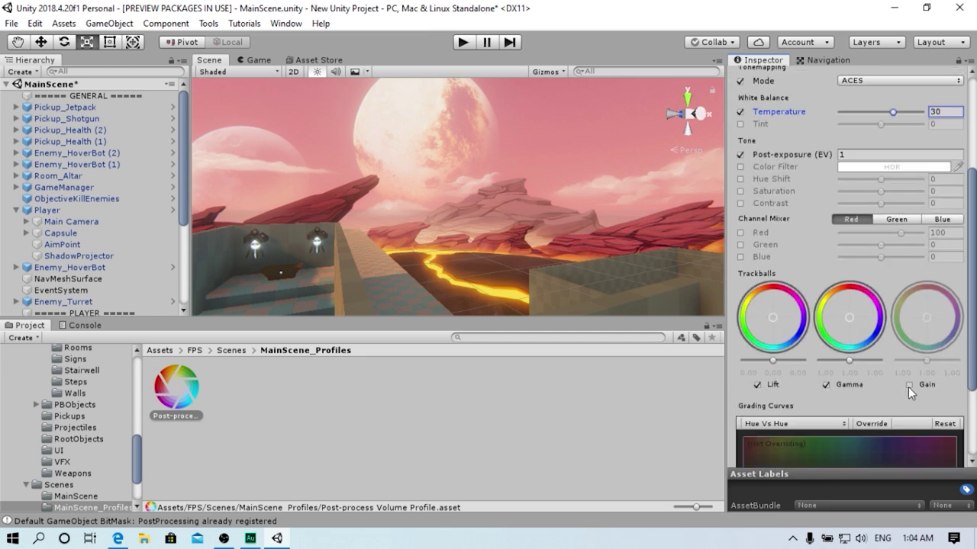
pyautogui.click(909, 385)
pyautogui.moveTo(460, 159)
pyautogui.mouseDown(button='right')
pyautogui.moveTo(261, 231)
pyautogui.moveTo(361, 258)
pyautogui.mouseUp(button='right')
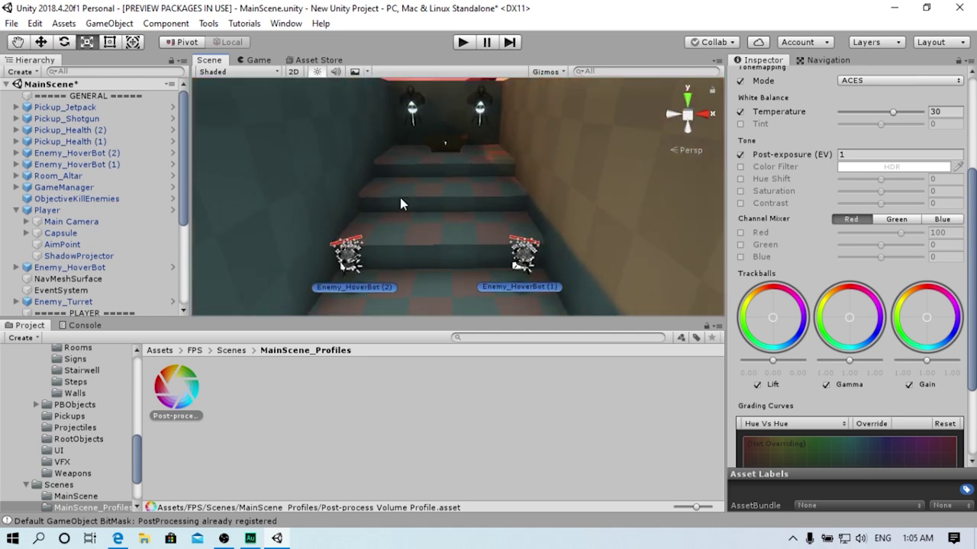
pyautogui.click(768, 326)
pyautogui.moveTo(768, 326)
pyautogui.mouseDown()
pyautogui.moveTo(775, 308)
pyautogui.moveTo(786, 313)
pyautogui.mouseUp()
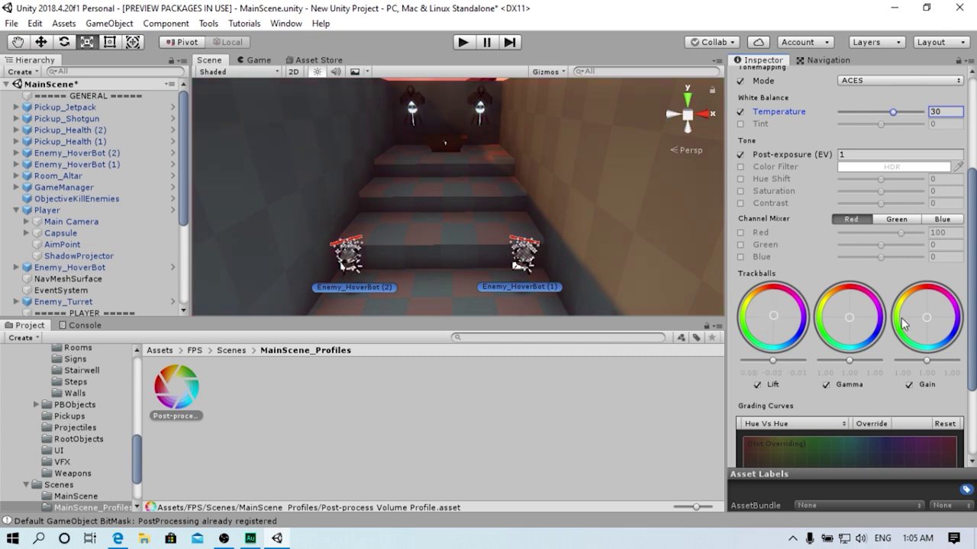
pyautogui.moveTo(933, 320)
pyautogui.mouseDown()
pyautogui.moveTo(909, 352)
pyautogui.moveTo(966, 285)
pyautogui.moveTo(820, 243)
pyautogui.mouseUp()
pyautogui.moveTo(731, 280)
pyautogui.mouseDown()
pyautogui.moveTo(942, 377)
pyautogui.moveTo(965, 316)
pyautogui.moveTo(931, 320)
pyautogui.mouseUp()
# Tint the Lift shadows toward green and shift the Gamma midtone balance
pyautogui.scroll(-1, 929, 321)
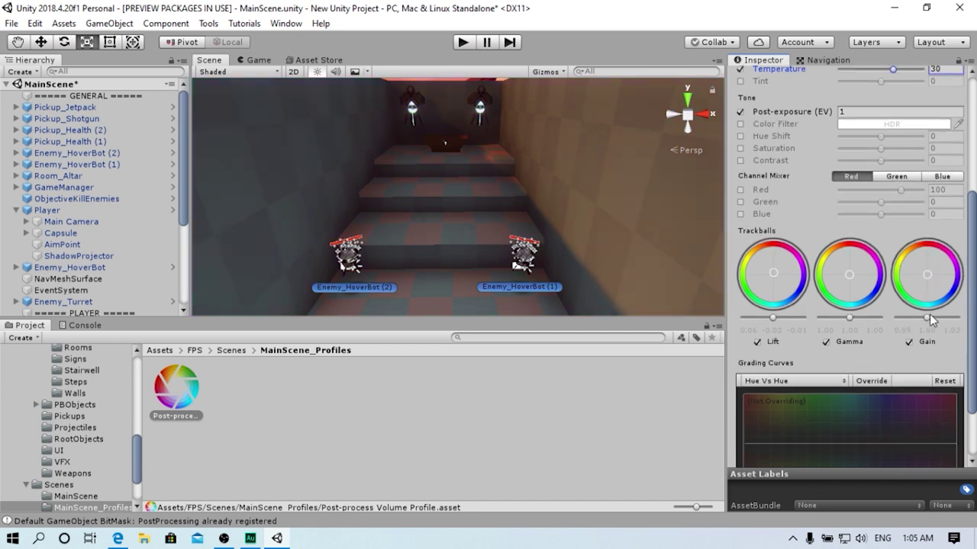
pyautogui.scroll(-2, 929, 321)
pyautogui.scroll(4, 930, 321)
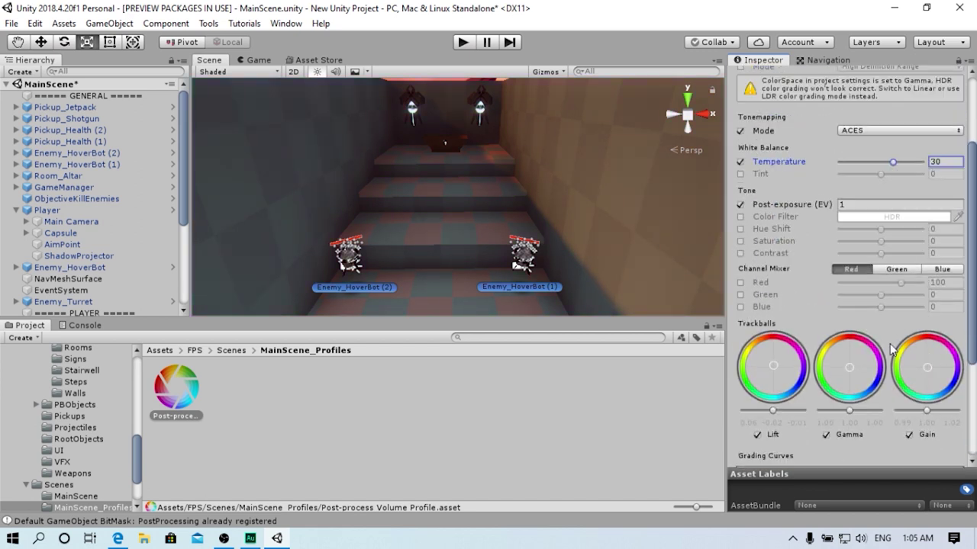
pyautogui.scroll(-3, 801, 439)
pyautogui.scroll(2, 801, 404)
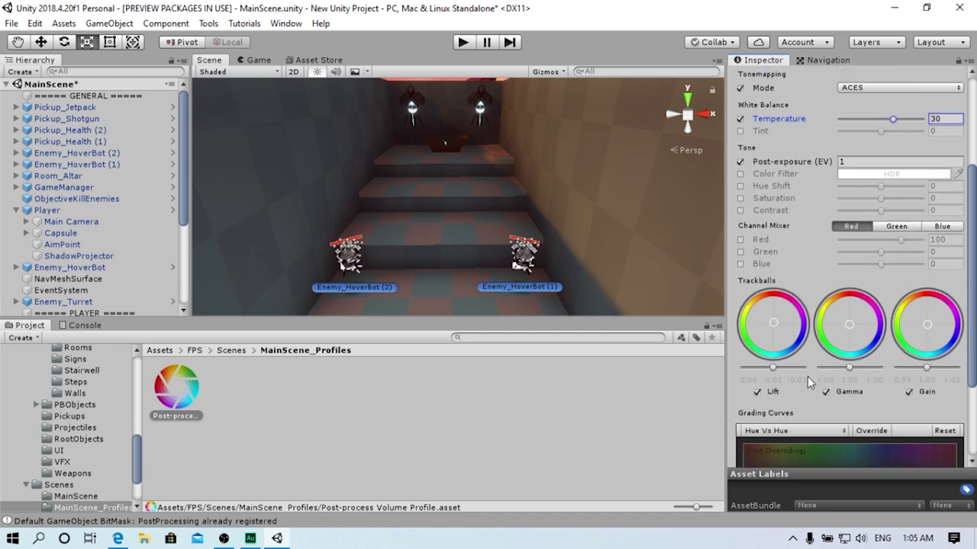
pyautogui.scroll(1, 807, 376)
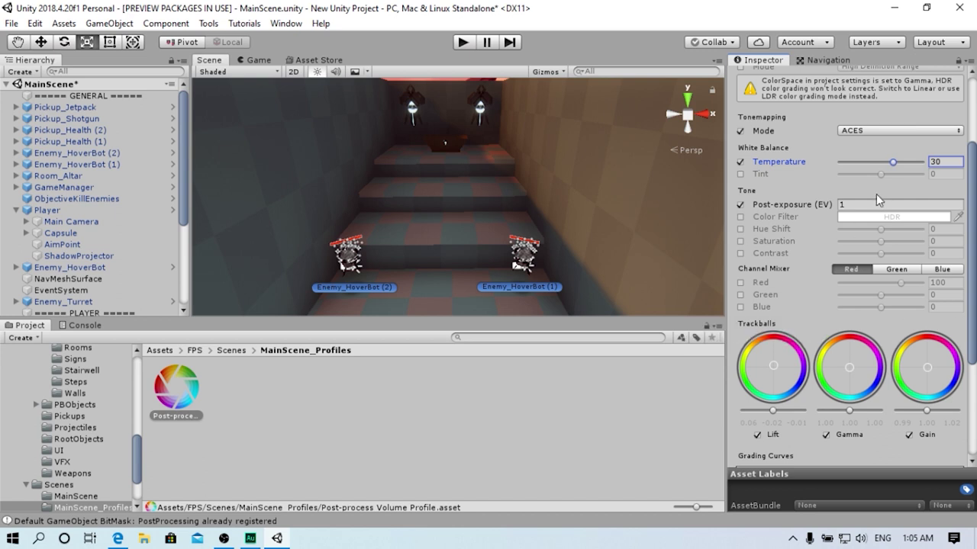
pyautogui.moveTo(447, 193); pyautogui.dragTo(435, 184, button='right')
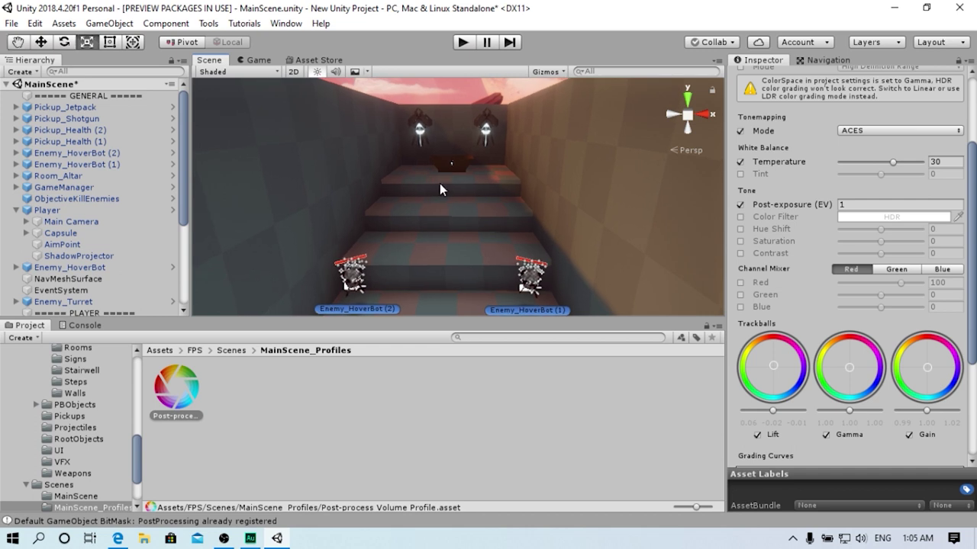
pyautogui.moveTo(785, 366); pyautogui.dragTo(770, 370)
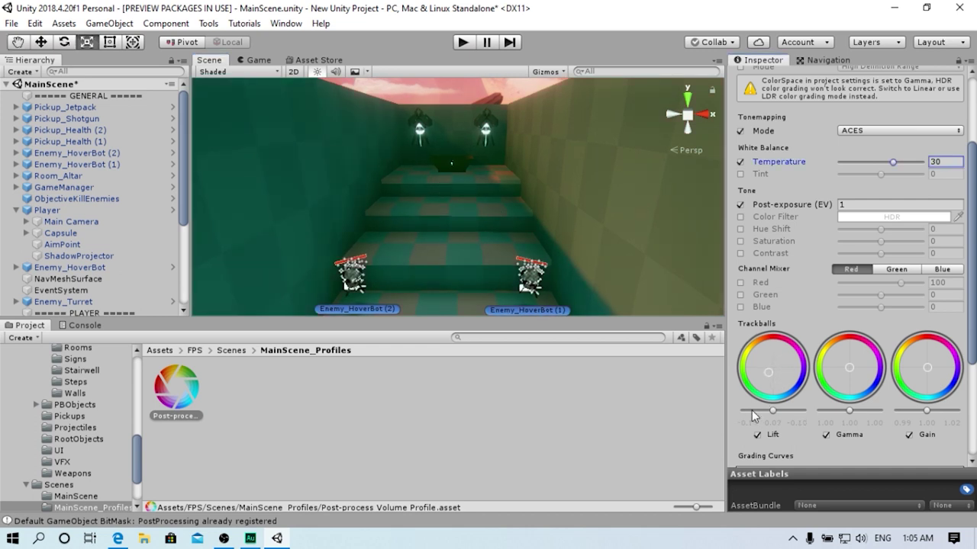
pyautogui.moveTo(845, 370); pyautogui.dragTo(864, 345)
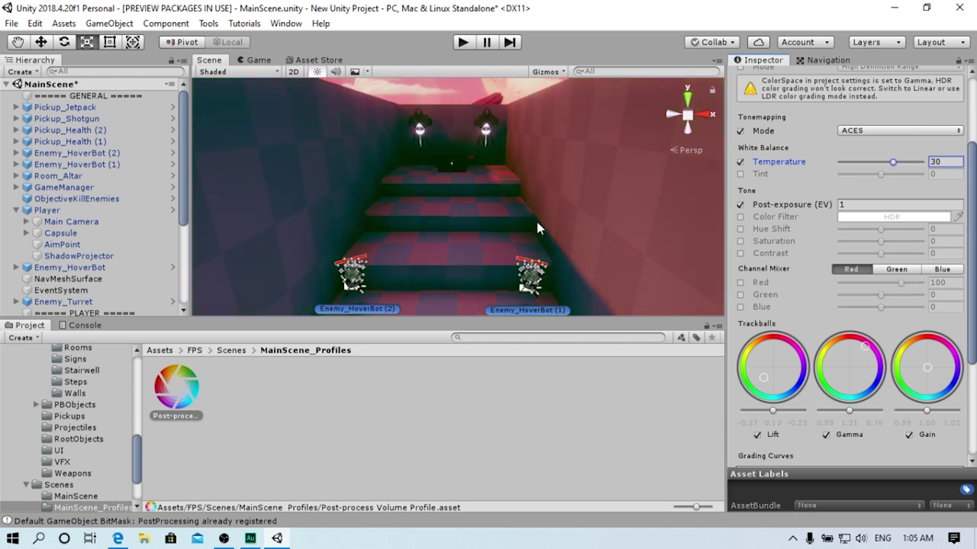
# Warm the Gain highlights to a redder tint and preview the grade in the Game view
pyautogui.moveTo(539, 225)
pyautogui.mouseDown(button='right')
pyautogui.moveTo(26, 130)
pyautogui.moveTo(950, 200)
pyautogui.moveTo(908, 379)
pyautogui.mouseUp(button='right')
pyautogui.moveTo(927, 367)
pyautogui.mouseDown()
pyautogui.moveTo(937, 389)
pyautogui.moveTo(938, 362)
pyautogui.moveTo(908, 406)
pyautogui.moveTo(950, 395)
pyautogui.moveTo(973, 415)
pyautogui.mouseUp()
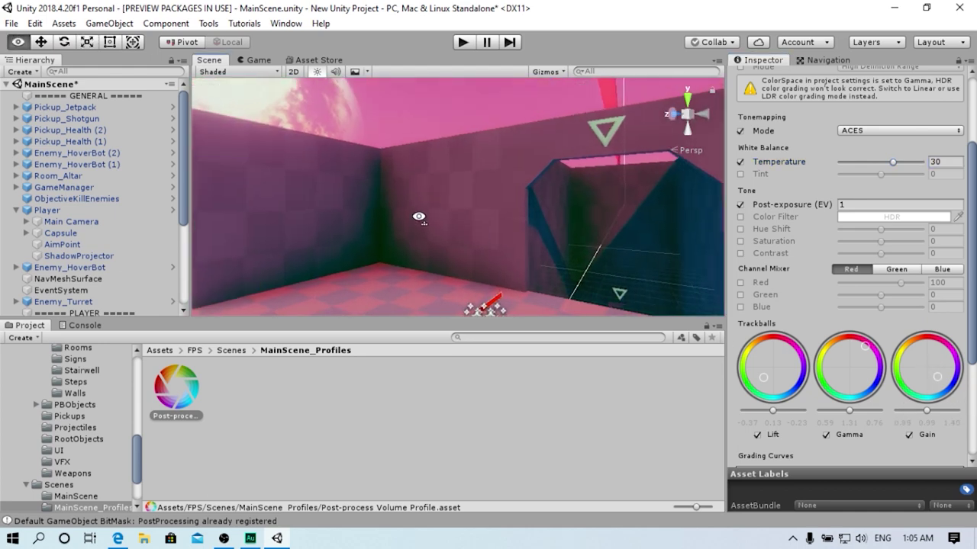
pyautogui.moveTo(281, 223); pyautogui.dragTo(280, 276, button='right')
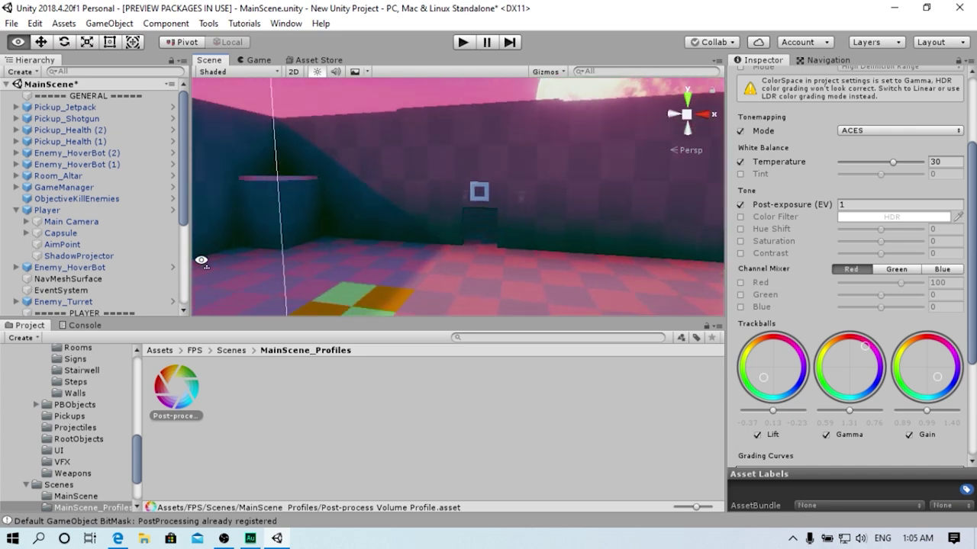
pyautogui.click(918, 362)
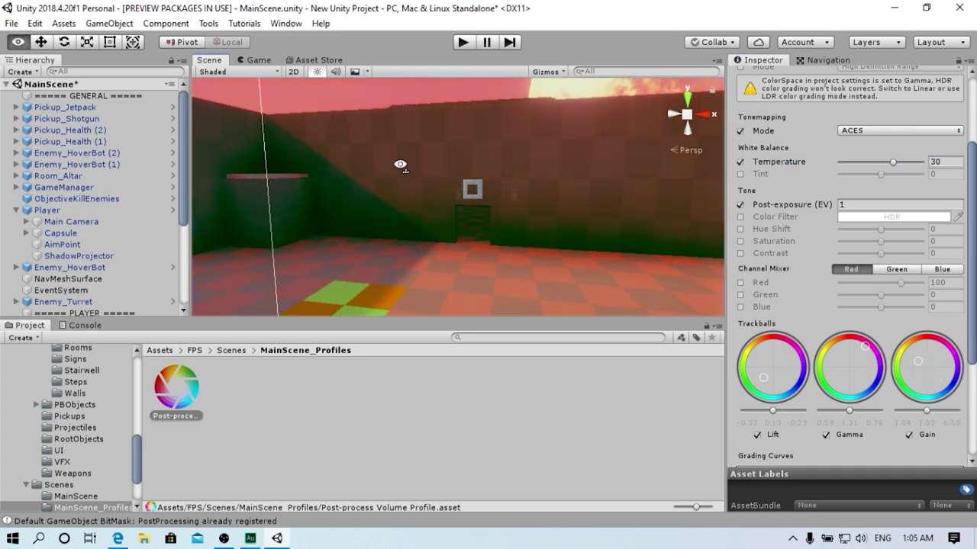
pyautogui.moveTo(400, 164); pyautogui.dragTo(775, 182, button='right')
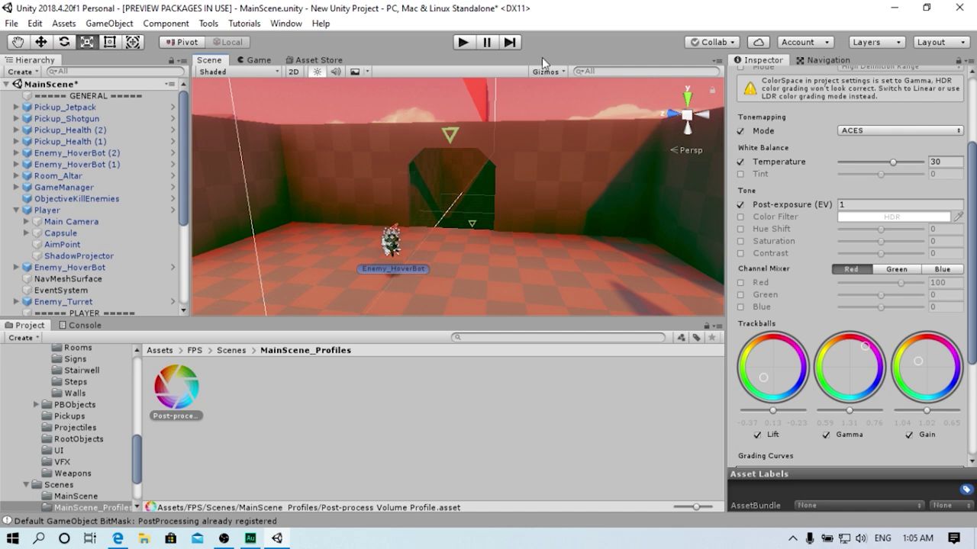
pyautogui.click(260, 59)
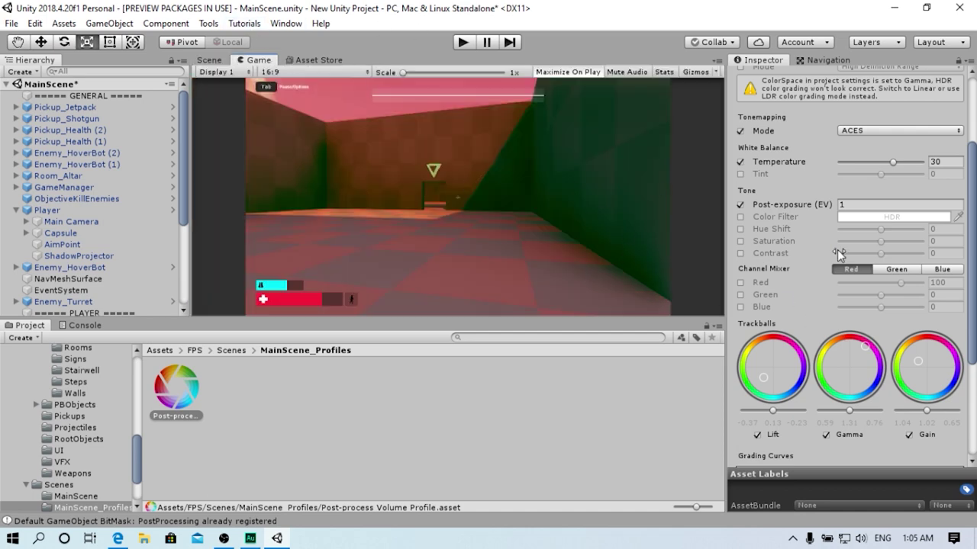
pyautogui.scroll(5, 839, 251)
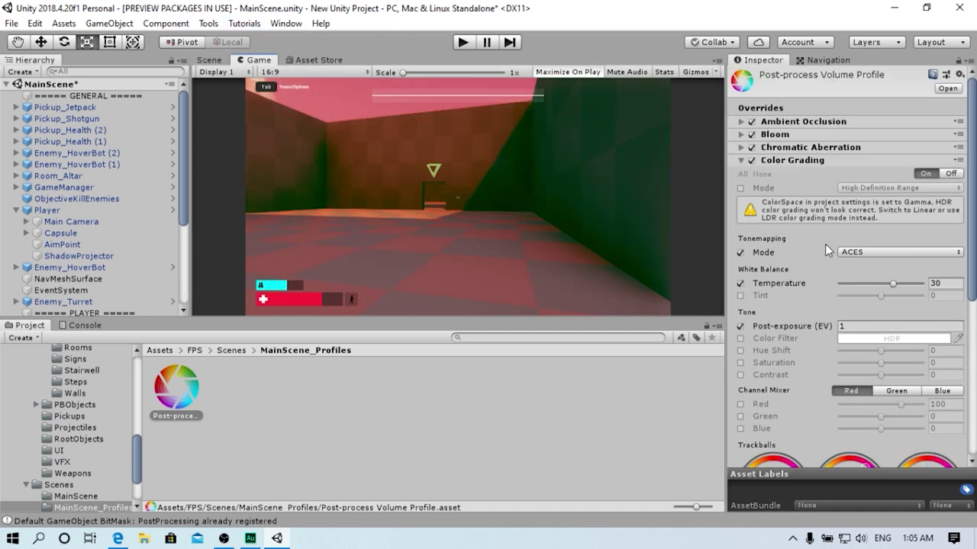
# Add a Grain effect and enable its Intensity, Size and Luminance Contribution overrides
pyautogui.click(742, 161)
pyautogui.click(773, 179)
pyautogui.moveTo(792, 192)
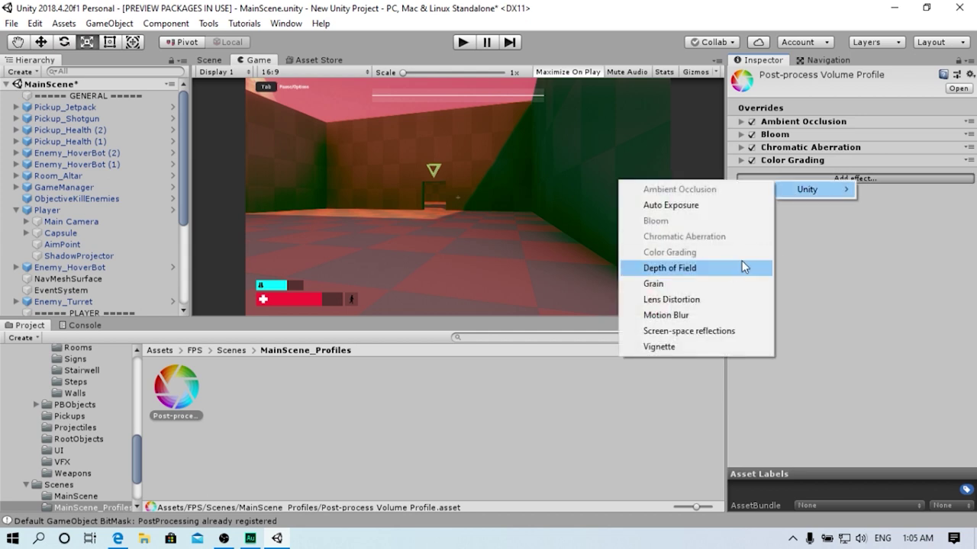
pyautogui.click(684, 289)
pyautogui.click(770, 174)
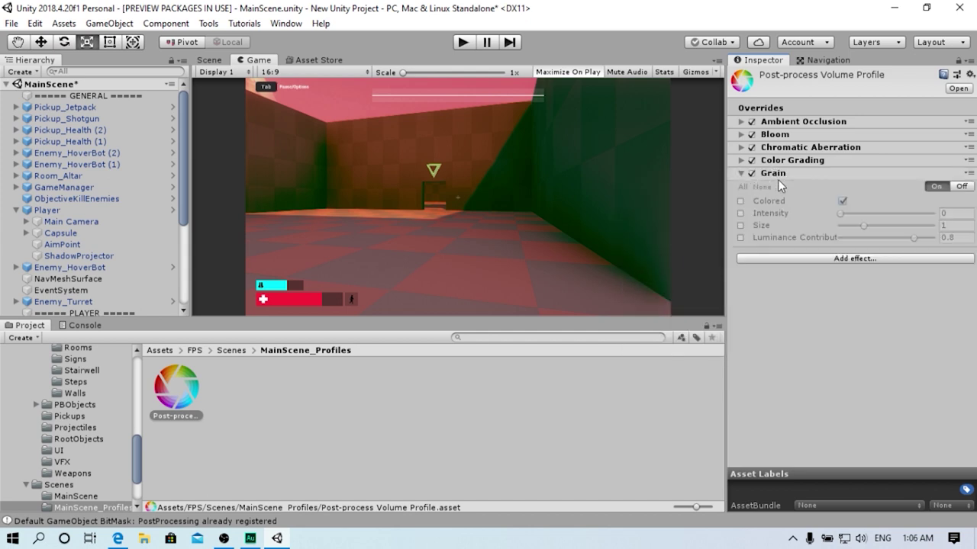
pyautogui.click(740, 213)
pyautogui.click(740, 225)
pyautogui.click(740, 237)
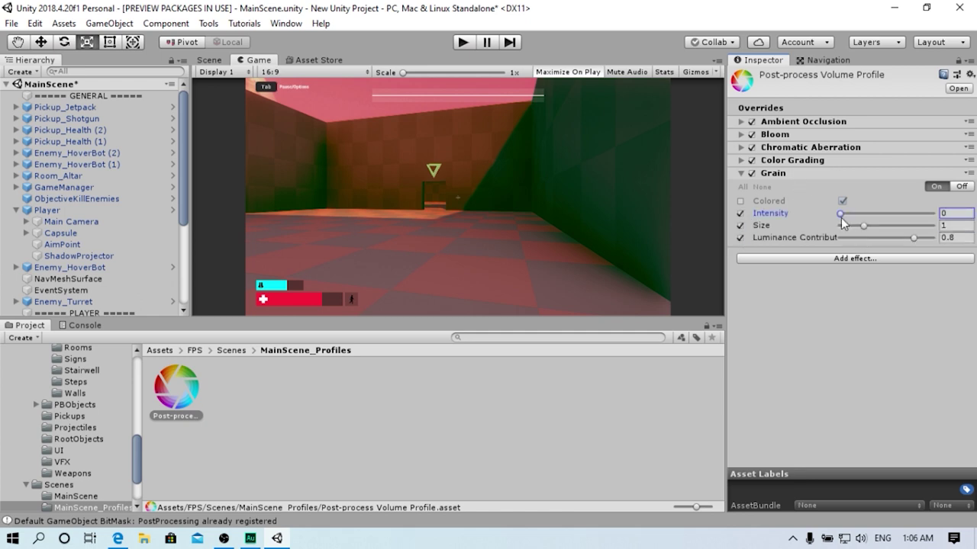
# Set Grain intensity 0.054, size 0.3, monochrome grain and luminance contribution 1, then fold it
pyautogui.moveTo(843, 214); pyautogui.dragTo(959, 207)
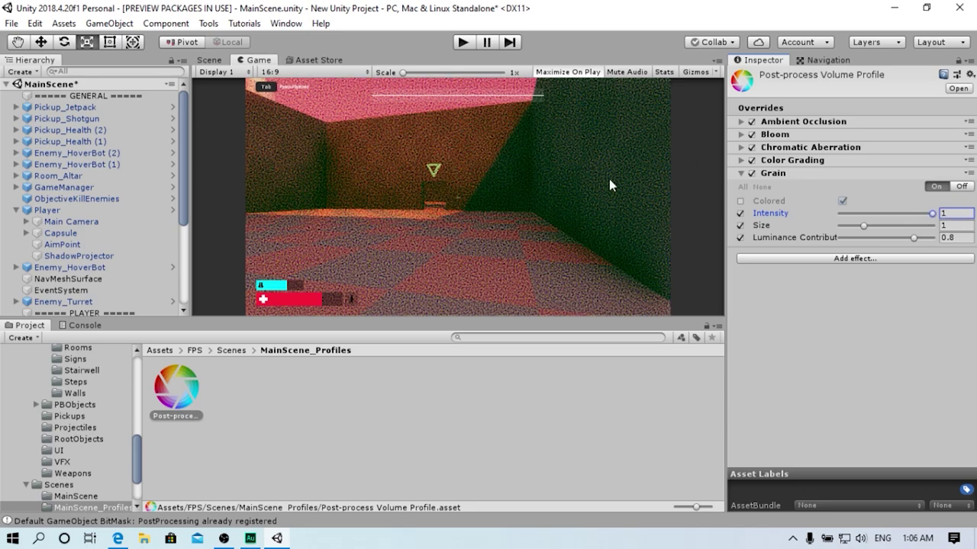
pyautogui.moveTo(866, 225)
pyautogui.mouseDown()
pyautogui.moveTo(952, 221)
pyautogui.moveTo(880, 217)
pyautogui.moveTo(824, 227)
pyautogui.mouseUp()
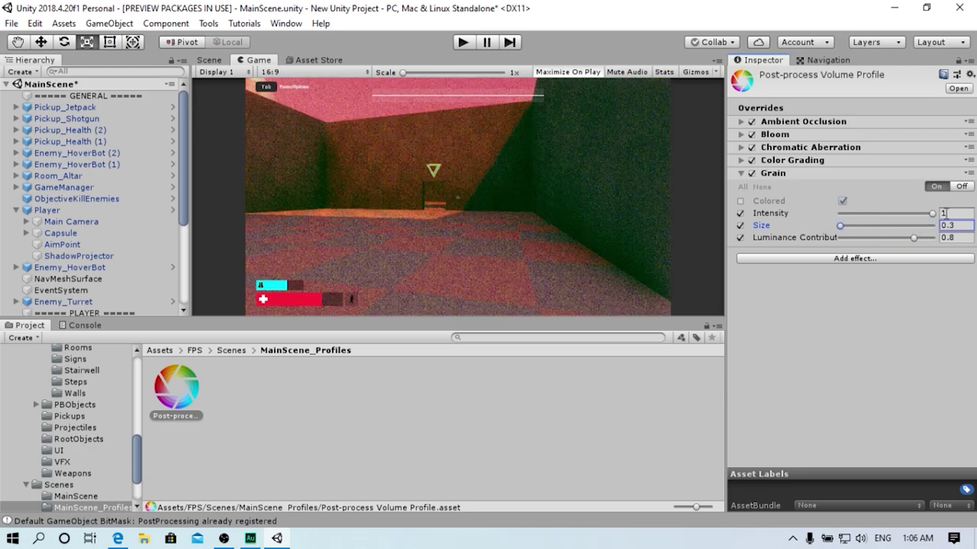
pyautogui.click(738, 201)
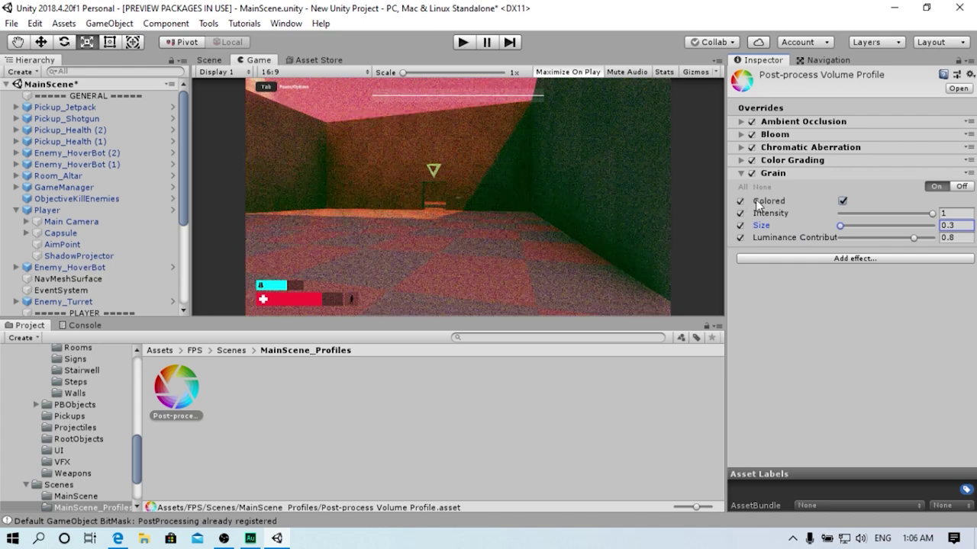
pyautogui.click(841, 200)
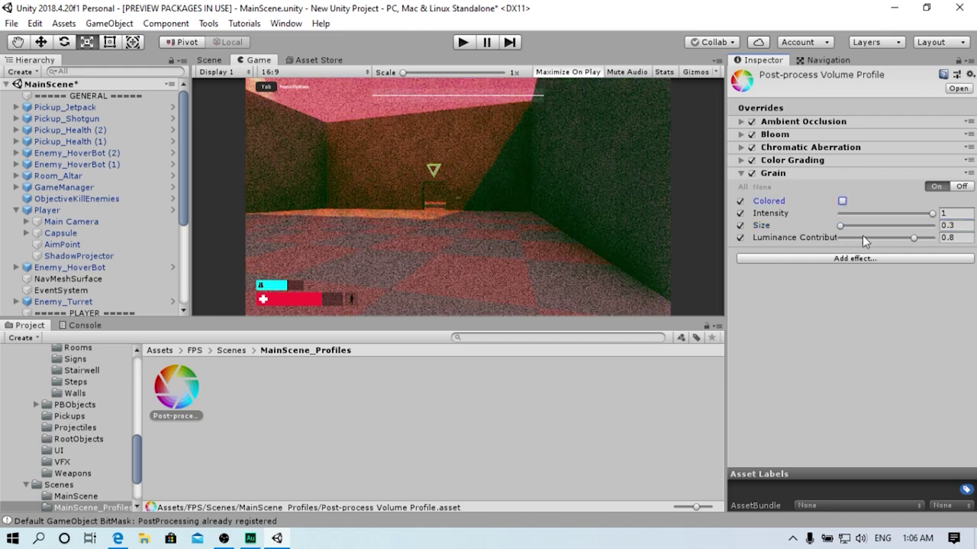
pyautogui.moveTo(914, 238); pyautogui.dragTo(813, 238)
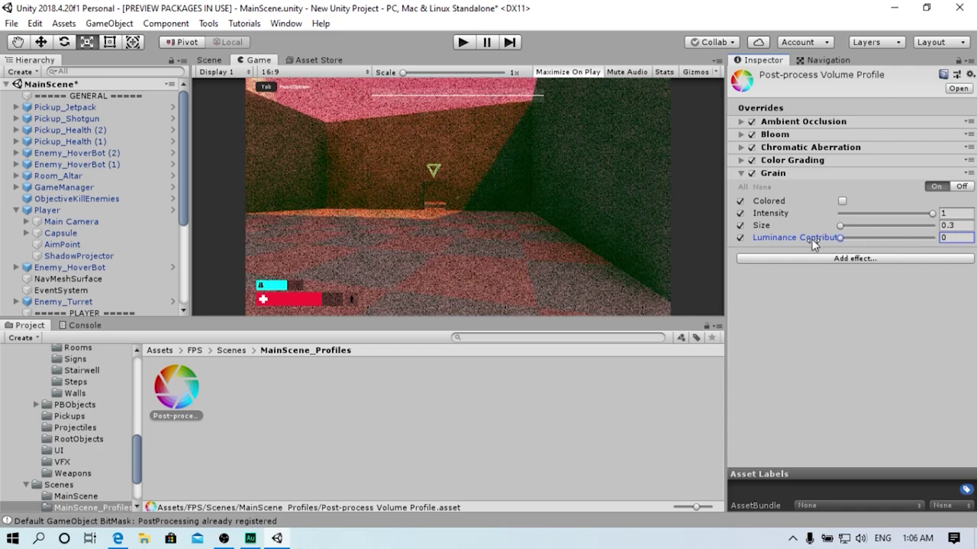
pyautogui.moveTo(840, 237)
pyautogui.mouseDown()
pyautogui.moveTo(883, 237)
pyautogui.moveTo(703, 264)
pyautogui.mouseUp()
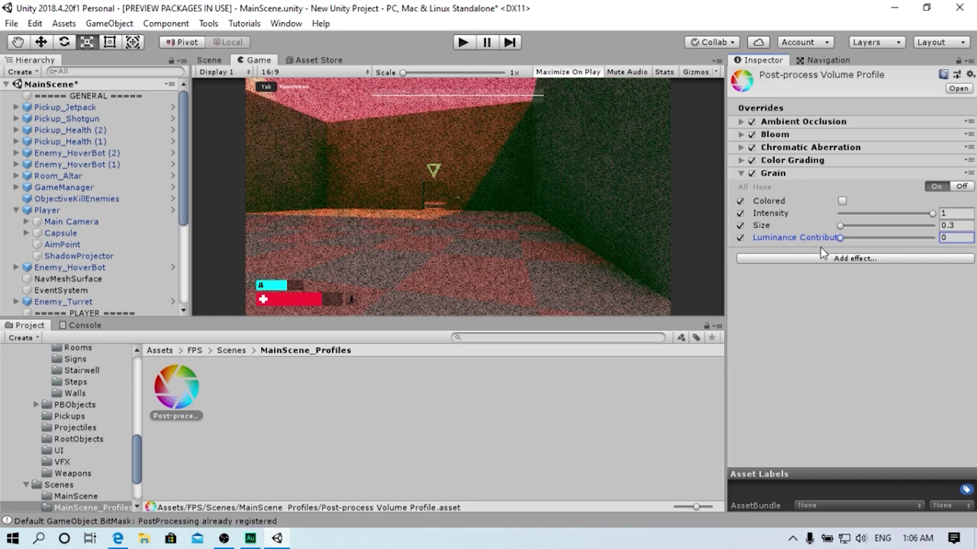
pyautogui.moveTo(841, 237)
pyautogui.mouseDown()
pyautogui.moveTo(934, 238)
pyautogui.moveTo(877, 215)
pyautogui.moveTo(844, 220)
pyautogui.mouseUp()
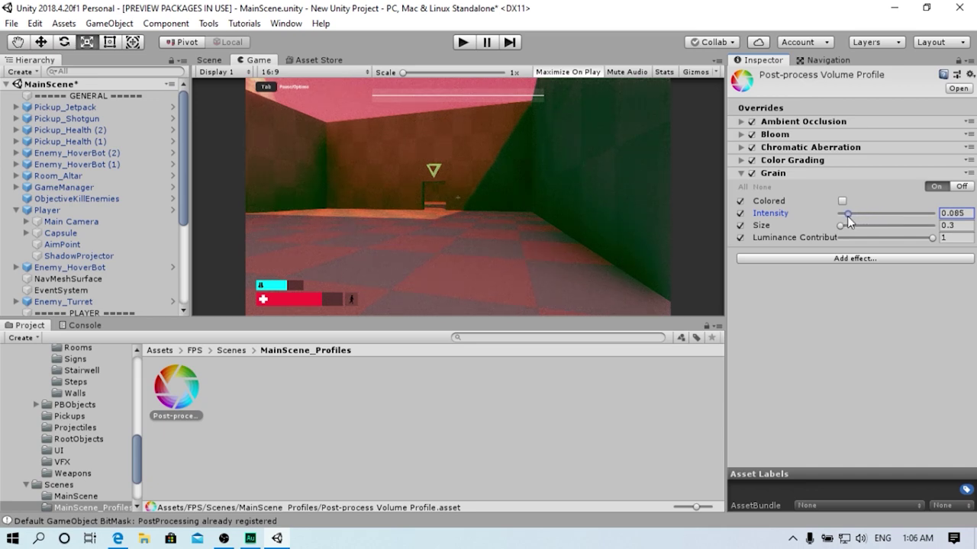
pyautogui.click(772, 173)
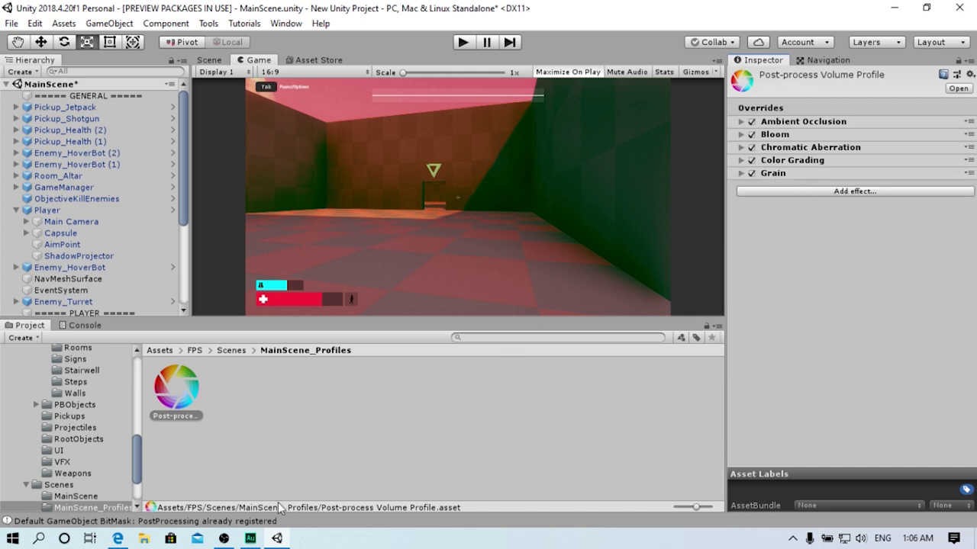
# Add a Lens Distortion effect with its Intensity override enabled and set to 53
pyautogui.click(802, 193)
pyautogui.moveTo(827, 203)
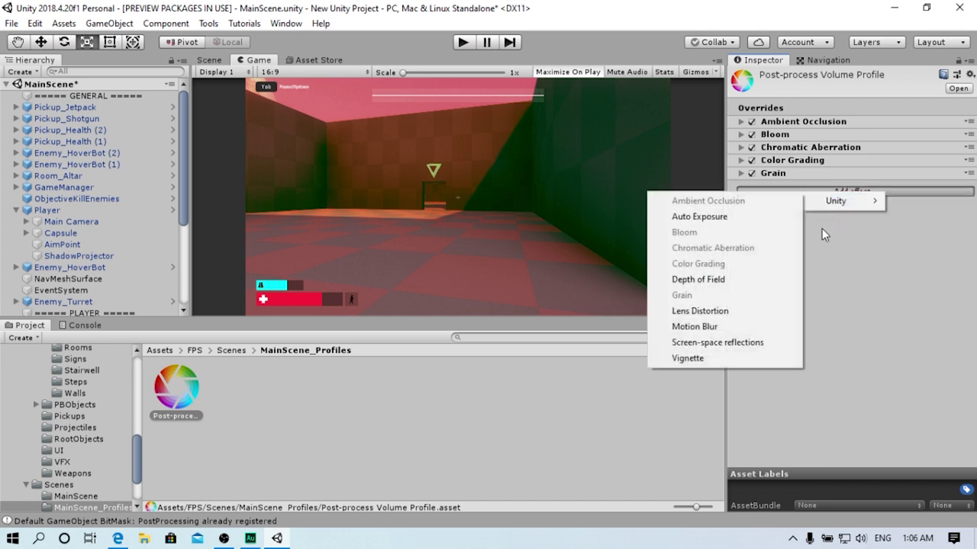
pyautogui.click(699, 313)
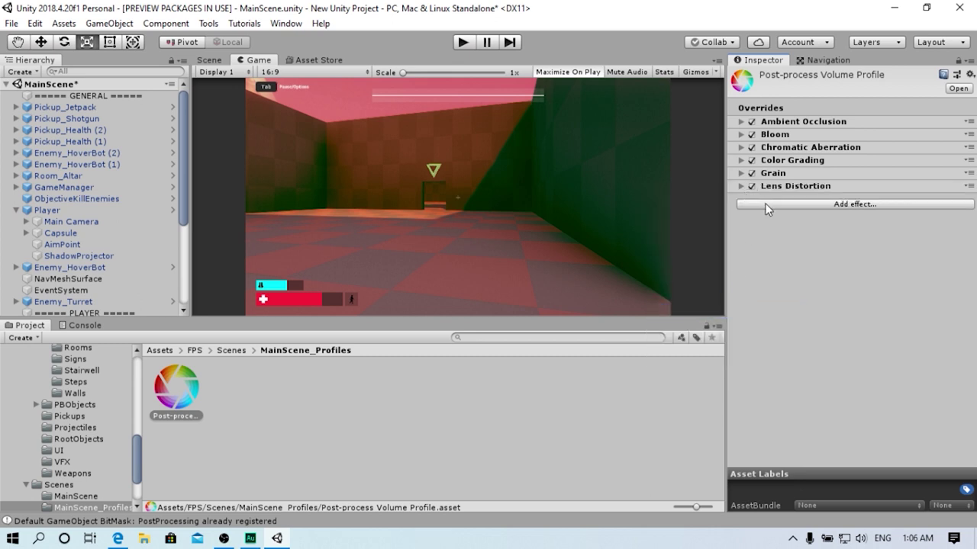
pyautogui.click(749, 189)
pyautogui.click(739, 215)
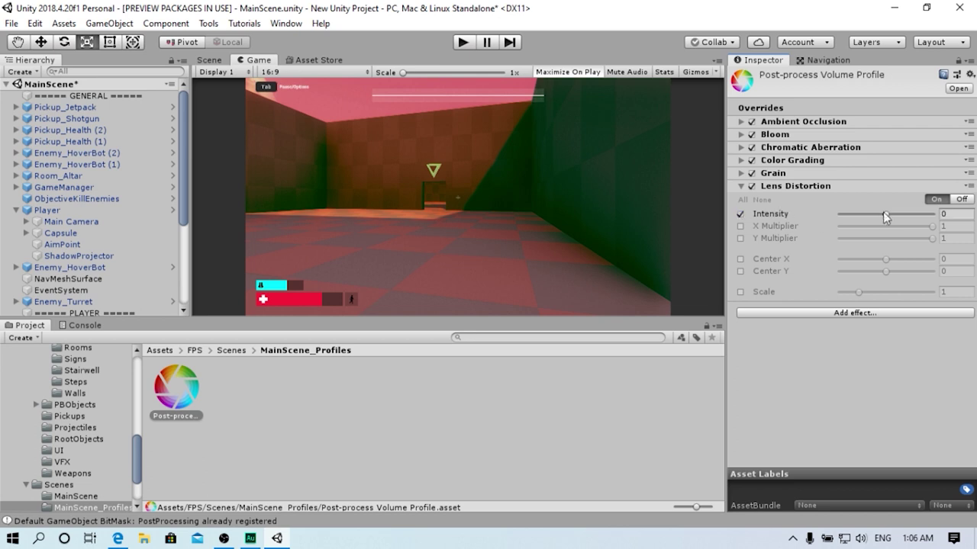
pyautogui.moveTo(885, 214)
pyautogui.mouseDown()
pyautogui.moveTo(932, 215)
pyautogui.moveTo(911, 218)
pyautogui.mouseUp()
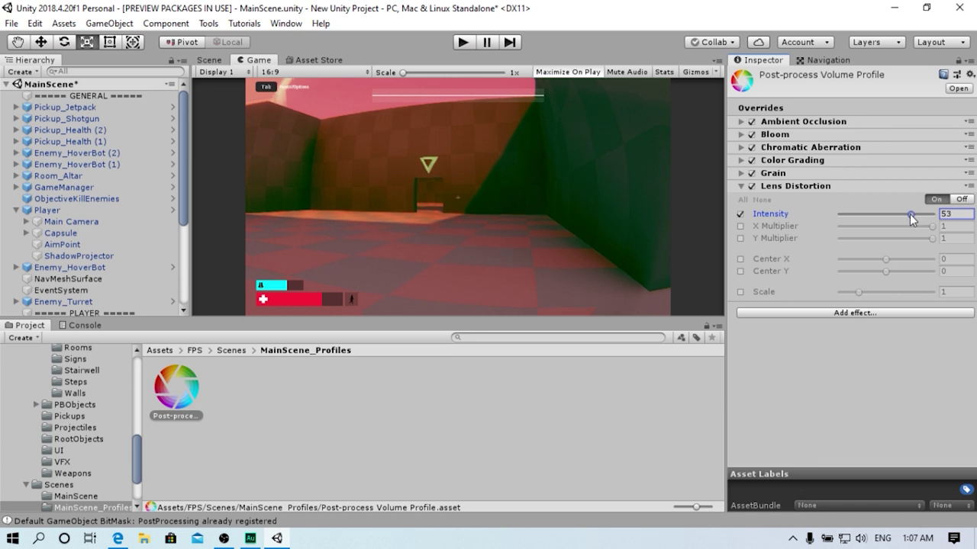
pyautogui.click(463, 42)
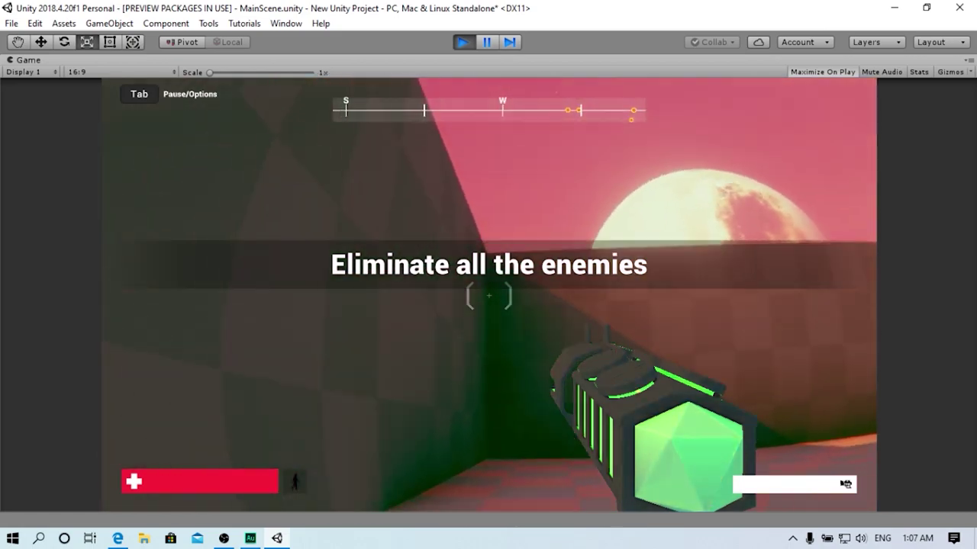
pyautogui.press('w')
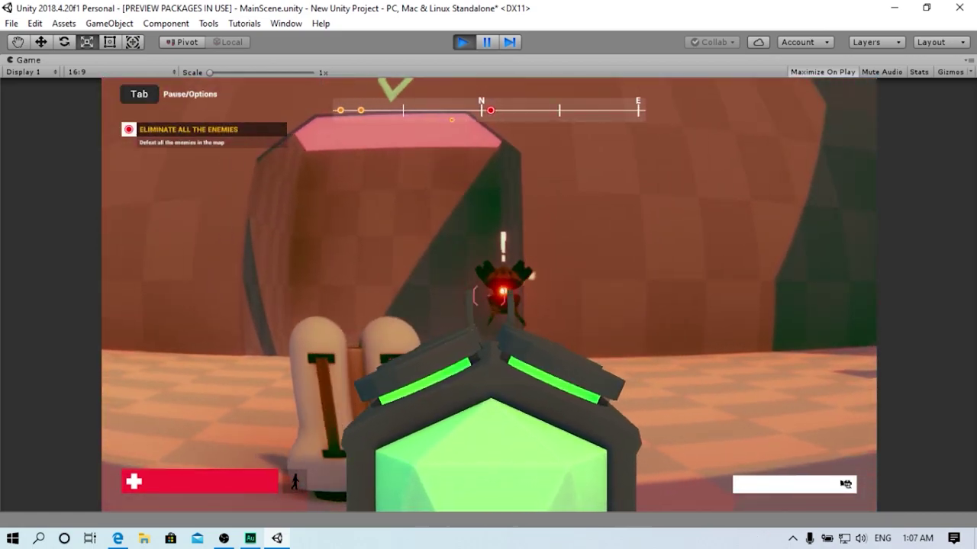
pyautogui.press('2')
pyautogui.click(490, 295)
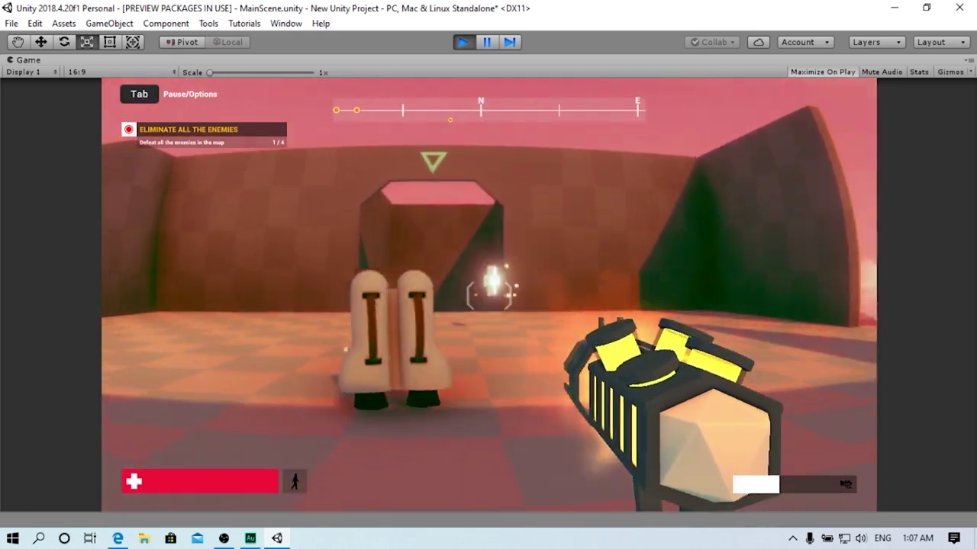
pyautogui.press('1')
pyautogui.press('w')
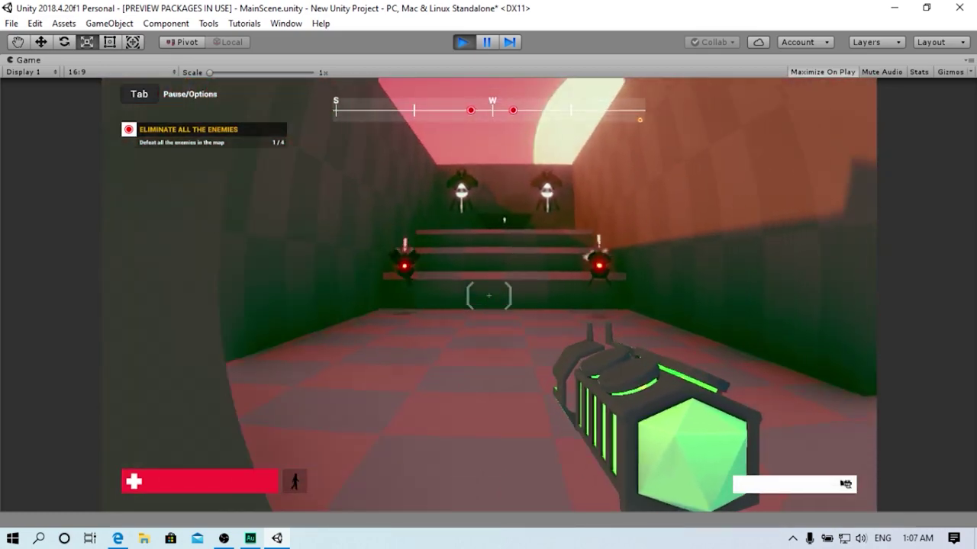
pyautogui.press('Escape')
# Stop the running game, set Lens Distortion intensity to -28, and play-test it by firing
pyautogui.hotkey('ctrl', 'p')
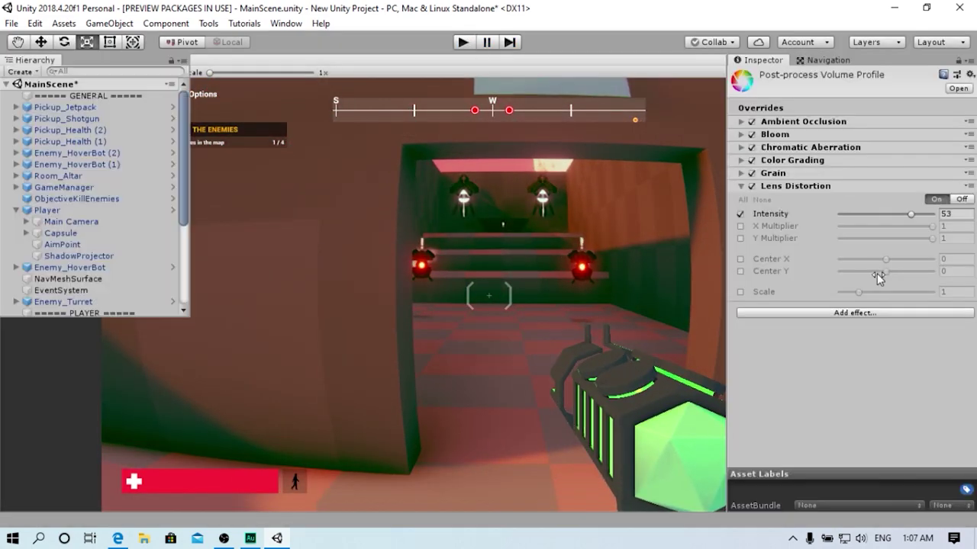
pyautogui.moveTo(912, 212)
pyautogui.mouseDown()
pyautogui.moveTo(821, 222)
pyautogui.moveTo(873, 219)
pyautogui.mouseUp()
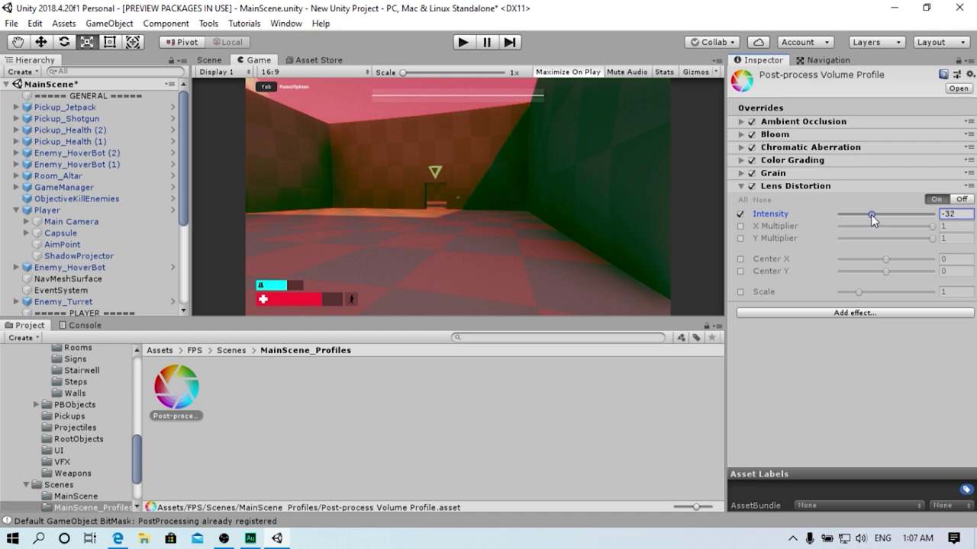
pyautogui.click(463, 41)
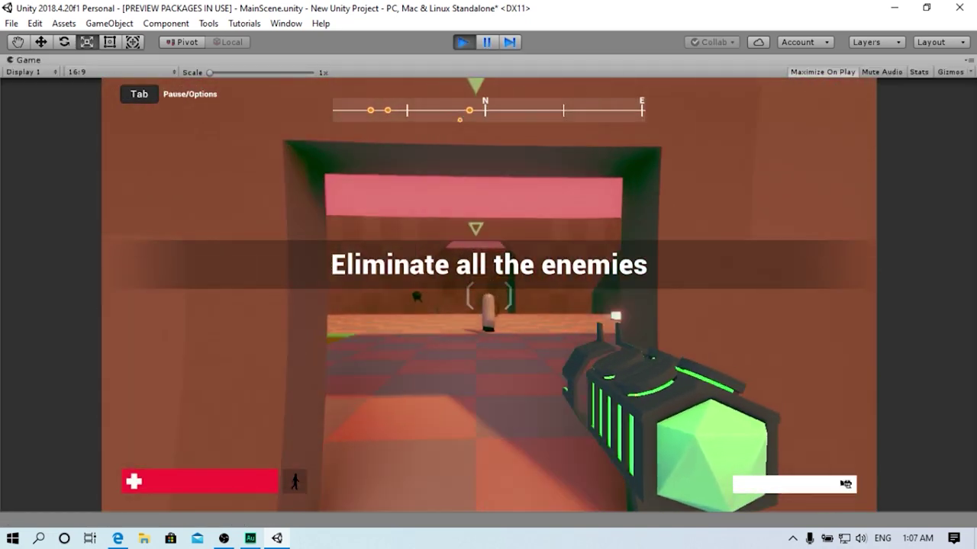
pyautogui.scroll(-1, 488, 294)
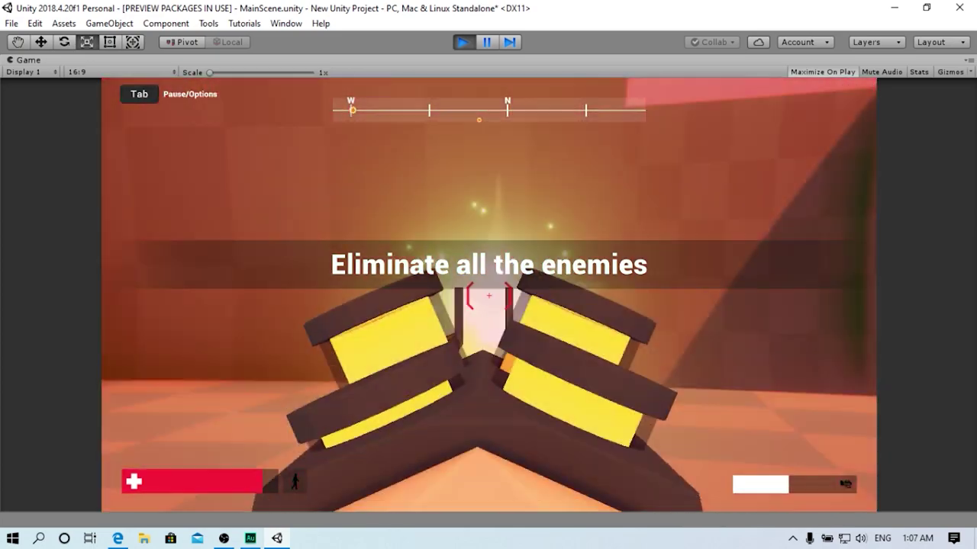
pyautogui.click(488, 294)
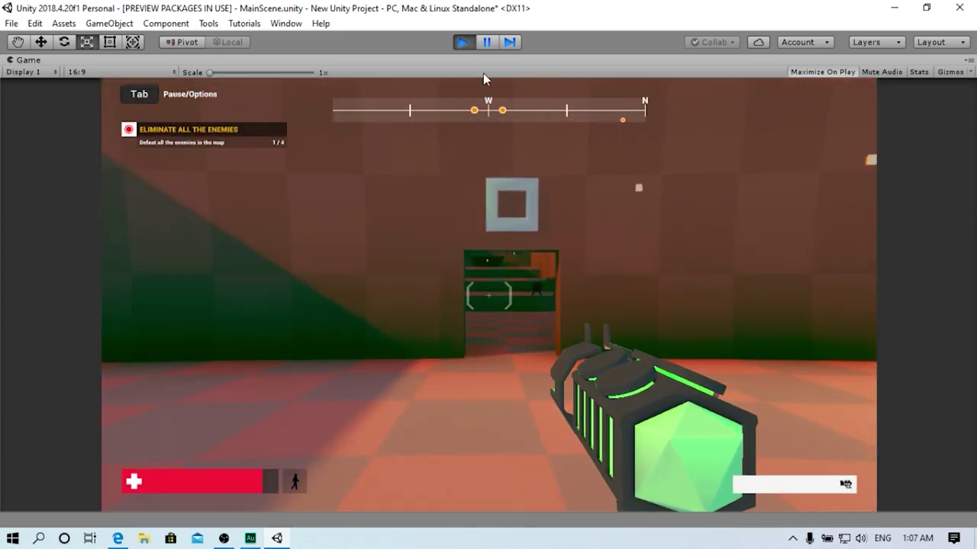
pyautogui.click(465, 44)
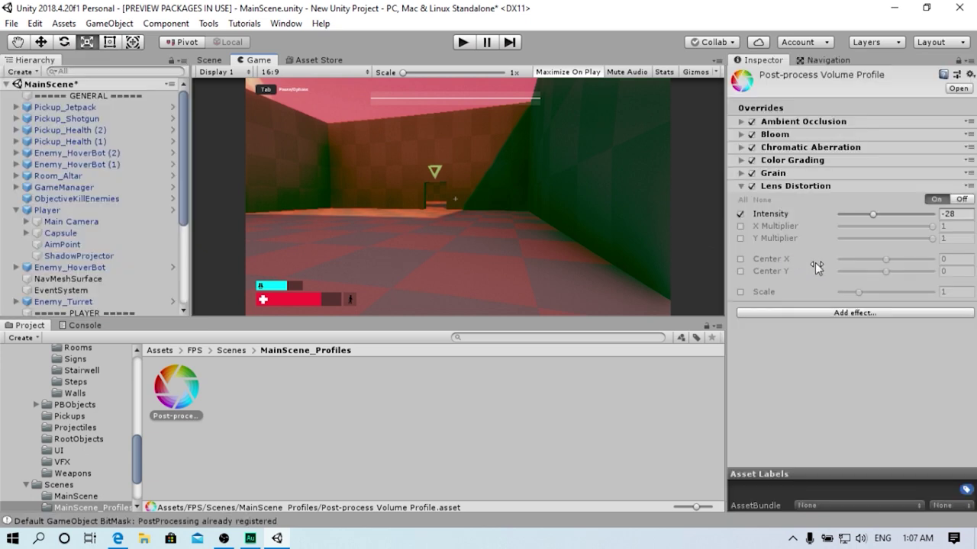
# Collapse Lens Distortion and add a Motion Blur effect with its settings expanded
pyautogui.click(738, 186)
pyautogui.click(794, 204)
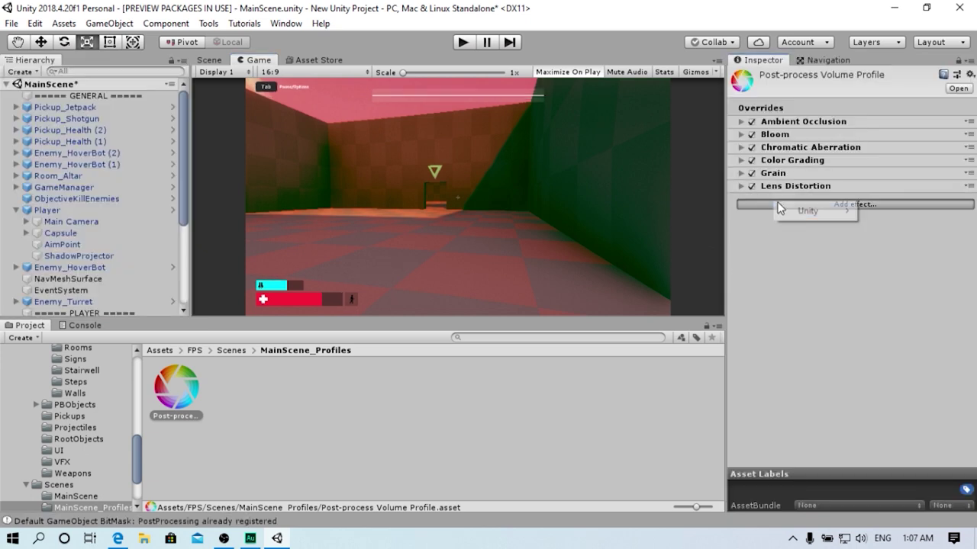
pyautogui.moveTo(793, 211)
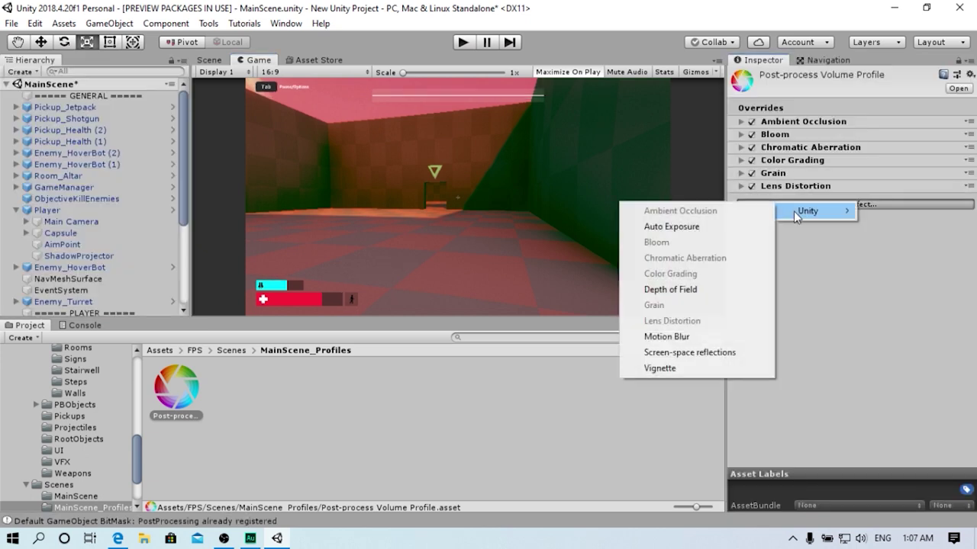
pyautogui.click(700, 338)
pyautogui.click(744, 198)
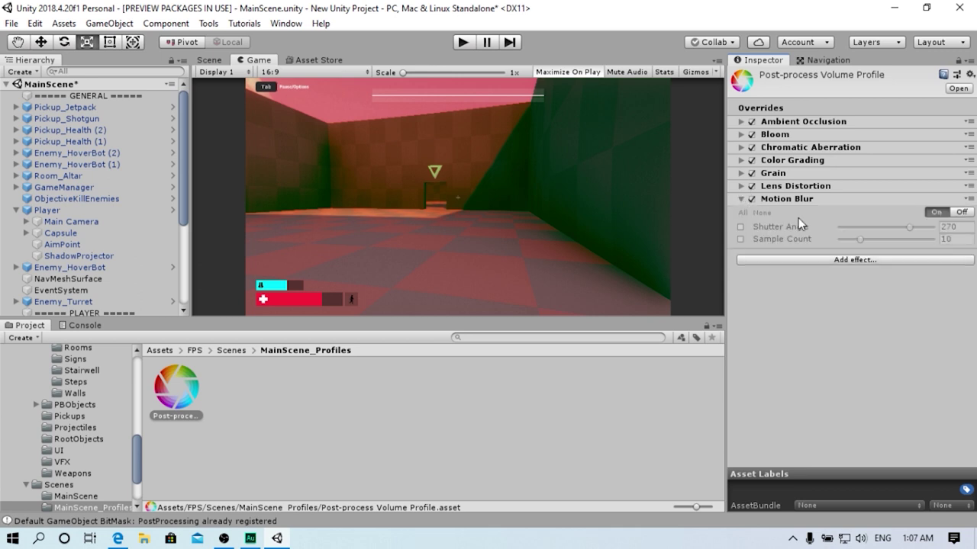
# Set Motion Blur shutter angle to 360 and sample count to 8, then play-test it
pyautogui.click(740, 227)
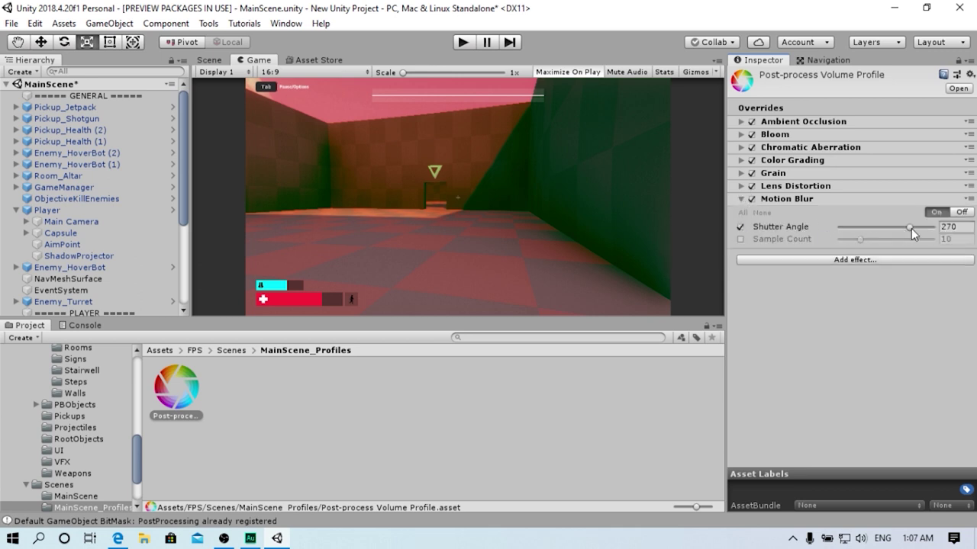
pyautogui.moveTo(910, 227); pyautogui.dragTo(934, 229)
pyautogui.click(740, 239)
pyautogui.moveTo(862, 238); pyautogui.dragTo(851, 242)
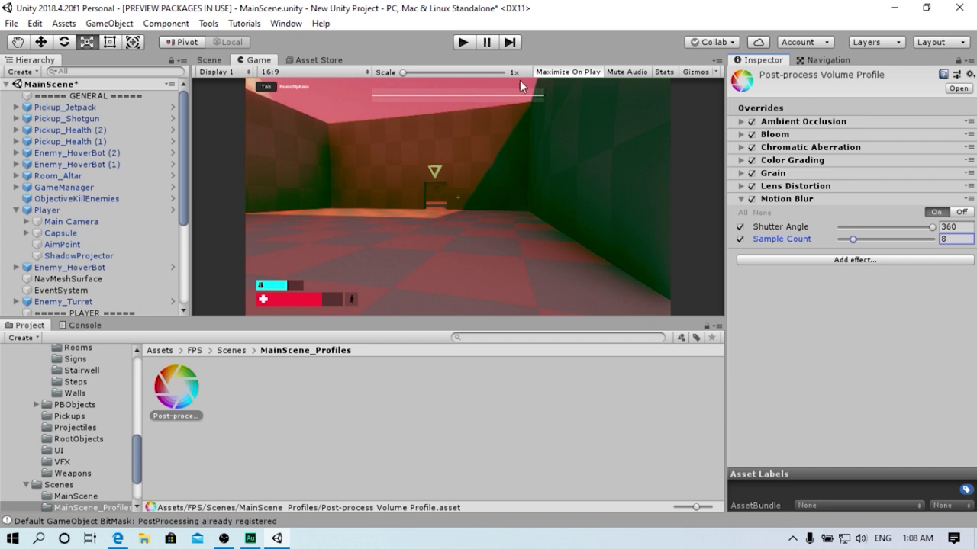
pyautogui.click(463, 42)
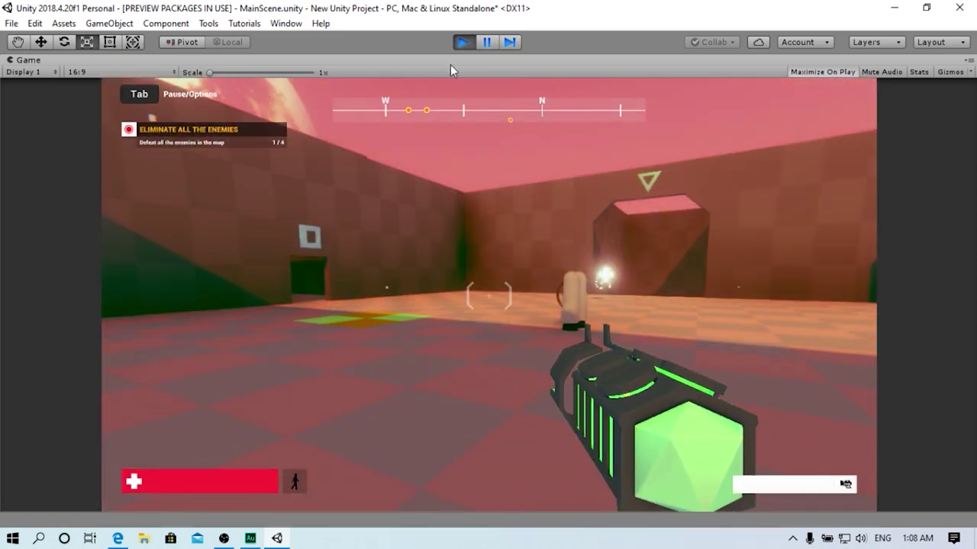
pyautogui.click(463, 42)
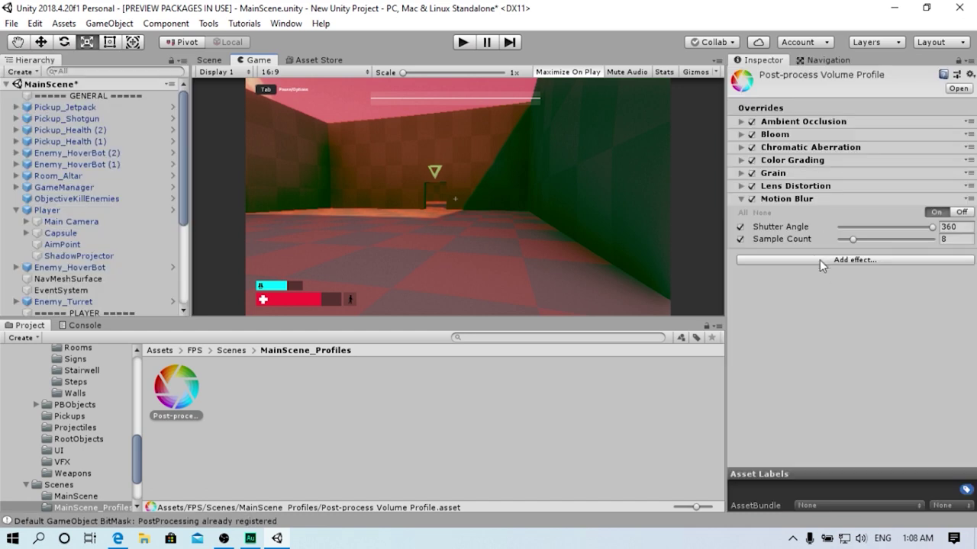
# Collapse Motion Blur and add a Vignette effect with its settings expanded
pyautogui.click(749, 204)
pyautogui.click(785, 218)
pyautogui.moveTo(839, 235)
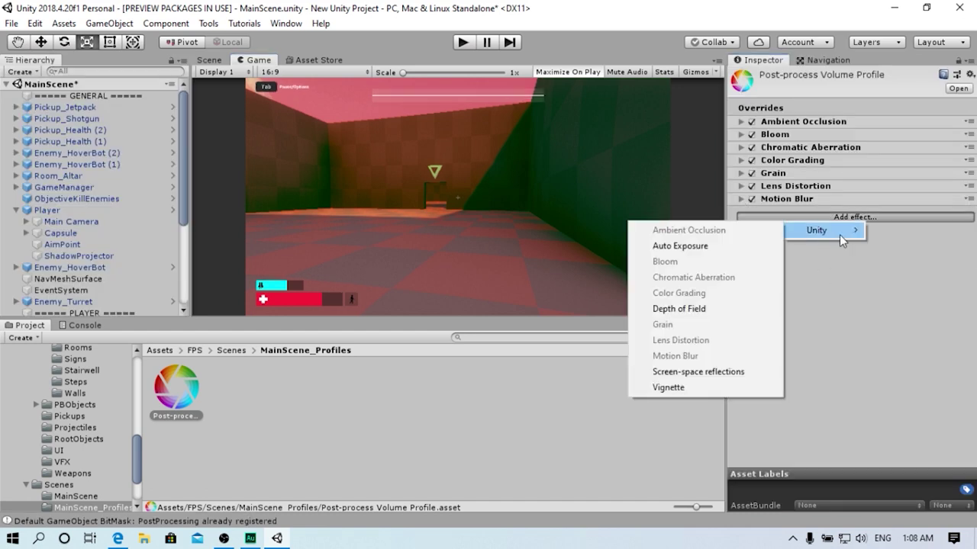
pyautogui.click(686, 386)
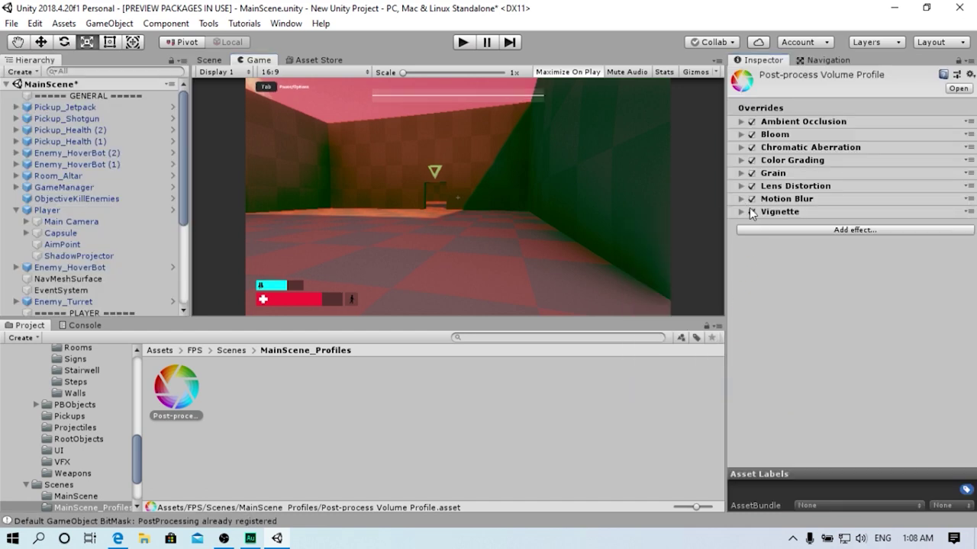
pyautogui.click(742, 212)
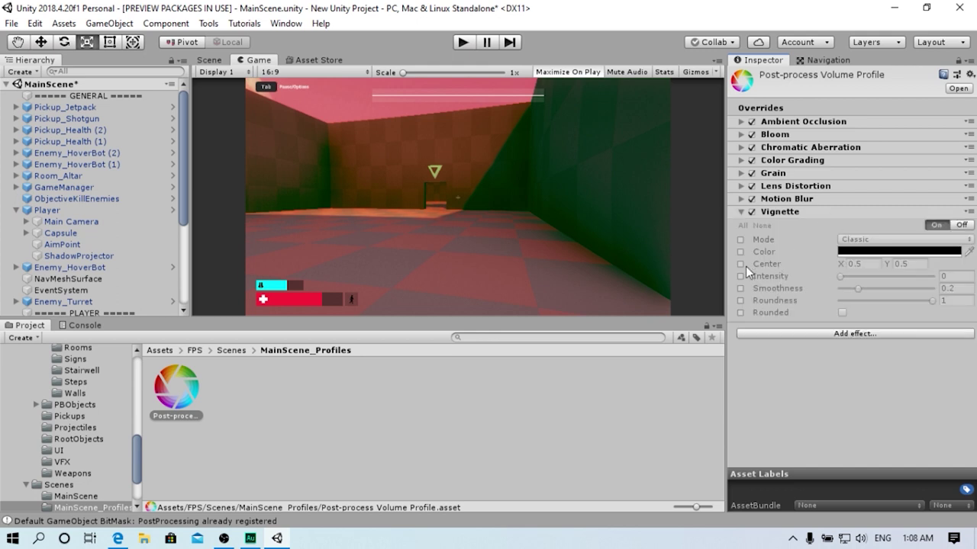
# Enable the Rounded, Roundness, Smoothness and Intensity overrides and raise Intensity to 0.55
pyautogui.click(740, 312)
pyautogui.click(741, 300)
pyautogui.click(740, 288)
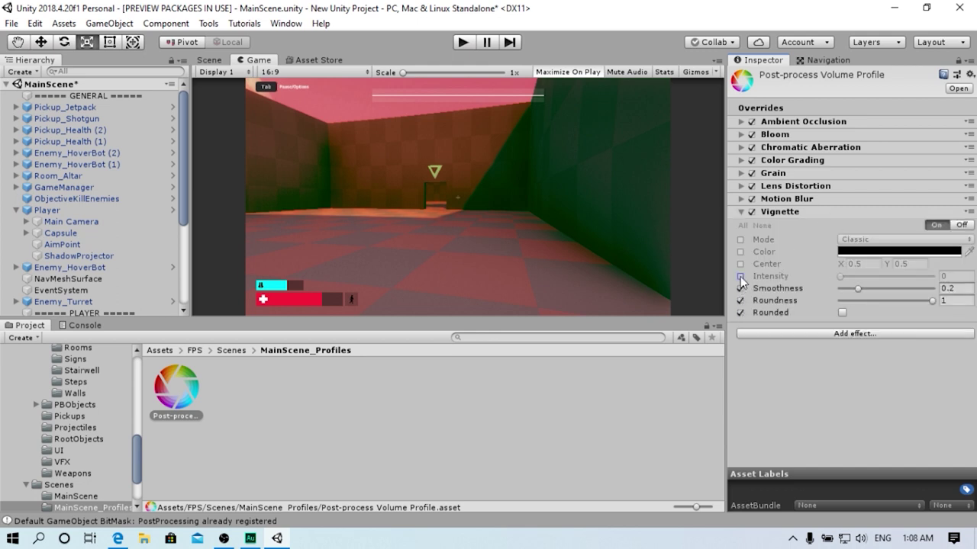
pyautogui.click(740, 276)
pyautogui.click(841, 313)
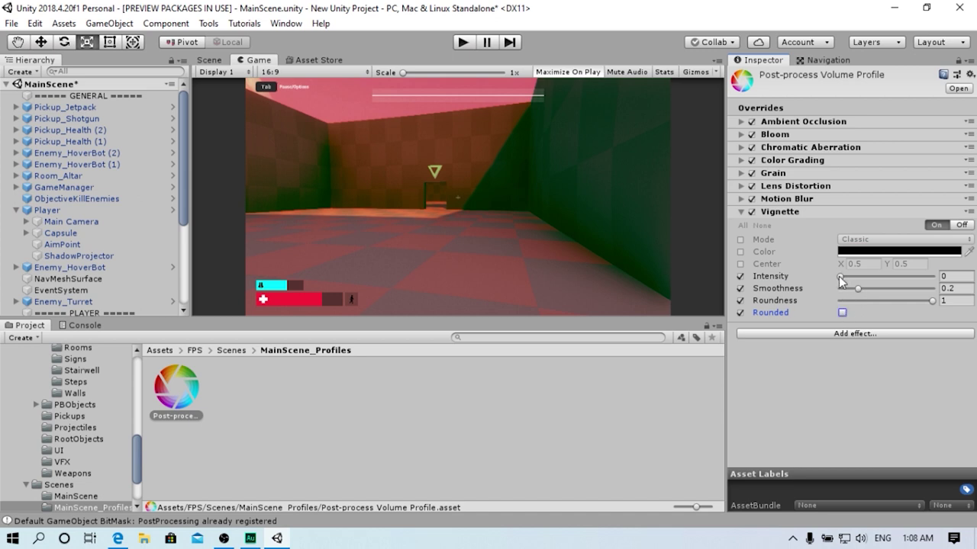
pyautogui.moveTo(839, 276)
pyautogui.mouseDown()
pyautogui.moveTo(942, 269)
pyautogui.moveTo(831, 284)
pyautogui.mouseUp()
pyautogui.moveTo(839, 276); pyautogui.dragTo(890, 278)
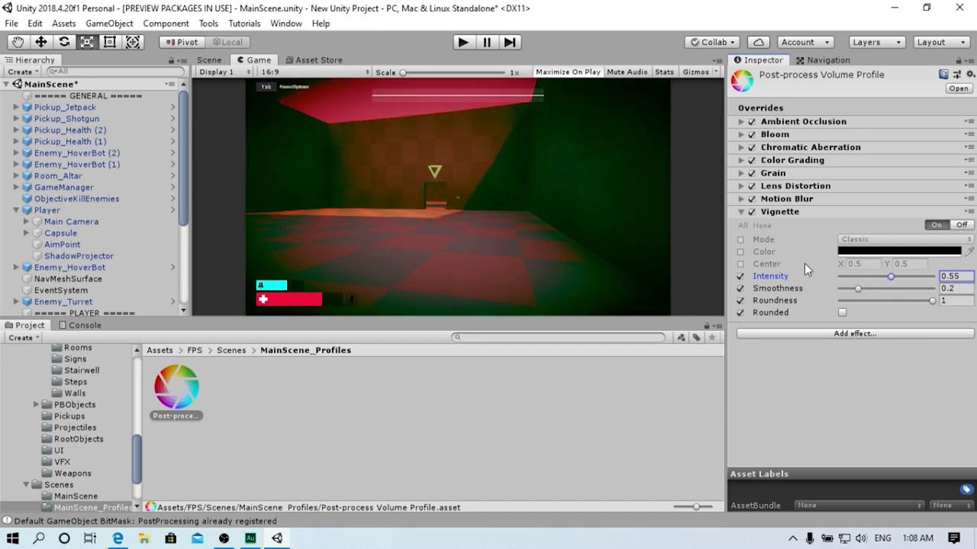
# Enable the vignette Color override, try pure red, and lower the intensity
pyautogui.click(739, 251)
pyautogui.click(847, 251)
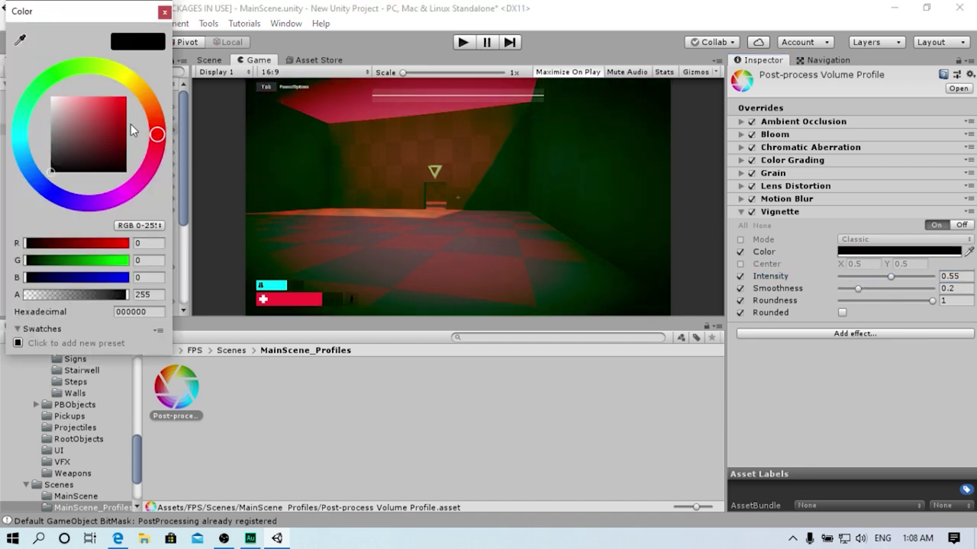
pyautogui.moveTo(134, 129); pyautogui.dragTo(126, 98)
pyautogui.click(164, 12)
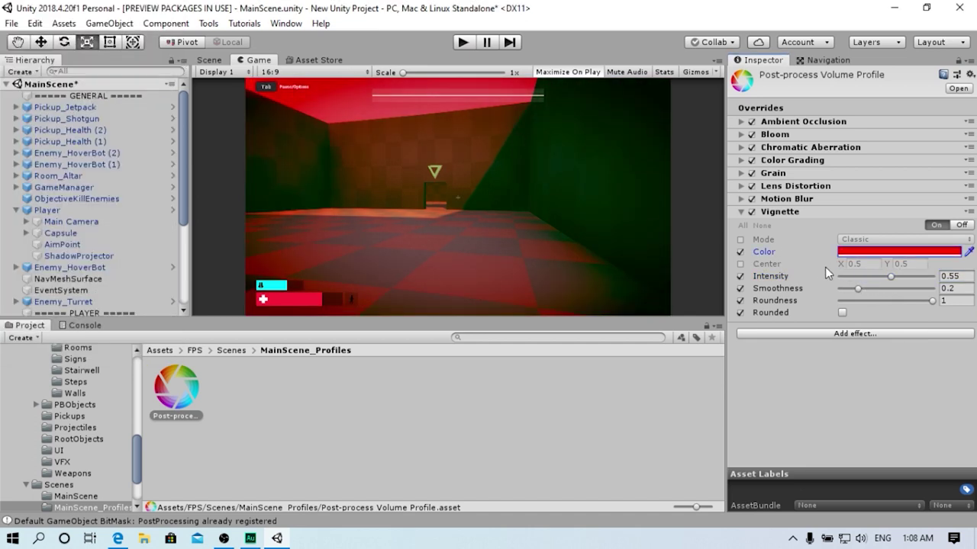
pyautogui.moveTo(890, 276)
pyautogui.mouseDown()
pyautogui.moveTo(848, 276)
pyautogui.moveTo(862, 280)
pyautogui.moveTo(838, 296)
pyautogui.moveTo(859, 298)
pyautogui.mouseUp()
# Set the vignette colour back to black and raise the intensity again
pyautogui.click(855, 252)
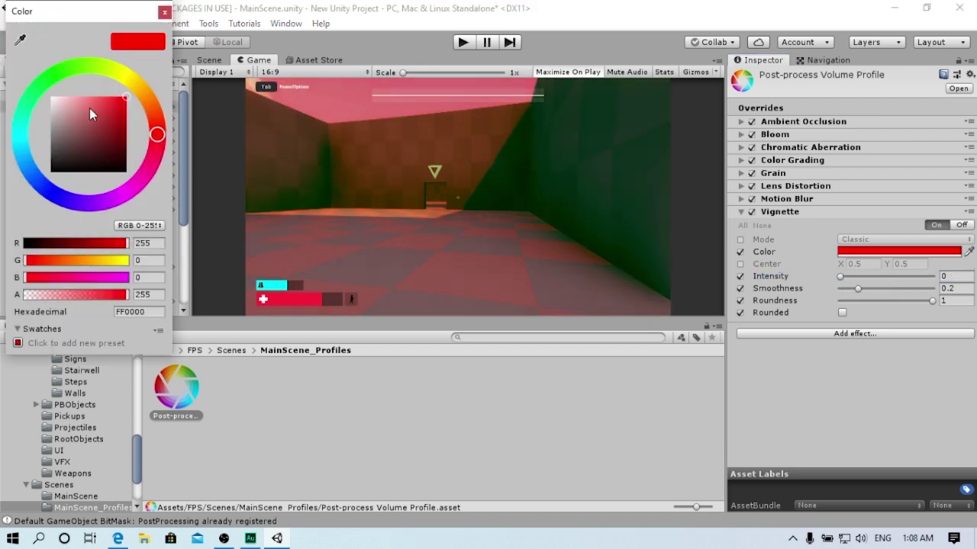
pyautogui.click(98, 168)
pyautogui.click(164, 12)
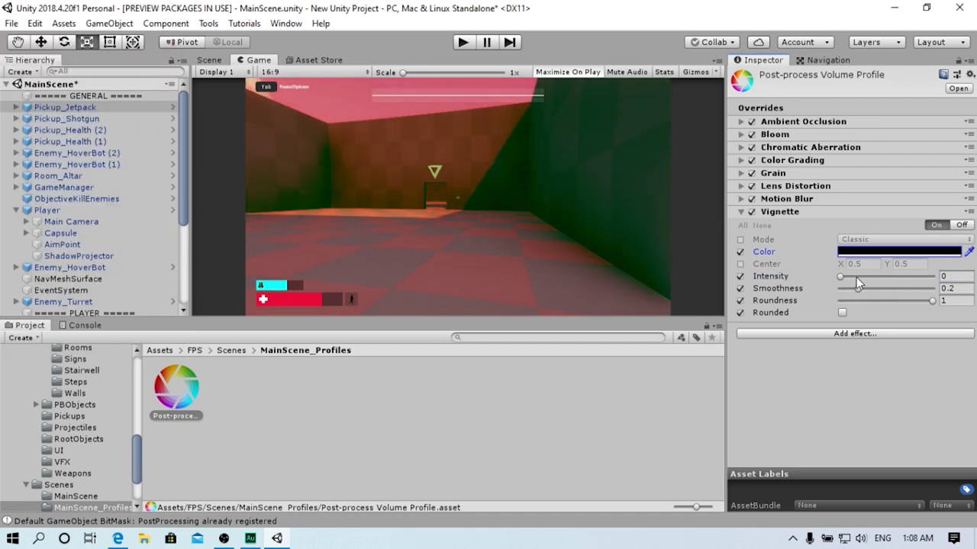
pyautogui.moveTo(840, 276); pyautogui.dragTo(881, 280)
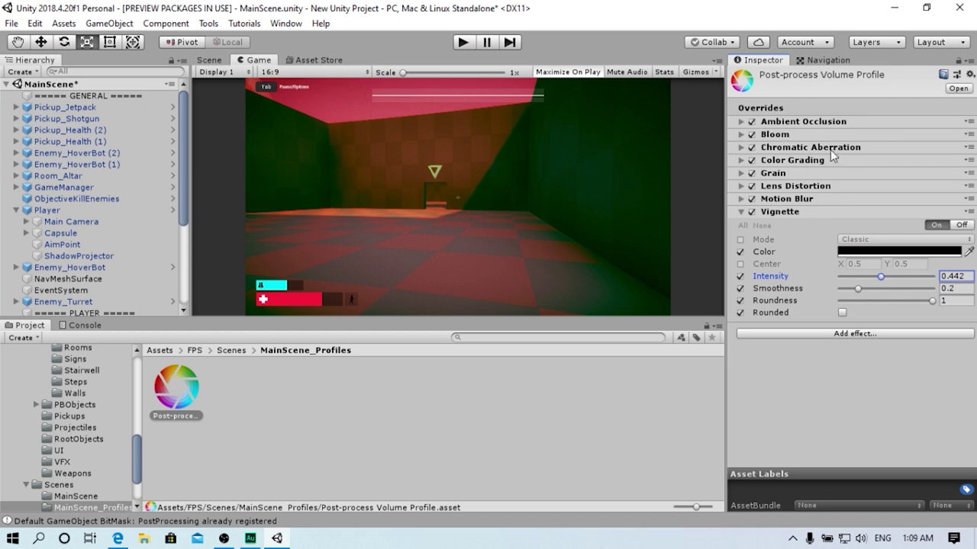
# Strengthen the vignette to about 0.75 intensity, comparing with Bloom toggled off and on
pyautogui.moveTo(880, 277)
pyautogui.mouseDown()
pyautogui.moveTo(920, 282)
pyautogui.moveTo(863, 282)
pyautogui.moveTo(895, 282)
pyautogui.mouseUp()
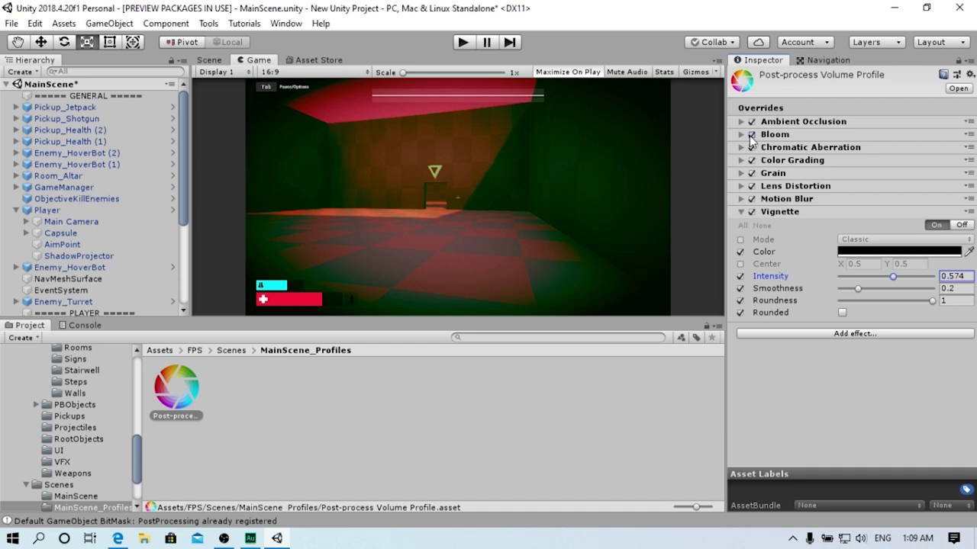
pyautogui.click(751, 135)
pyautogui.click(752, 135)
pyautogui.moveTo(892, 278); pyautogui.dragTo(910, 277)
# Make the vignette rounded with smoothness 1, compare it on and off, then fold it
pyautogui.click(842, 312)
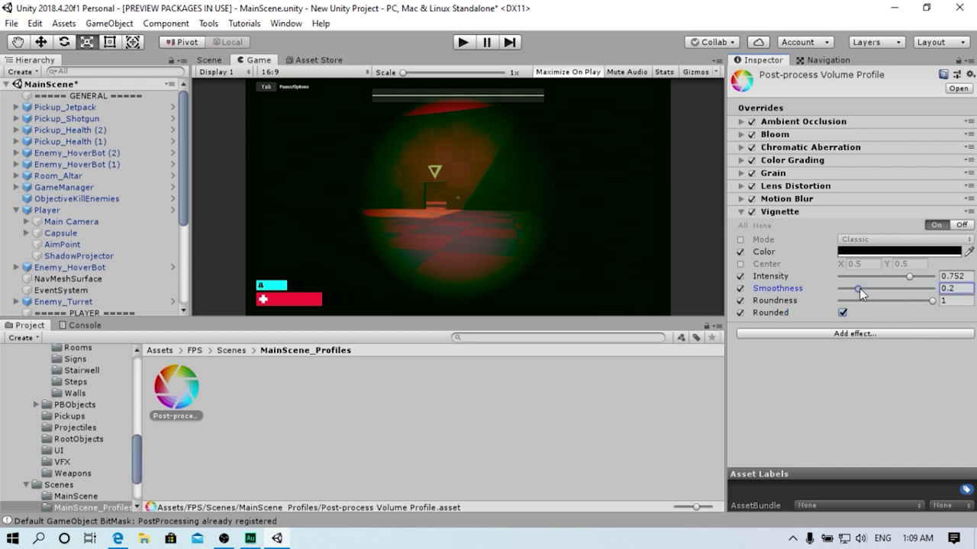
pyautogui.moveTo(859, 288)
pyautogui.mouseDown()
pyautogui.moveTo(940, 288)
pyautogui.moveTo(847, 279)
pyautogui.mouseUp()
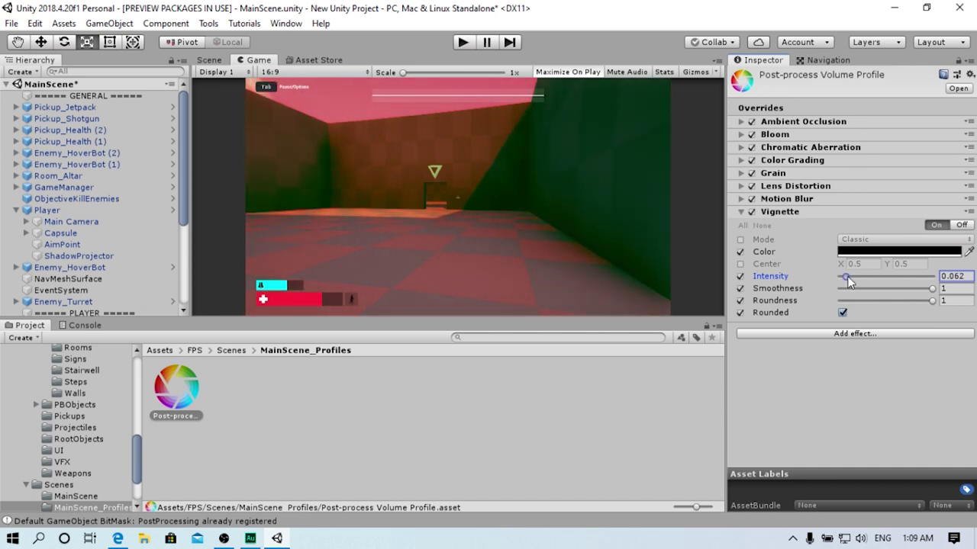
pyautogui.click(750, 212)
pyautogui.click(752, 214)
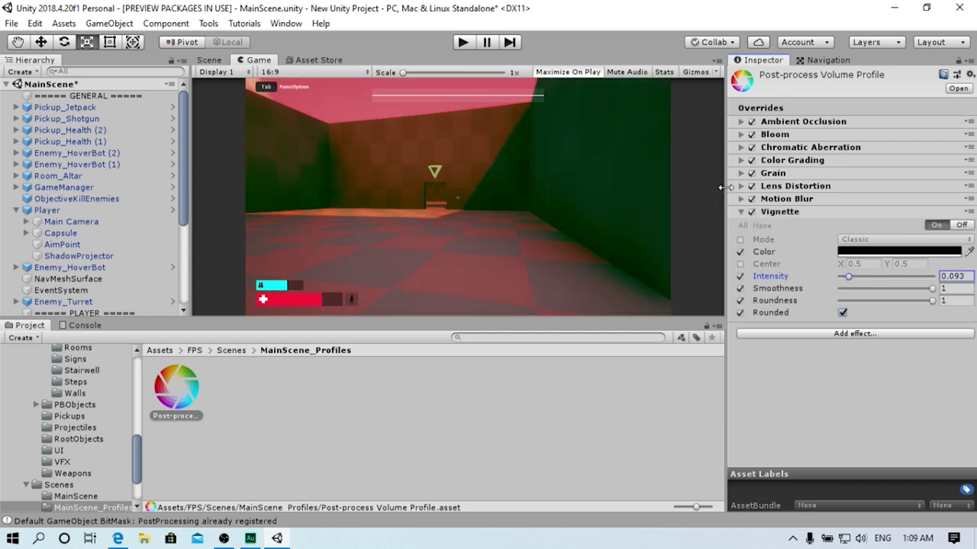
pyautogui.click(744, 211)
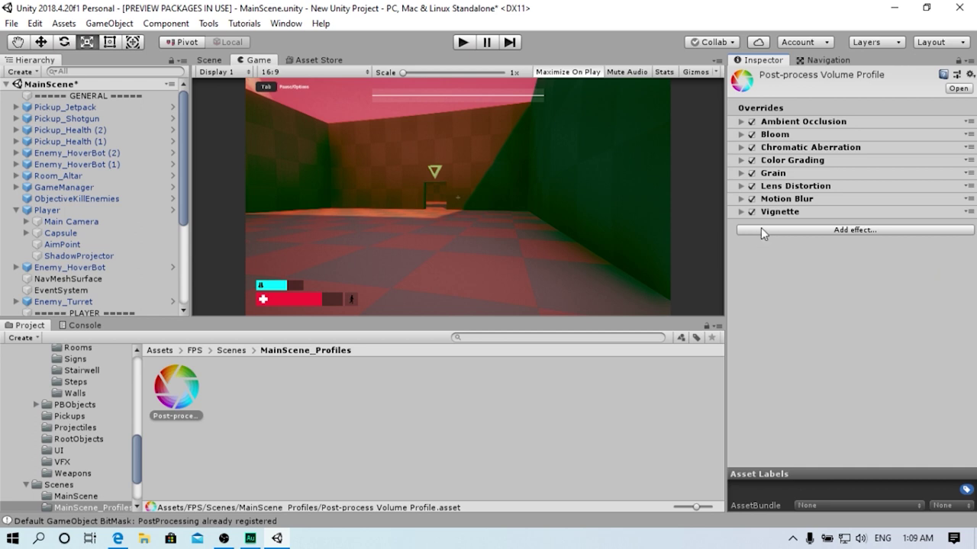
pyautogui.click(761, 228)
pyautogui.moveTo(803, 241)
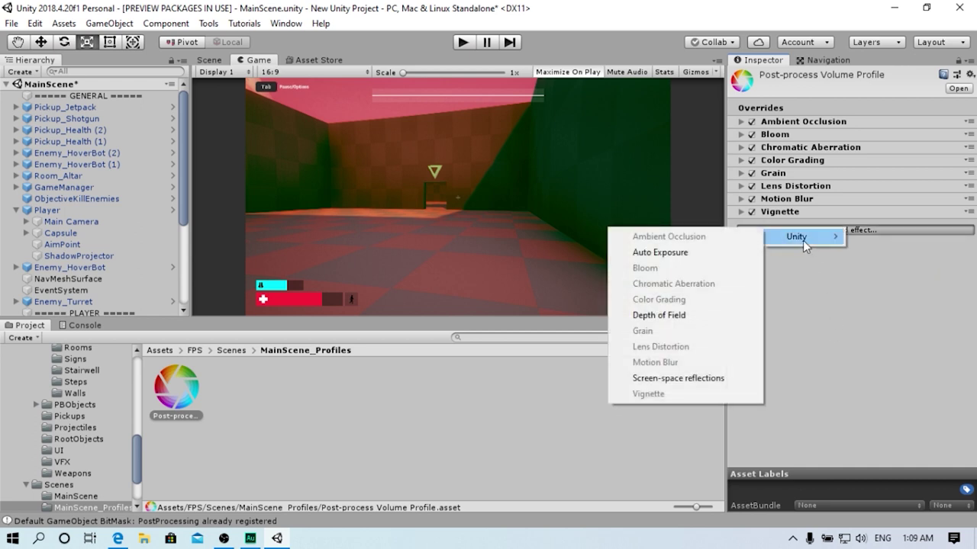
pyautogui.click(672, 318)
pyautogui.click(740, 225)
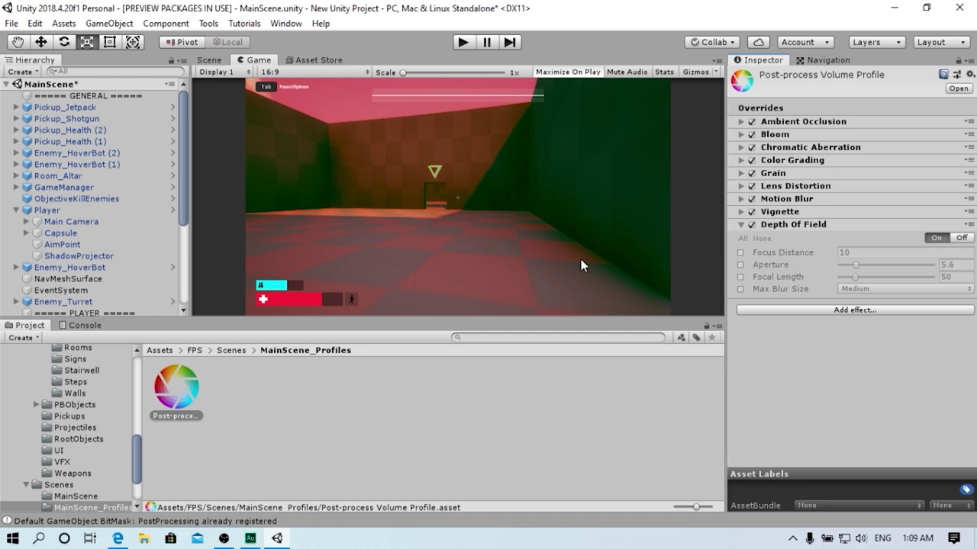
pyautogui.click(739, 289)
pyautogui.click(739, 277)
pyautogui.click(739, 264)
pyautogui.click(740, 253)
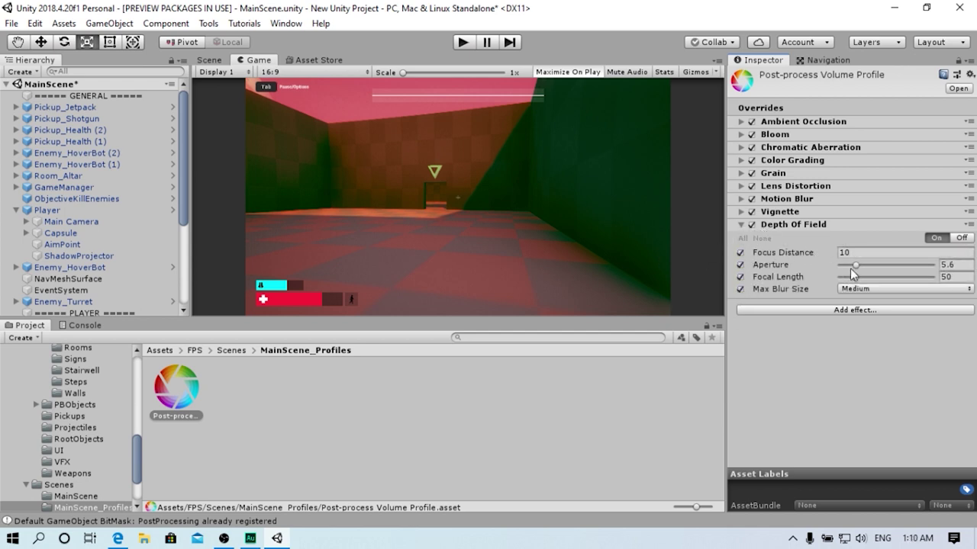
pyautogui.moveTo(790, 256); pyautogui.dragTo(643, 254)
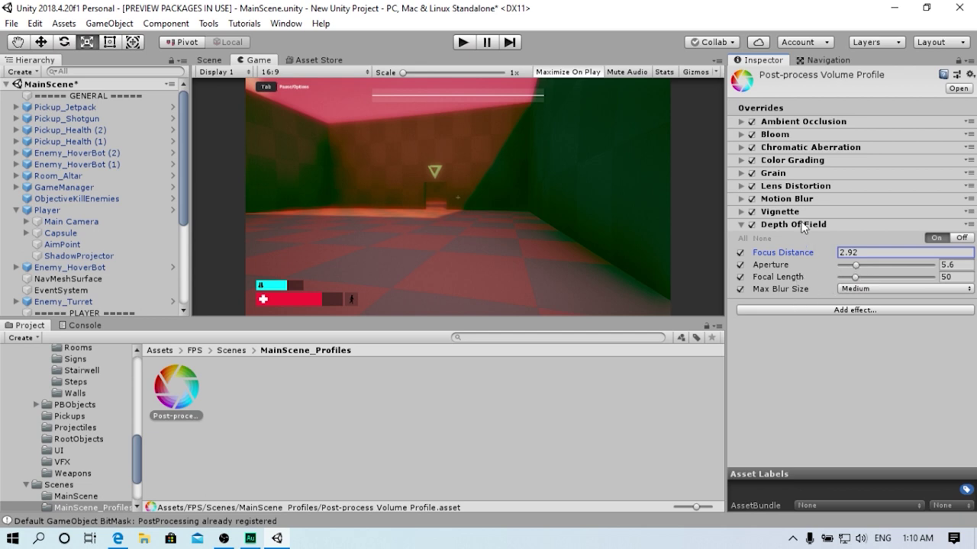
pyautogui.moveTo(857, 266)
pyautogui.mouseDown()
pyautogui.moveTo(804, 250)
pyautogui.moveTo(823, 244)
pyautogui.mouseUp()
pyautogui.moveTo(854, 278)
pyautogui.mouseDown()
pyautogui.moveTo(885, 276)
pyautogui.moveTo(863, 277)
pyautogui.mouseUp()
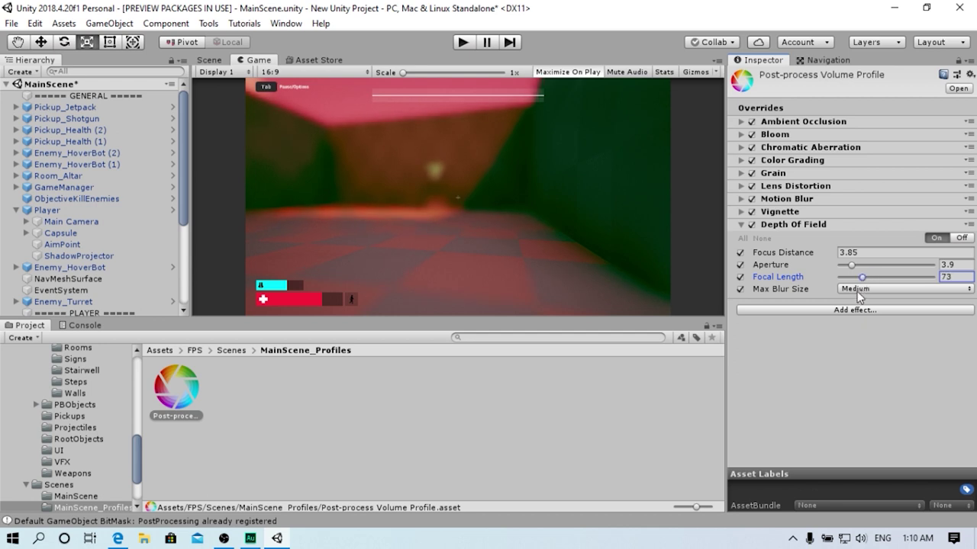
pyautogui.moveTo(851, 266)
pyautogui.mouseDown()
pyautogui.moveTo(859, 265)
pyautogui.moveTo(842, 267)
pyautogui.moveTo(857, 266)
pyautogui.mouseUp()
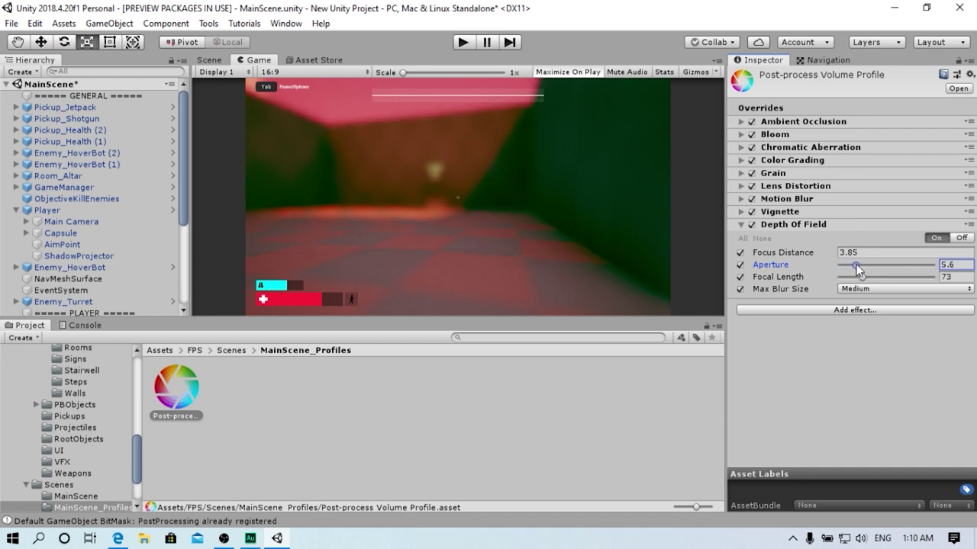
pyautogui.rightClick(778, 225)
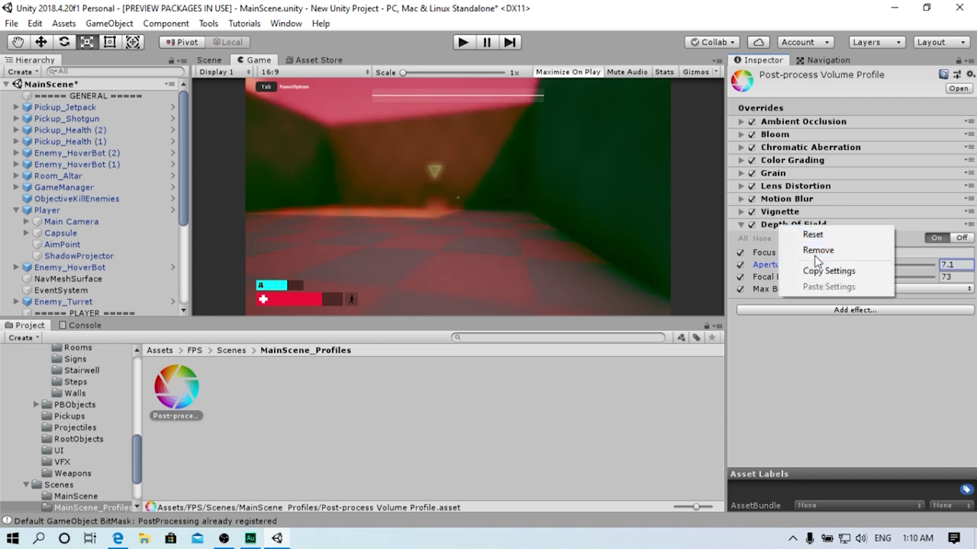
pyautogui.click(788, 246)
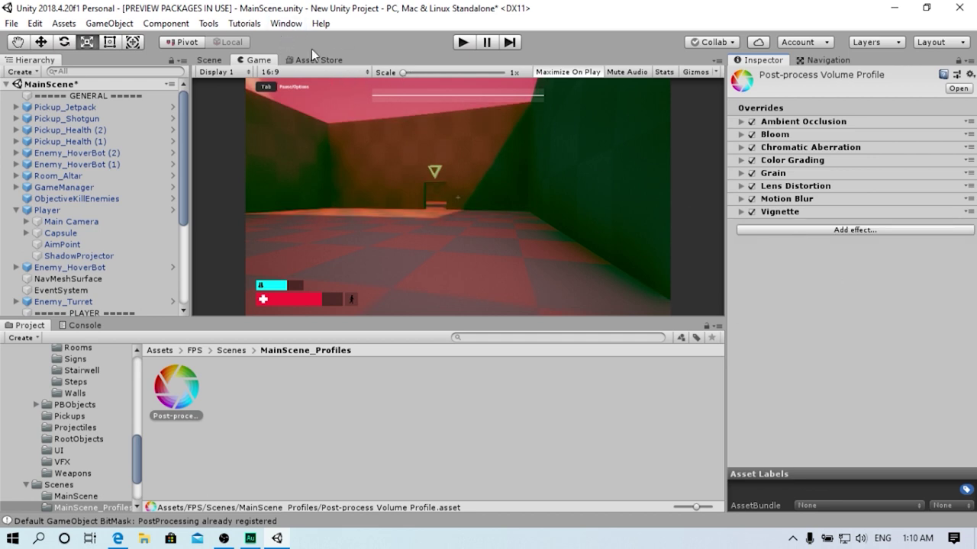
# Play-test the graded level firing and backing off the wall, then stop and expand Main Camera
pyautogui.click(465, 42)
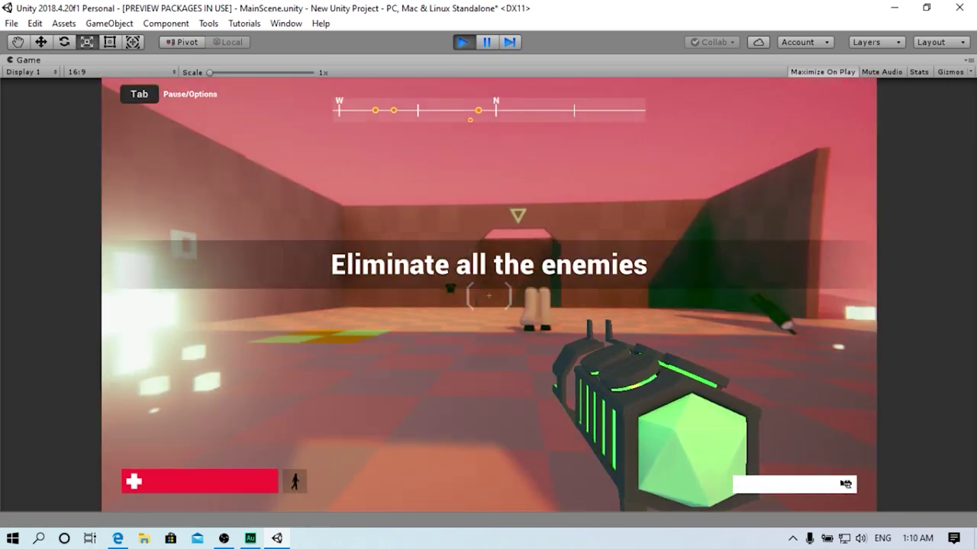
pyautogui.click(489, 295)
pyautogui.click(488, 295)
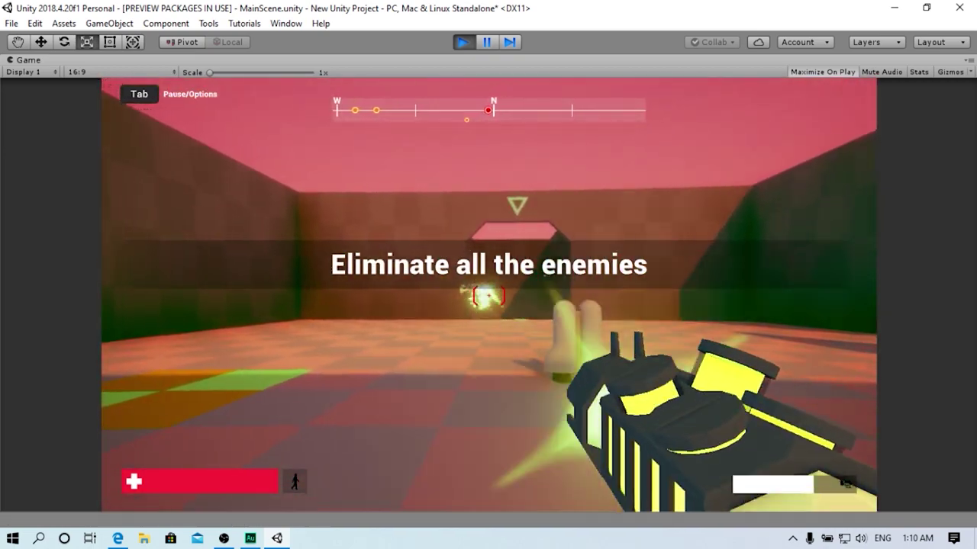
pyautogui.click(488, 295)
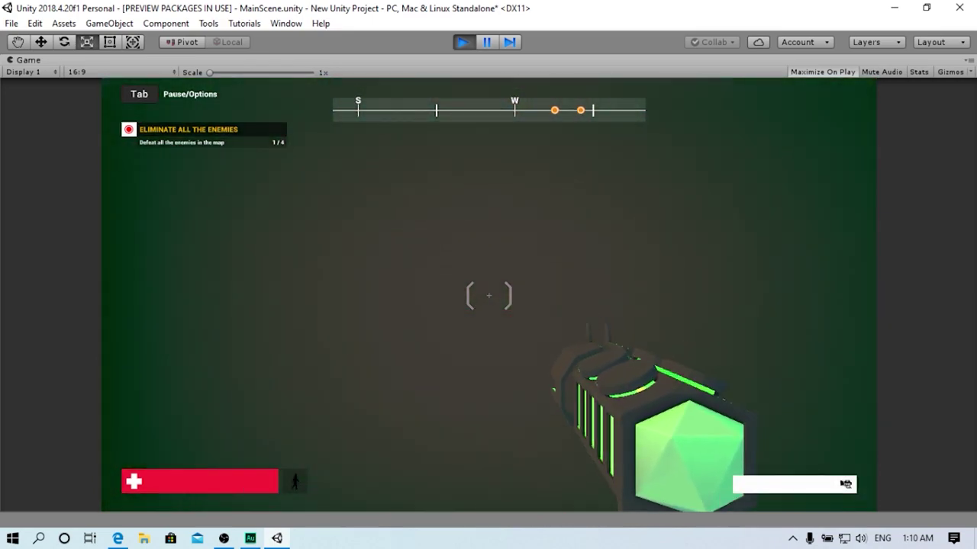
pyautogui.moveTo(488, 295)
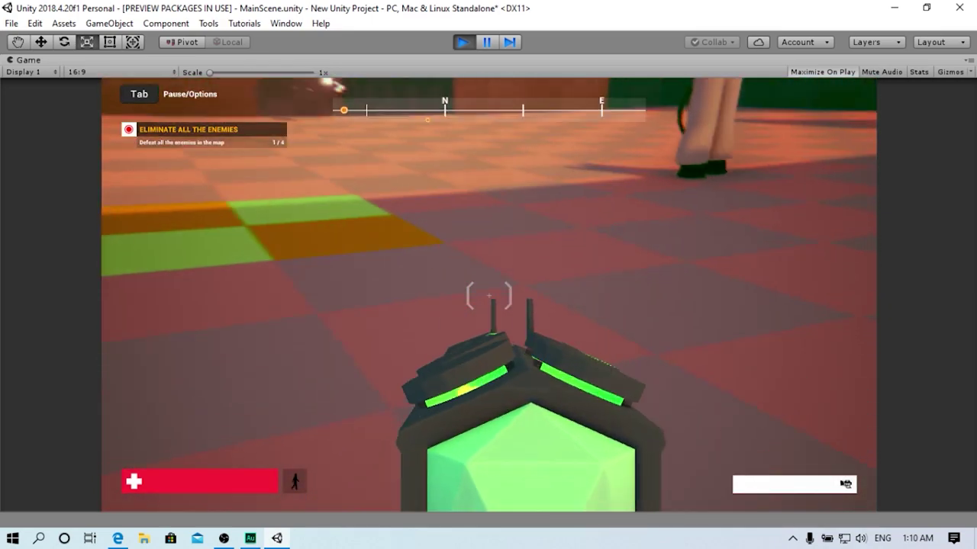
pyautogui.press('s')
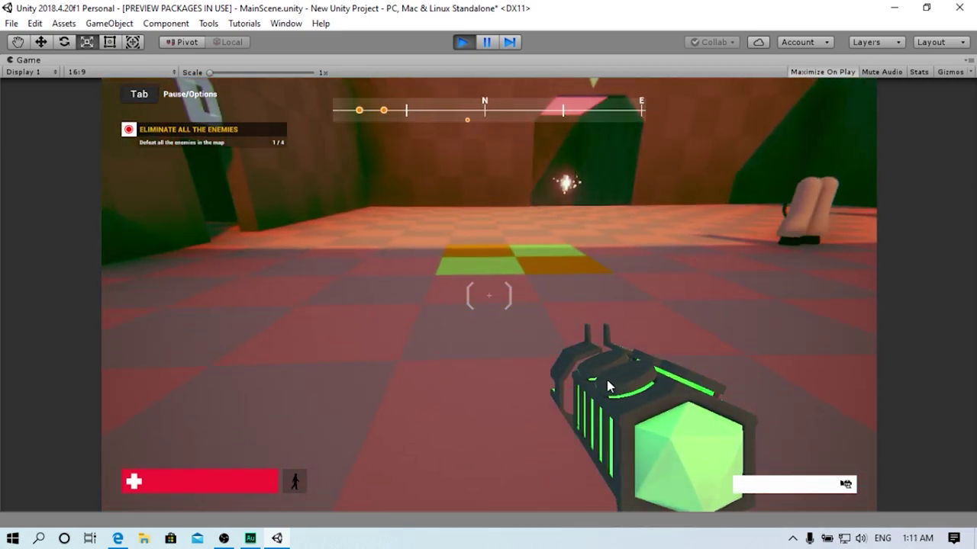
pyautogui.click(462, 42)
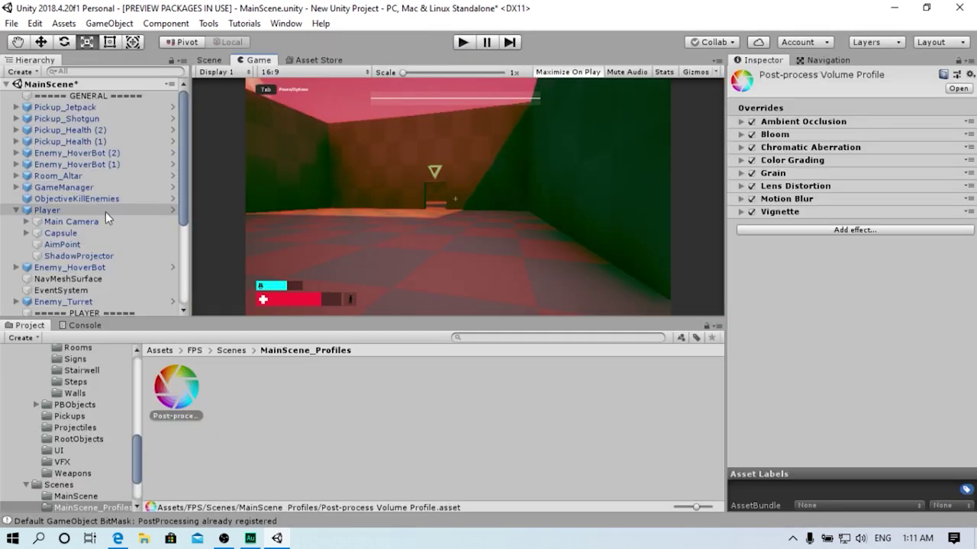
pyautogui.click(26, 221)
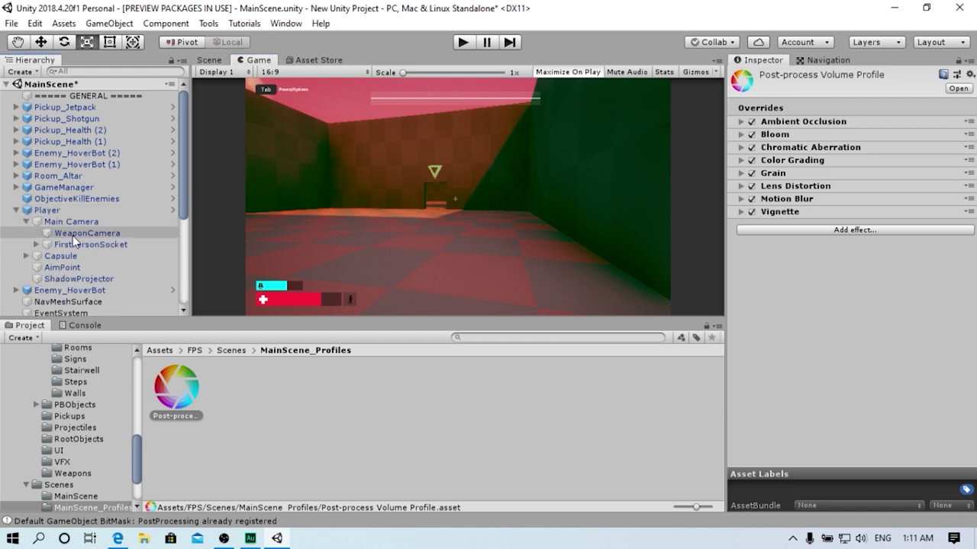
# Add a Post-process Layer component to the WeaponCamera object
pyautogui.click(75, 235)
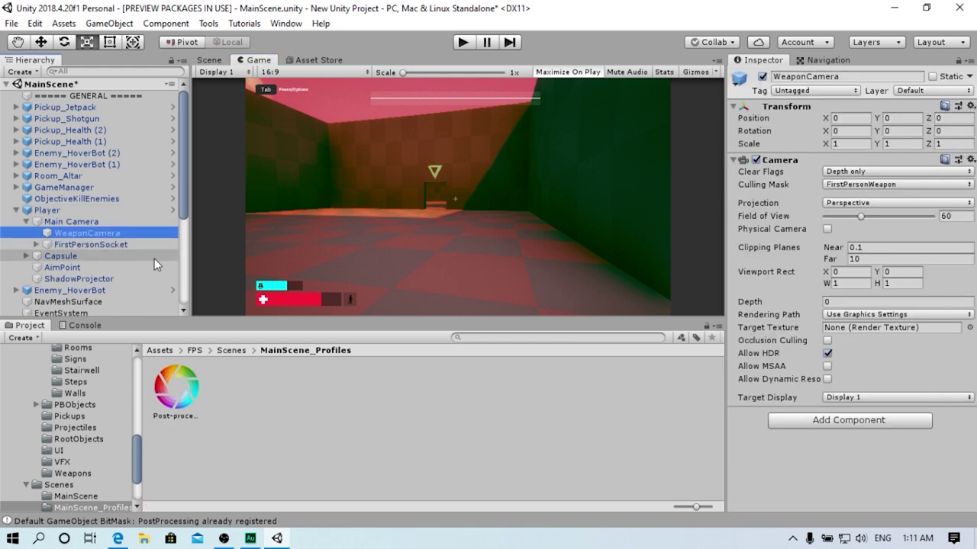
pyautogui.click(814, 422)
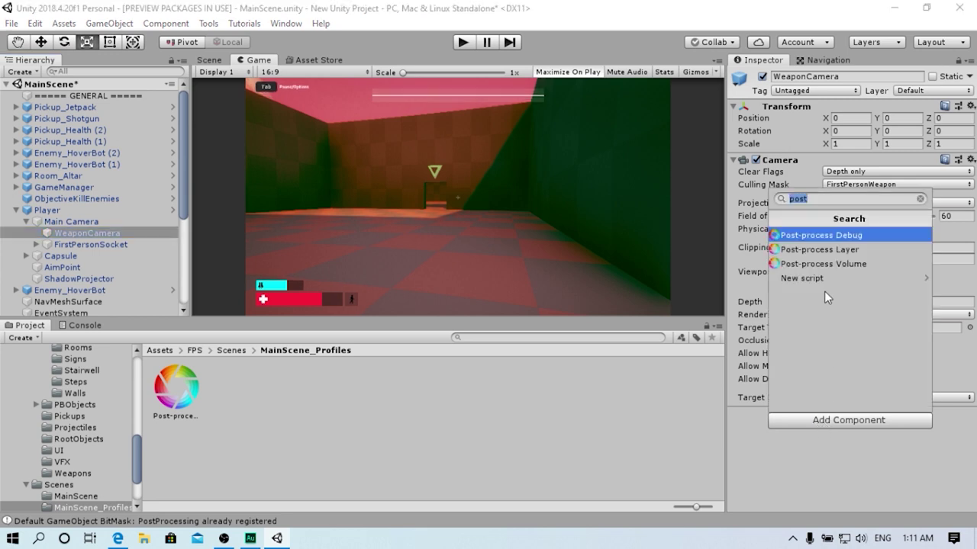
pyautogui.click(822, 249)
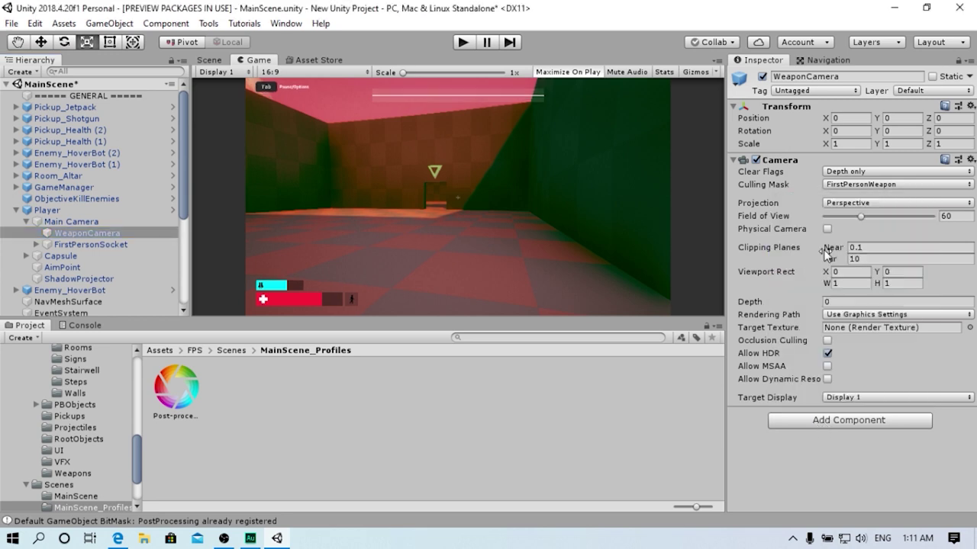
pyautogui.scroll(-4, 884, 417)
pyautogui.scroll(-2, 885, 414)
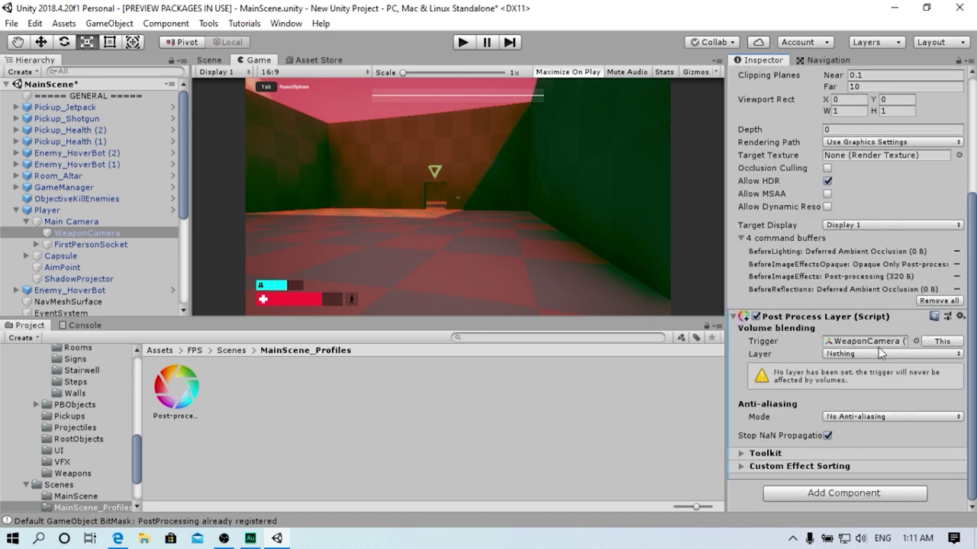
# Set the layer's volume blending to Everything and anti-aliasing mode to Temporal Anti-aliasing (TAA)
pyautogui.click(838, 355)
pyautogui.click(854, 383)
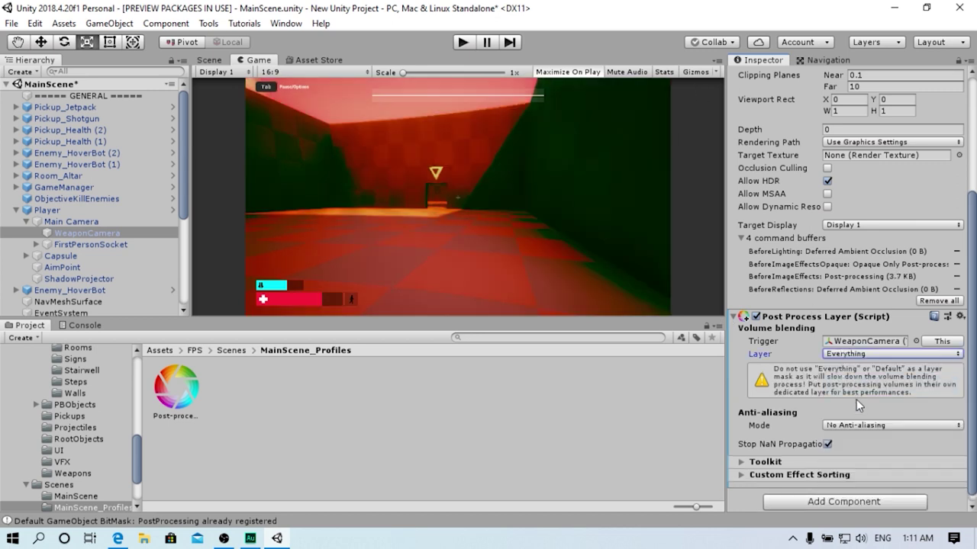
pyautogui.click(856, 425)
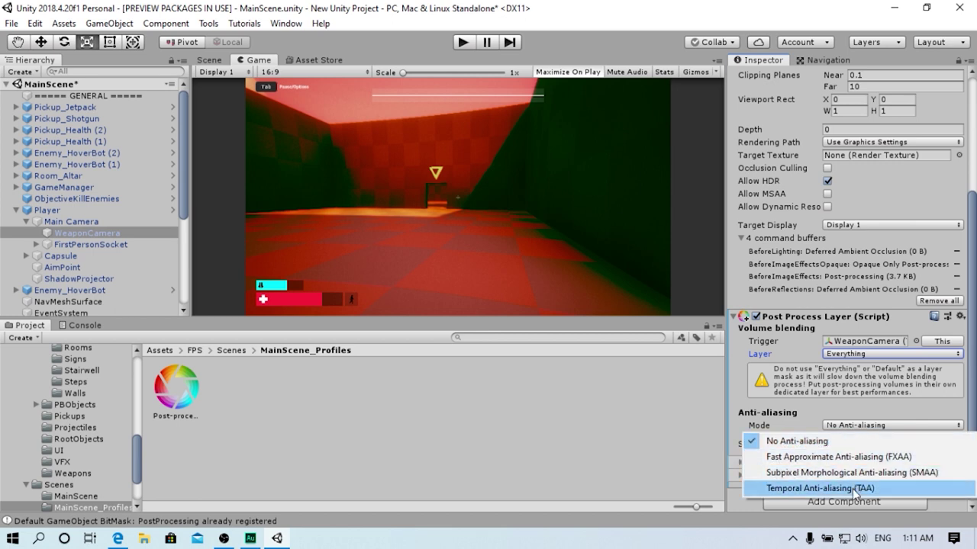
pyautogui.click(801, 483)
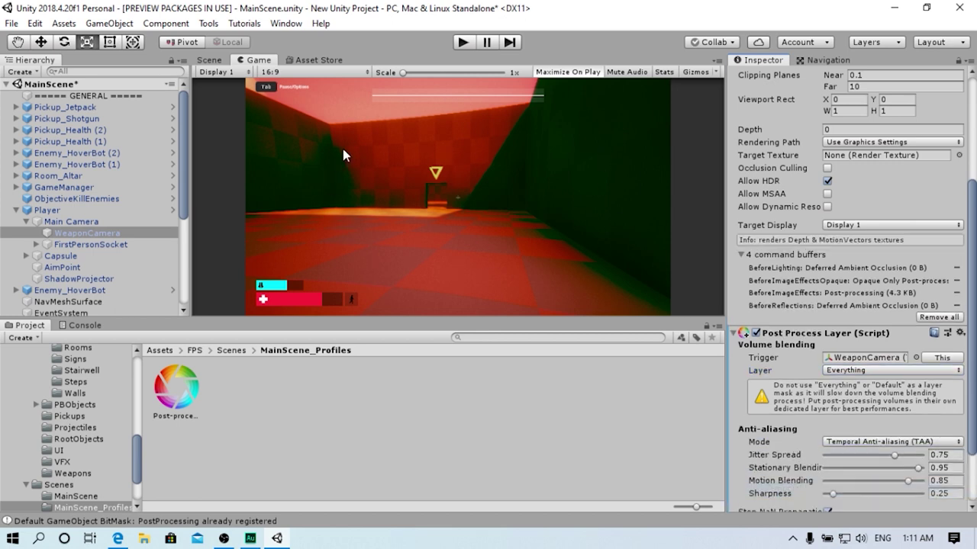
pyautogui.scroll(-5, 798, 340)
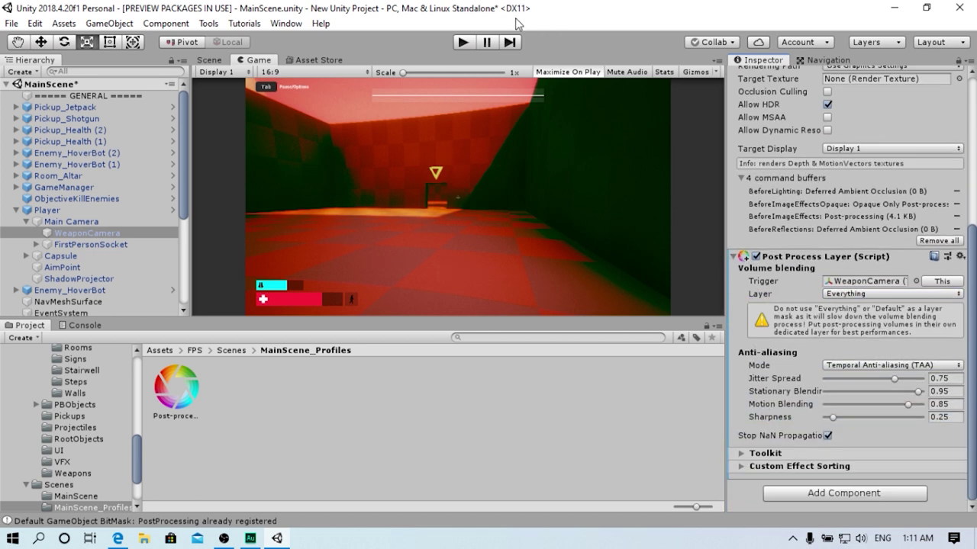
# Run a brief play-test looking around the room, then exit play mode
pyautogui.click(460, 41)
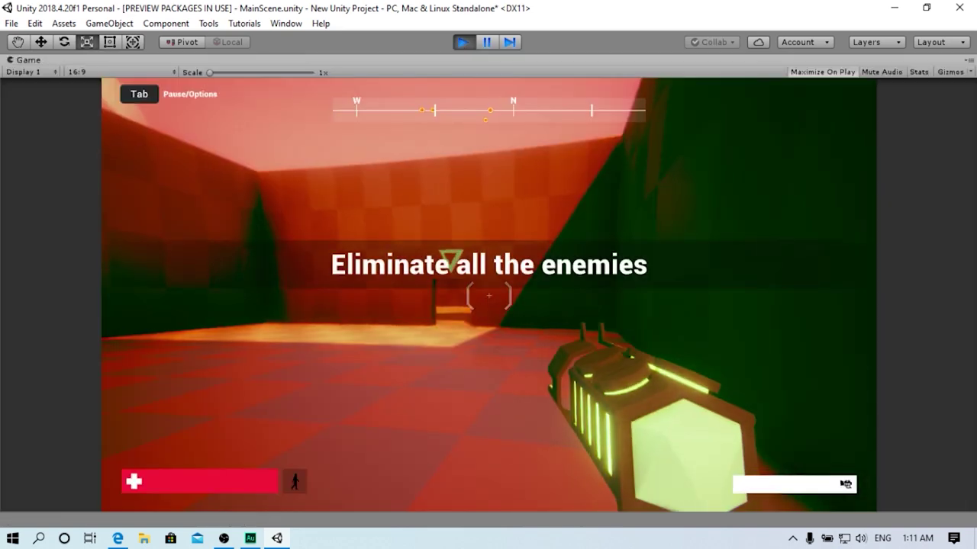
pyautogui.press('w')
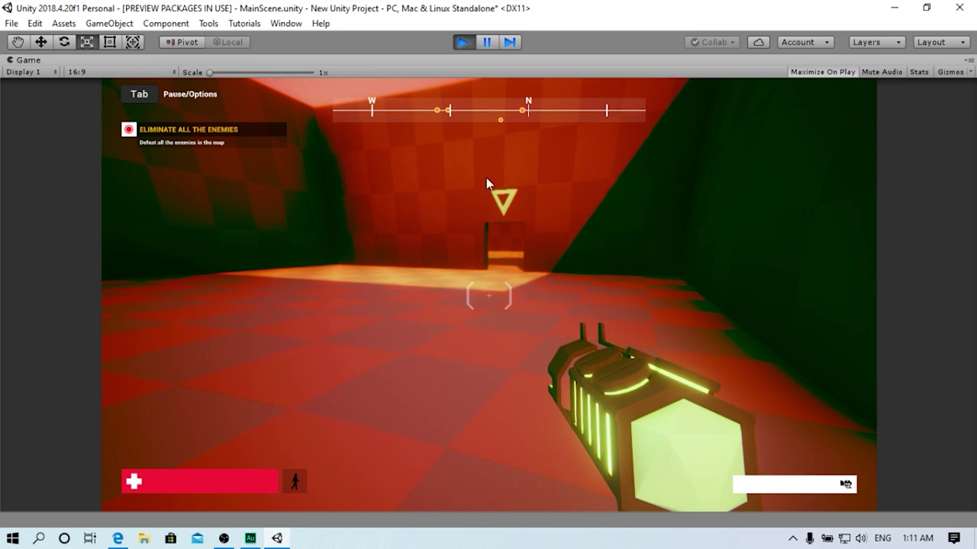
pyautogui.click(462, 43)
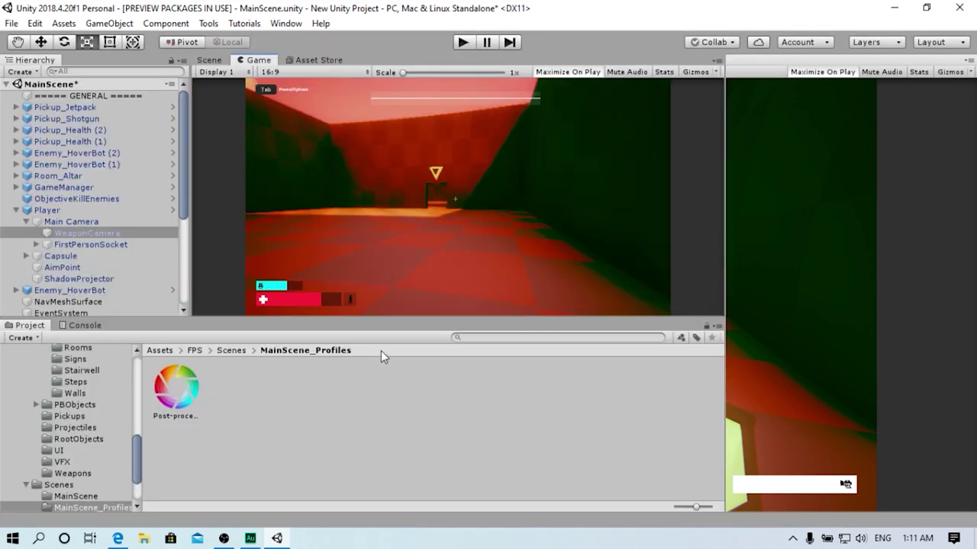
# In the post-process profile, set Bloom intensity to 2.5
pyautogui.click(180, 390)
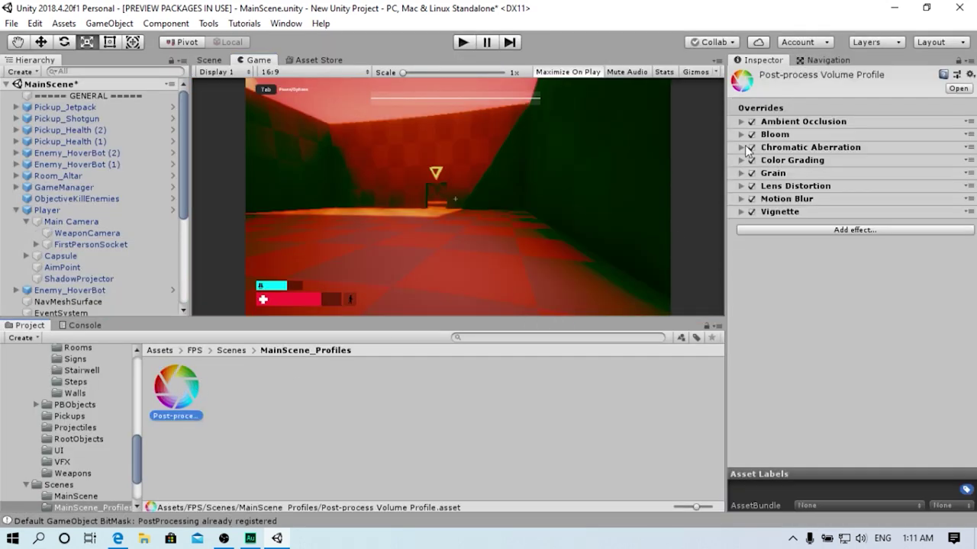
pyautogui.click(740, 134)
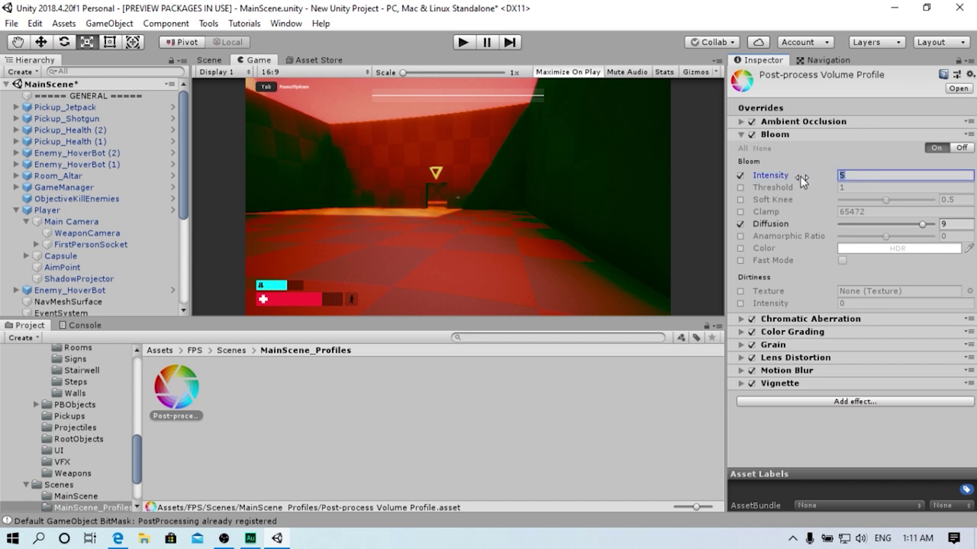
pyautogui.write('2.5')
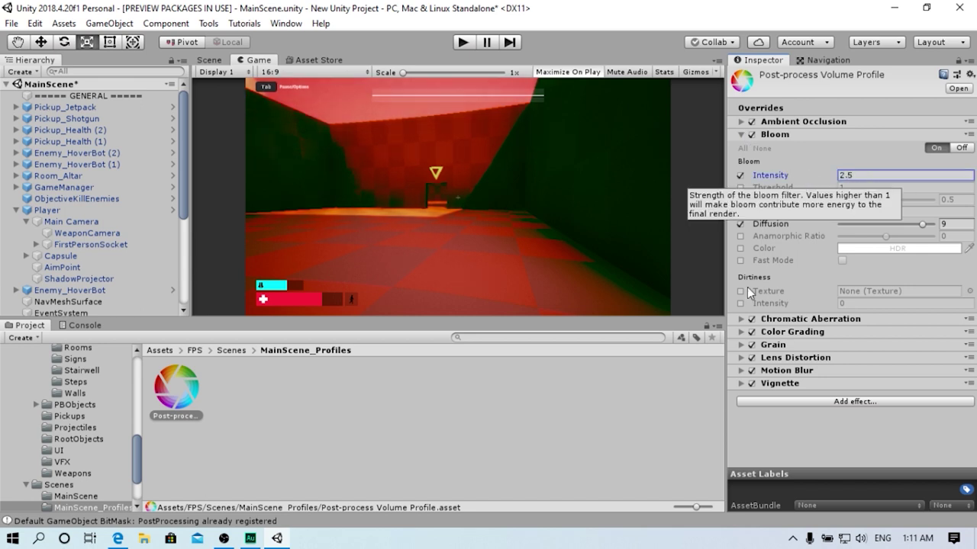
# Set Color Grading temperature to 15, adjust the Lift and Gain wheels, and collapse both sections
pyautogui.click(747, 333)
pyautogui.scroll(-5, 907, 377)
pyautogui.scroll(-5, 907, 377)
pyautogui.write('15')
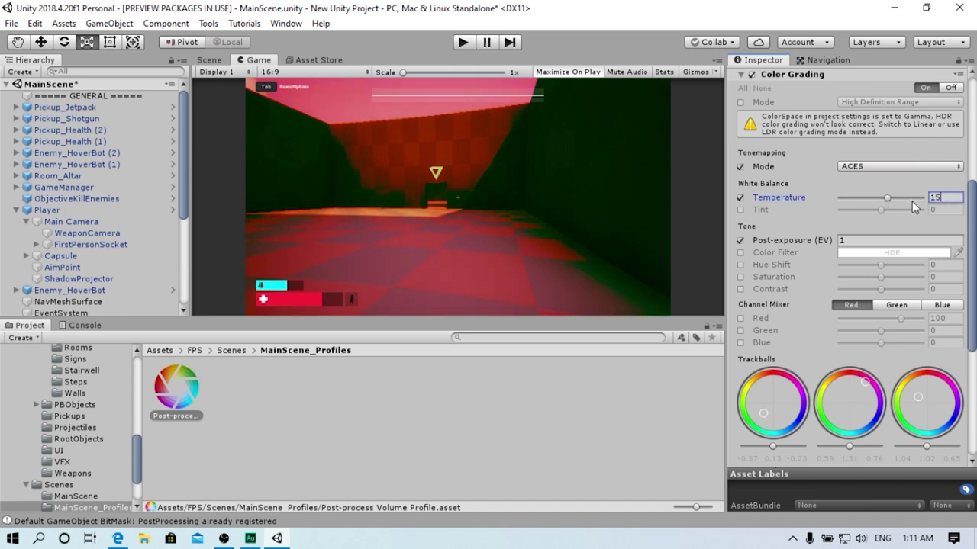
pyautogui.write('30')
pyautogui.moveTo(769, 406); pyautogui.dragTo(793, 388)
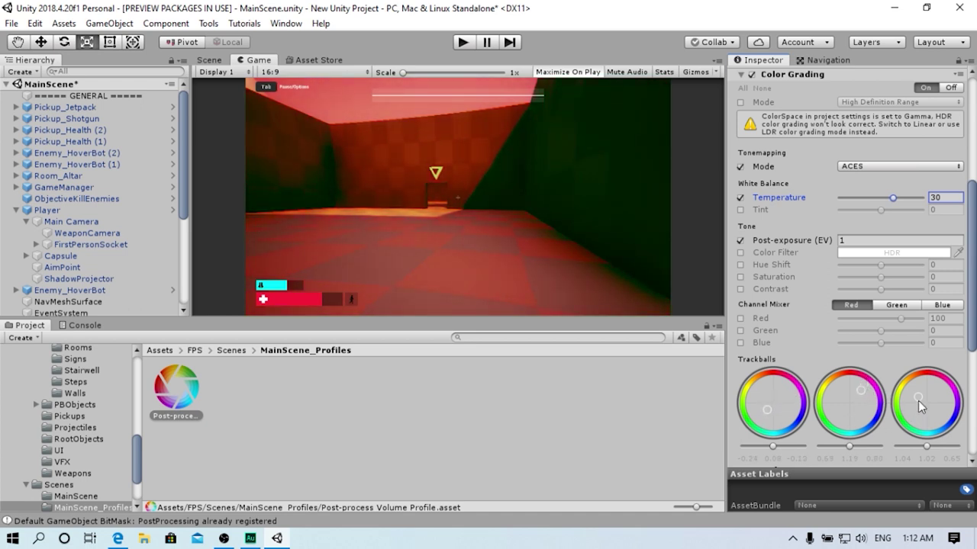
pyautogui.moveTo(919, 403); pyautogui.dragTo(944, 408)
pyautogui.write('15')
pyautogui.scroll(2, 753, 147)
pyautogui.scroll(3, 768, 180)
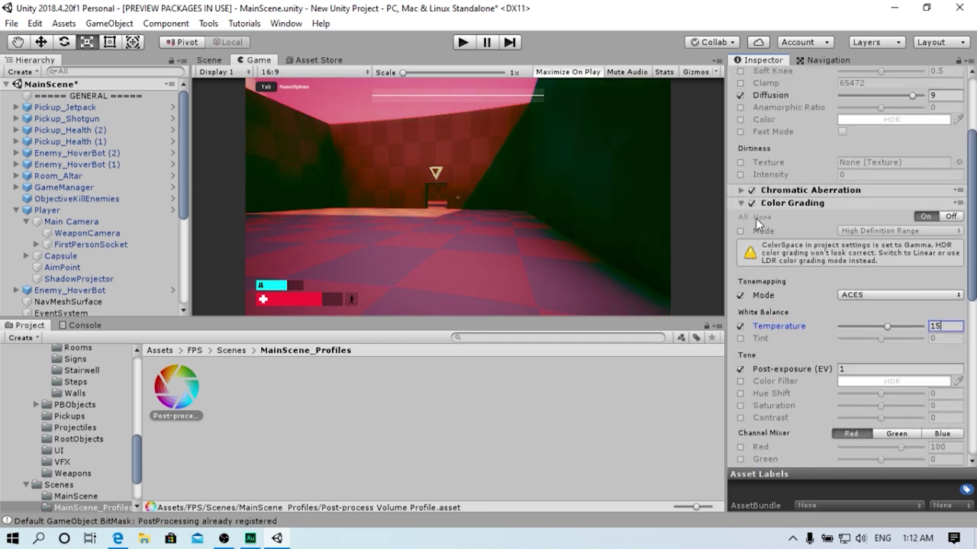
pyautogui.click(779, 206)
pyautogui.click(777, 136)
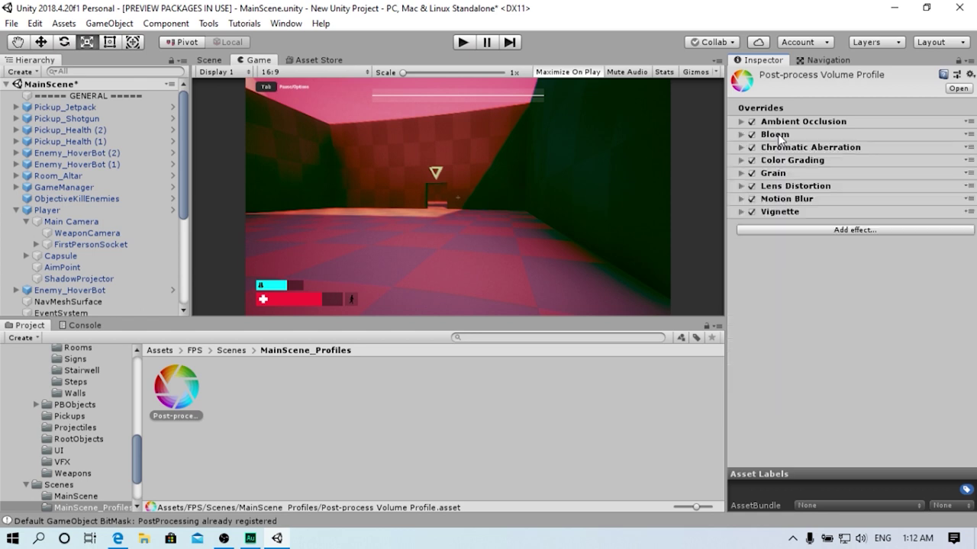
# Start a play-test, walk toward the doorway and take control of the player
pyautogui.click(461, 44)
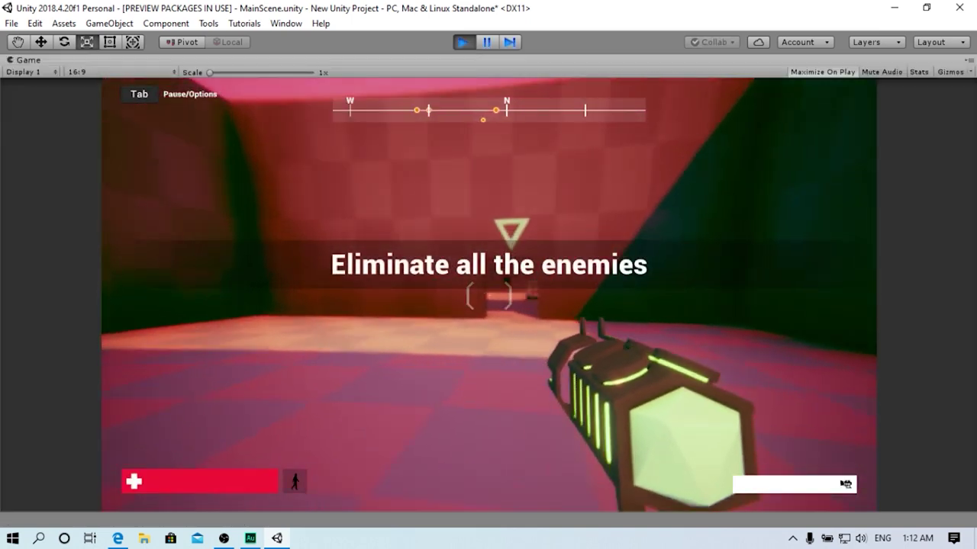
pyautogui.press('w')
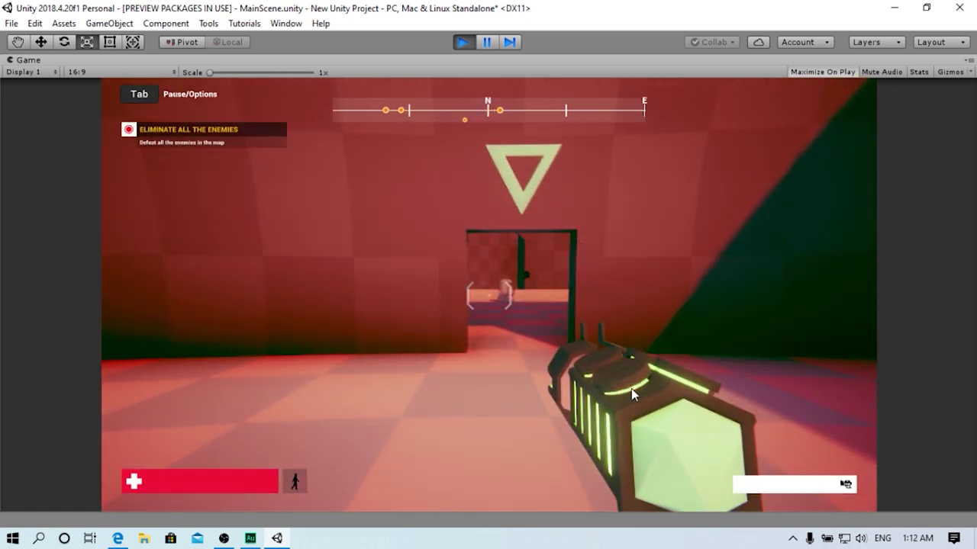
pyautogui.click(495, 267)
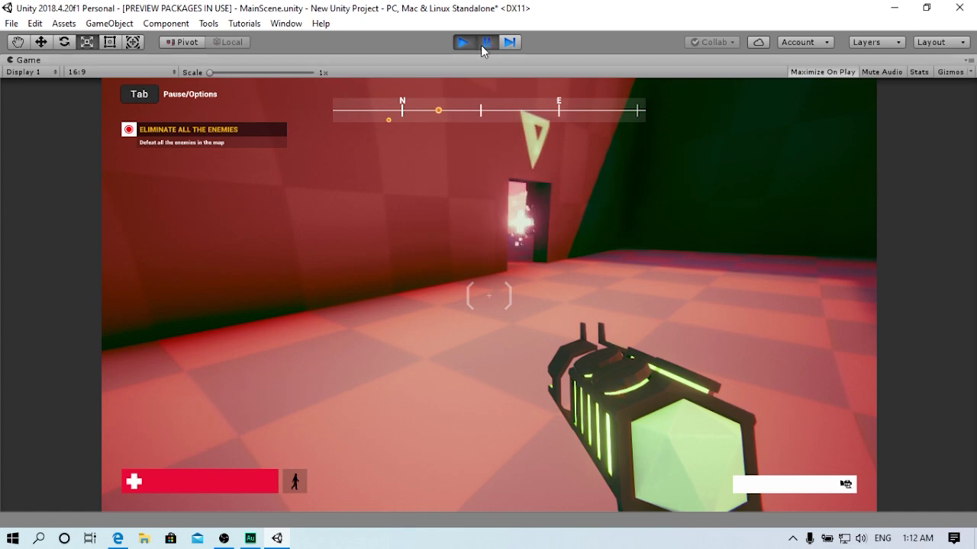
# Inspect the player's weapon in the Scene view, then resume firing in the game and release control
pyautogui.click(481, 45)
pyautogui.click(208, 60)
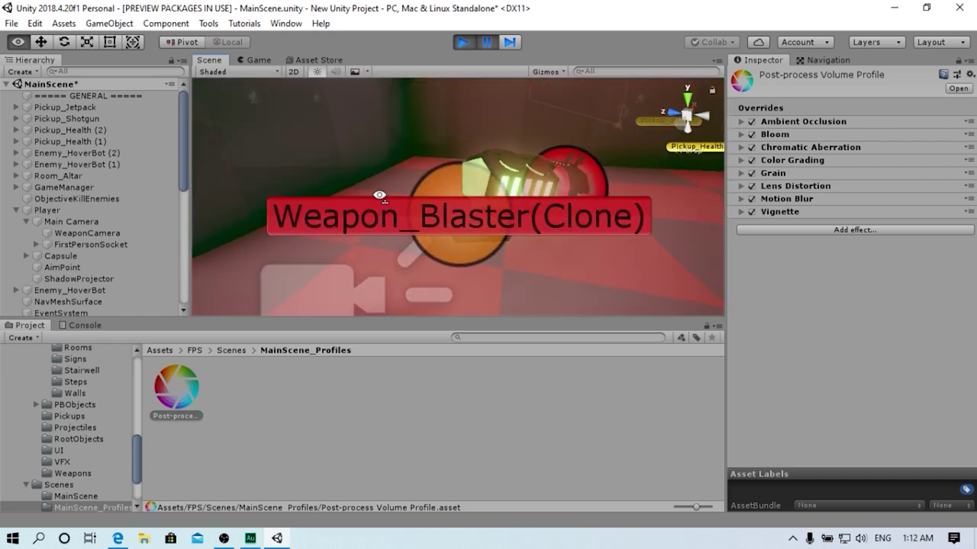
pyautogui.moveTo(379, 195); pyautogui.dragTo(436, 204, button='right')
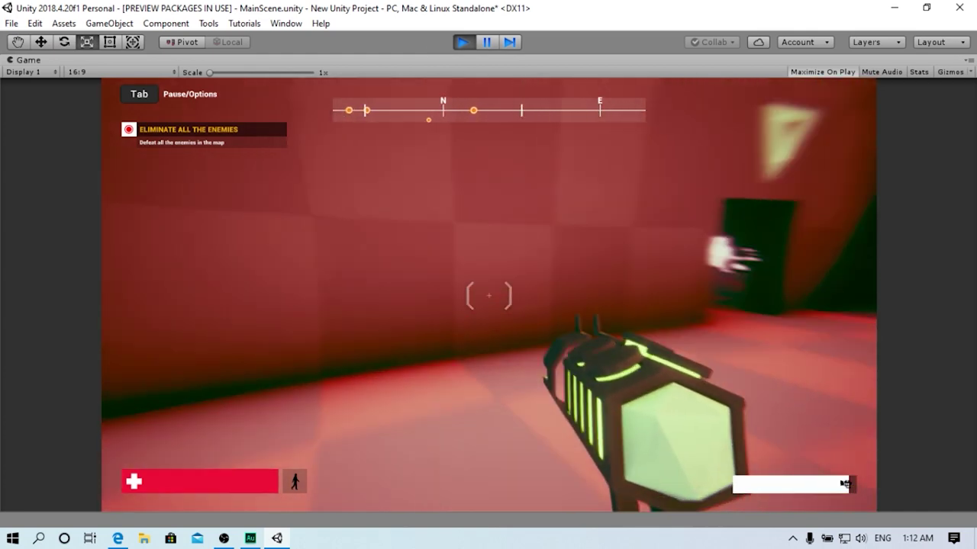
pyautogui.click(488, 295)
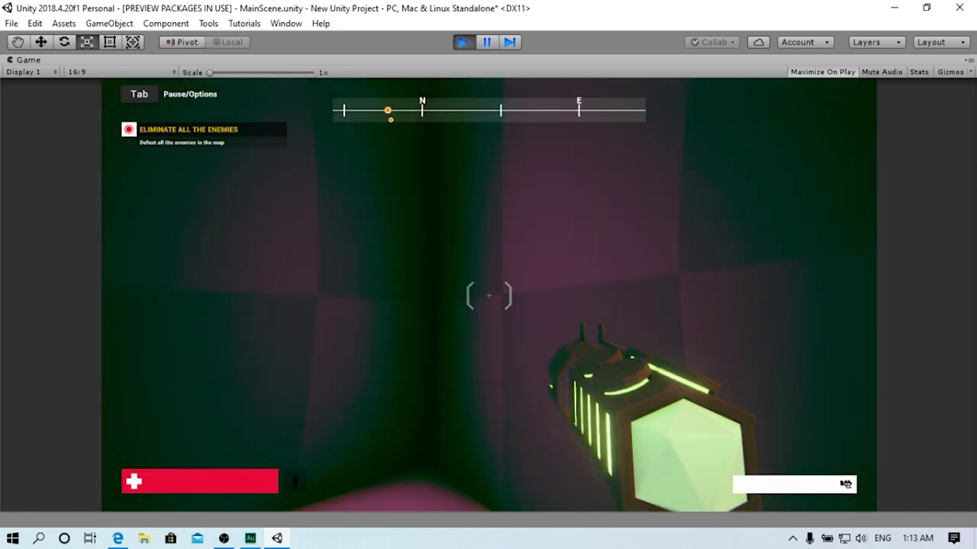
pyautogui.press('Escape')
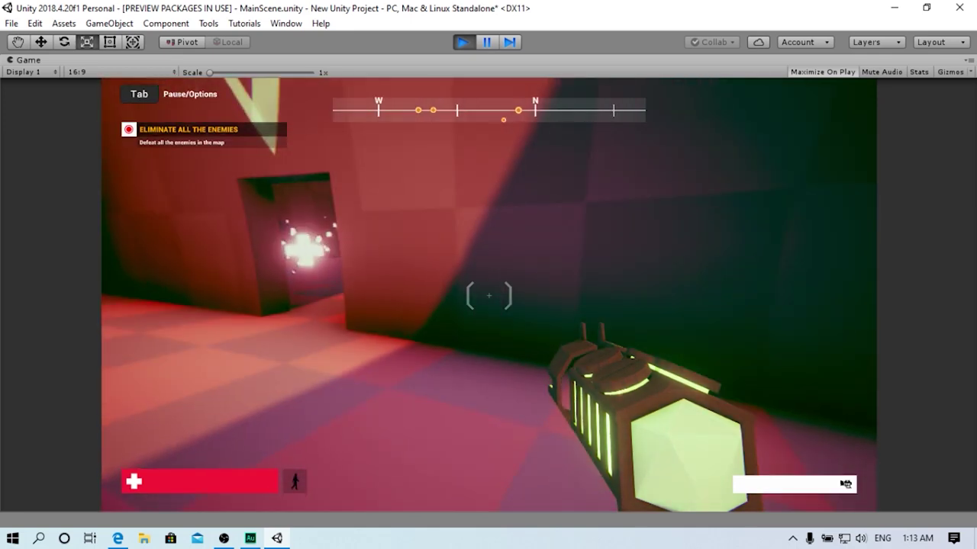
pyautogui.click(491, 46)
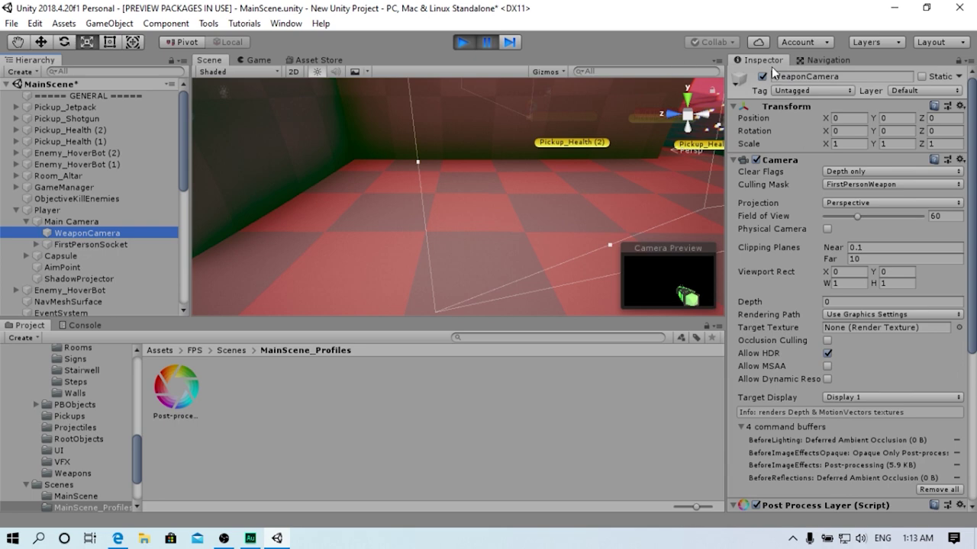
pyautogui.click(762, 77)
pyautogui.click(486, 42)
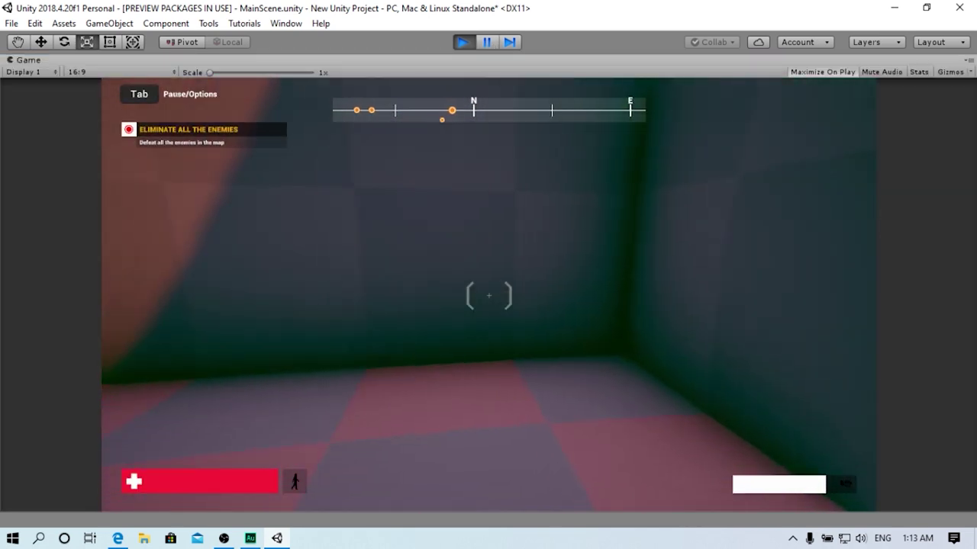
pyautogui.click(488, 295)
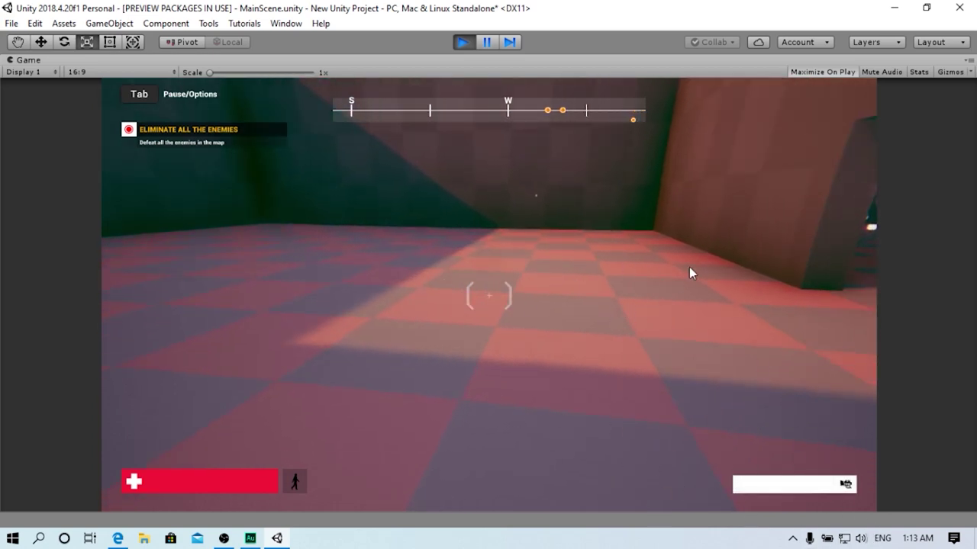
pyautogui.click(487, 43)
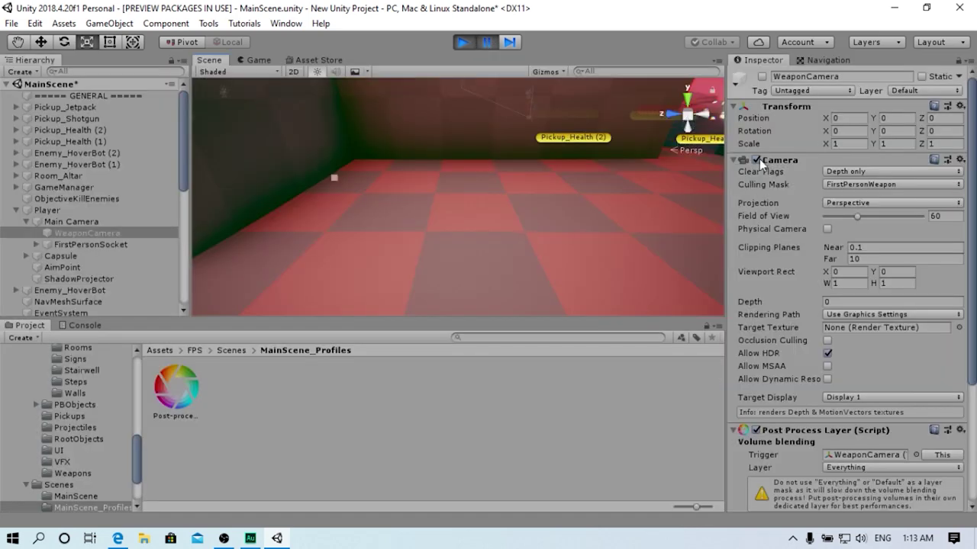
pyautogui.click(760, 77)
pyautogui.click(496, 42)
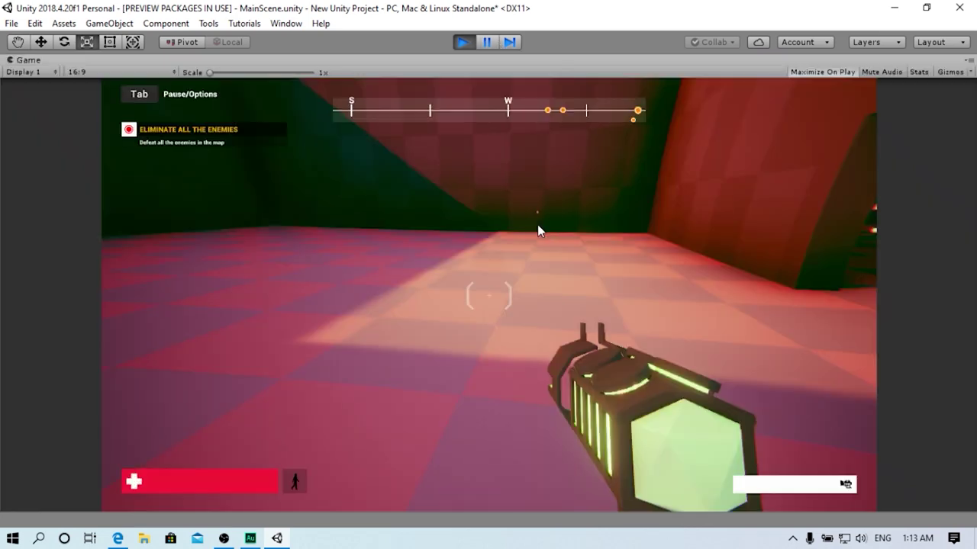
# Shoot the enemy near the doorway, pick up the shotgun and fire at the enemies
pyautogui.click(489, 254)
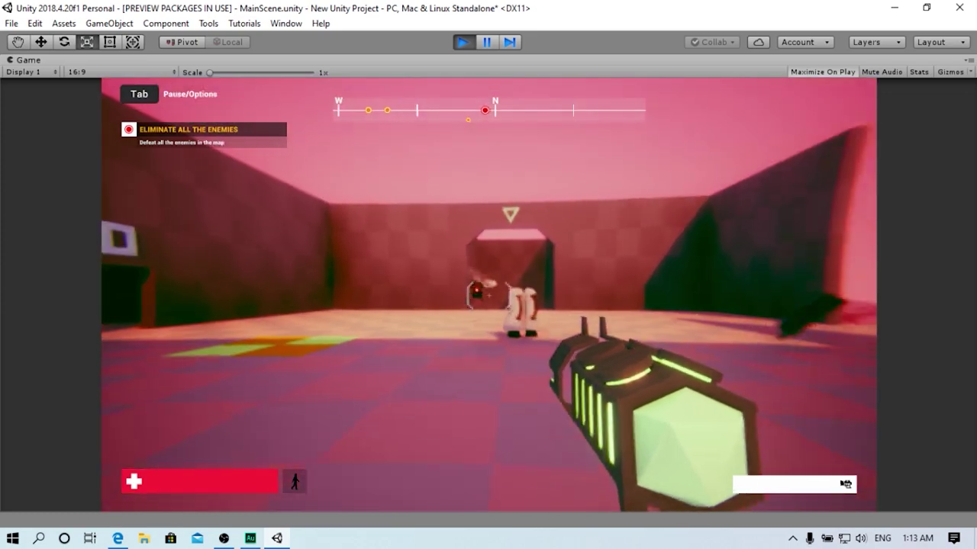
pyautogui.click(488, 296)
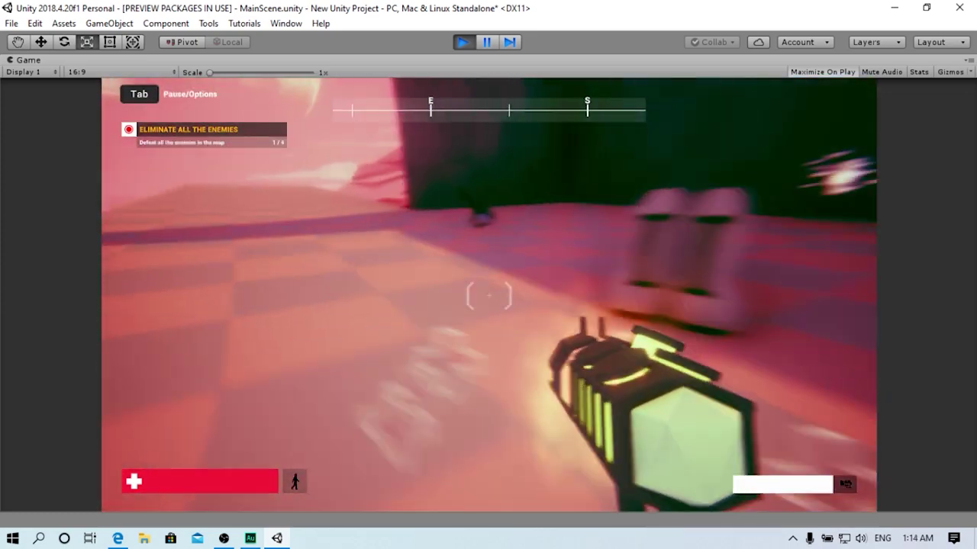
pyautogui.press('w')
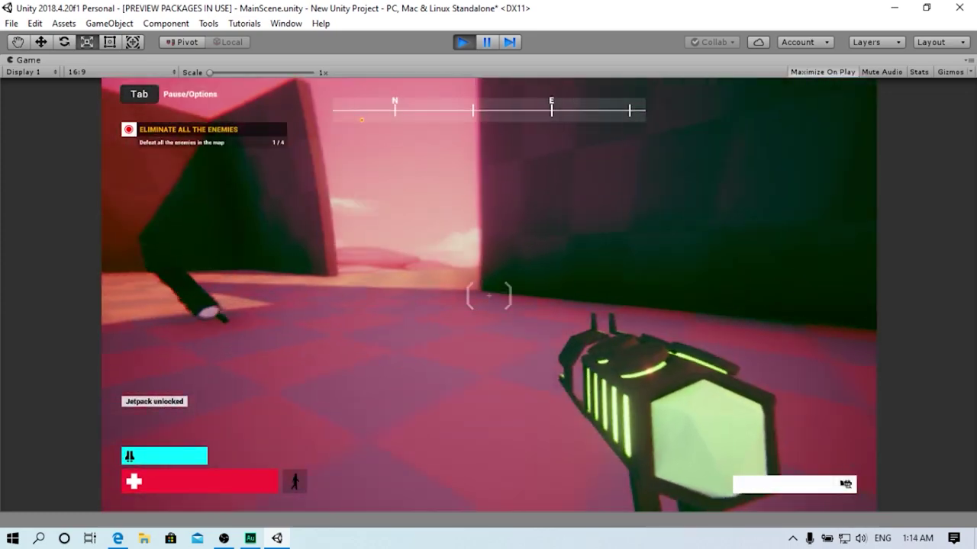
pyautogui.press('2')
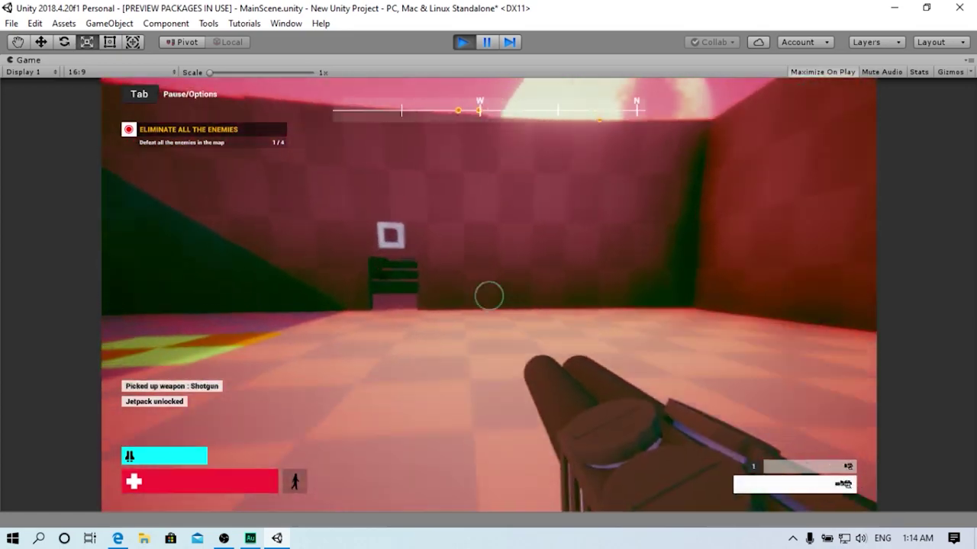
pyautogui.press('w')
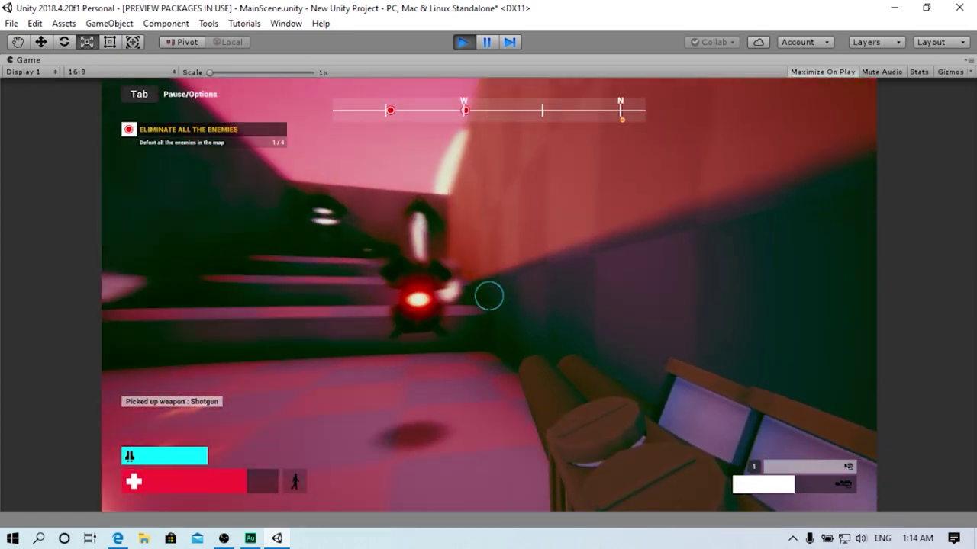
pyautogui.click(489, 296)
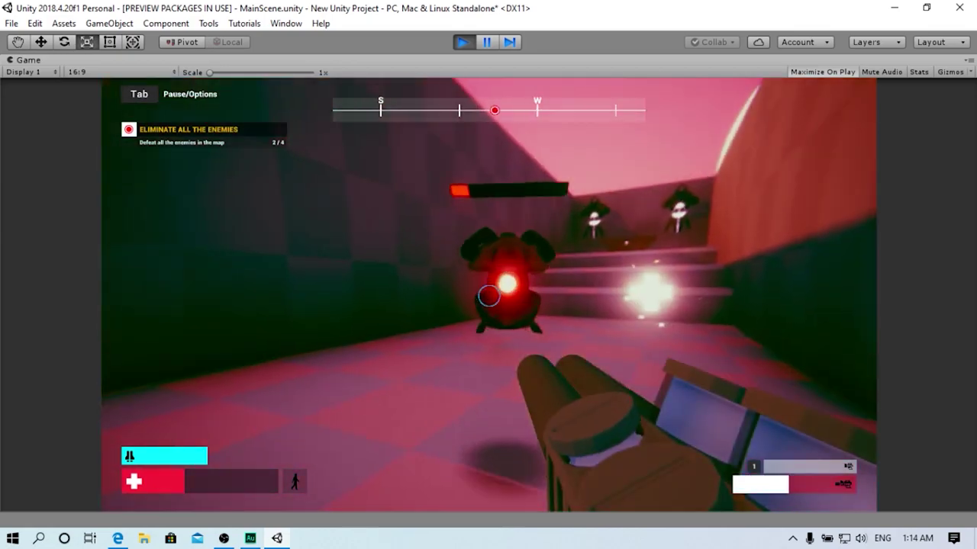
pyautogui.click(488, 296)
# Advance through the dark room and corridor, switching weapons to fire at enemies
pyautogui.press('w')
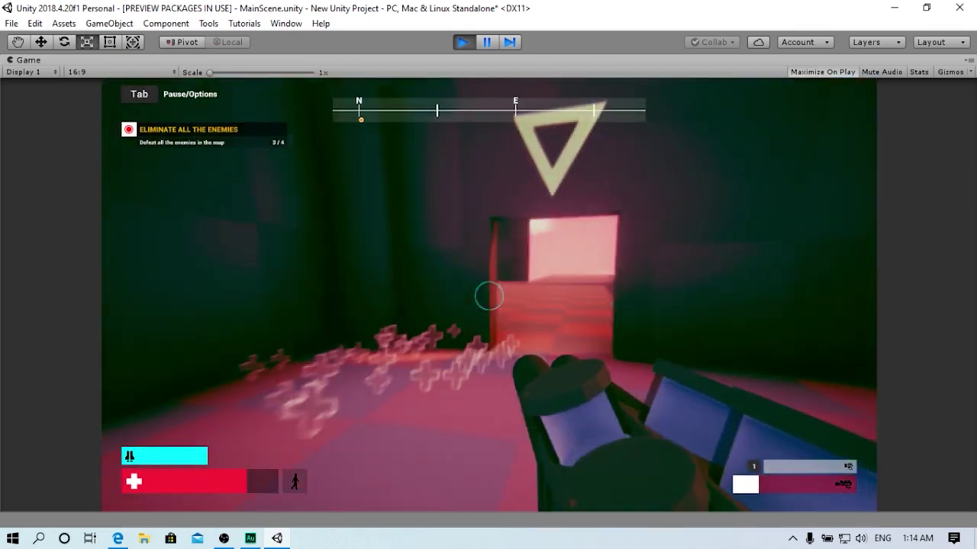
pyautogui.press('w')
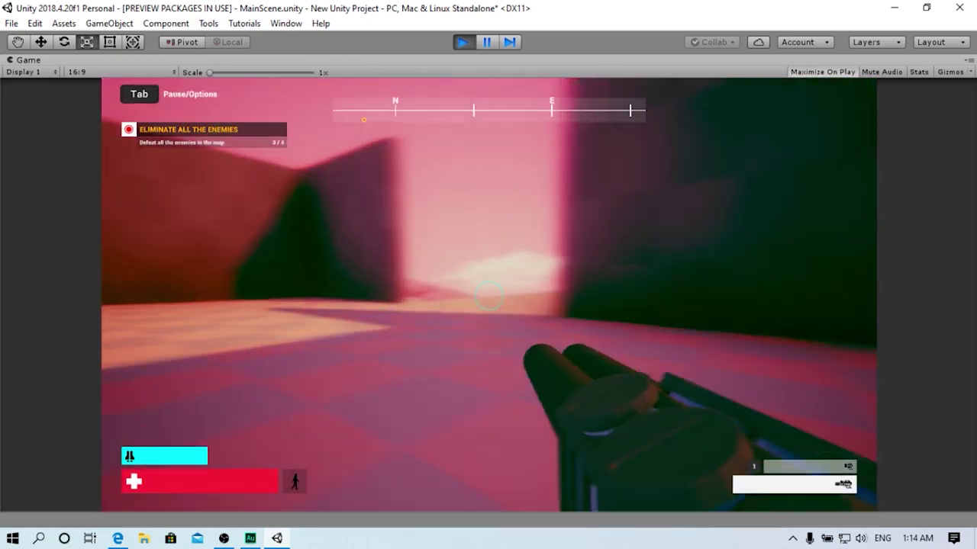
pyautogui.press('2')
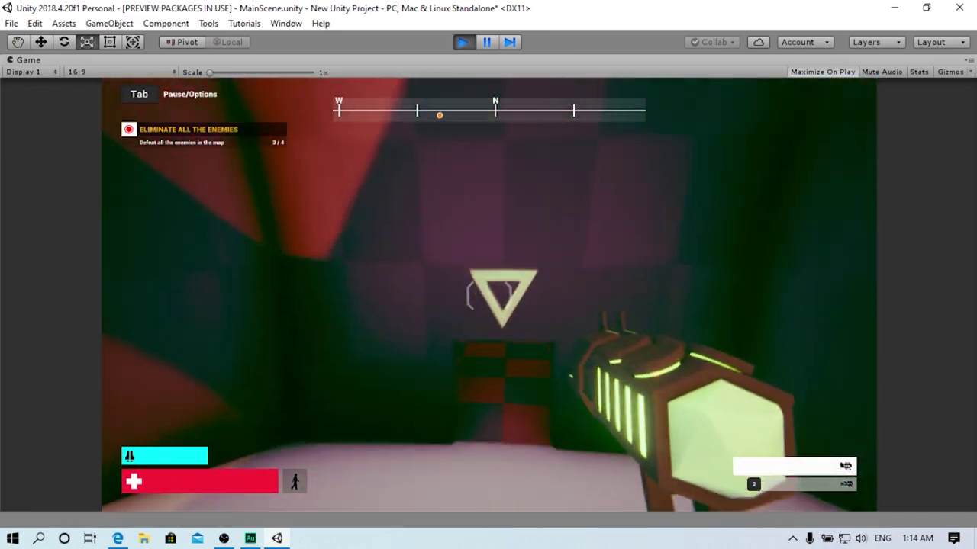
pyautogui.press('w')
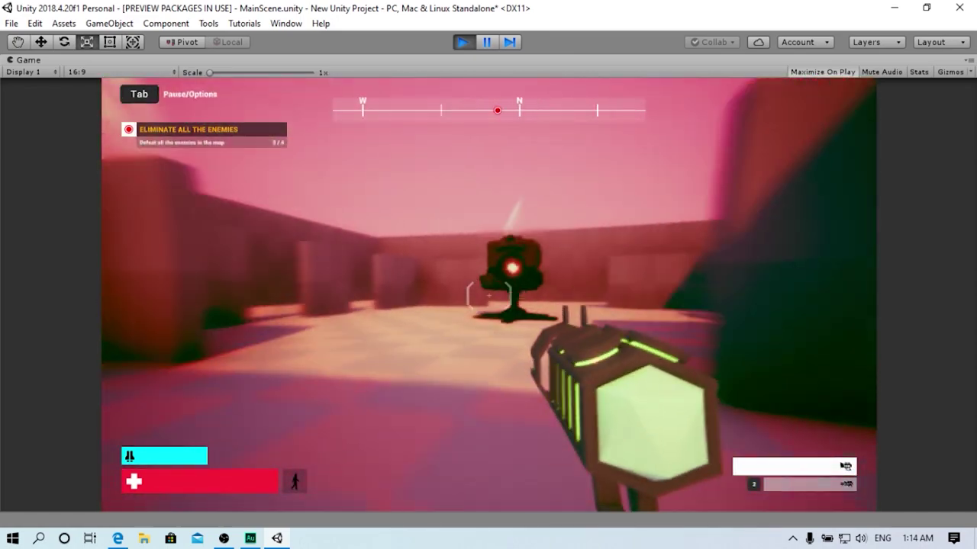
pyautogui.click(488, 296)
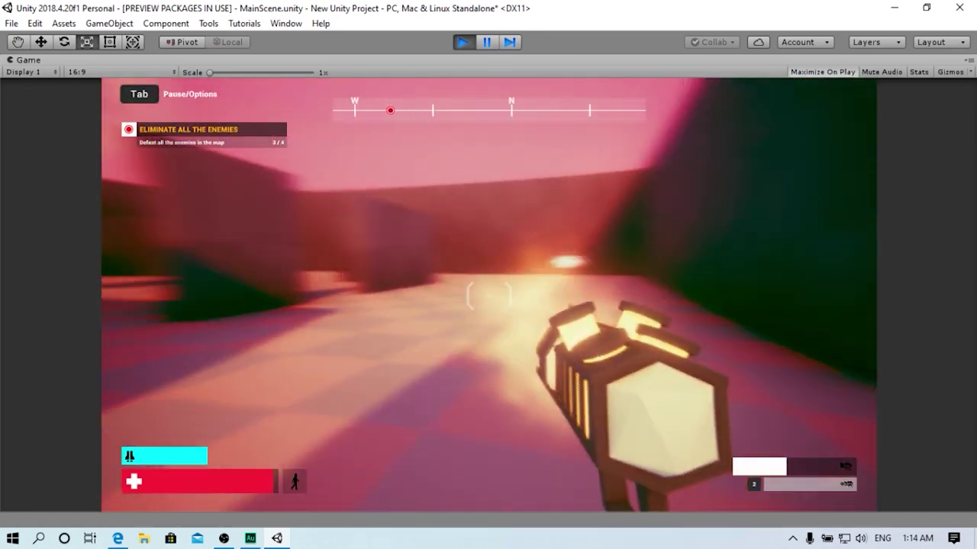
pyautogui.press('1')
pyautogui.click(489, 295)
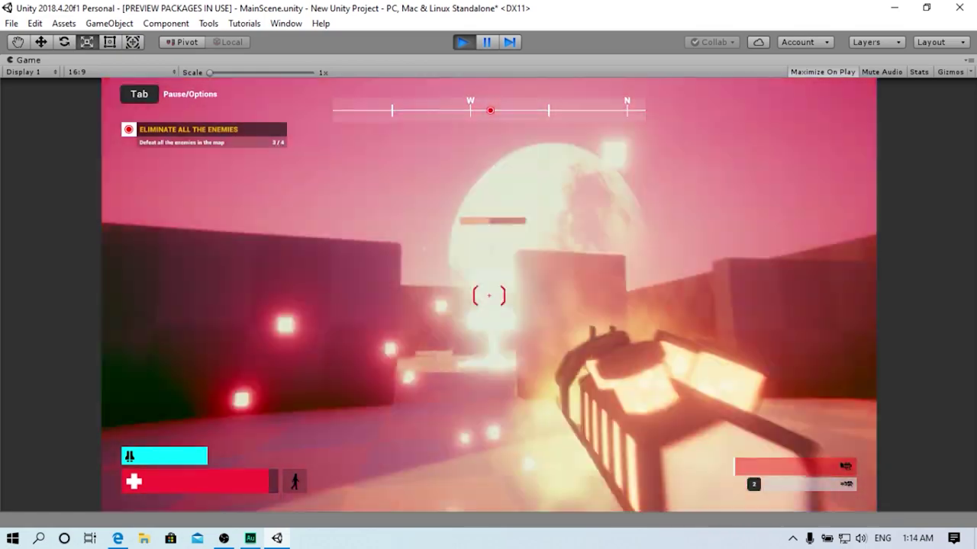
# Shoot the last enemy until all objectives complete, then stop the play-test
pyautogui.press('2')
pyautogui.press('1')
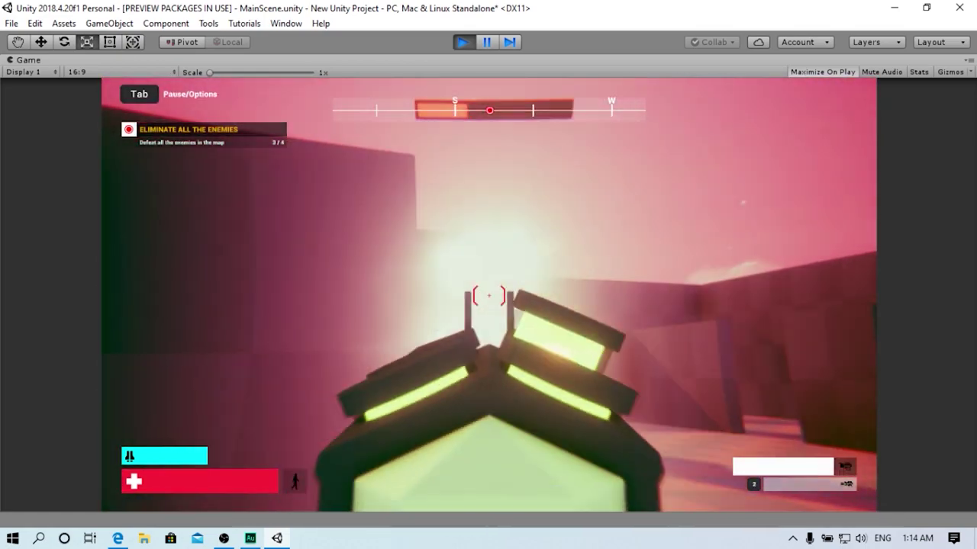
pyautogui.click(488, 295)
pyautogui.press('2')
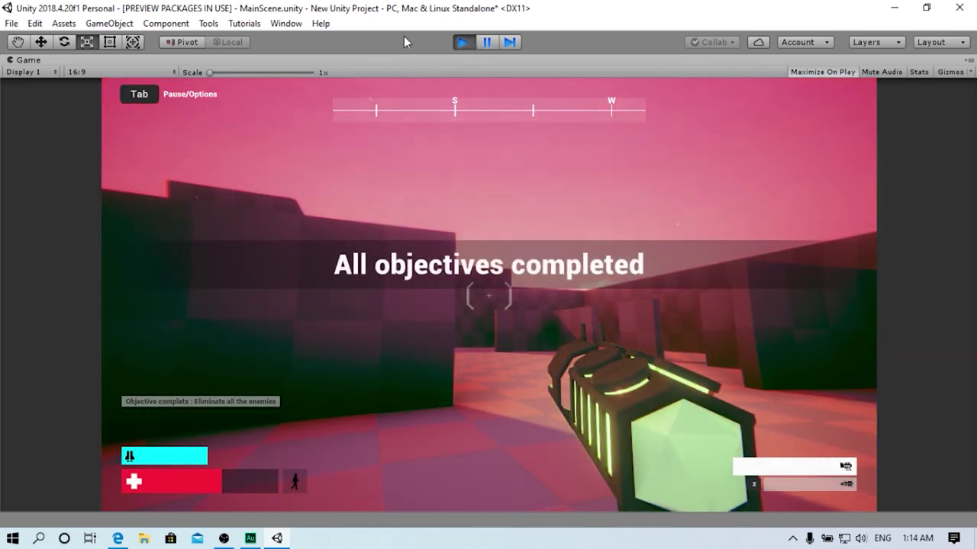
pyautogui.click(463, 42)
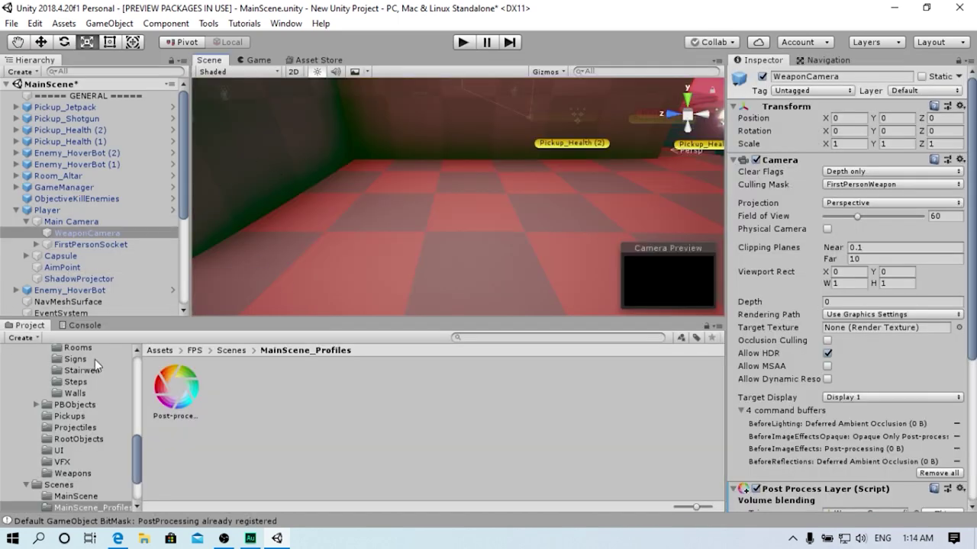
# Rewrite ObjectiveKillEnemies' Display Message as 'The space ship has crashed. Eliminate all the enemies.'
pyautogui.click(82, 198)
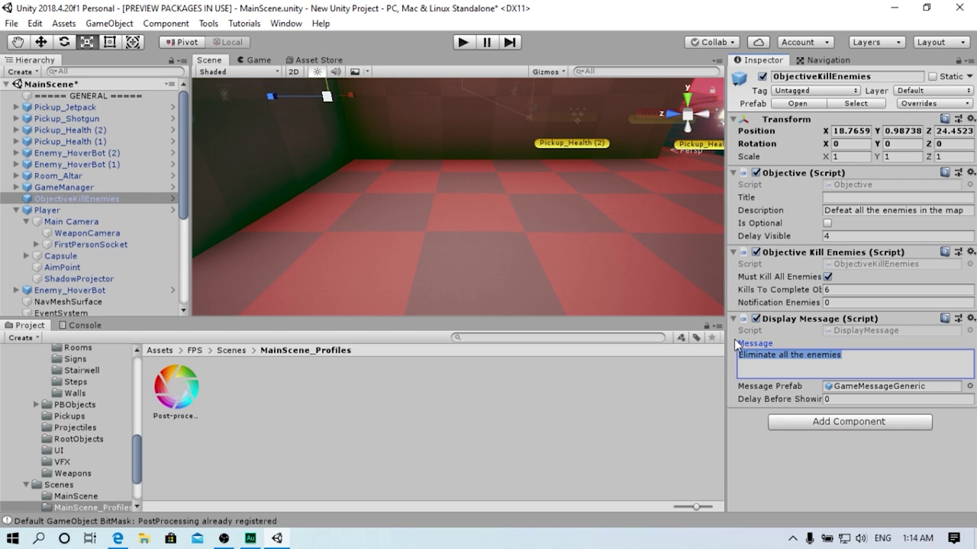
pyautogui.press('BackSpace')
pyautogui.write('T')
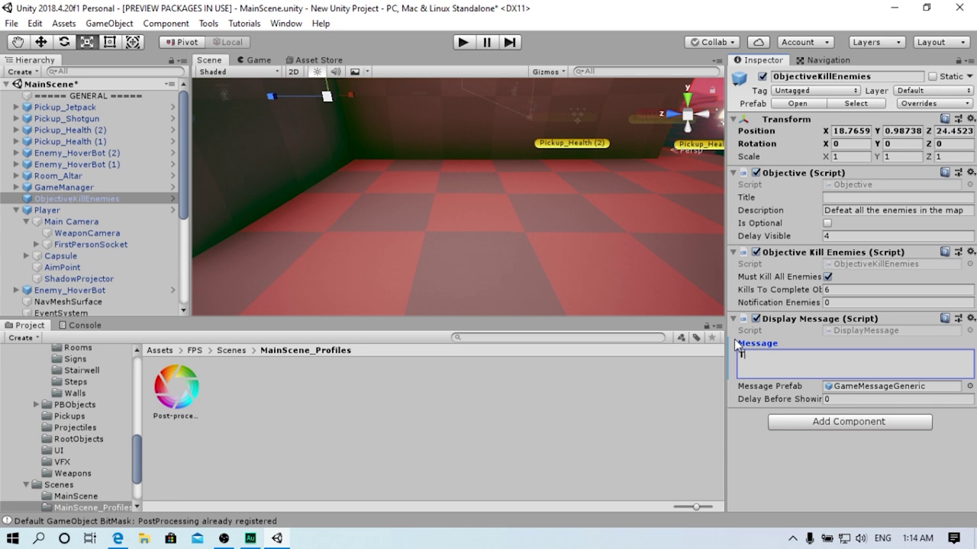
pyautogui.write('he space sh')
pyautogui.write('ip has cr')
pyautogui.write('ashed. Eli')
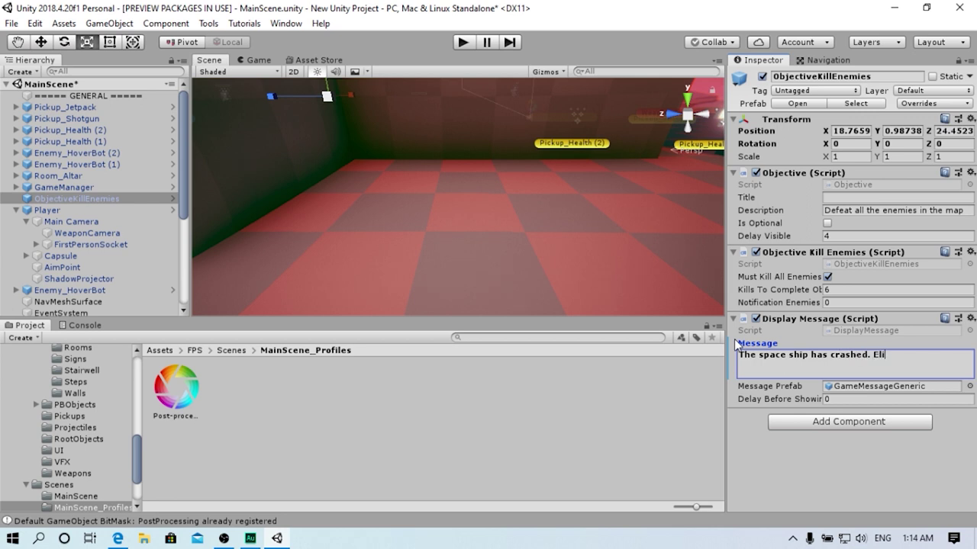
pyautogui.write('mina')
pyautogui.write('te all the enem')
pyautogui.write('ies.')
pyautogui.click(463, 42)
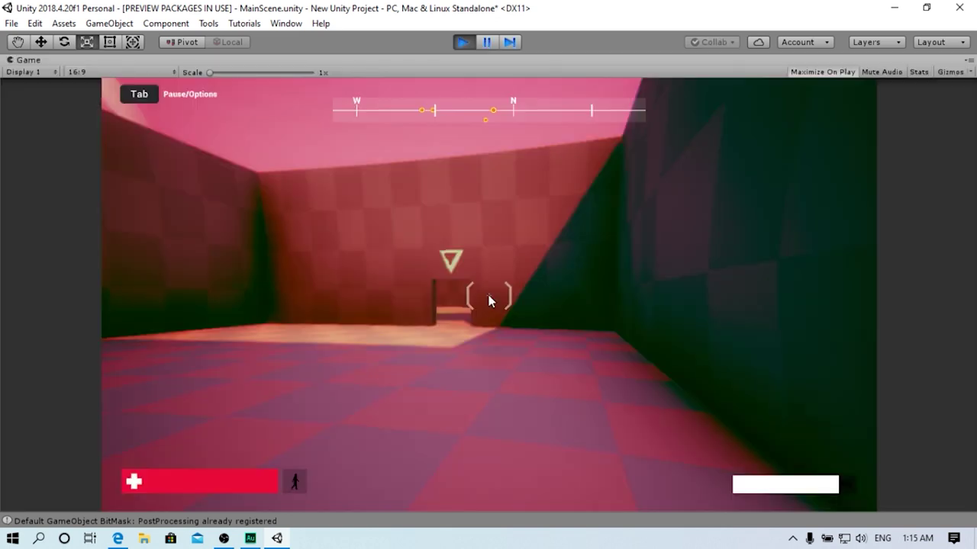
pyautogui.press('w')
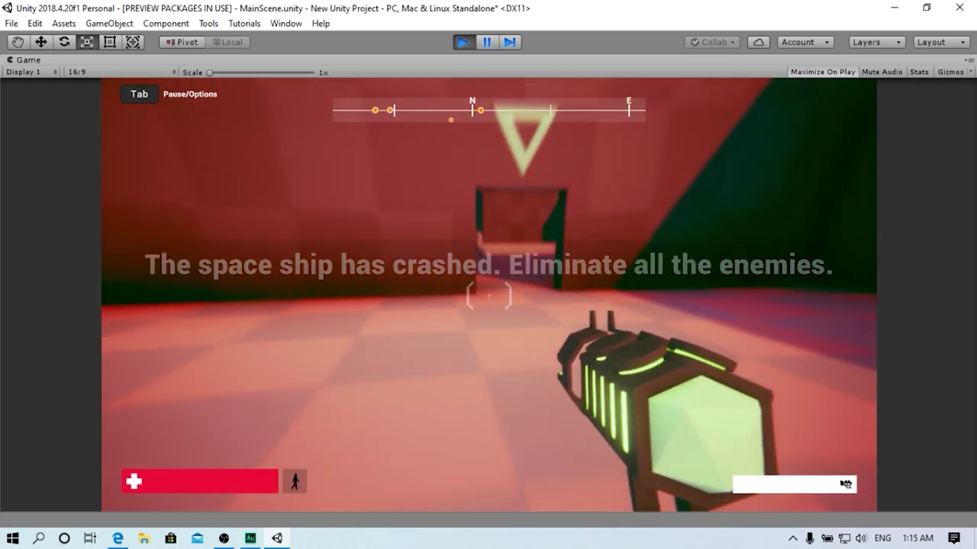
pyautogui.hotkey('ctrl', 'p')
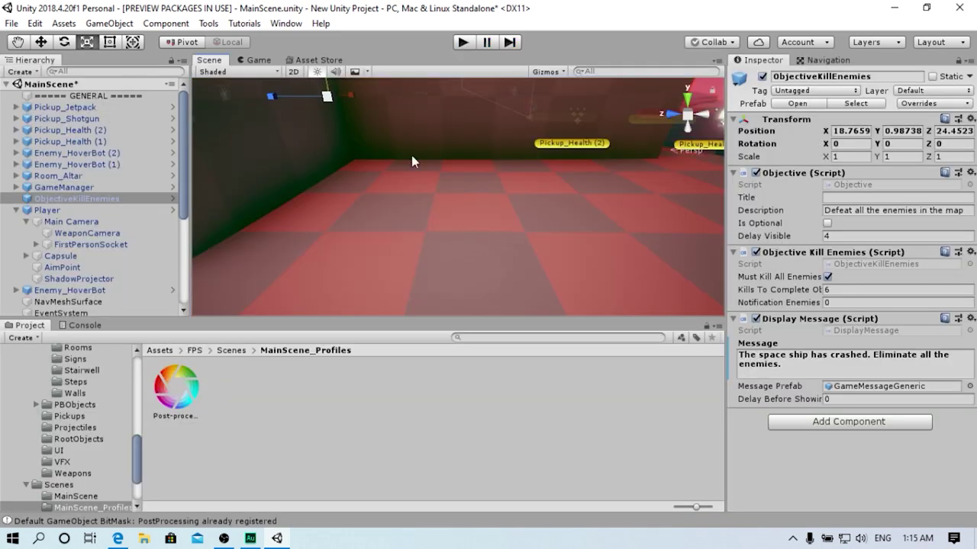
# Change the objective Description to 'Eliminate 2 enemies.'
pyautogui.click(966, 209)
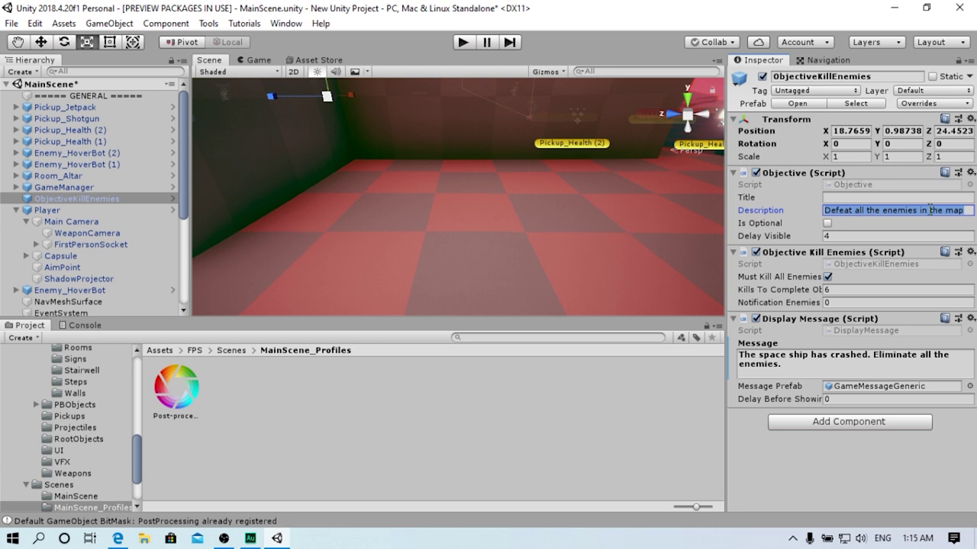
pyautogui.press('BackSpace')
pyautogui.write('Elimina')
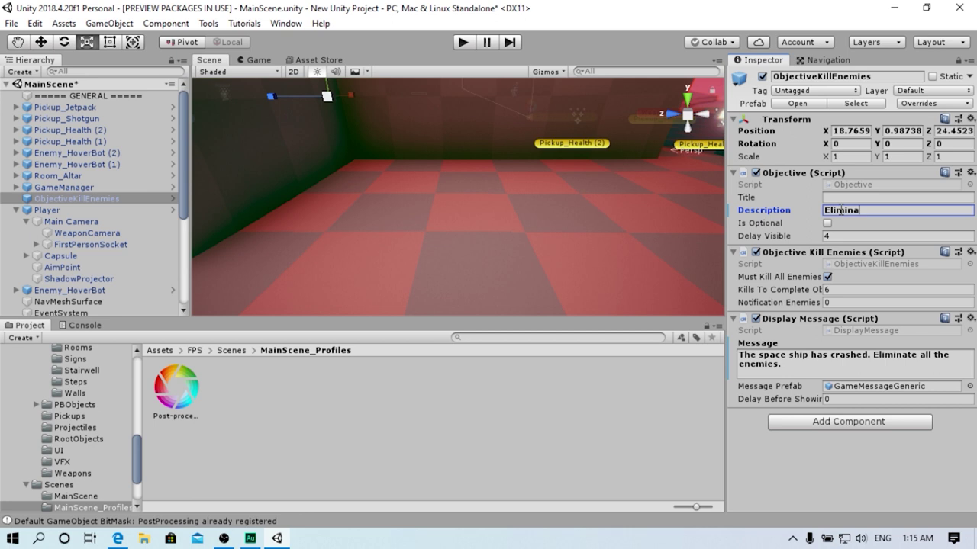
pyautogui.write('te 2 enemies.')
# Turn off Must Kill All Enemies and set Kills To Complete from 6 to 2
pyautogui.click(827, 277)
pyautogui.click(841, 290)
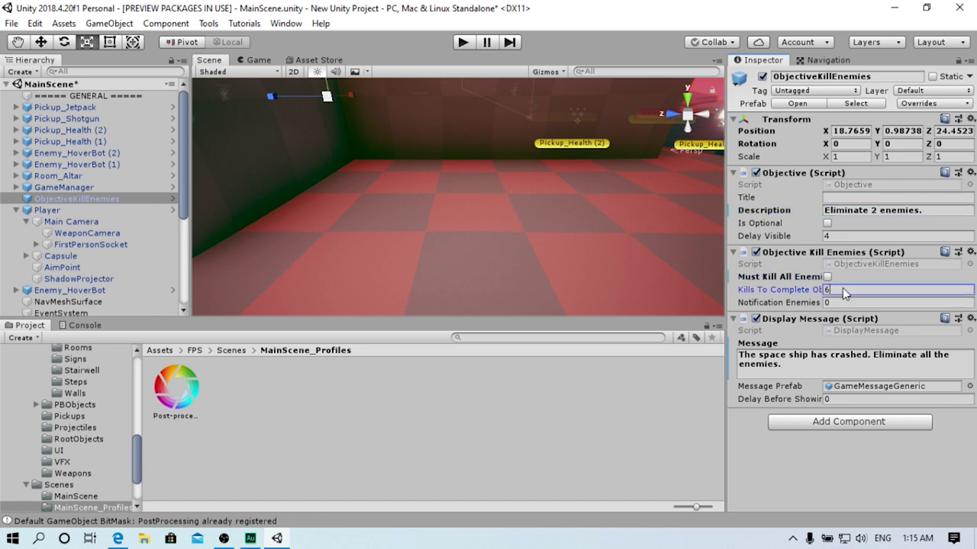
pyautogui.write('6')
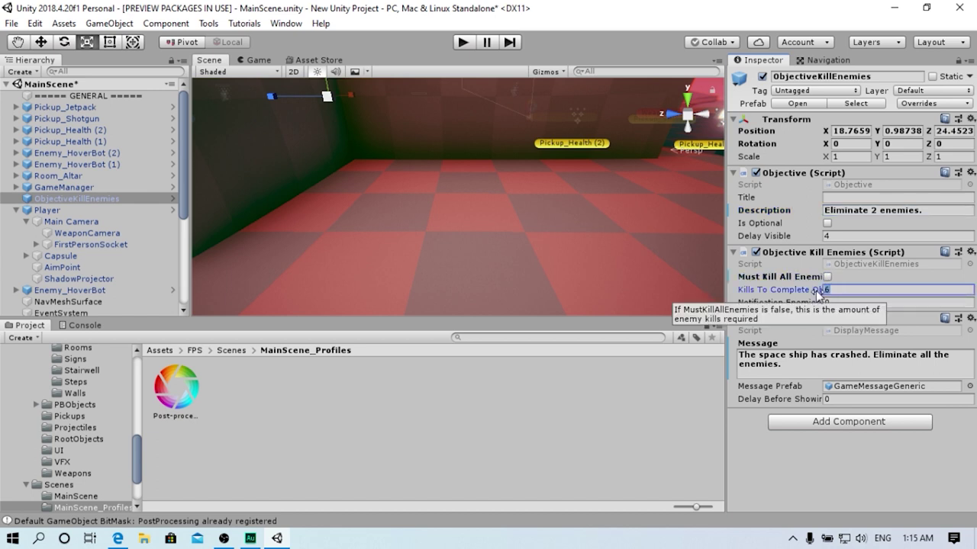
pyautogui.press('BackSpace')
pyautogui.write('2')
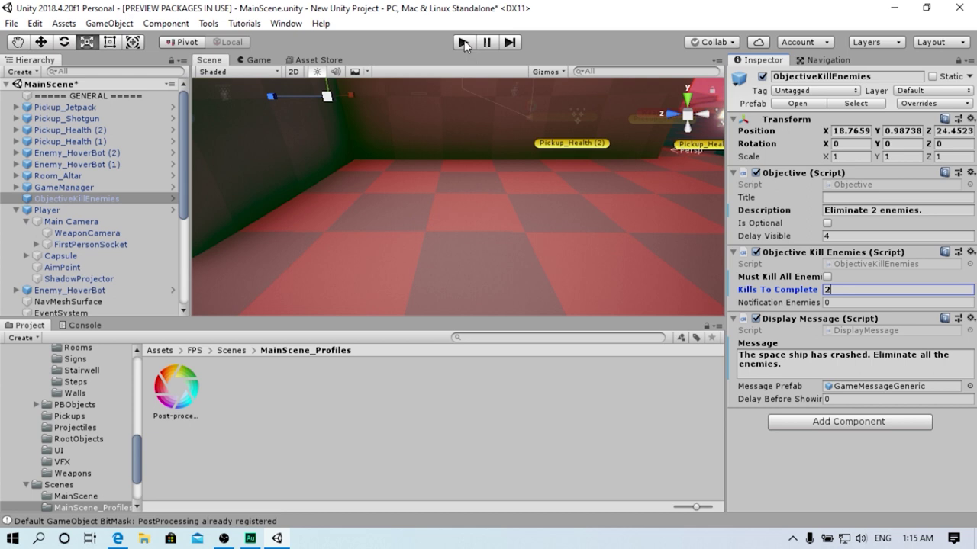
pyautogui.click(464, 41)
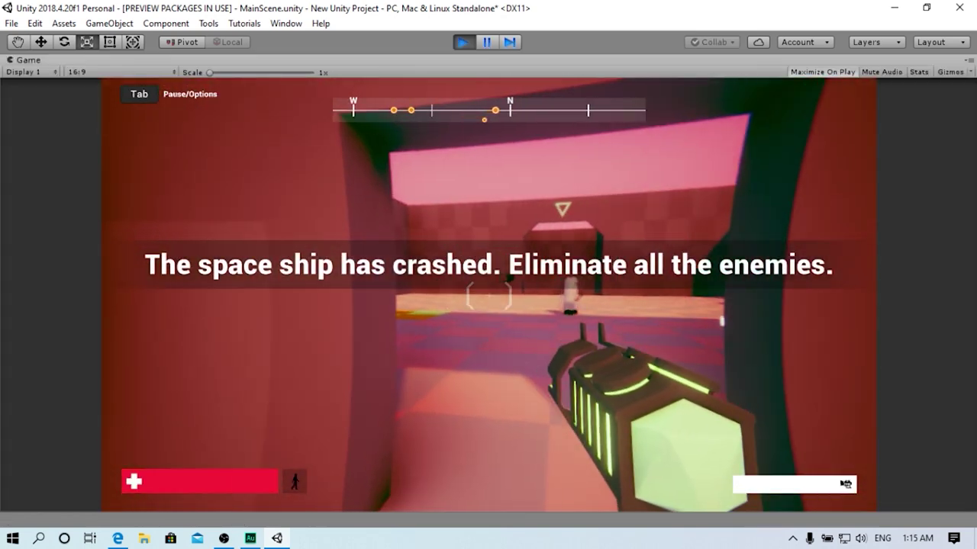
pyautogui.press('w')
pyautogui.press('w')
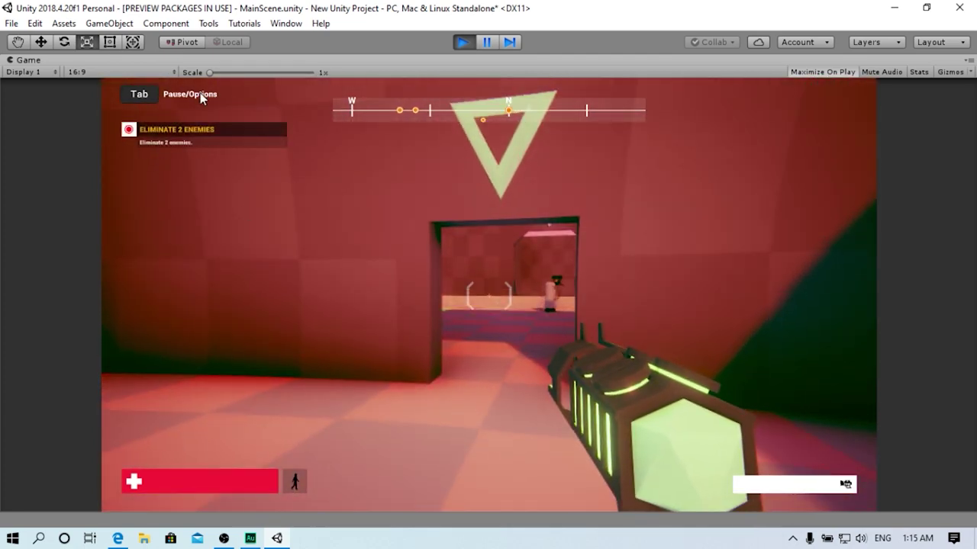
pyautogui.moveTo(210, 73)
pyautogui.mouseDown()
pyautogui.moveTo(226, 74)
pyautogui.moveTo(207, 125)
pyautogui.mouseUp()
pyautogui.click(212, 126)
pyautogui.press('w')
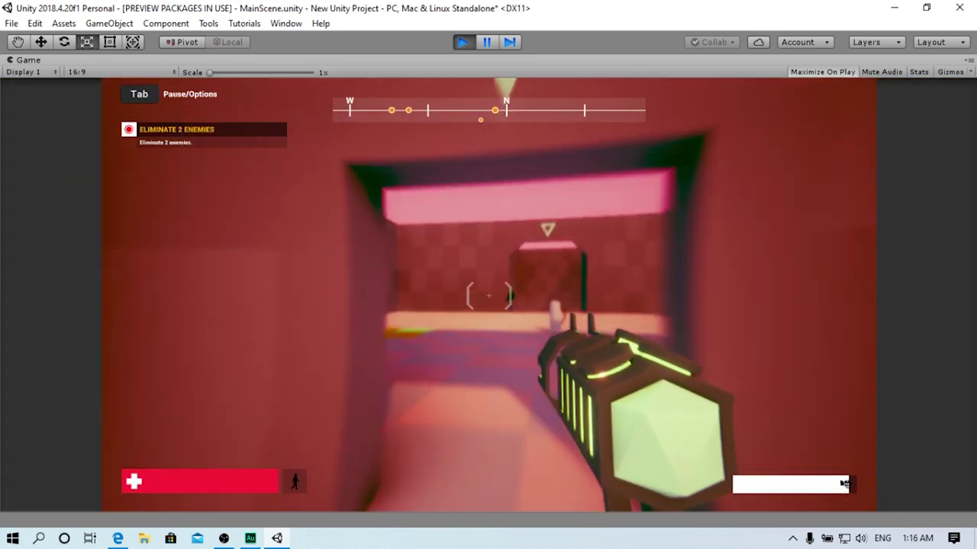
pyautogui.click(488, 295)
pyautogui.click(488, 295)
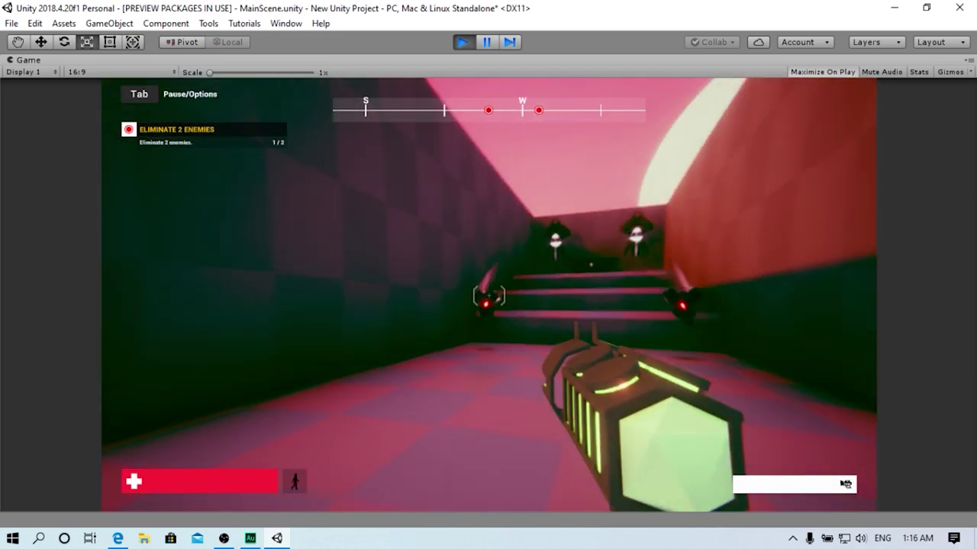
pyautogui.click(488, 295)
pyautogui.click(489, 296)
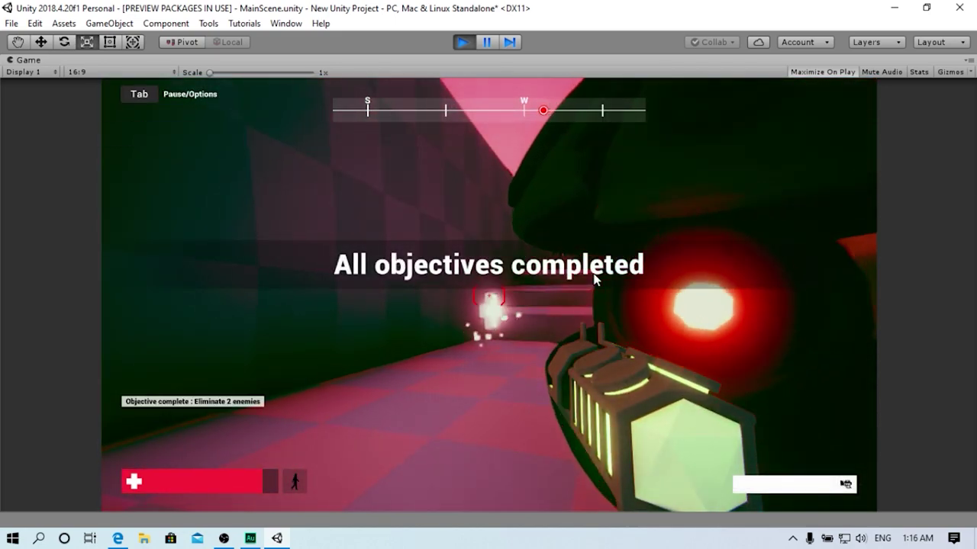
pyautogui.click(462, 42)
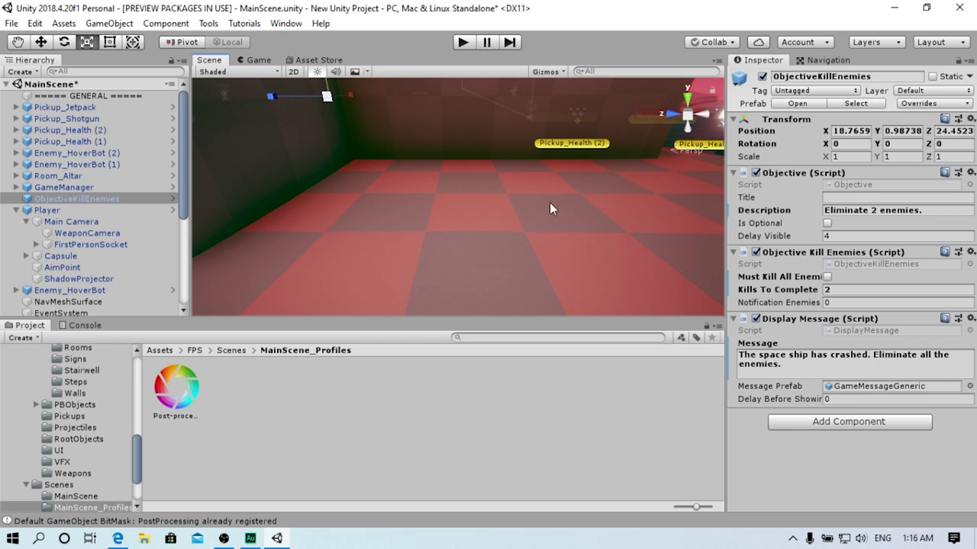
# Drill from Floor_6x6 through Floor_3x3 and Basic_Floor to the tile's Mesh, orbiting to inspect its floor materials
pyautogui.moveTo(267, 298)
pyautogui.mouseDown(button='right')
pyautogui.moveTo(595, 193)
pyautogui.moveTo(492, 240)
pyautogui.mouseUp(button='right')
pyautogui.click(492, 240)
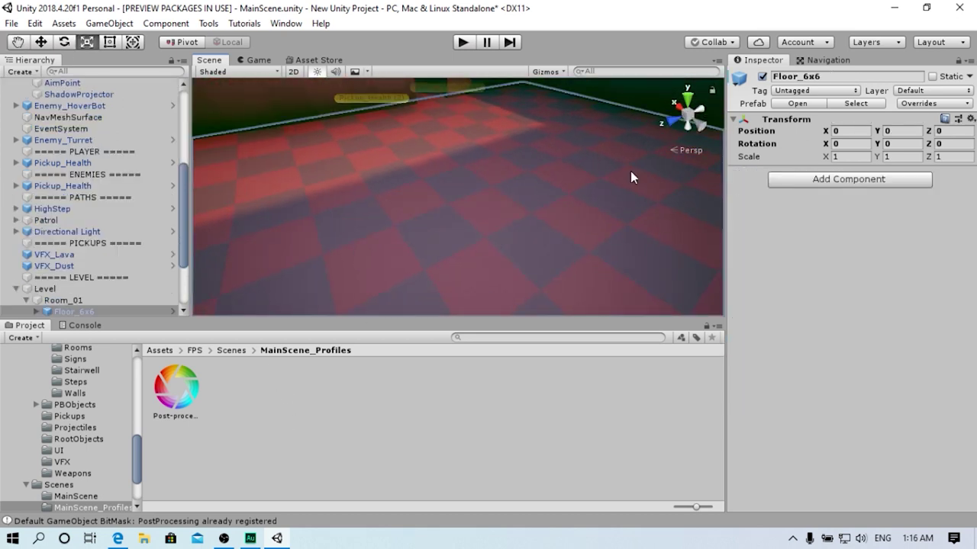
pyautogui.click(36, 312)
pyautogui.scroll(-3, 49, 305)
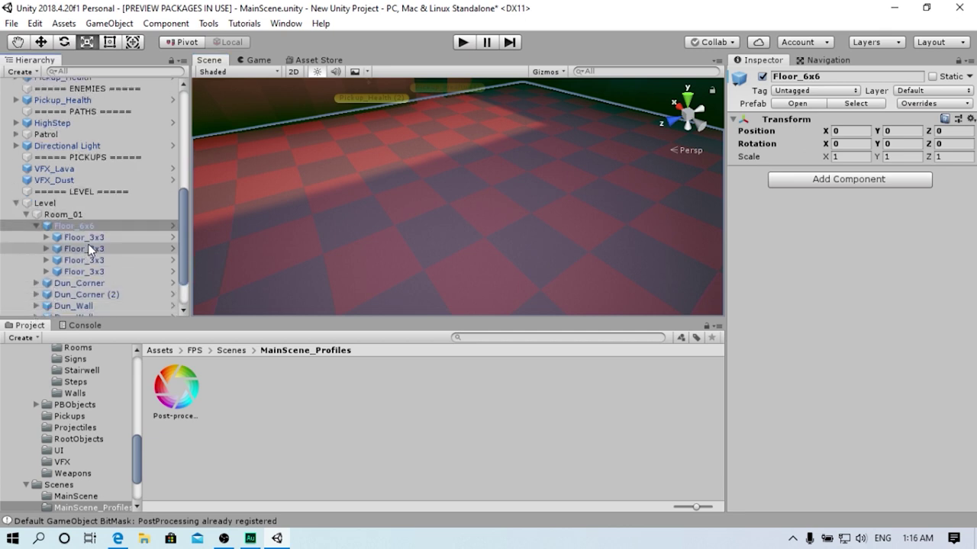
pyautogui.click(46, 238)
pyautogui.click(58, 249)
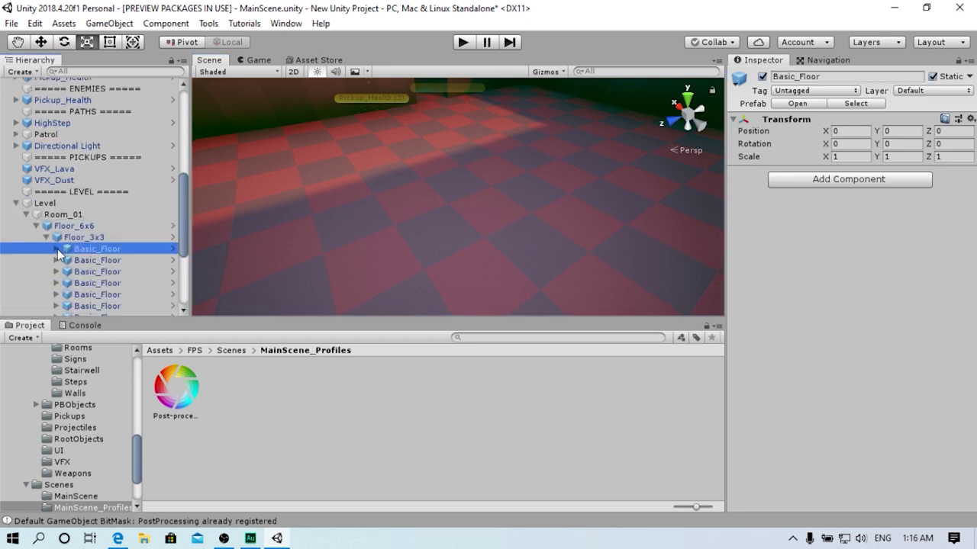
pyautogui.click(57, 249)
pyautogui.click(93, 259)
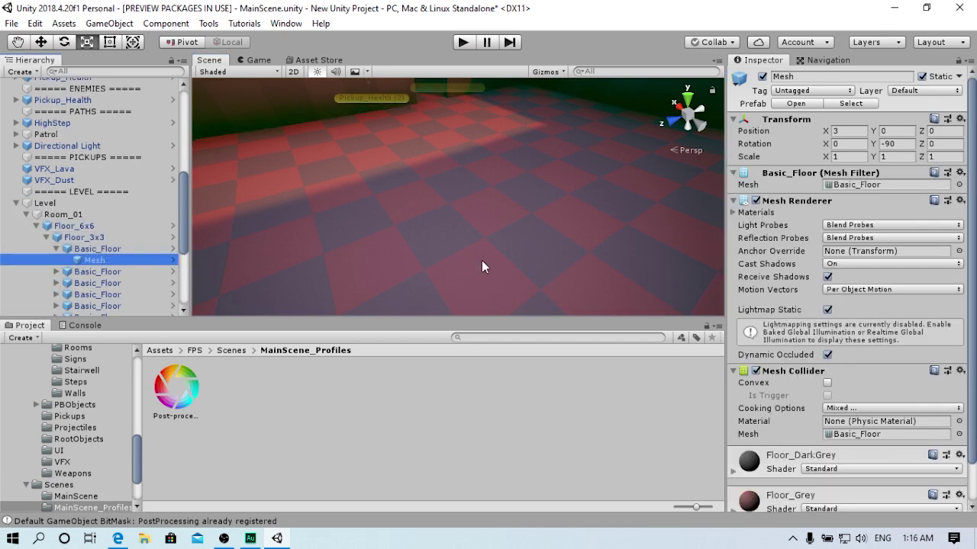
pyautogui.moveTo(483, 262)
pyautogui.mouseDown(button='right')
pyautogui.moveTo(750, 274)
pyautogui.moveTo(694, 308)
pyautogui.mouseUp(button='right')
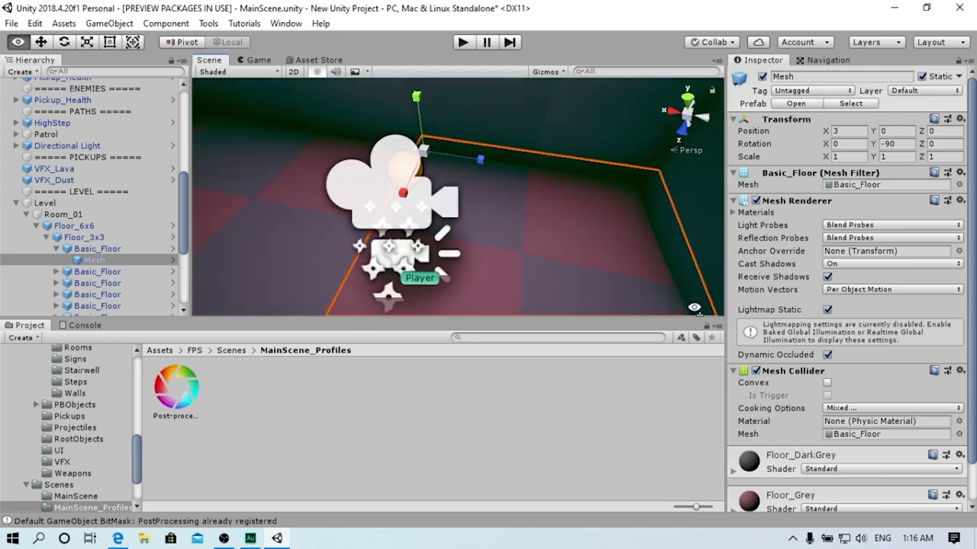
pyautogui.moveTo(694, 308); pyautogui.dragTo(333, 255, button='right')
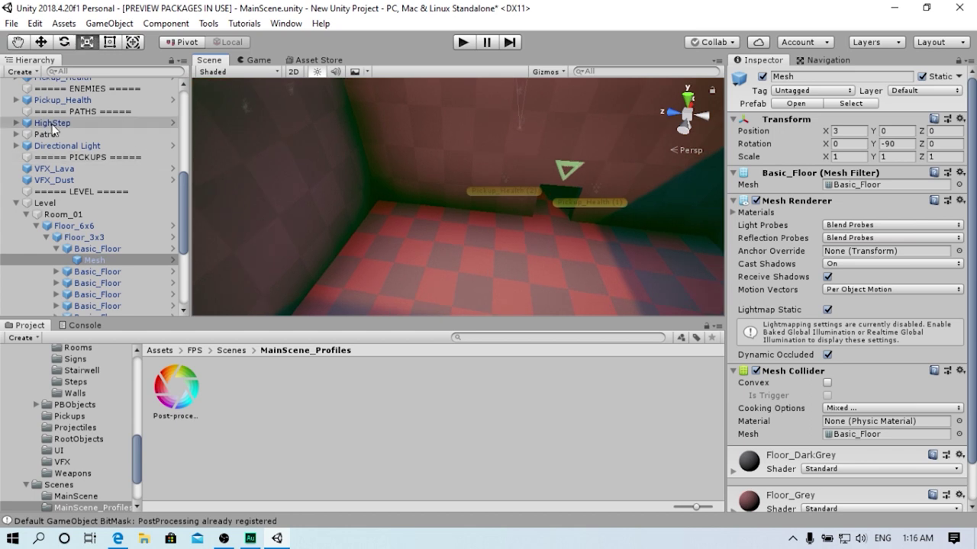
# Create a new Plane object and lower it toward floor height
pyautogui.click(34, 70)
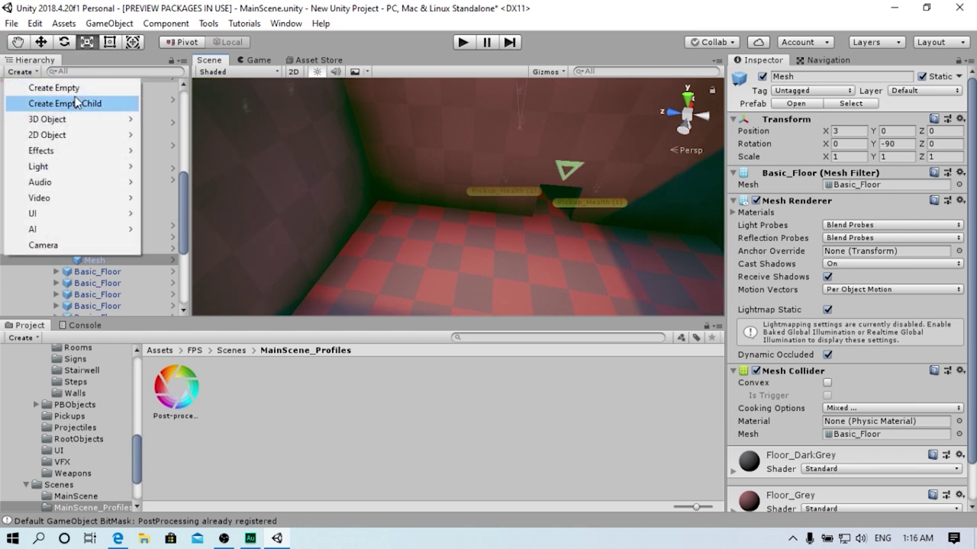
pyautogui.moveTo(84, 122)
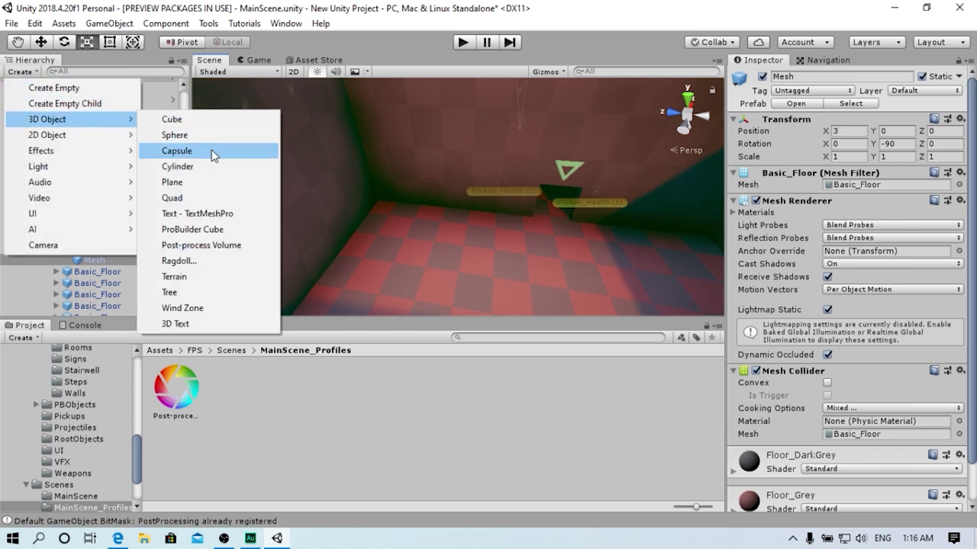
pyautogui.click(174, 183)
pyautogui.moveTo(375, 202)
pyautogui.mouseDown(button='right')
pyautogui.moveTo(474, 233)
pyautogui.moveTo(342, 164)
pyautogui.mouseUp(button='right')
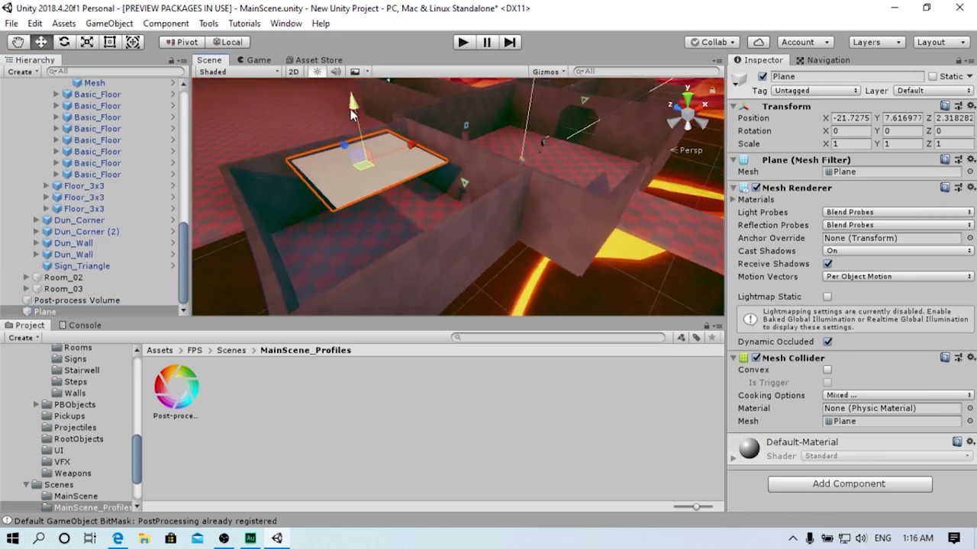
pyautogui.moveTo(351, 113); pyautogui.dragTo(359, 174)
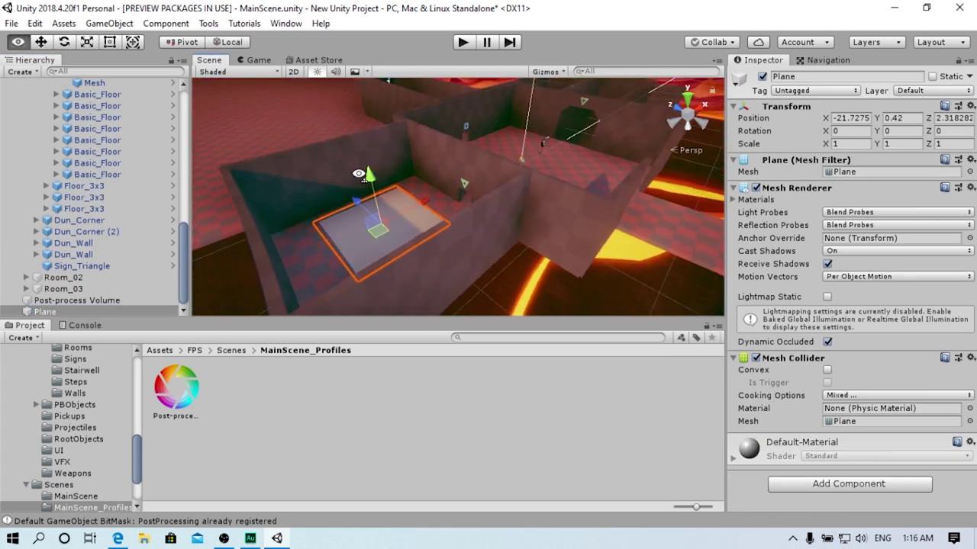
pyautogui.moveTo(359, 174); pyautogui.dragTo(380, 221, button='right')
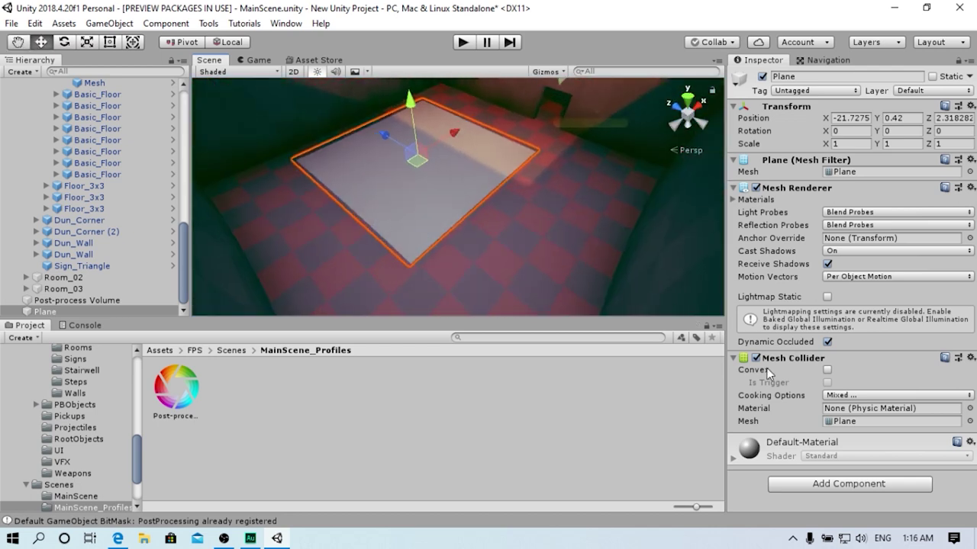
# Disable the plane's Mesh Collider and zero its X and Y position
pyautogui.click(756, 357)
pyautogui.moveTo(424, 211)
pyautogui.mouseDown(button='right')
pyautogui.moveTo(340, 113)
pyautogui.moveTo(646, 72)
pyautogui.mouseUp(button='right')
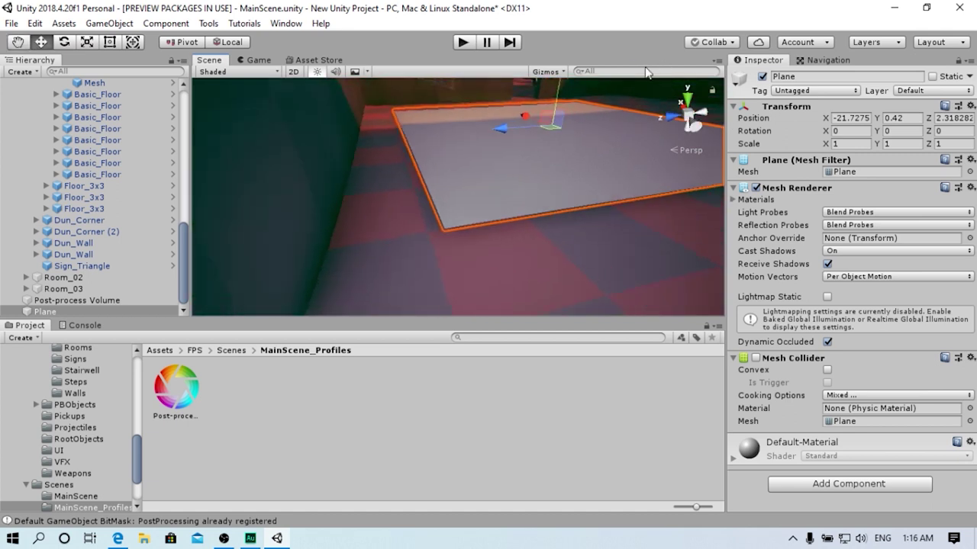
pyautogui.moveTo(562, 100); pyautogui.dragTo(557, 103)
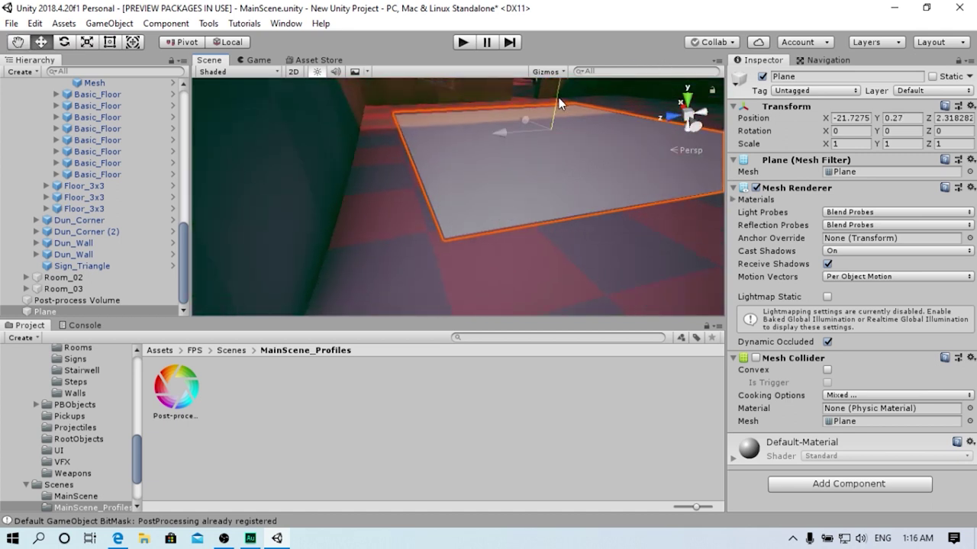
pyautogui.click(843, 114)
pyautogui.write('0')
pyautogui.press('Tab')
pyautogui.write('0')
pyautogui.press('Tab')
pyautogui.write('0')
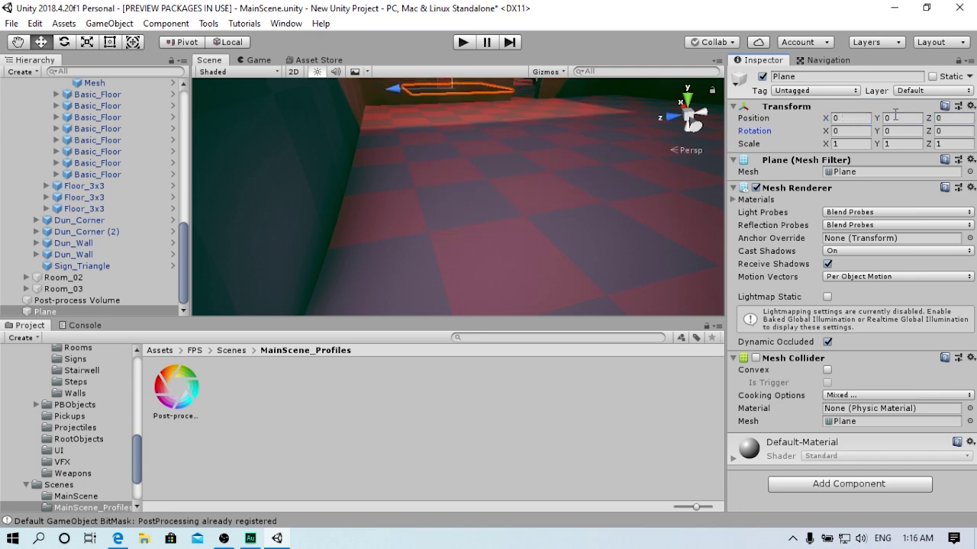
# Move the plane to X -22 and raise it to Y 0.34 above the checkered floor
pyautogui.moveTo(596, 205); pyautogui.dragTo(134, 325, button='right')
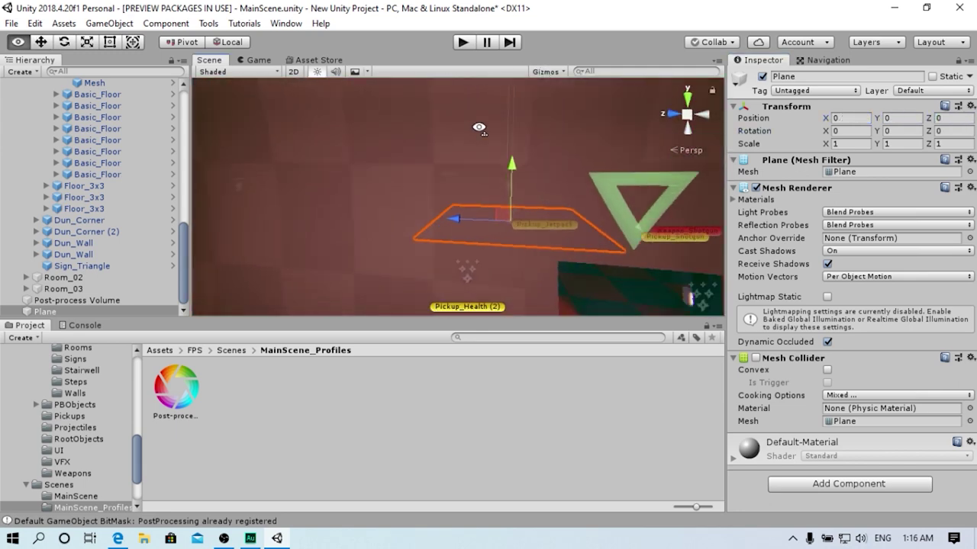
pyautogui.moveTo(622, 189); pyautogui.dragTo(420, 203)
pyautogui.press('f')
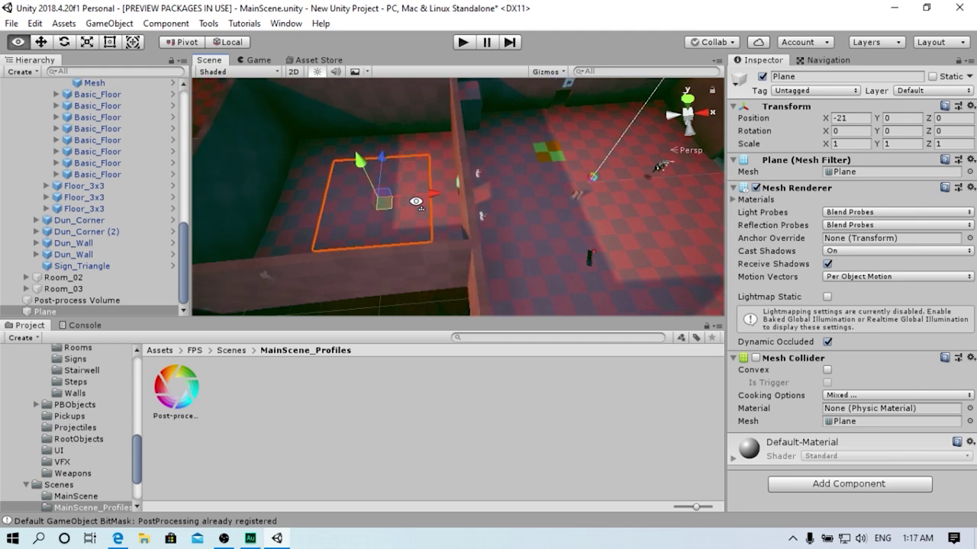
pyautogui.moveTo(488, 180); pyautogui.dragTo(625, 183)
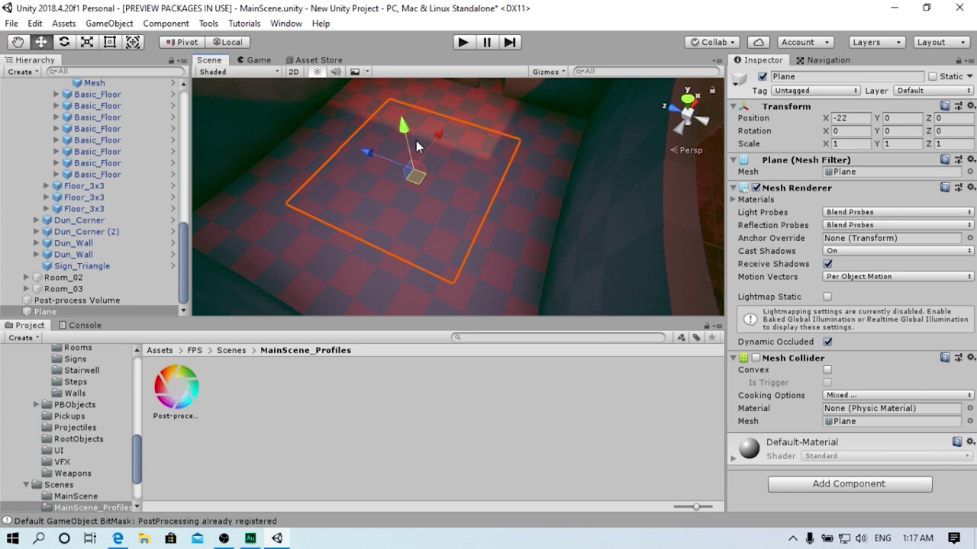
pyautogui.moveTo(407, 130); pyautogui.dragTo(403, 129)
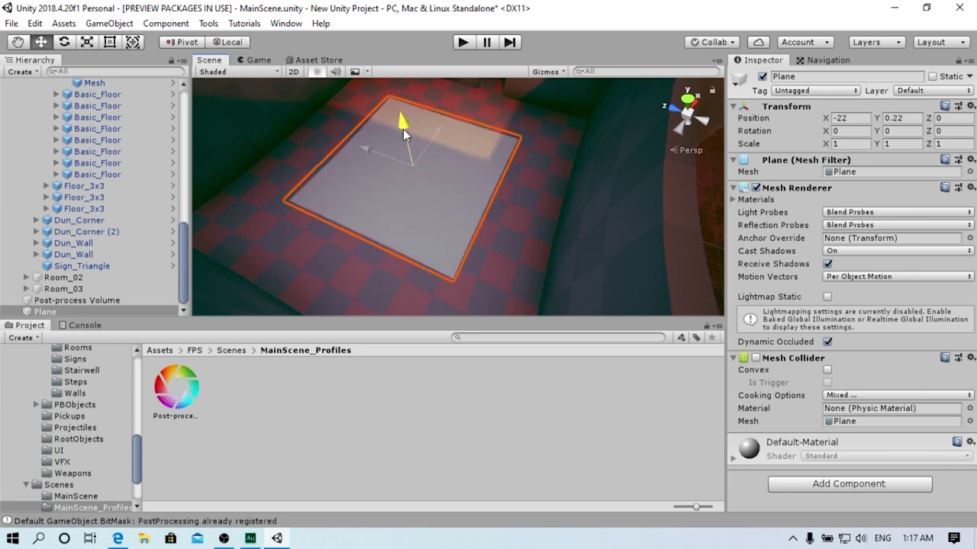
# Scale the plane uniformly to 1.8
pyautogui.press('r')
pyautogui.moveTo(411, 164); pyautogui.dragTo(458, 160)
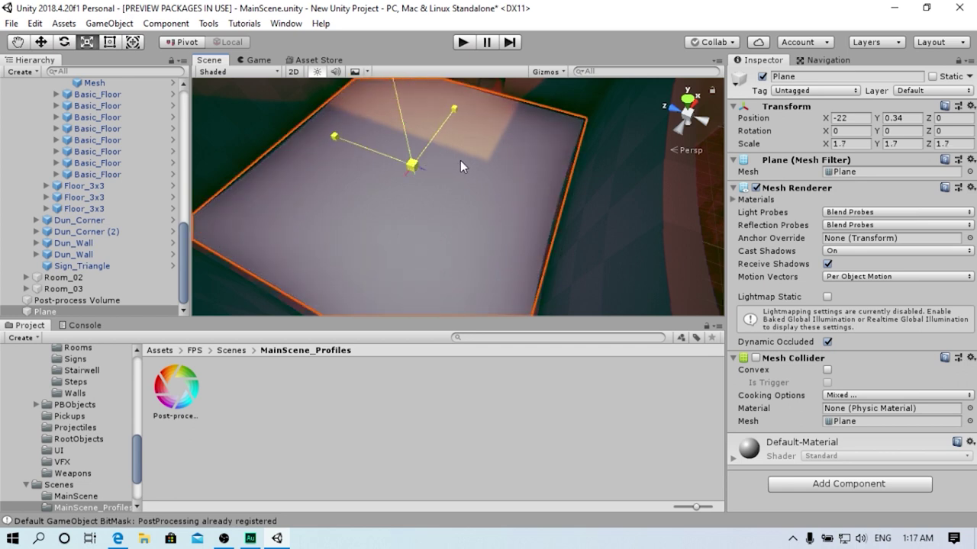
pyautogui.moveTo(463, 161)
pyautogui.mouseDown()
pyautogui.moveTo(233, 158)
pyautogui.moveTo(128, 116)
pyautogui.moveTo(174, 351)
pyautogui.mouseUp()
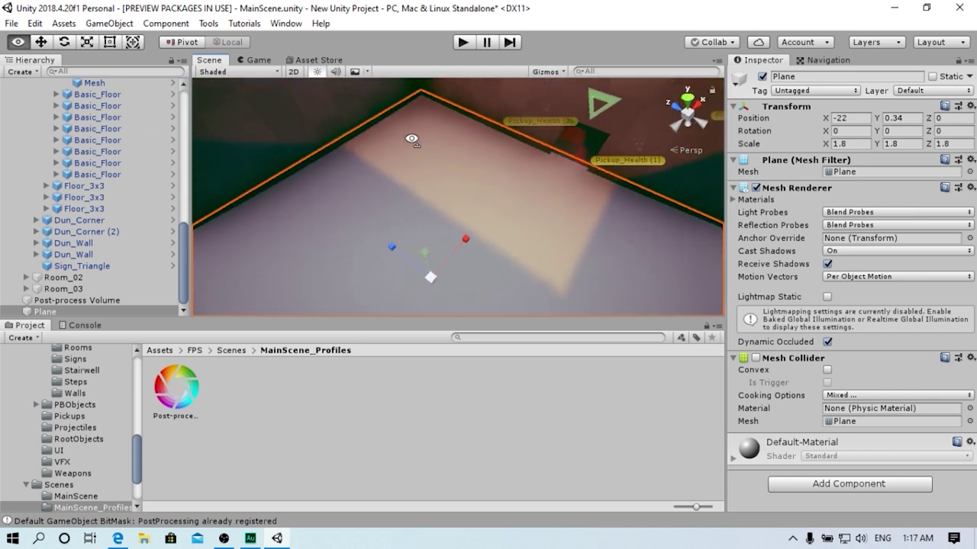
# Create a new material named 'floor' in the Assets folder
pyautogui.click(172, 351)
pyautogui.rightClick(467, 433)
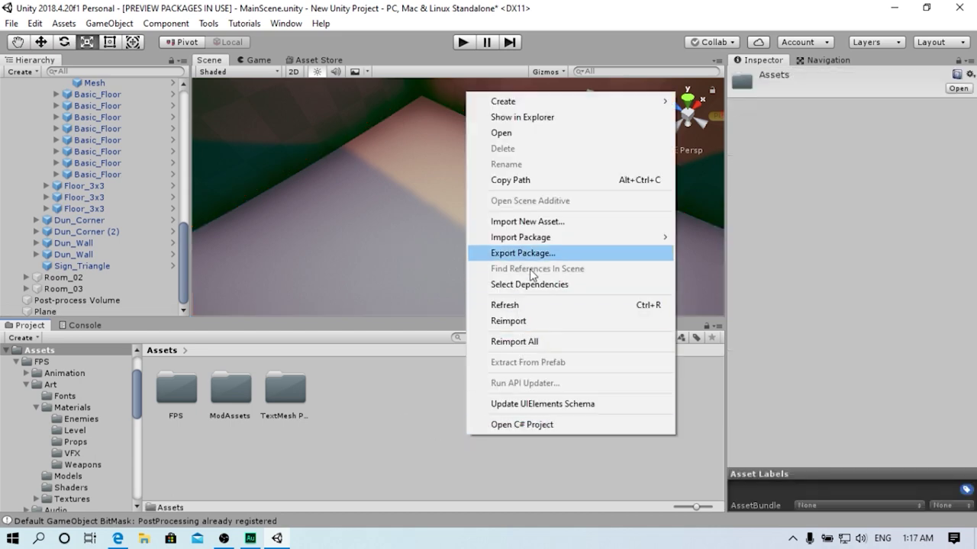
pyautogui.moveTo(547, 102)
pyautogui.click(711, 224)
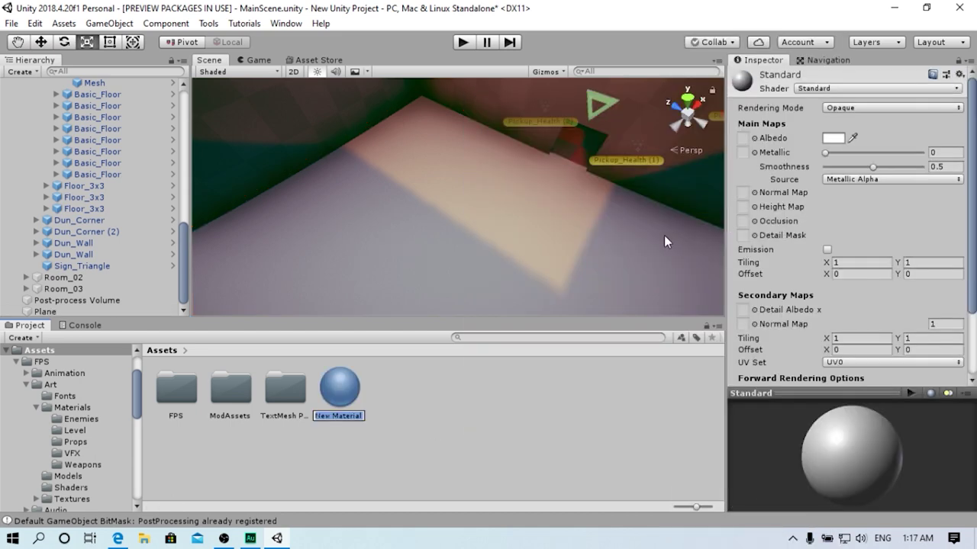
pyautogui.write('floo')
pyautogui.write('r')
pyautogui.press('Return')
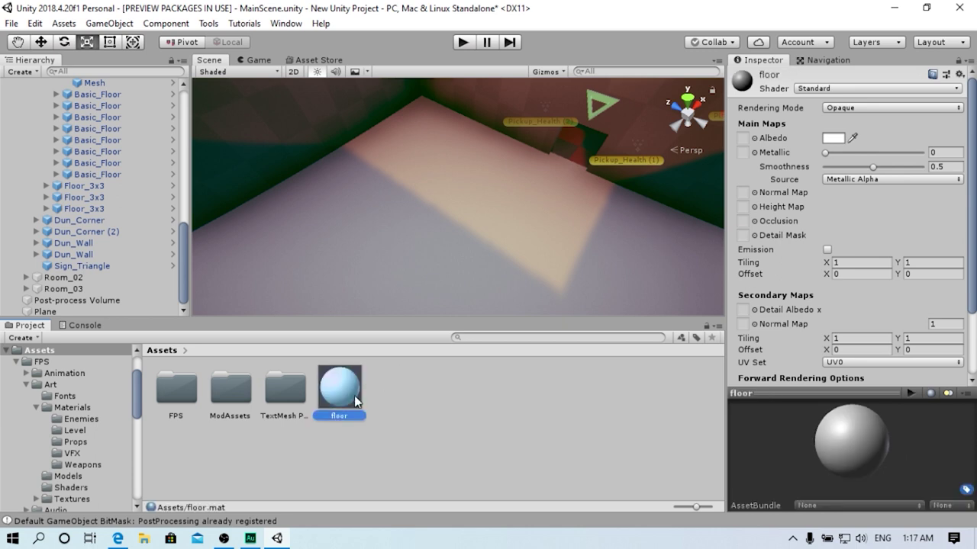
# Apply the floor material to the plane, then bring up the CC0 Textures site in the browser
pyautogui.moveTo(340, 387); pyautogui.dragTo(451, 209)
pyautogui.moveTo(435, 205); pyautogui.dragTo(569, 165, button='right')
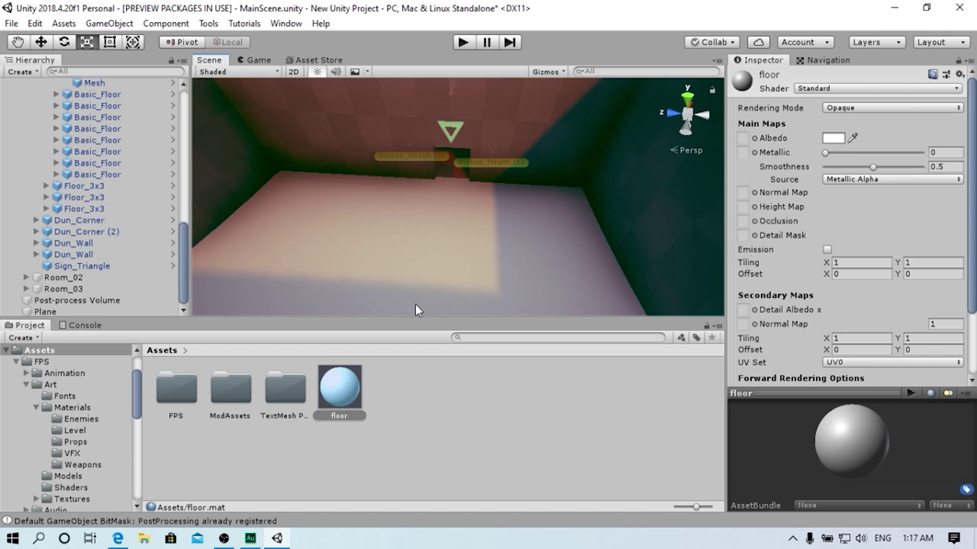
pyautogui.click(117, 538)
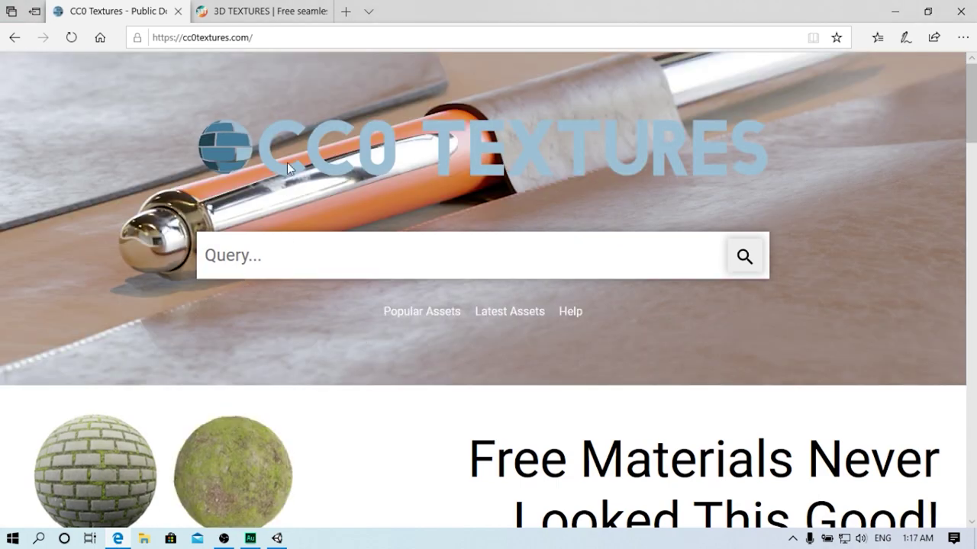
# Look over the 3D Textures site, then return to the CC0 Textures site in Edge
pyautogui.moveTo(259, 37)
pyautogui.mouseDown()
pyautogui.moveTo(188, 40)
pyautogui.moveTo(263, 37)
pyautogui.mouseUp()
pyautogui.click(268, 11)
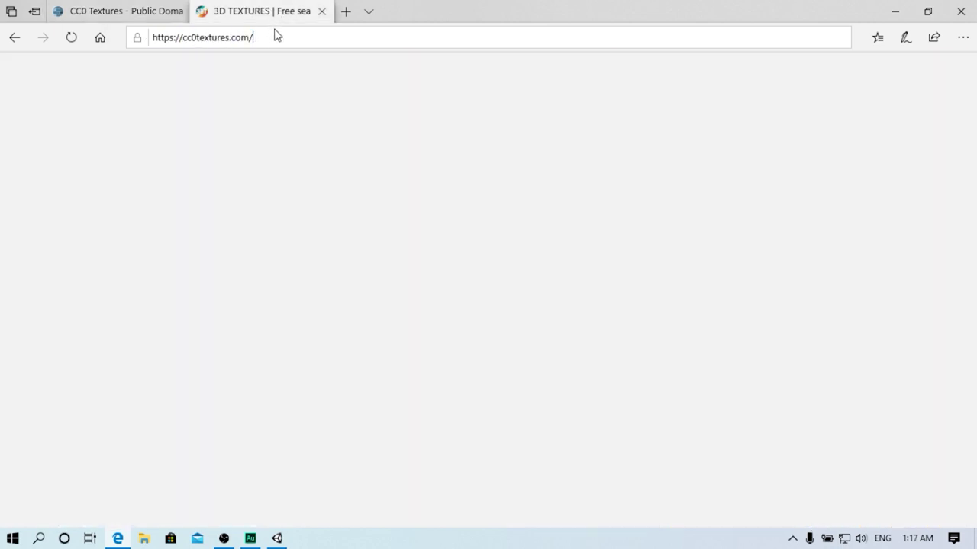
pyautogui.moveTo(245, 37); pyautogui.dragTo(233, 40)
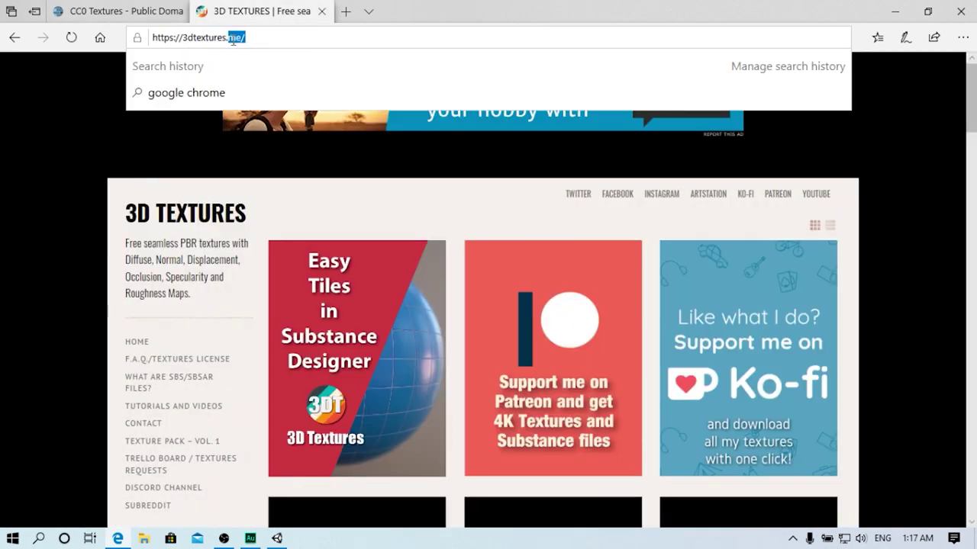
pyautogui.click(266, 39)
pyautogui.scroll(-5, 335, 205)
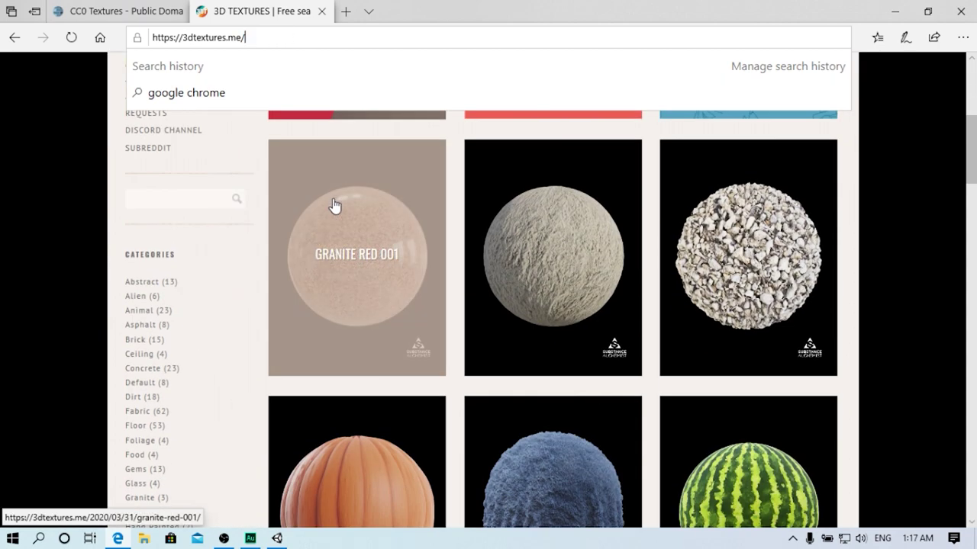
pyautogui.scroll(5, 305, 195)
pyautogui.click(153, 11)
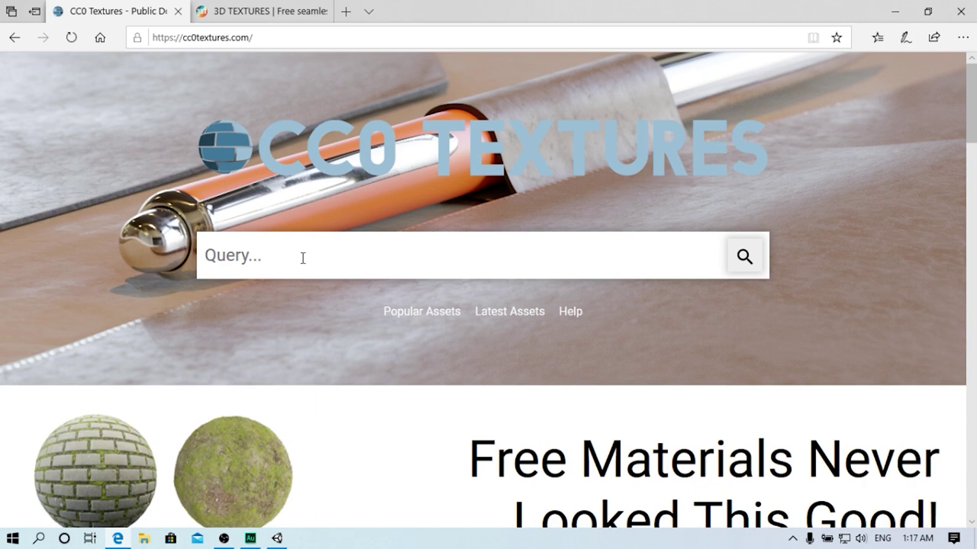
# Search CC0 Textures for 'metal' and scroll through the 86 results to Metal 024
pyautogui.write('metal')
pyautogui.press('Return')
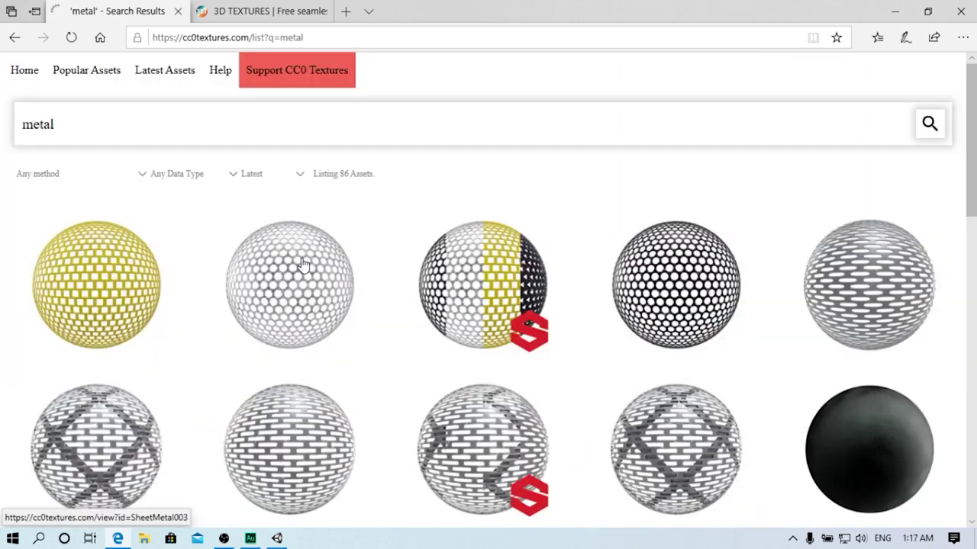
pyautogui.scroll(-2, 322, 290)
pyautogui.scroll(-5, 322, 290)
pyautogui.scroll(-2, 322, 291)
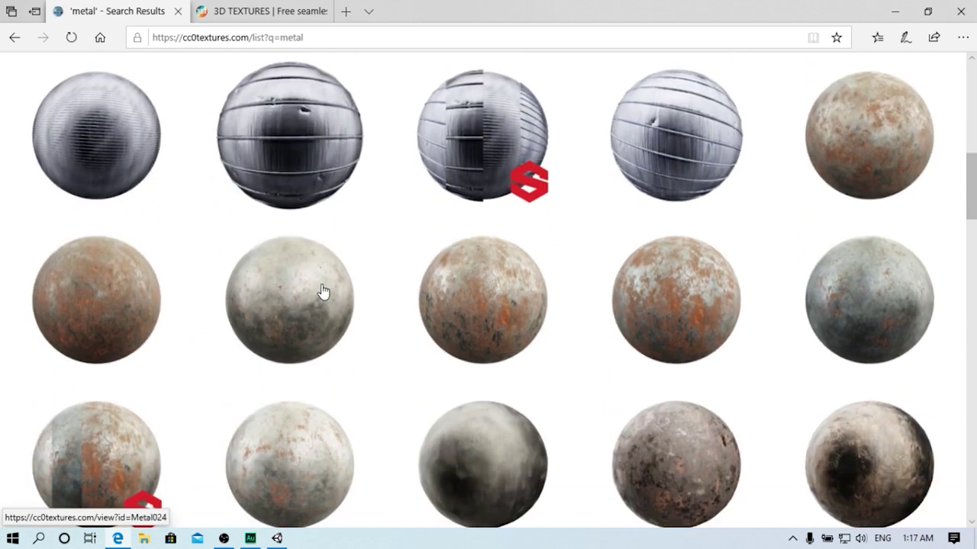
pyautogui.scroll(-2, 322, 291)
pyautogui.scroll(2, 322, 291)
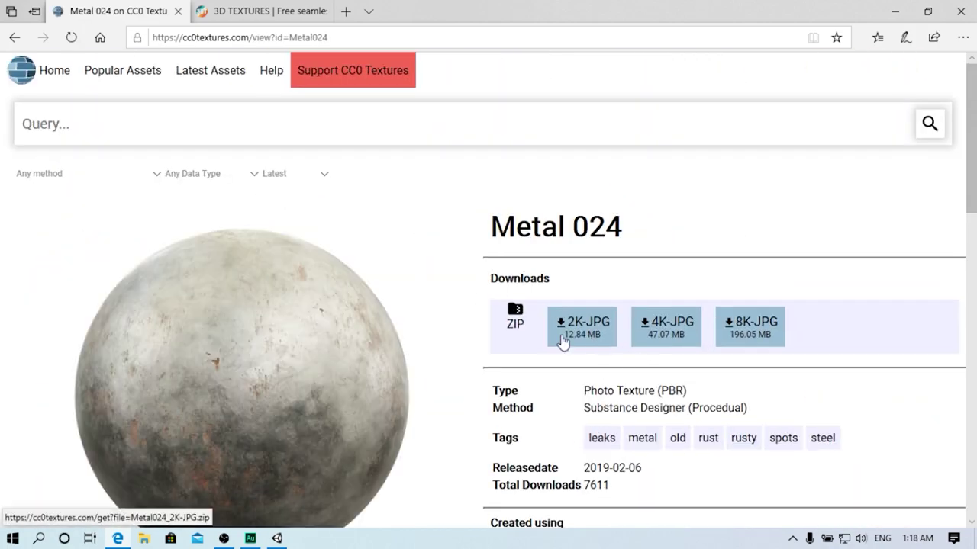
# Download and save the Metal 024 2K-JPG zip, then select all its JPG maps in the archive
pyautogui.click(563, 342)
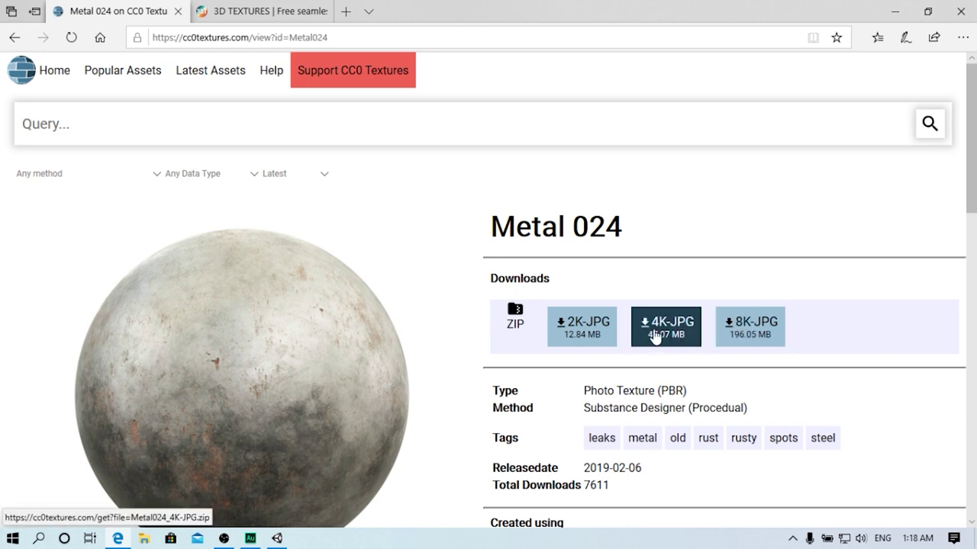
pyautogui.click(586, 336)
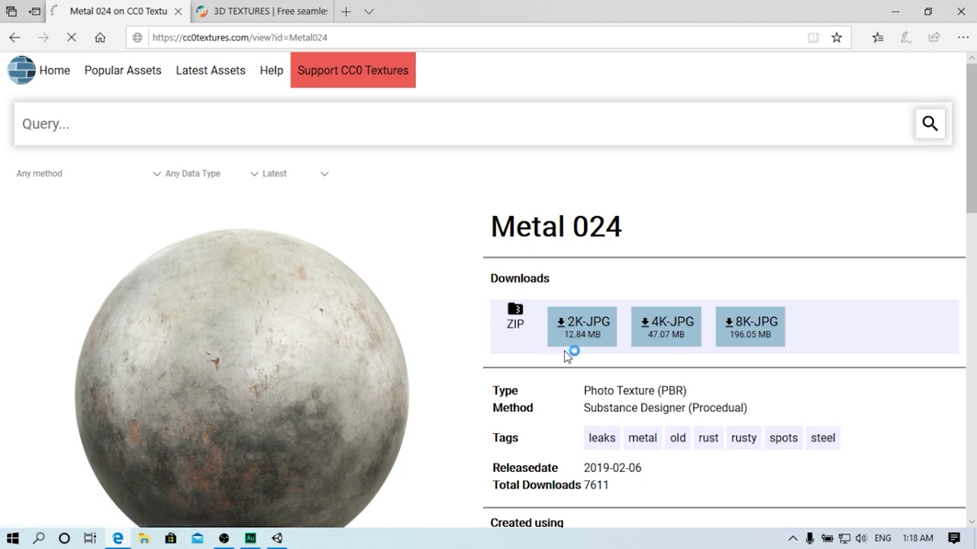
pyautogui.click(630, 507)
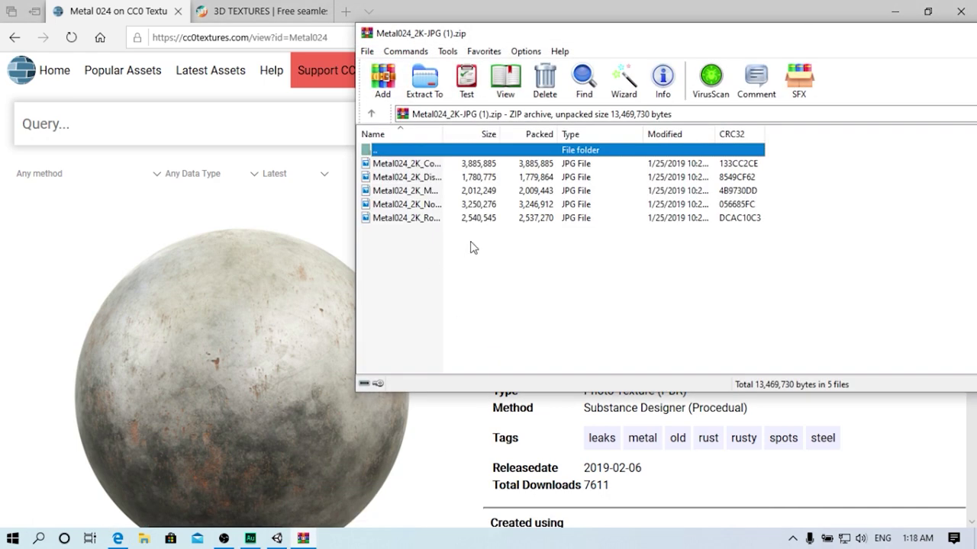
pyautogui.moveTo(425, 245); pyautogui.dragTo(400, 169)
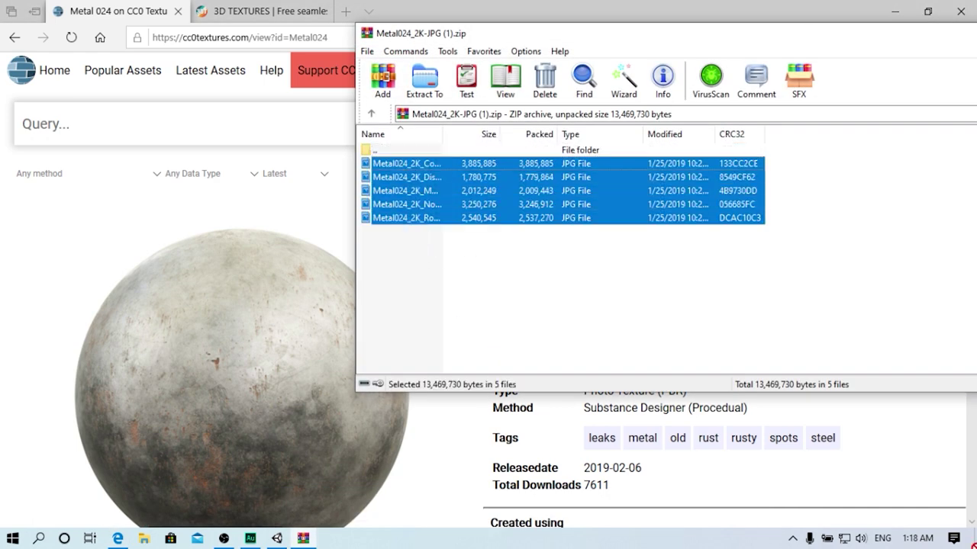
# Extract the five Metal024 JPG texture maps from the archive onto the desktop
pyautogui.moveTo(969, 545); pyautogui.dragTo(508, 194)
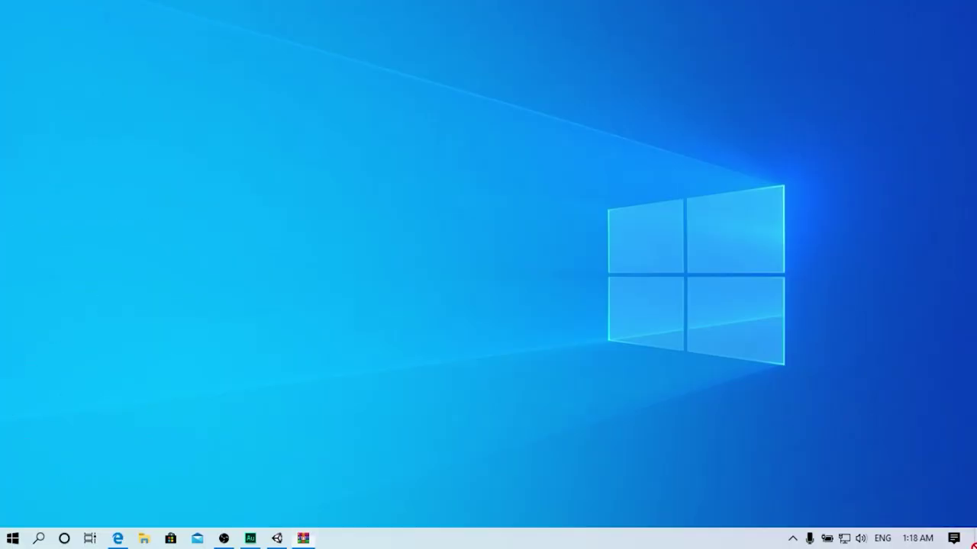
pyautogui.moveTo(477, 20); pyautogui.dragTo(478, 23)
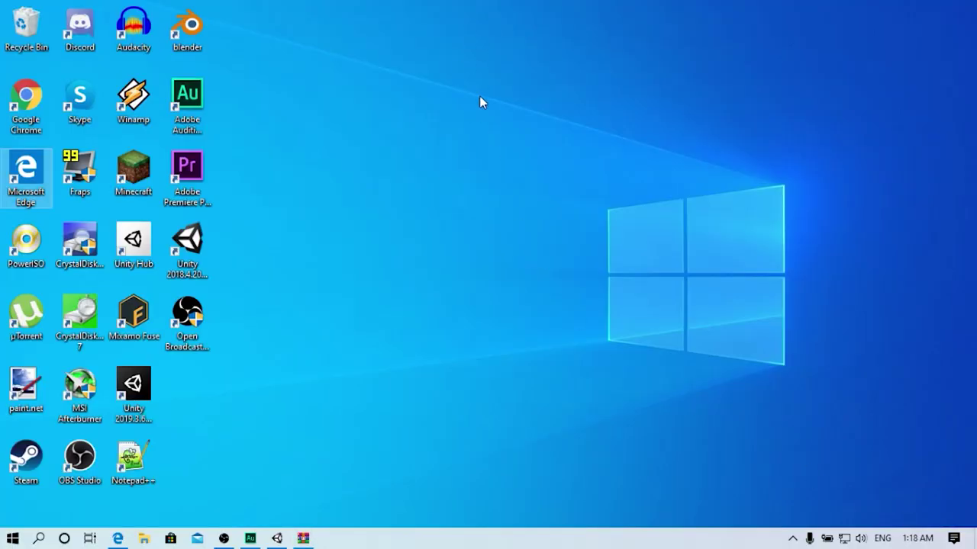
pyautogui.moveTo(462, 426); pyautogui.dragTo(515, 32)
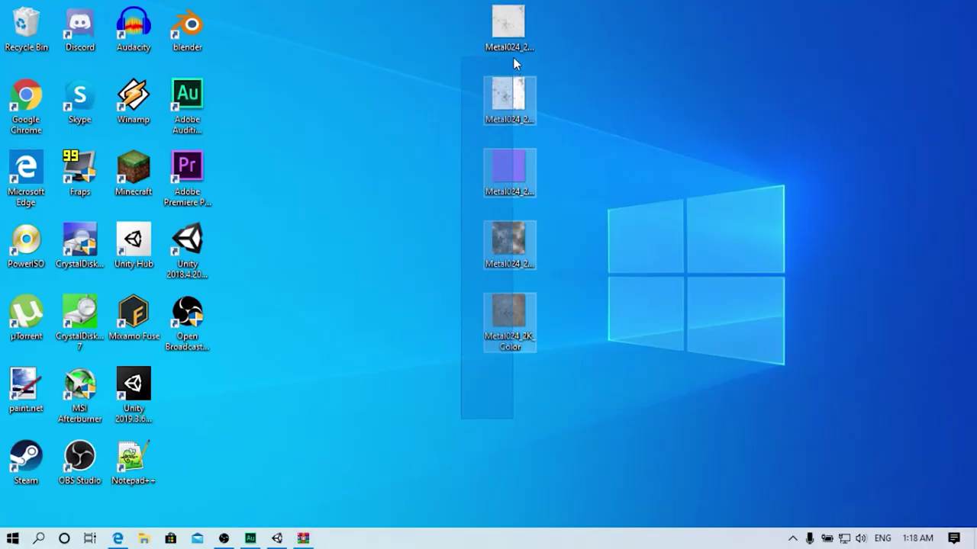
pyautogui.click(695, 16)
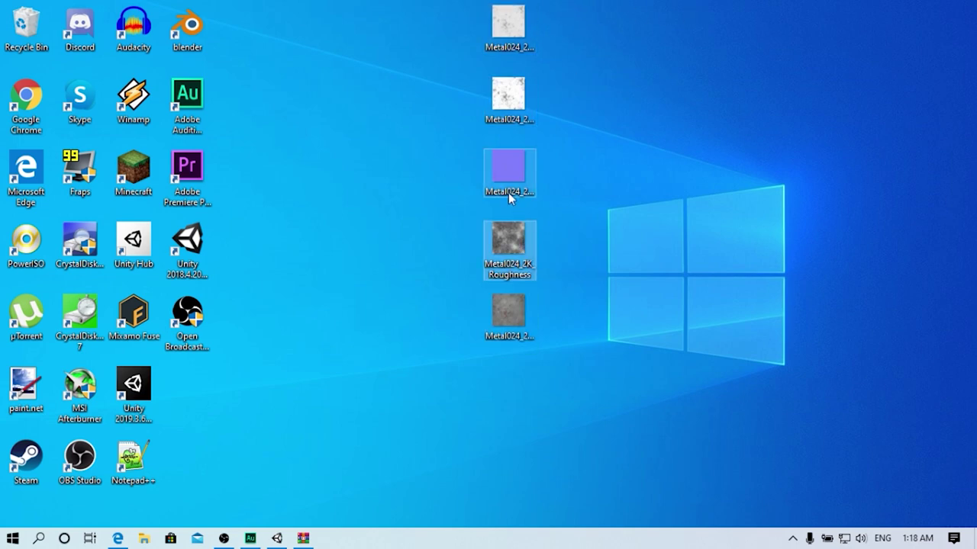
# Move the Metal024 Roughness map away from the other textures on the desktop
pyautogui.moveTo(509, 274); pyautogui.dragTo(722, 57)
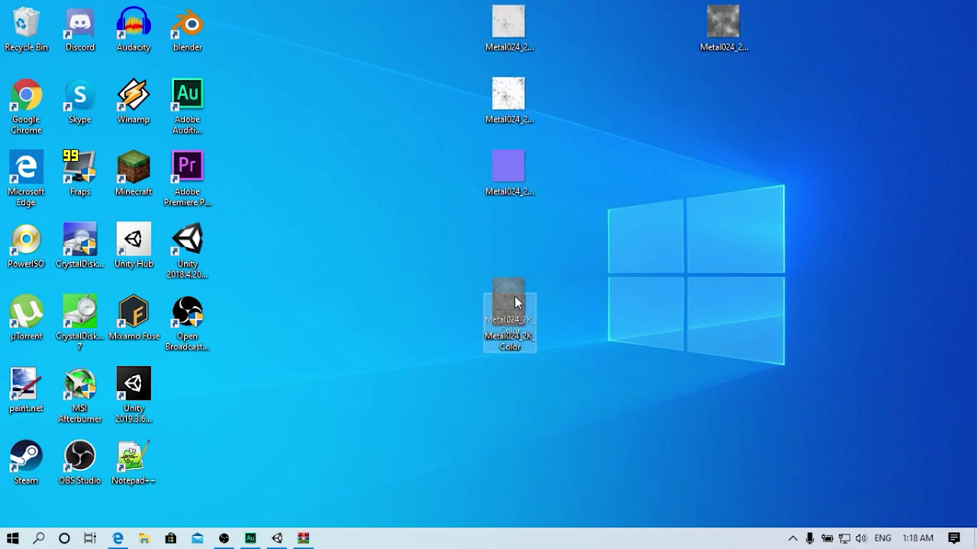
pyautogui.moveTo(511, 313); pyautogui.dragTo(511, 240)
pyautogui.click(723, 26)
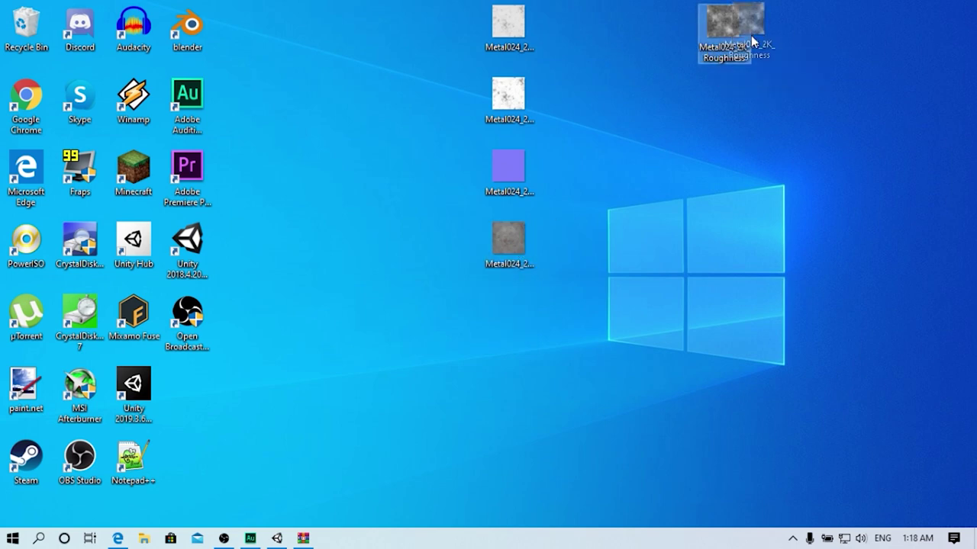
pyautogui.moveTo(723, 44); pyautogui.dragTo(931, 44)
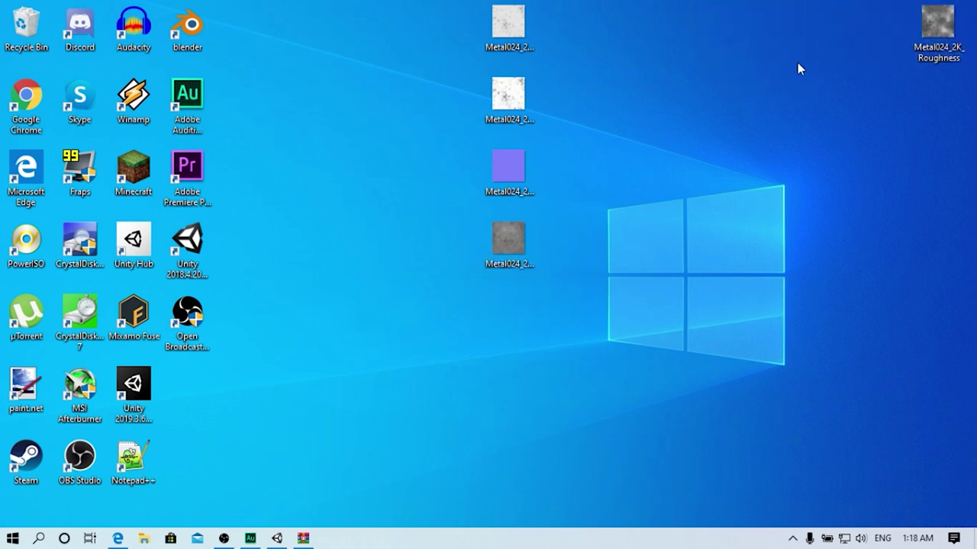
# Drag the Normal, Metalness, Displacement and Color maps into Unity's Assets folder
pyautogui.click(517, 175)
pyautogui.click(508, 93)
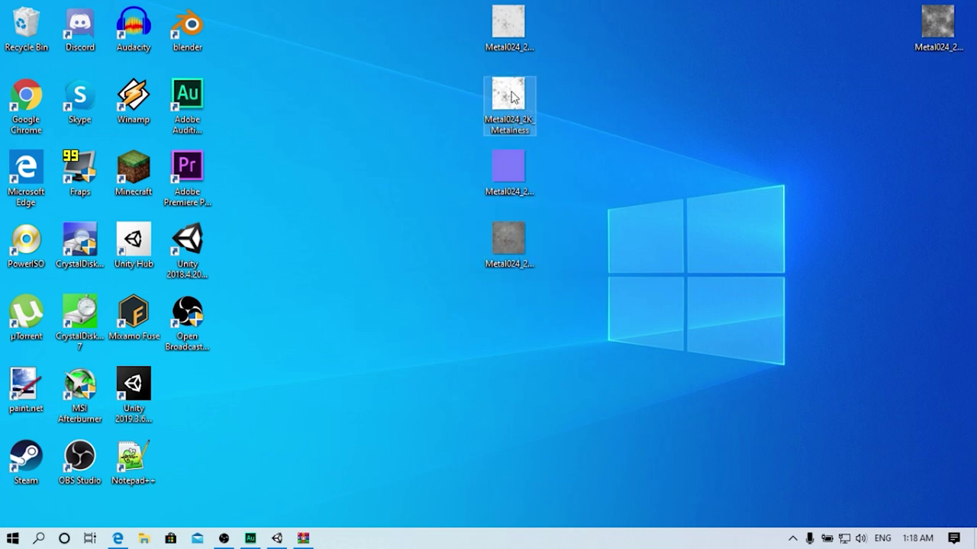
pyautogui.click(524, 38)
pyautogui.click(557, 6)
pyautogui.moveTo(557, 6); pyautogui.dragTo(479, 323)
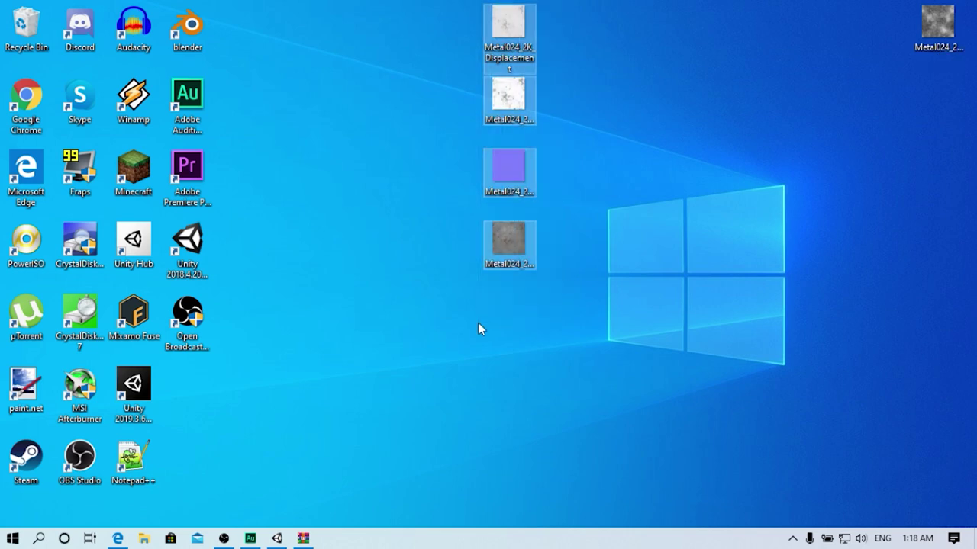
pyautogui.moveTo(514, 79)
pyautogui.mouseDown()
pyautogui.moveTo(268, 540)
pyautogui.moveTo(479, 419)
pyautogui.mouseUp()
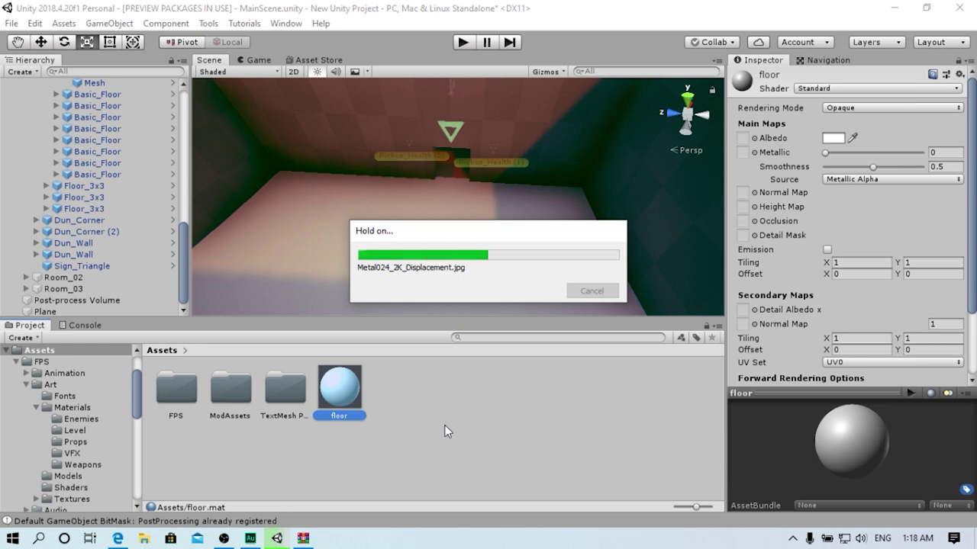
pyautogui.click(117, 538)
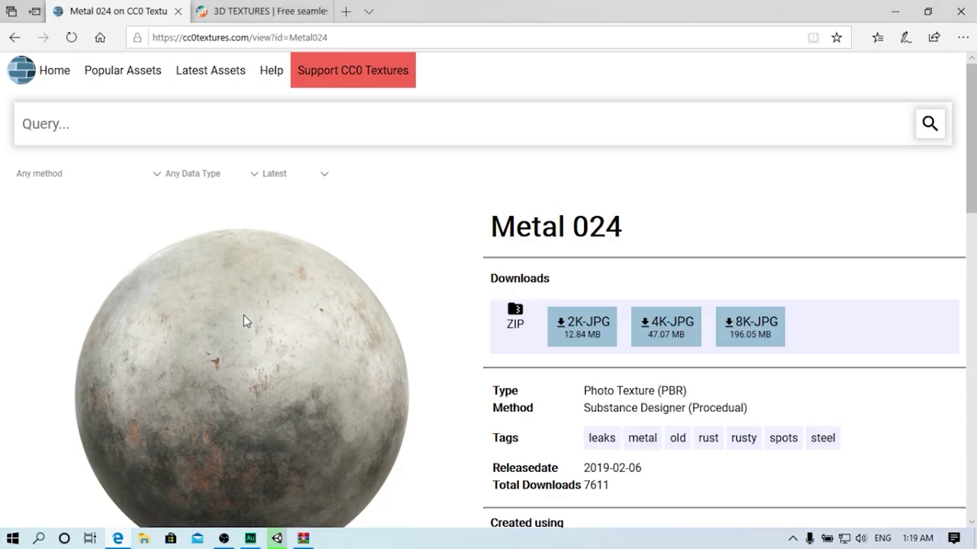
pyautogui.scroll(-1, 243, 315)
pyautogui.scroll(-1, 306, 350)
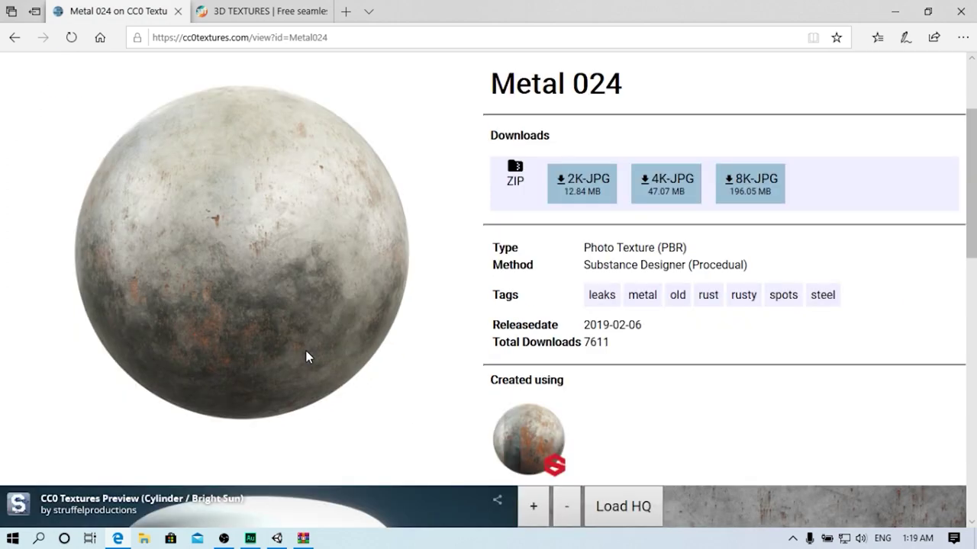
pyautogui.scroll(1, 306, 351)
pyautogui.scroll(1, 252, 321)
pyautogui.scroll(-4, 185, 323)
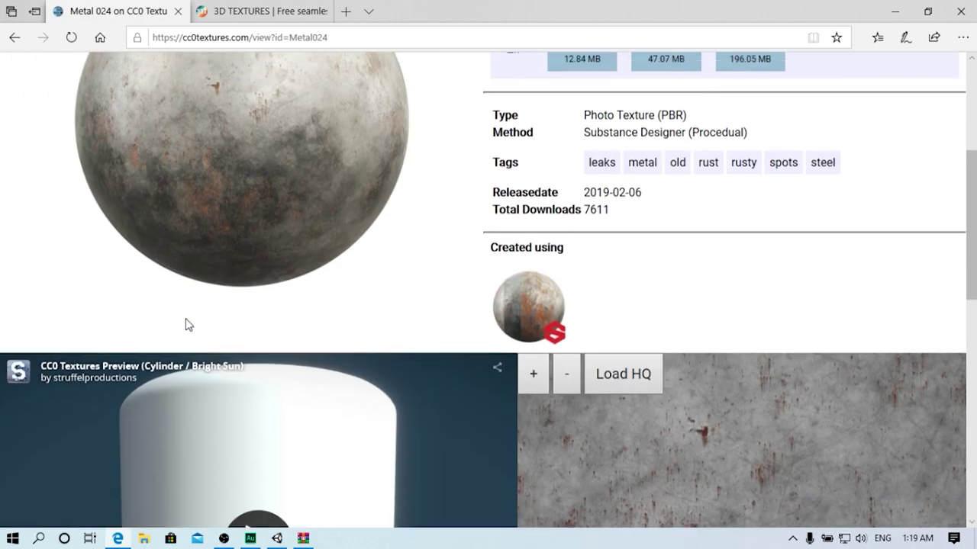
pyautogui.scroll(-3, 185, 322)
pyautogui.scroll(-6, 186, 323)
pyautogui.scroll(1, 185, 323)
pyautogui.scroll(5, 185, 323)
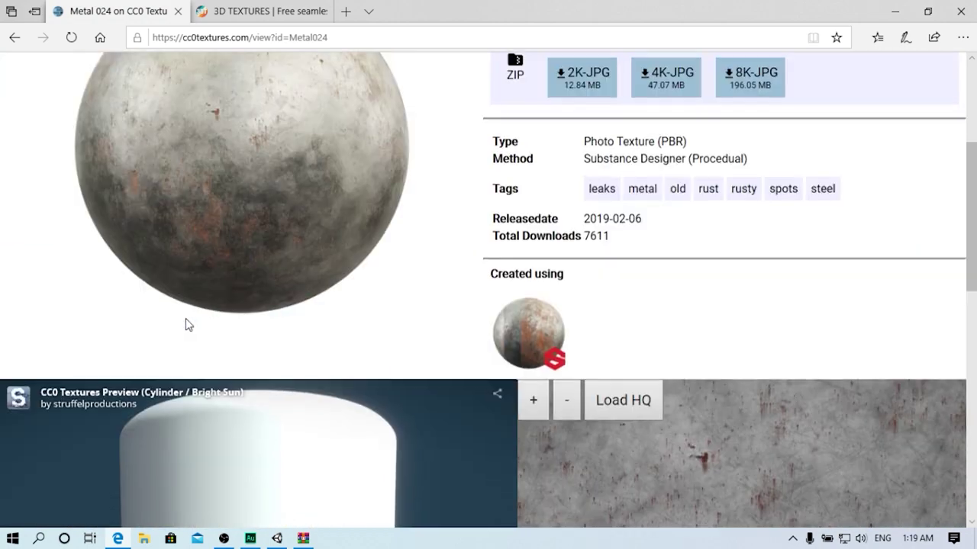
pyautogui.scroll(3, 319, 312)
pyautogui.click(894, 11)
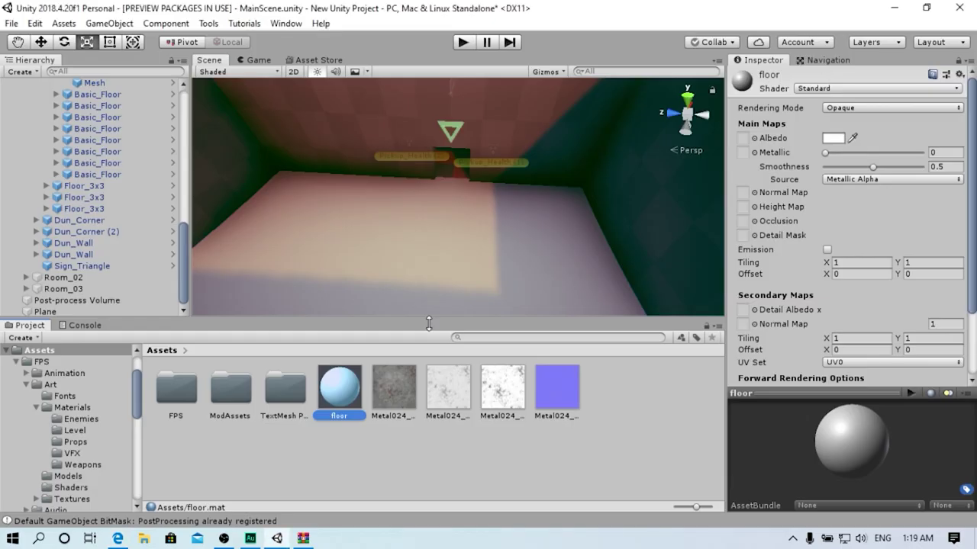
# Assign Metal024_2K_Color as the floor material's Albedo texture
pyautogui.click(393, 401)
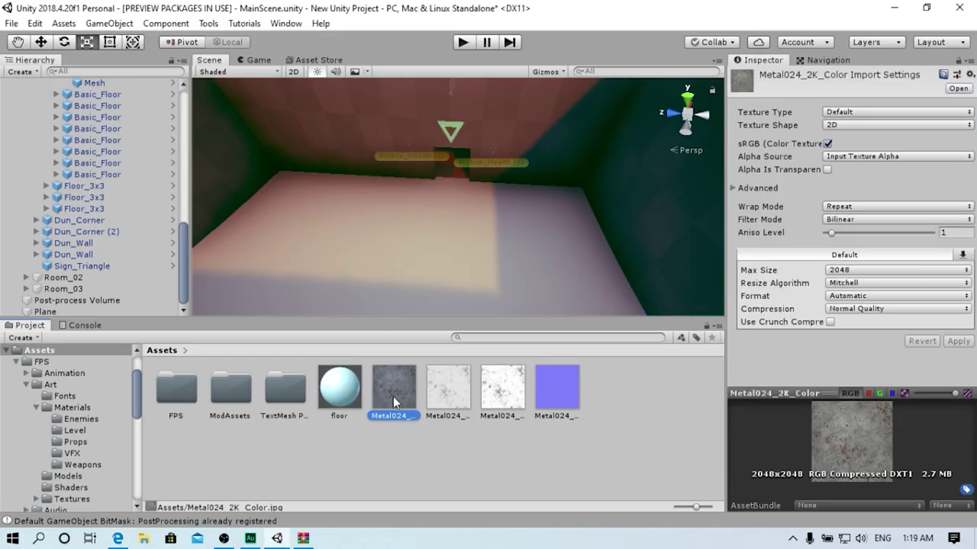
pyautogui.moveTo(456, 340); pyautogui.dragTo(408, 405)
pyautogui.click(429, 274)
pyautogui.click(357, 392)
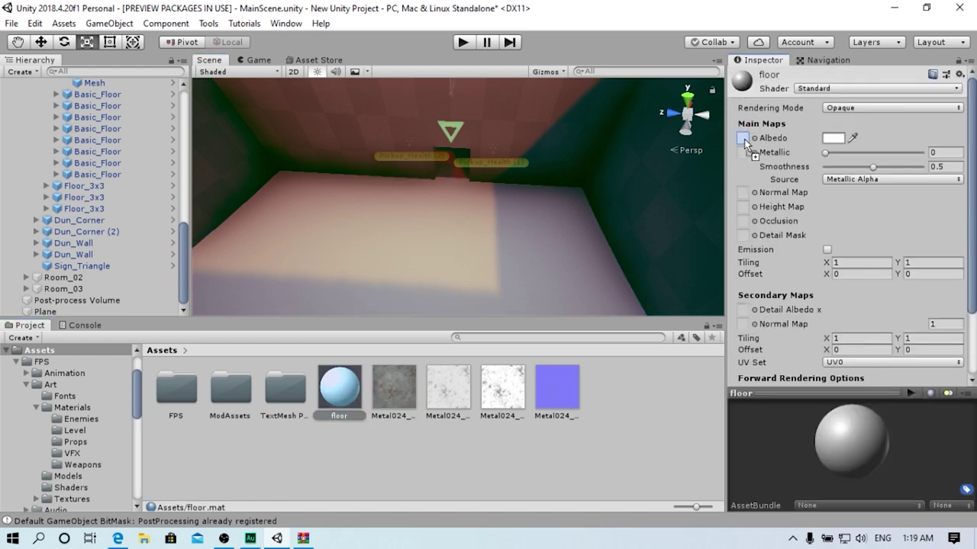
pyautogui.moveTo(591, 275); pyautogui.dragTo(743, 139)
pyautogui.moveTo(524, 220)
pyautogui.keyDown('alt'); pyautogui.mouseDown()
pyautogui.moveTo(402, 355)
pyautogui.moveTo(512, 283)
pyautogui.mouseUp(); pyautogui.keyUp('alt')
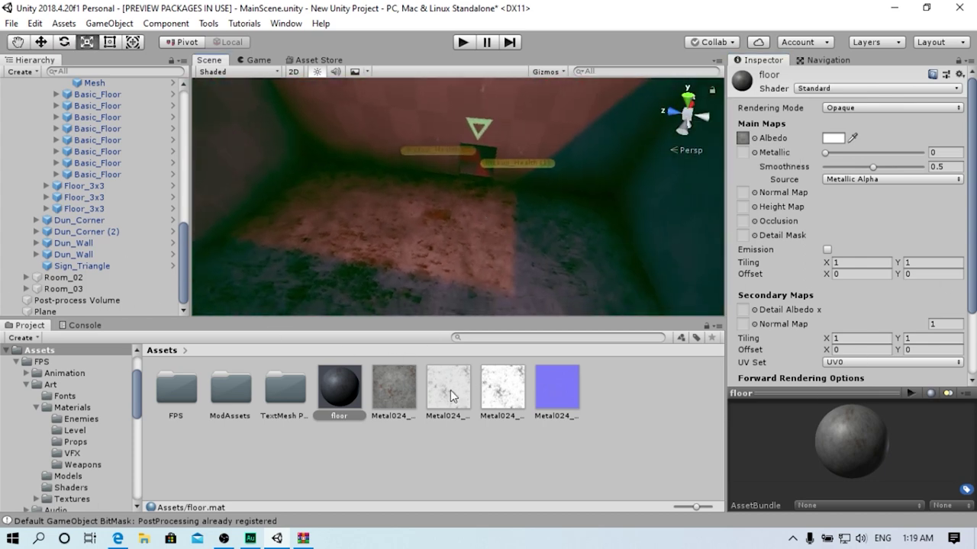
# Browse the imported Metal024 textures and bring the floor material's settings back up
pyautogui.click(495, 393)
pyautogui.click(418, 286)
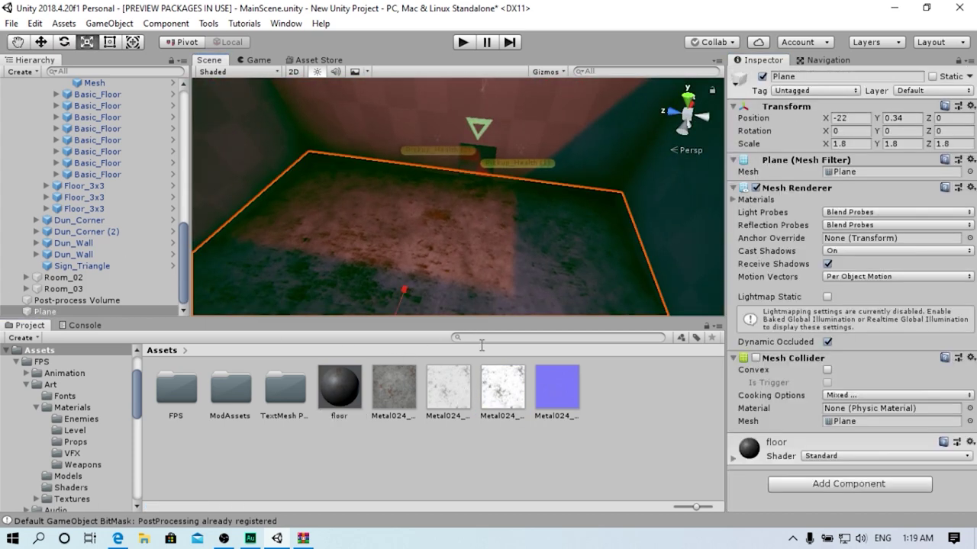
pyautogui.click(496, 389)
pyautogui.click(354, 391)
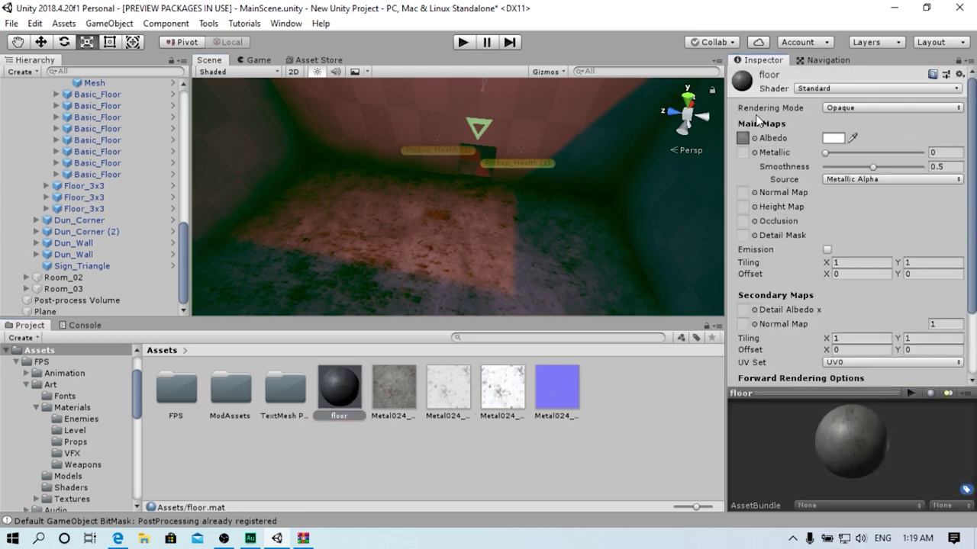
pyautogui.click(502, 389)
pyautogui.click(548, 394)
pyautogui.click(502, 393)
pyautogui.click(397, 393)
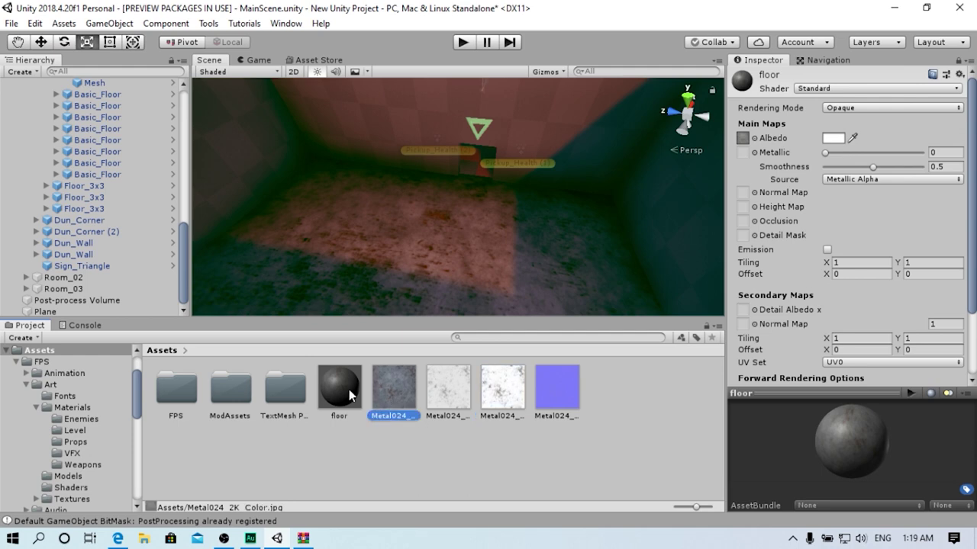
pyautogui.click(348, 389)
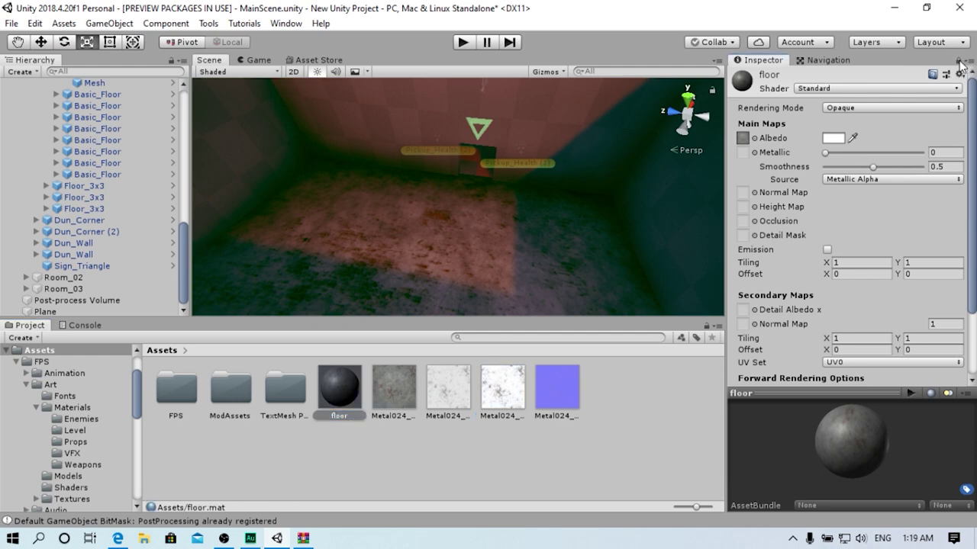
# Assign Metal024_2K_Displacement as the floor material's Height Map at 0.02
pyautogui.click(428, 257)
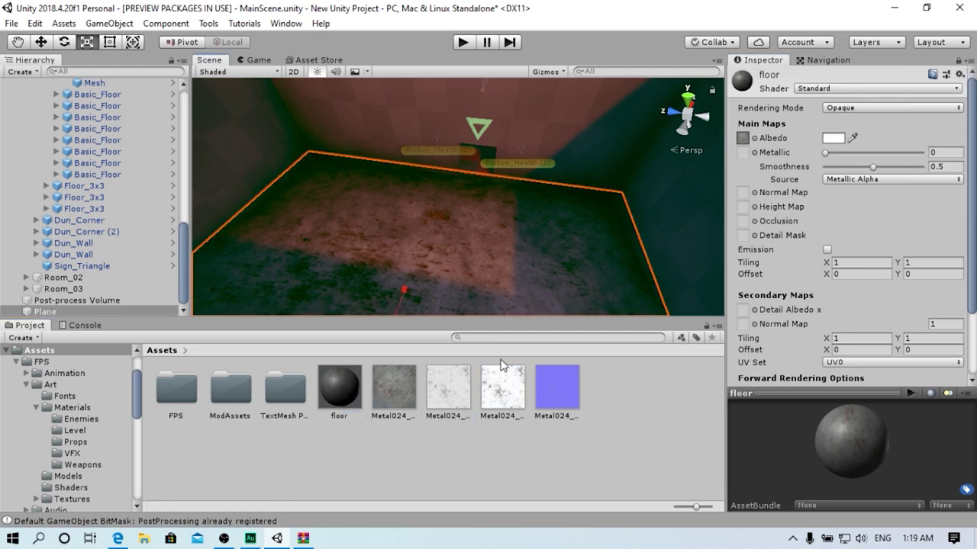
pyautogui.click(447, 390)
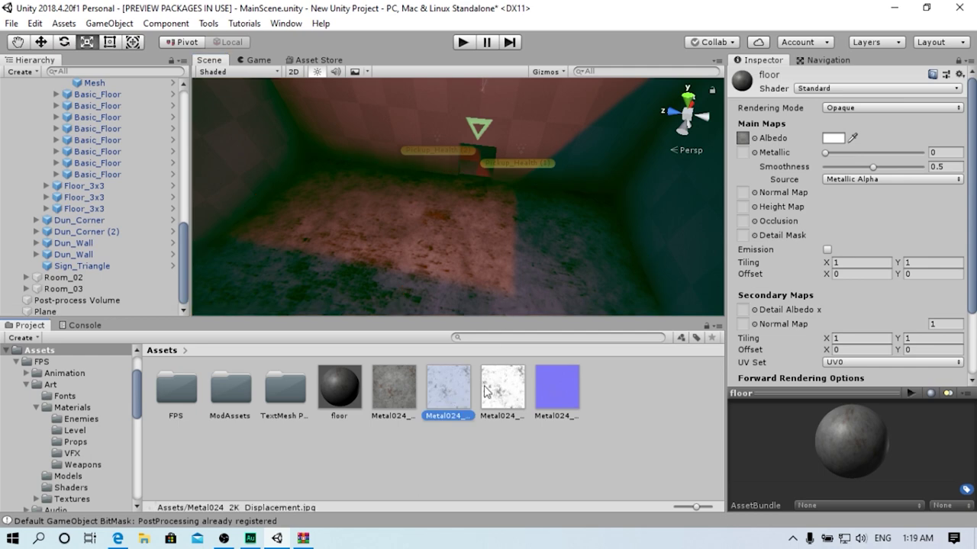
pyautogui.moveTo(457, 405); pyautogui.dragTo(742, 207)
pyautogui.moveTo(496, 229)
pyautogui.mouseDown(button='right')
pyautogui.moveTo(487, 274)
pyautogui.moveTo(718, 255)
pyautogui.mouseUp(button='right')
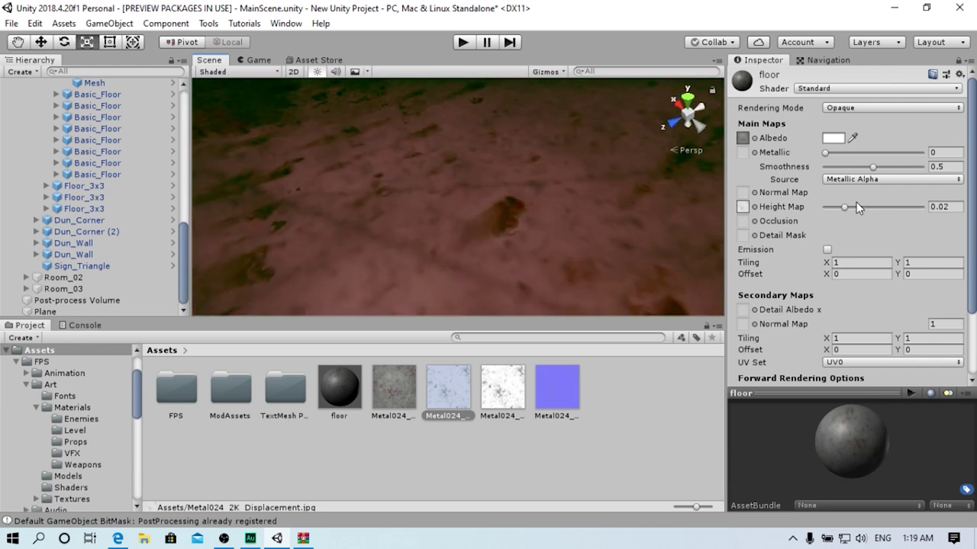
# Lower the floor material's Height Map strength to 0.0128 and view the floor from above
pyautogui.moveTo(856, 202)
pyautogui.mouseDown()
pyautogui.moveTo(814, 215)
pyautogui.moveTo(846, 213)
pyautogui.mouseUp()
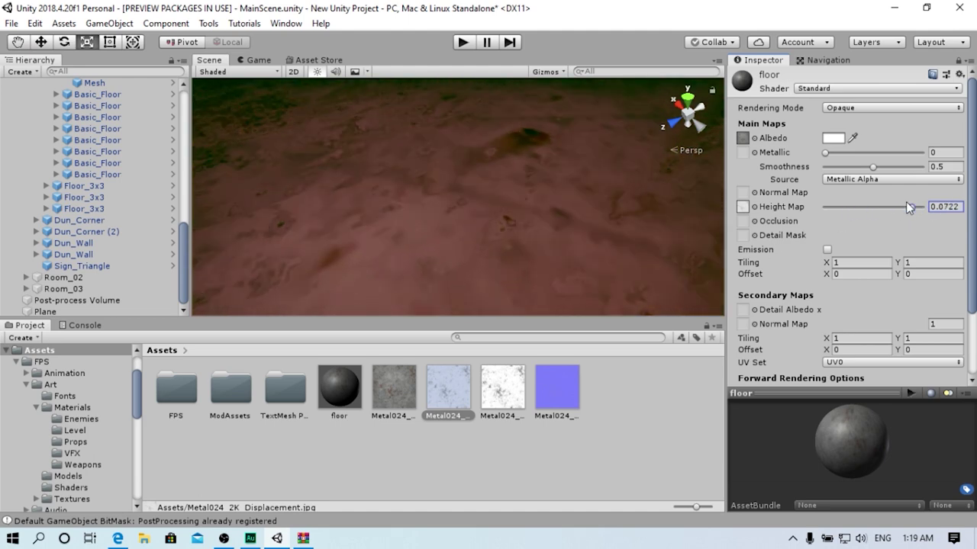
pyautogui.moveTo(860, 215)
pyautogui.mouseDown()
pyautogui.moveTo(807, 210)
pyautogui.moveTo(837, 218)
pyautogui.mouseUp()
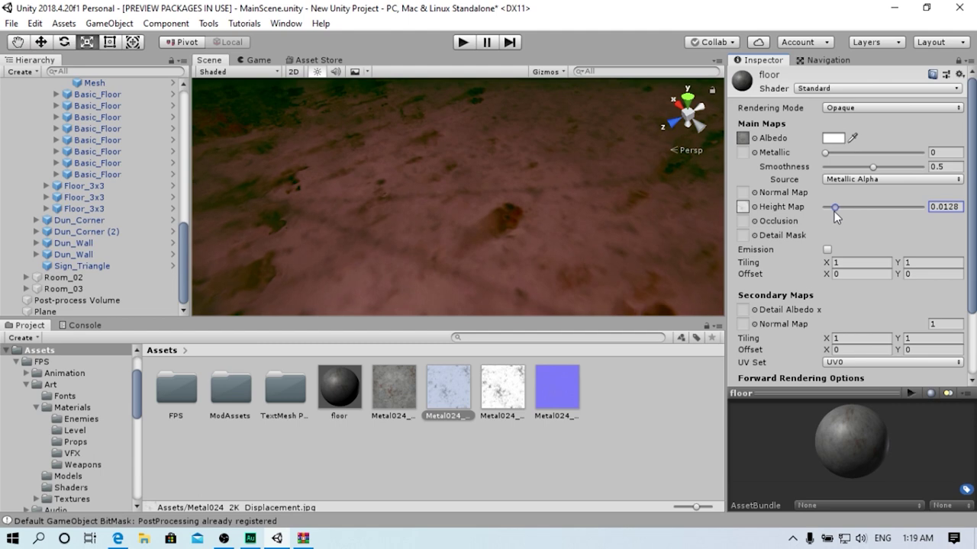
pyautogui.moveTo(579, 217)
pyautogui.keyDown('alt'); pyautogui.mouseDown()
pyautogui.moveTo(641, 250)
pyautogui.moveTo(606, 104)
pyautogui.moveTo(569, 161)
pyautogui.mouseUp(); pyautogui.keyUp('alt')
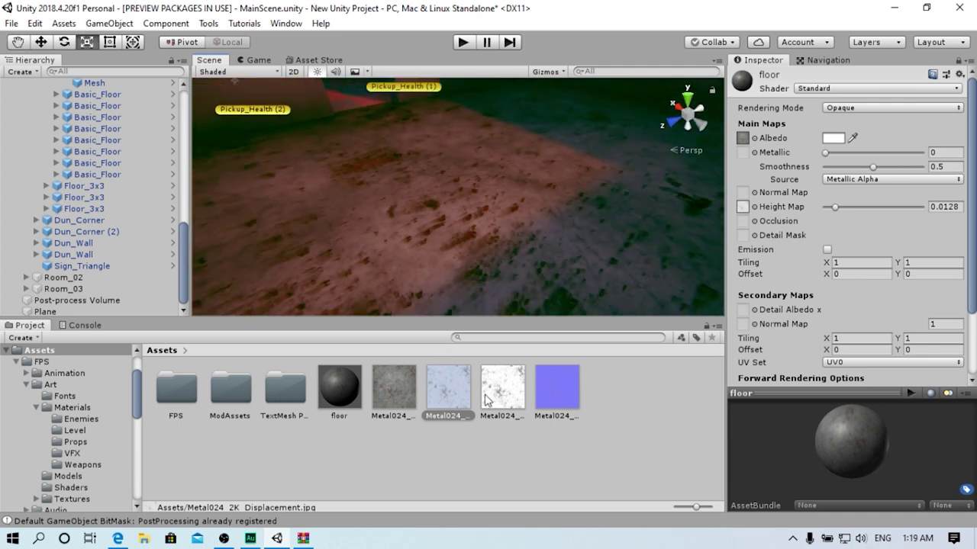
# Assign Metal024_2K_Metalness as the floor's Metallic map, keeping Smoothness at 1
pyautogui.click(509, 404)
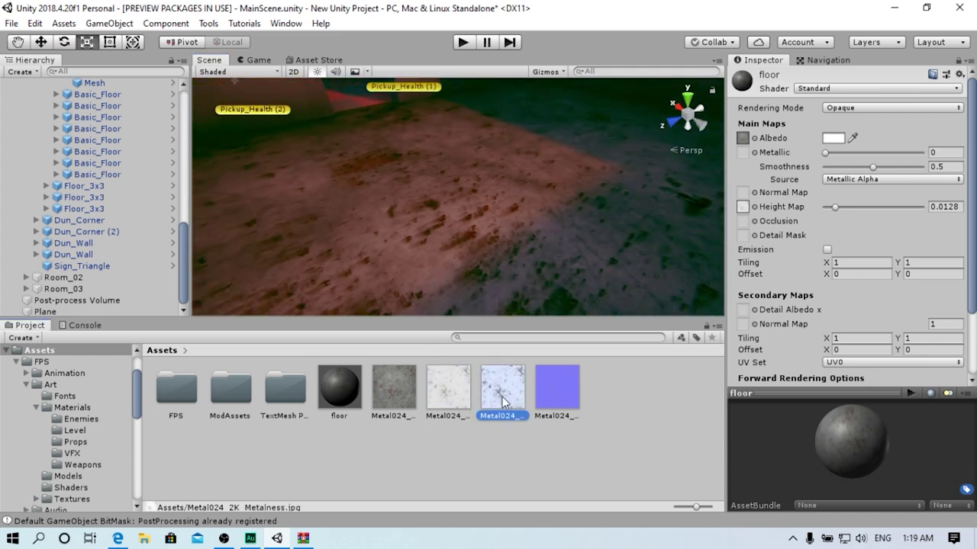
pyautogui.moveTo(740, 151); pyautogui.dragTo(740, 151)
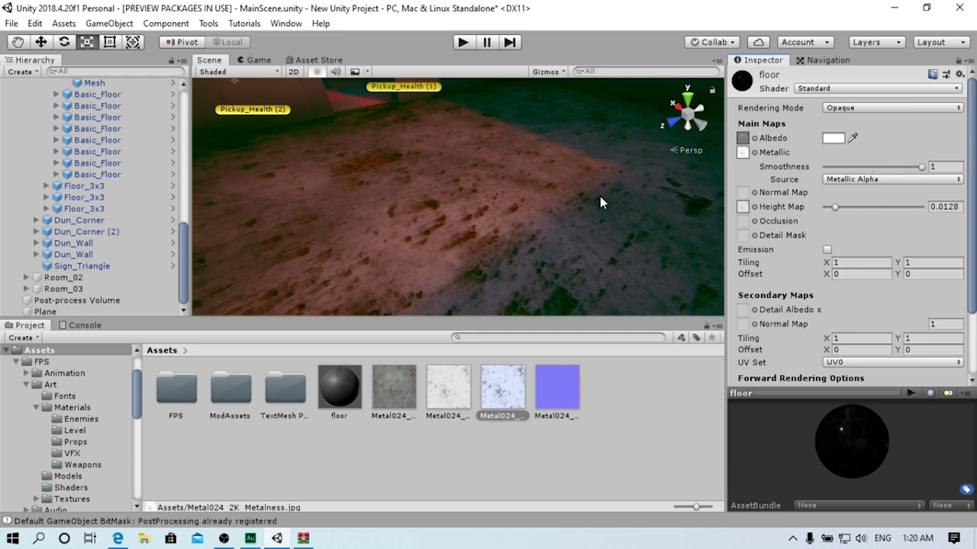
pyautogui.moveTo(594, 192)
pyautogui.keyDown('alt'); pyautogui.mouseDown()
pyautogui.moveTo(422, 272)
pyautogui.moveTo(425, 214)
pyautogui.moveTo(667, 161)
pyautogui.moveTo(624, 199)
pyautogui.mouseUp(); pyautogui.keyUp('alt')
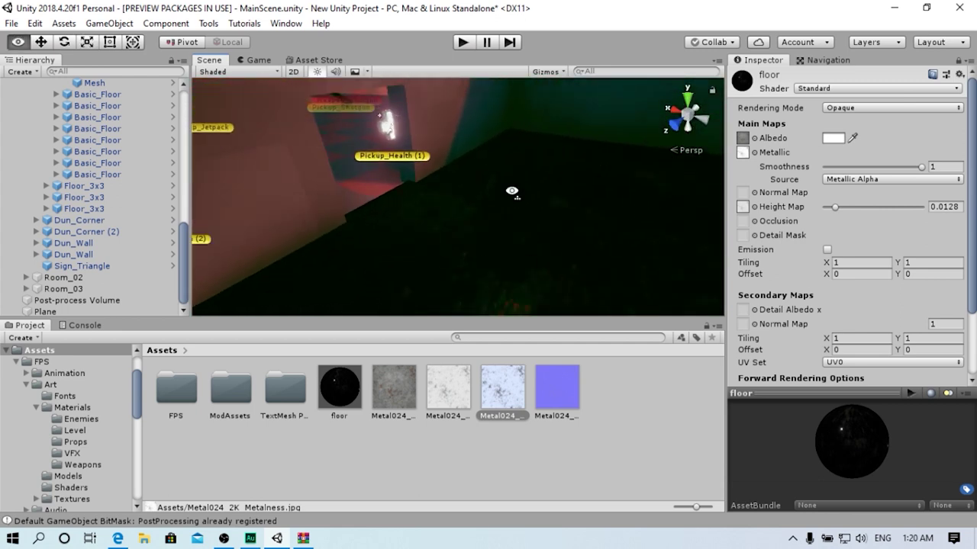
pyautogui.scroll(-2, 652, 249)
pyautogui.moveTo(921, 166)
pyautogui.mouseDown()
pyautogui.moveTo(877, 167)
pyautogui.moveTo(923, 166)
pyautogui.mouseUp()
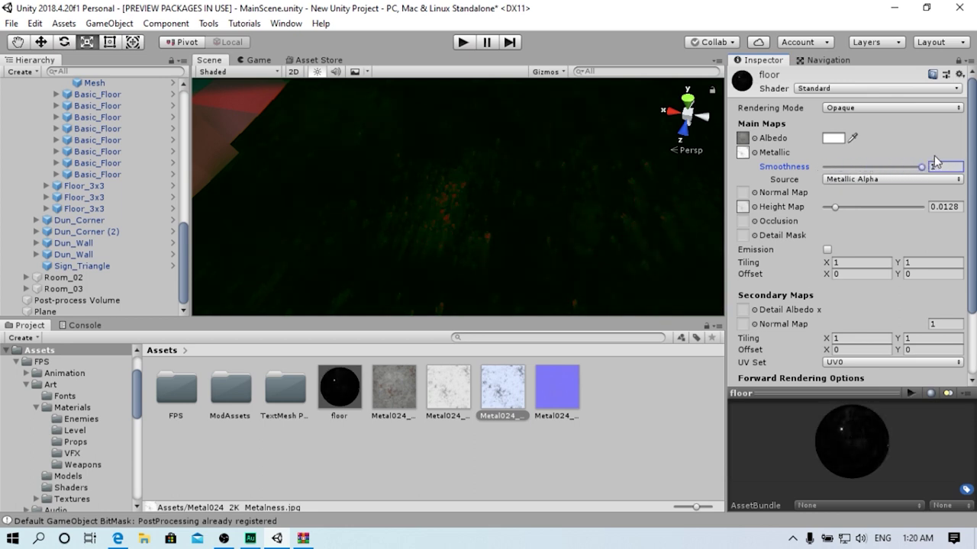
pyautogui.scroll(-5, 503, 198)
pyautogui.click(499, 220)
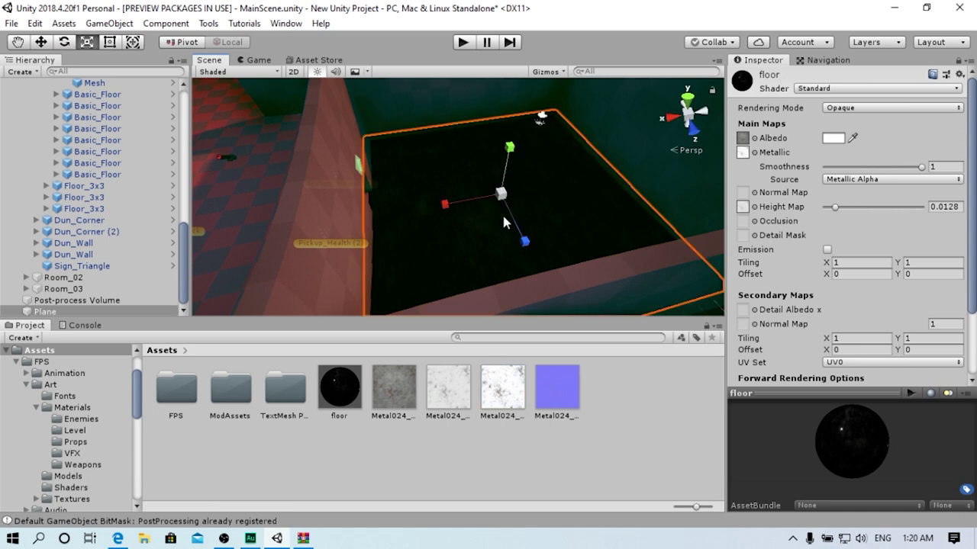
pyautogui.click(286, 22)
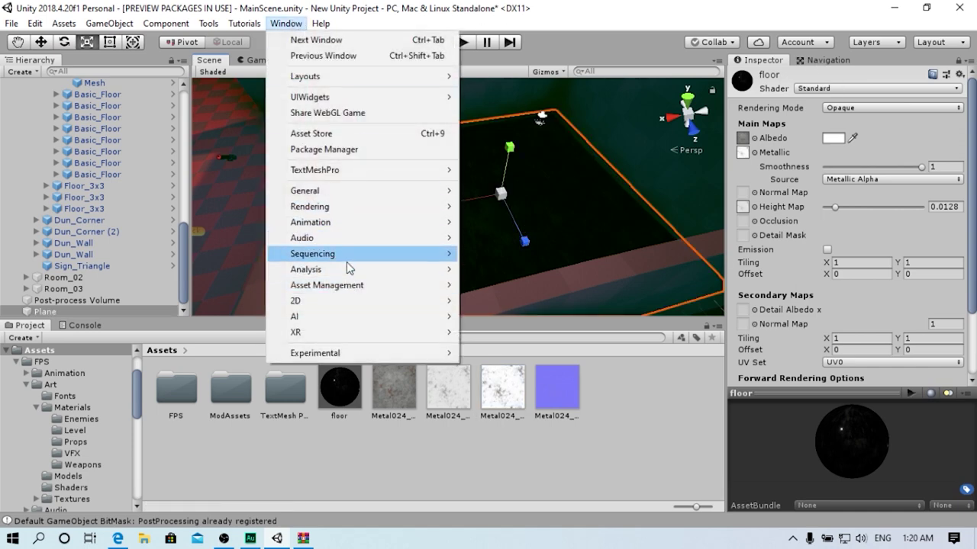
# Enable Auto Generate in the Lighting settings, close them, and zoom onto the floor plane
pyautogui.moveTo(435, 217)
pyautogui.click(509, 207)
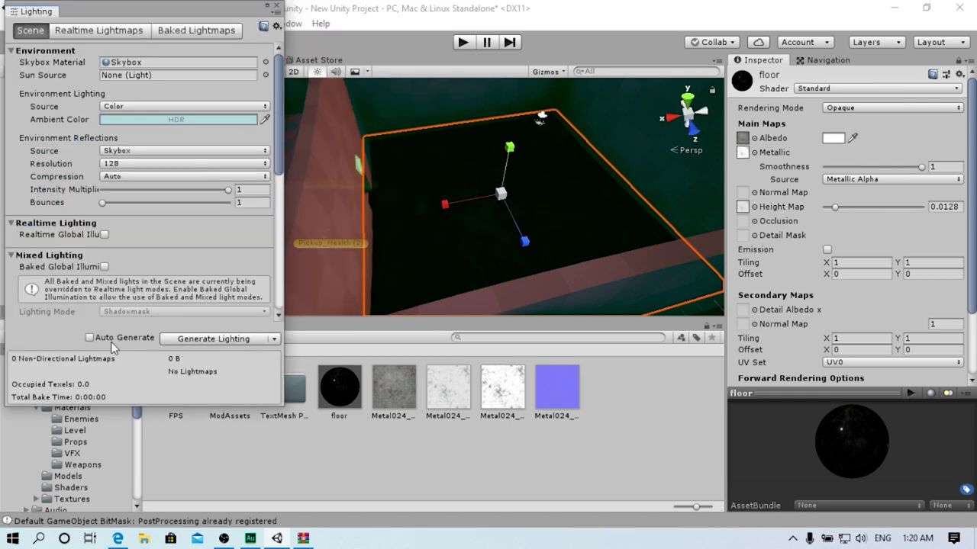
pyautogui.click(89, 338)
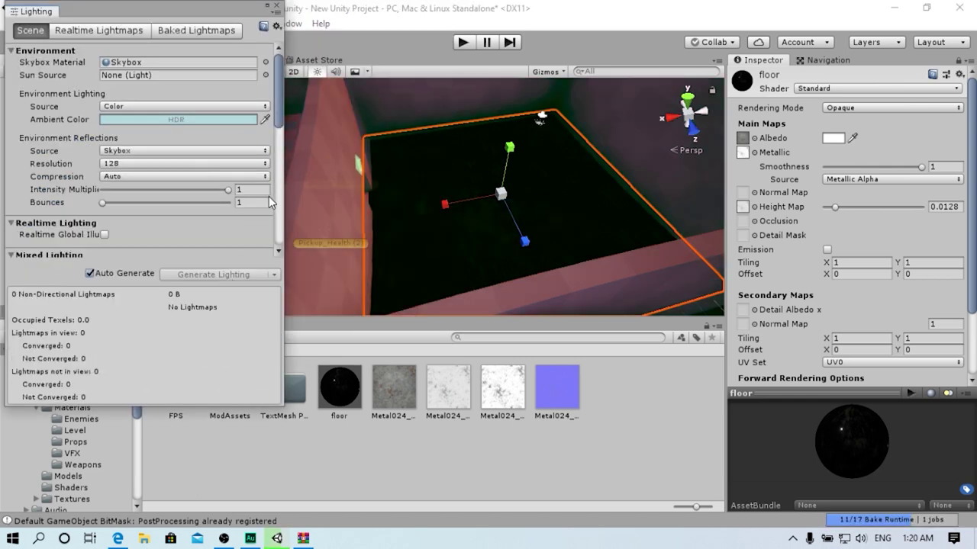
pyautogui.click(276, 6)
pyautogui.scroll(2, 396, 103)
pyautogui.scroll(2, 401, 167)
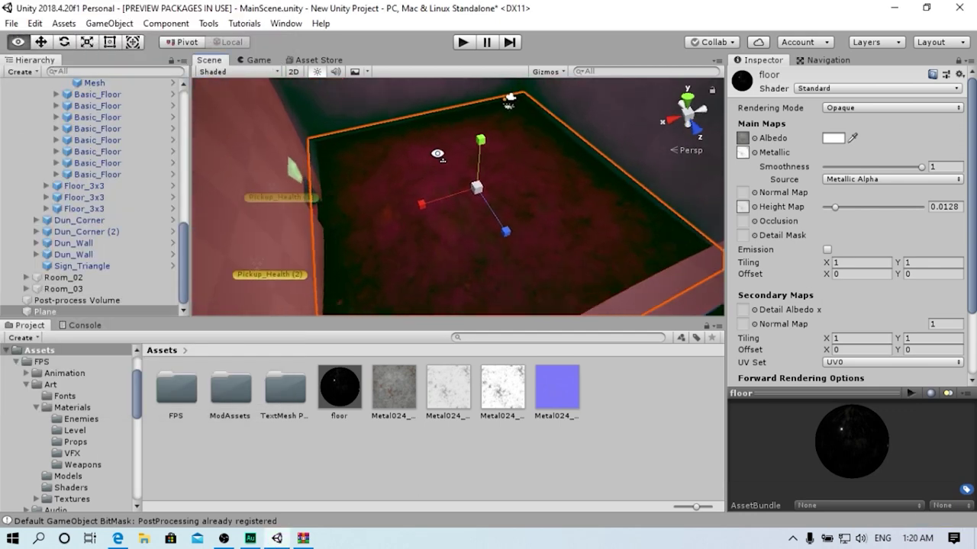
pyautogui.scroll(2, 407, 228)
# Drop the floor material's Smoothness to 0.837, checking the room in Scene and Game views
pyautogui.moveTo(407, 226)
pyautogui.mouseDown(button='right')
pyautogui.moveTo(341, 38)
pyautogui.moveTo(387, 12)
pyautogui.moveTo(365, 502)
pyautogui.moveTo(827, 100)
pyautogui.mouseUp(button='right')
pyautogui.moveTo(920, 167); pyautogui.dragTo(905, 167)
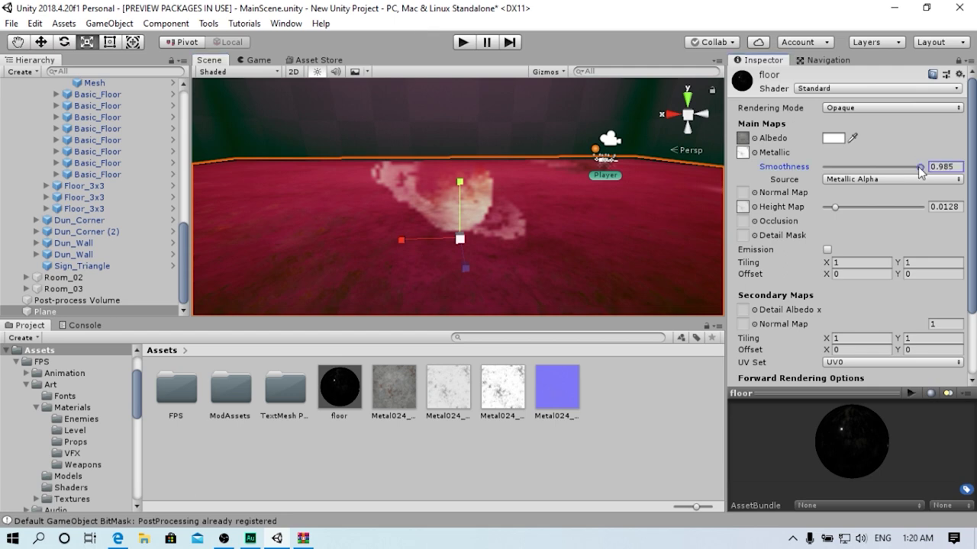
pyautogui.moveTo(401, 224)
pyautogui.mouseDown(button='right')
pyautogui.moveTo(231, 225)
pyautogui.moveTo(168, 246)
pyautogui.mouseUp(button='right')
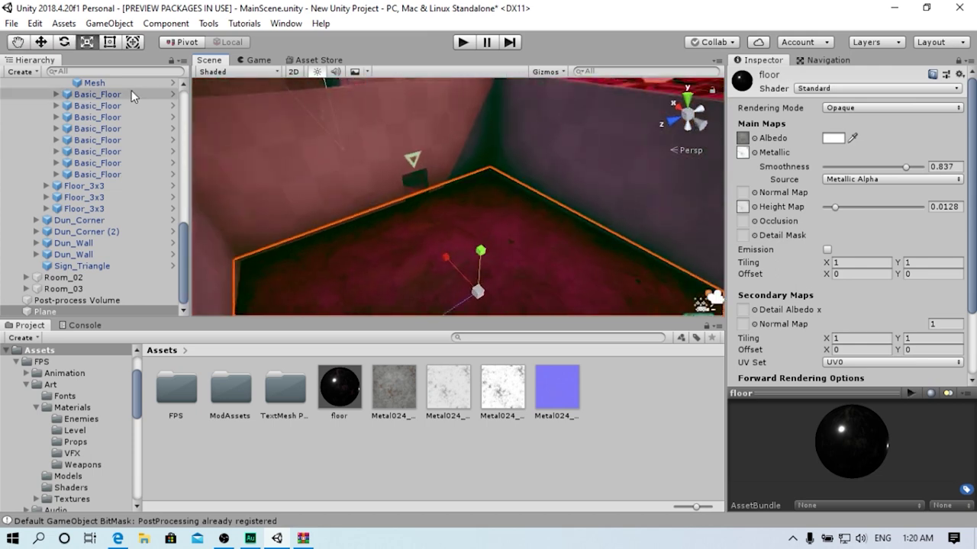
pyautogui.moveTo(200, 94); pyautogui.dragTo(306, 97, button='right')
pyautogui.click(259, 60)
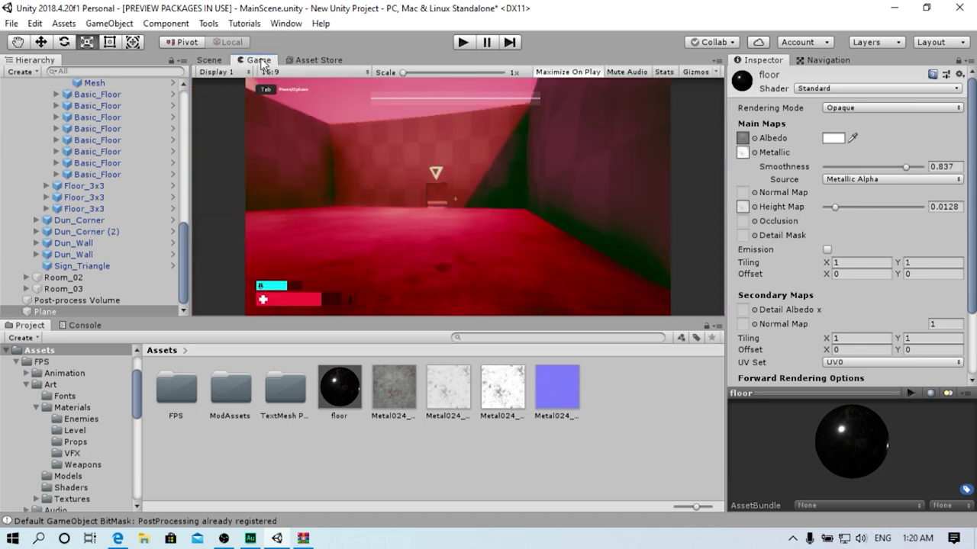
pyautogui.click(213, 59)
pyautogui.moveTo(438, 210)
pyautogui.mouseDown(button='right')
pyautogui.moveTo(367, 248)
pyautogui.moveTo(701, 314)
pyautogui.mouseUp(button='right')
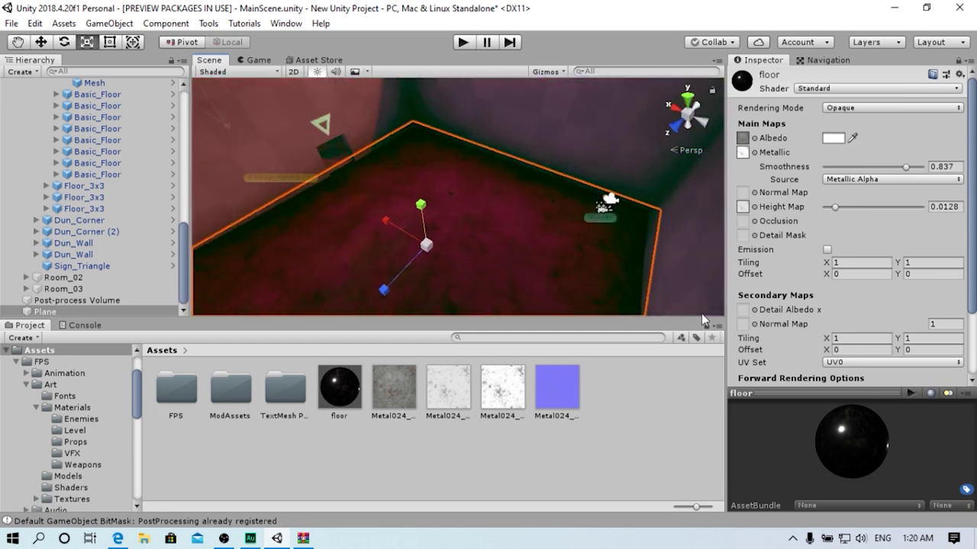
pyautogui.moveTo(604, 279)
pyautogui.mouseDown(button='right')
pyautogui.moveTo(626, 113)
pyautogui.moveTo(344, 153)
pyautogui.moveTo(533, 289)
pyautogui.moveTo(559, 350)
pyautogui.mouseUp(button='right')
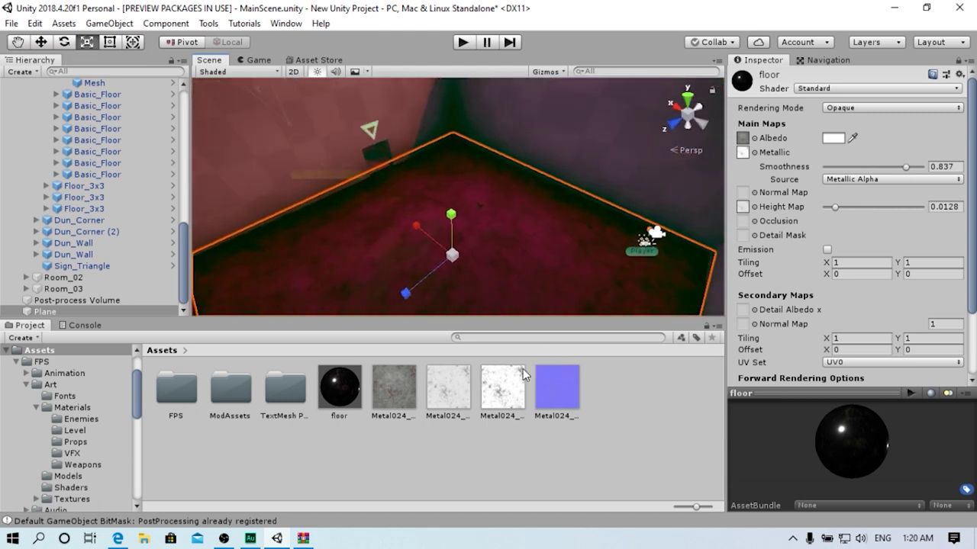
pyautogui.moveTo(557, 393); pyautogui.dragTo(571, 375)
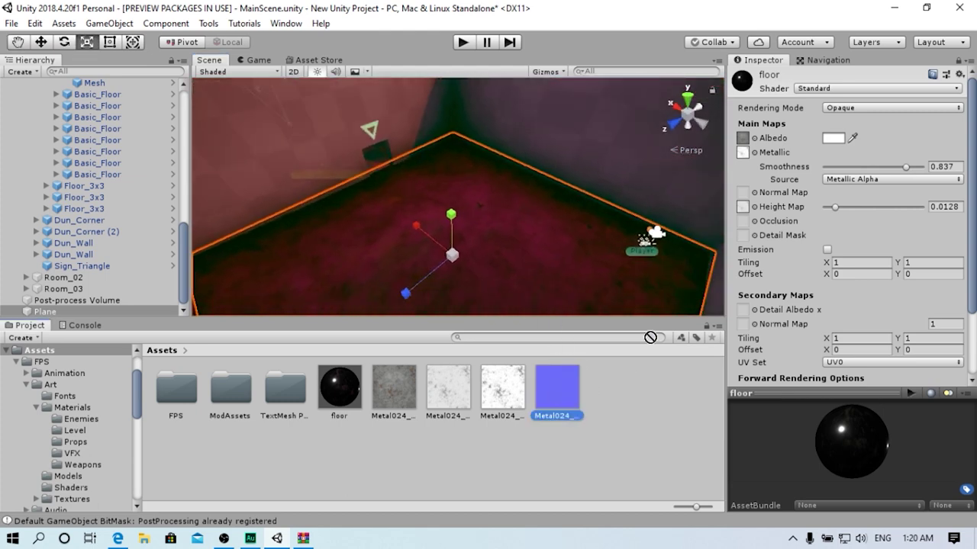
# Assign Metal024_2K_Normal as the floor's Normal Map and mark it as a normal map
pyautogui.moveTo(650, 337); pyautogui.dragTo(746, 200)
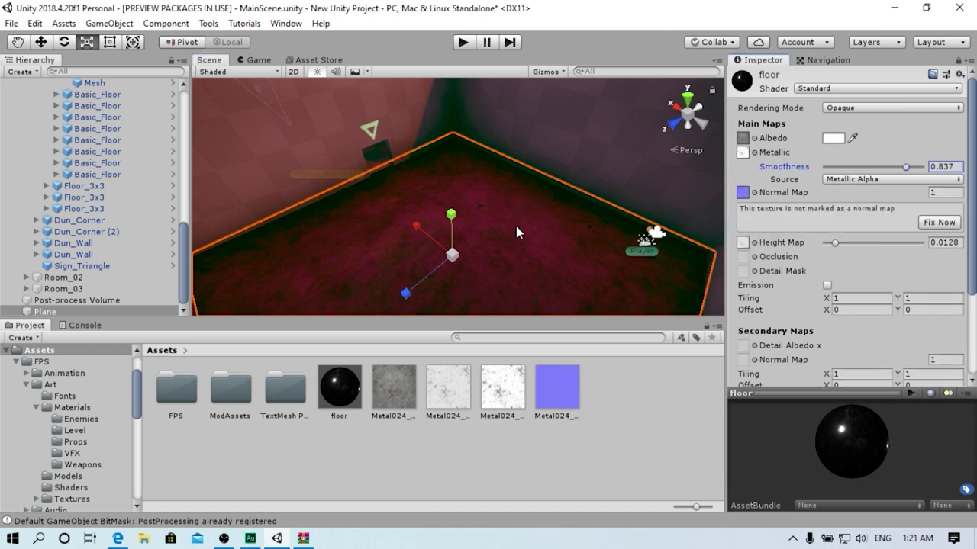
pyautogui.moveTo(508, 221)
pyautogui.mouseDown(button='right')
pyautogui.moveTo(538, 294)
pyautogui.moveTo(658, 130)
pyautogui.moveTo(799, 198)
pyautogui.mouseUp(button='right')
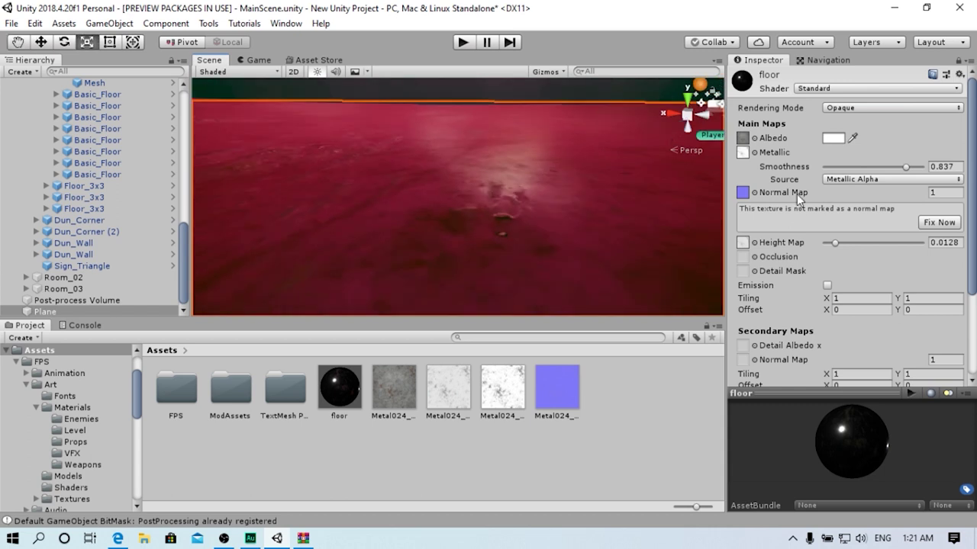
pyautogui.click(932, 224)
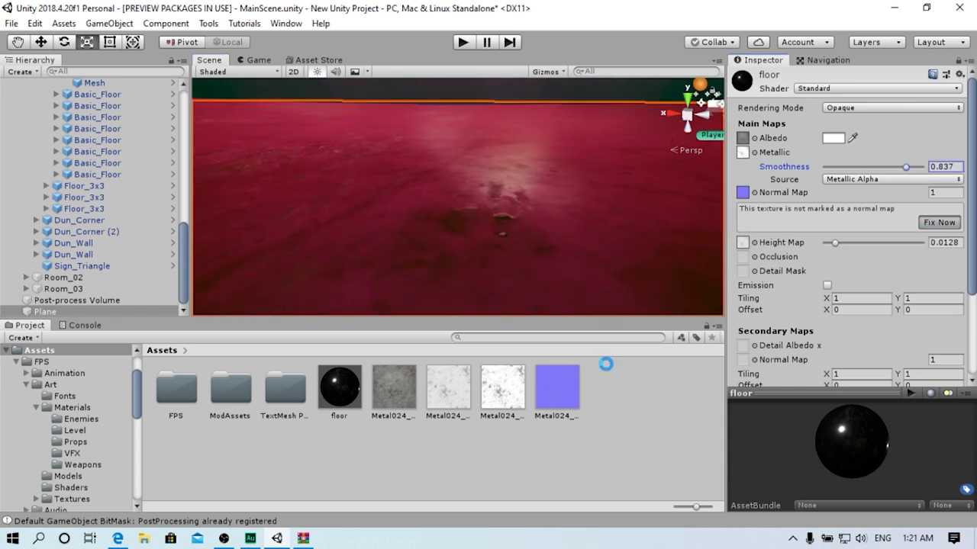
pyautogui.click(556, 408)
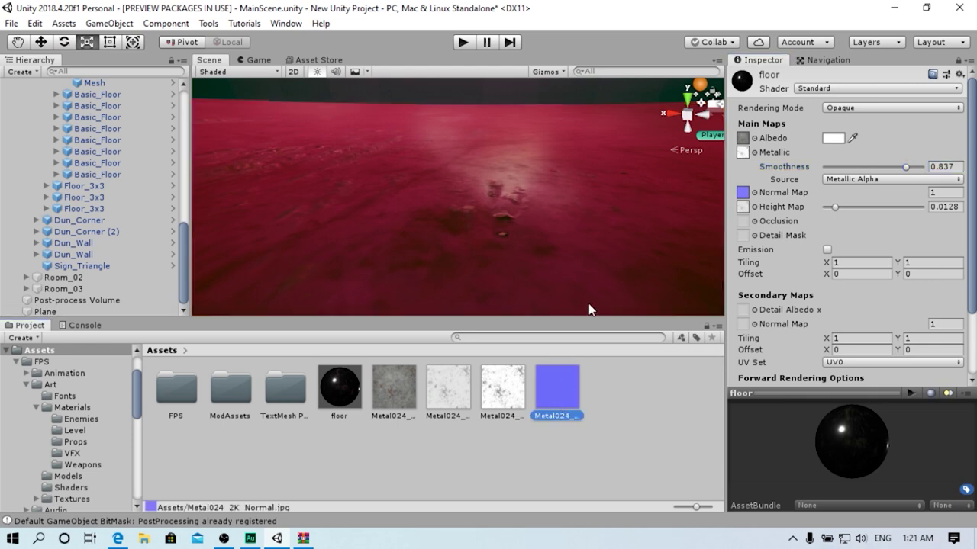
pyautogui.click(959, 61)
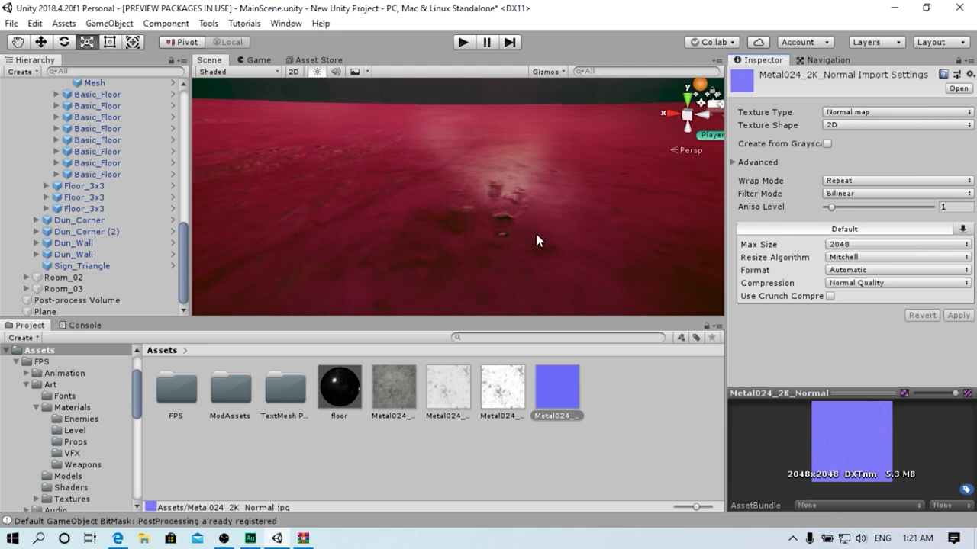
# Try other normal map strengths, settle on 1, and check the floor in the Game view
pyautogui.click(546, 252)
pyautogui.moveTo(521, 178); pyautogui.dragTo(601, 230, button='right')
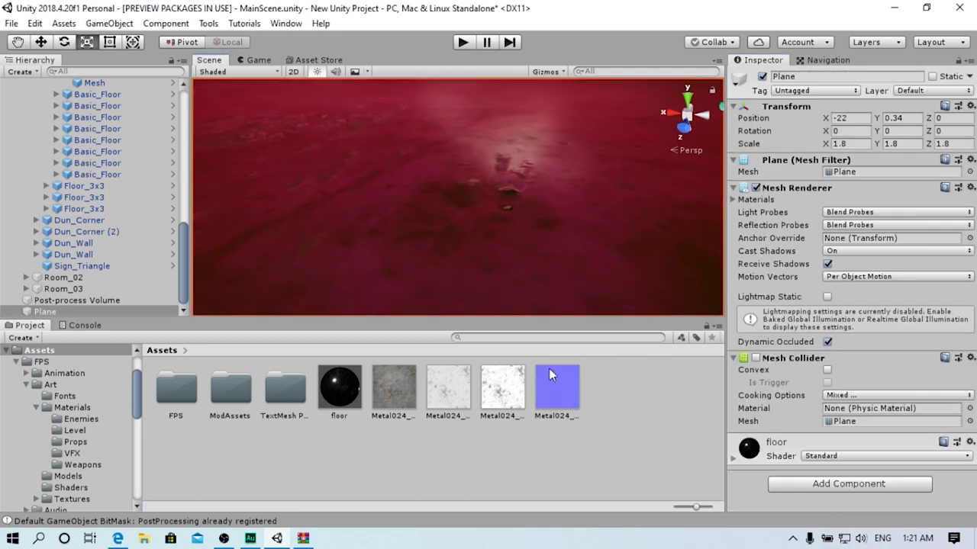
pyautogui.click(353, 396)
pyautogui.click(938, 193)
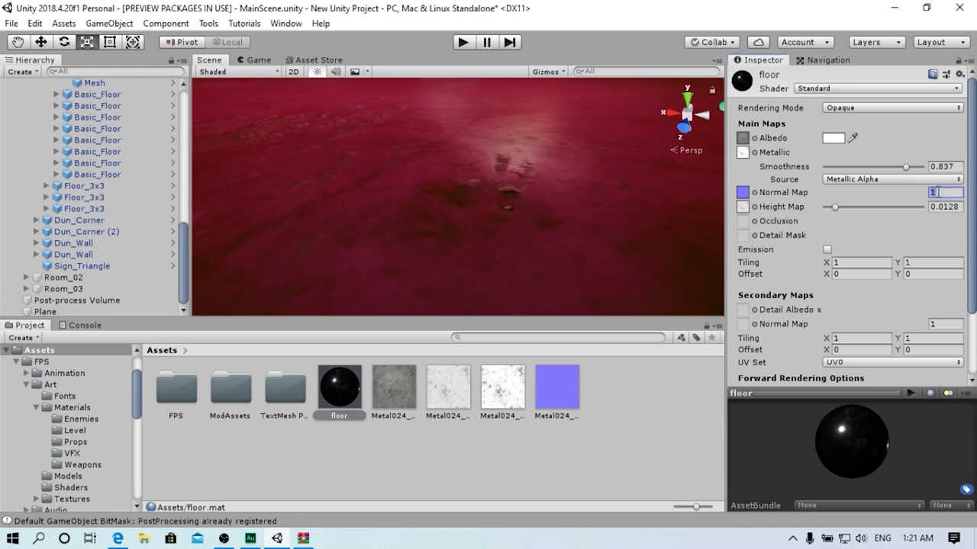
pyautogui.write('0')
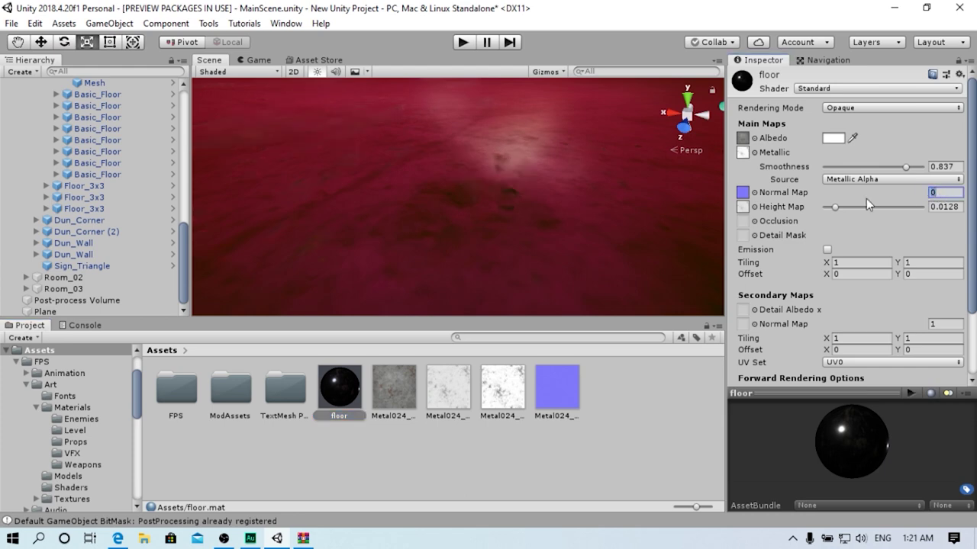
pyautogui.write('1')
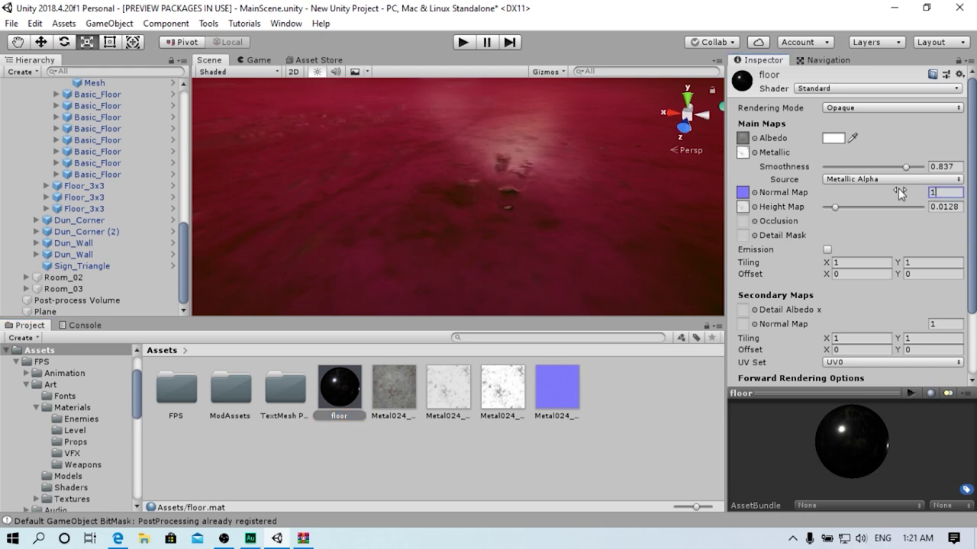
pyautogui.moveTo(900, 194)
pyautogui.mouseDown()
pyautogui.moveTo(25, 185)
pyautogui.moveTo(933, 189)
pyautogui.mouseUp()
pyautogui.write('1')
pyautogui.moveTo(589, 177); pyautogui.dragTo(322, 152, button='right')
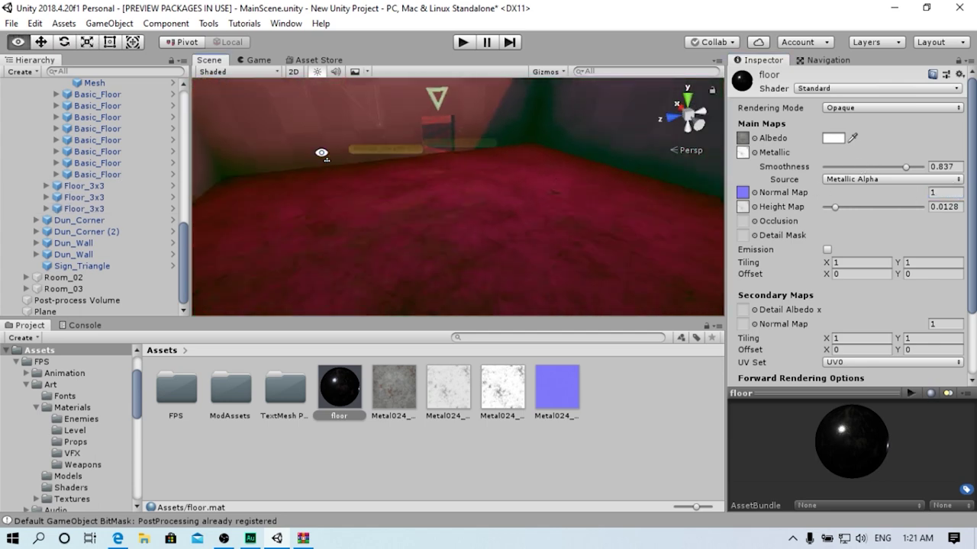
pyautogui.hotkey('ctrl', '2')
pyautogui.click(464, 42)
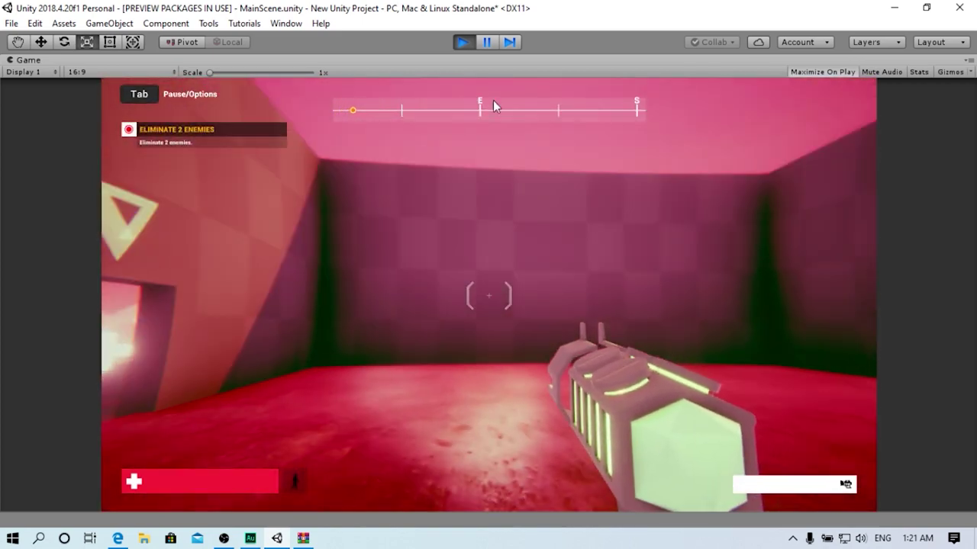
pyautogui.click(463, 43)
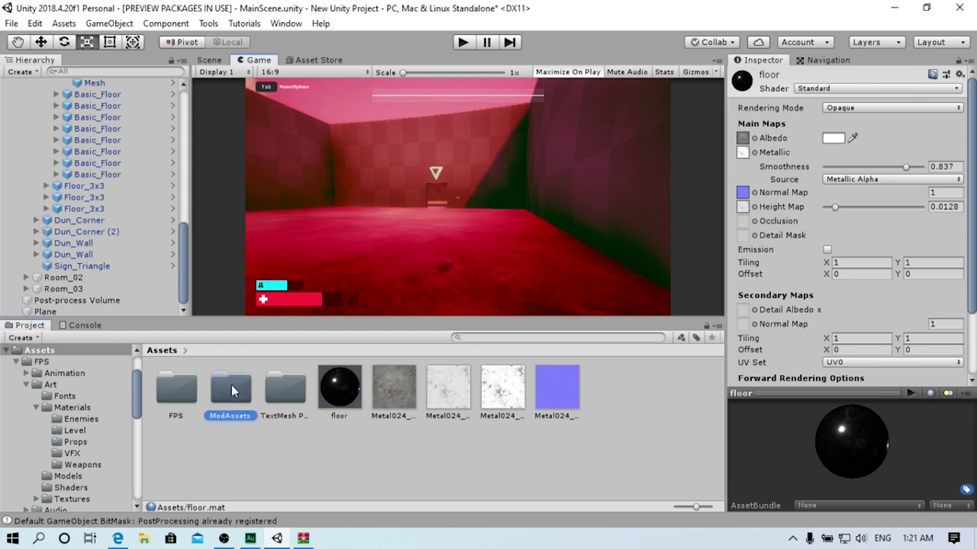
# Select the Post-process Volume Profile in Assets/FPS/Scenes/MainScene_Profiles
pyautogui.doubleClick(231, 388)
pyautogui.click(175, 350)
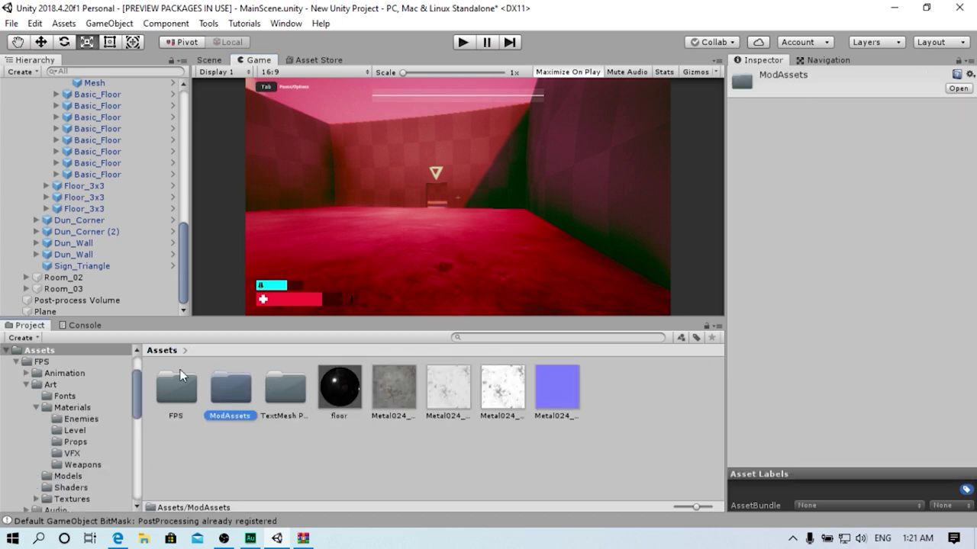
pyautogui.doubleClick(180, 378)
pyautogui.doubleClick(377, 408)
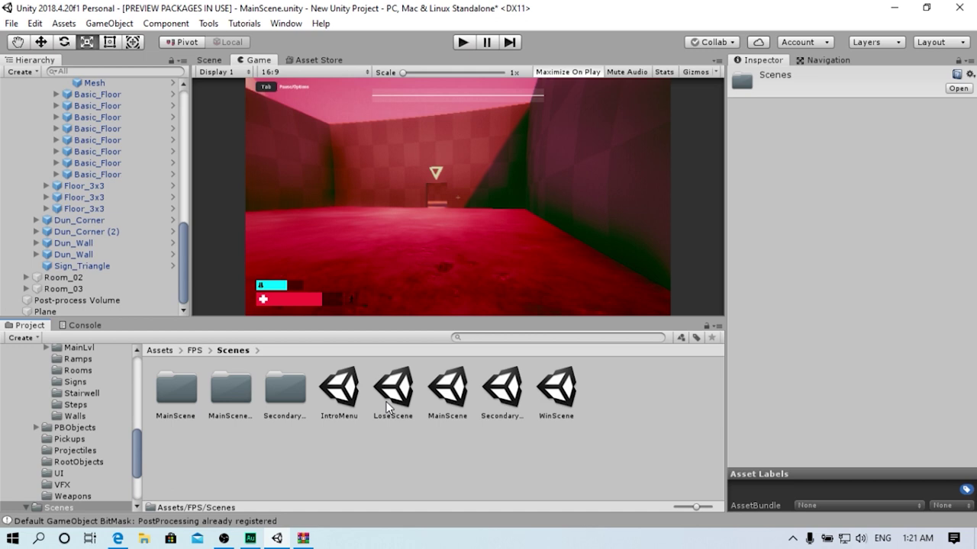
pyautogui.doubleClick(233, 389)
pyautogui.click(177, 390)
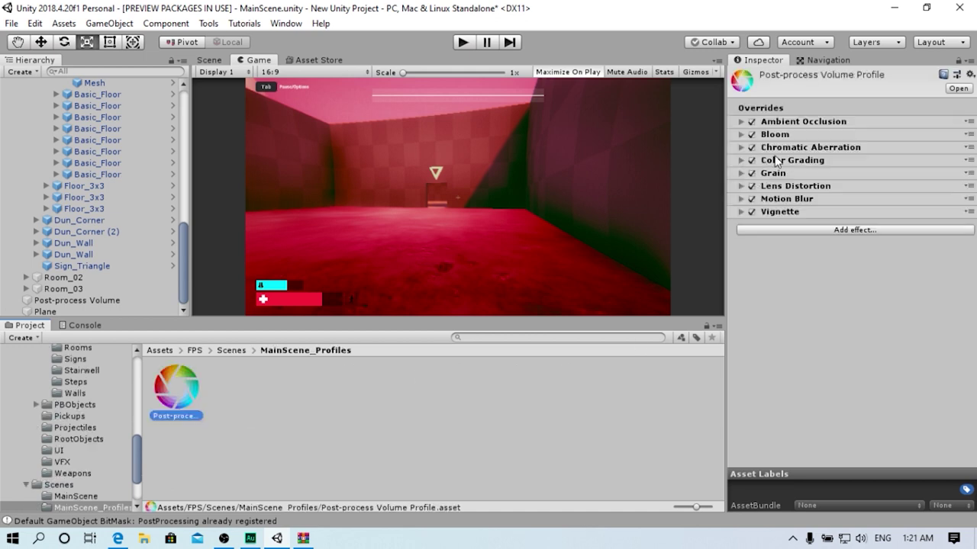
# Raise the Color Grading white-balance Temperature to 29 and start a play-test
pyautogui.click(749, 161)
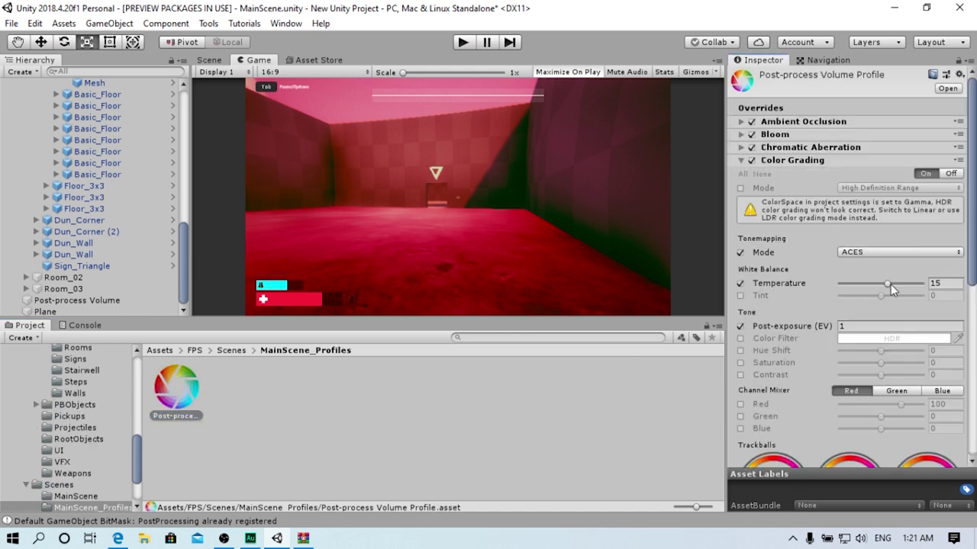
pyautogui.scroll(-5, 890, 284)
pyautogui.click(851, 279)
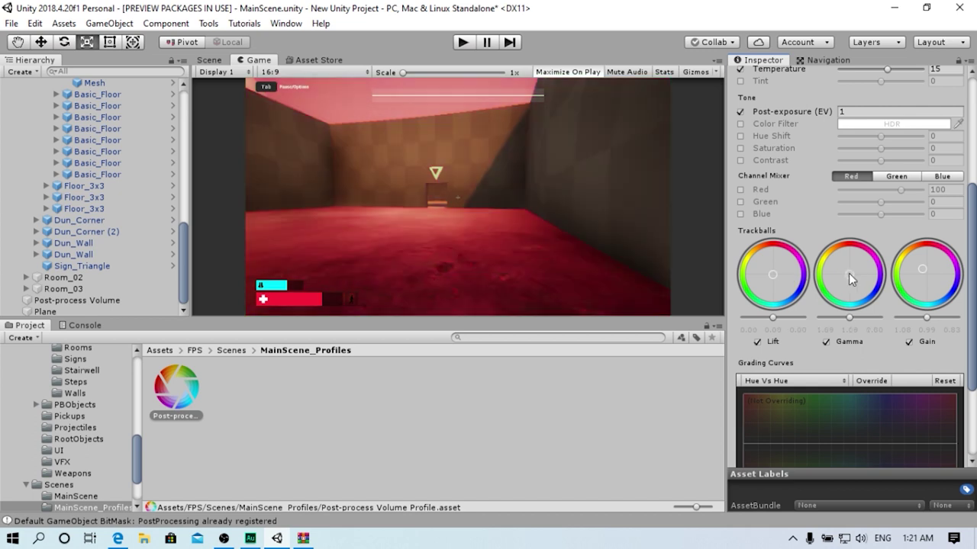
pyautogui.rightClick(917, 274)
pyautogui.scroll(1, 926, 282)
pyautogui.scroll(2, 907, 267)
pyautogui.moveTo(889, 200); pyautogui.dragTo(893, 197)
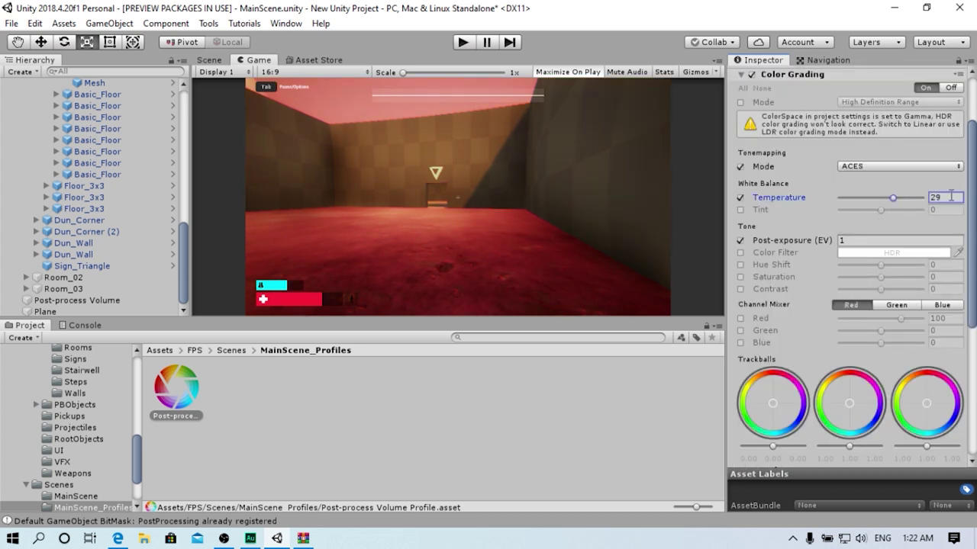
pyautogui.click(462, 43)
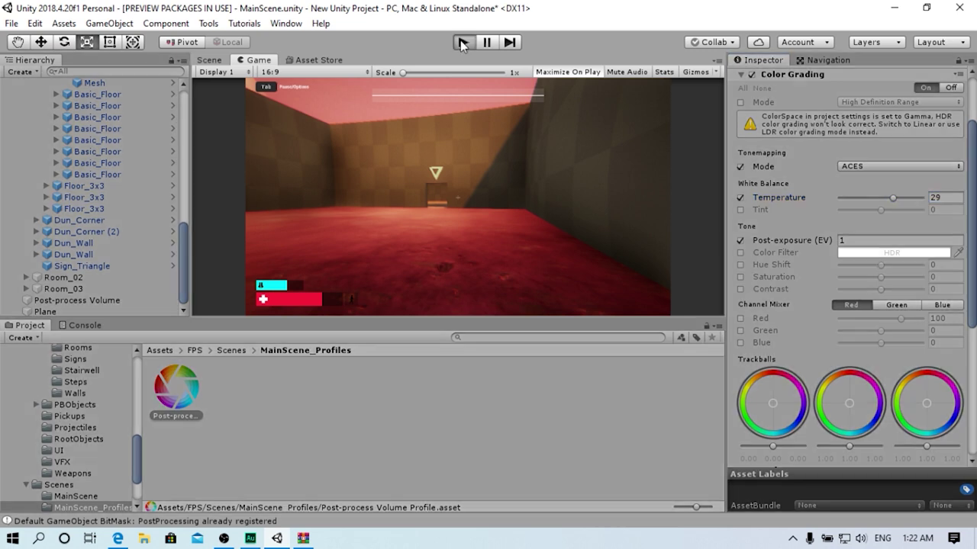
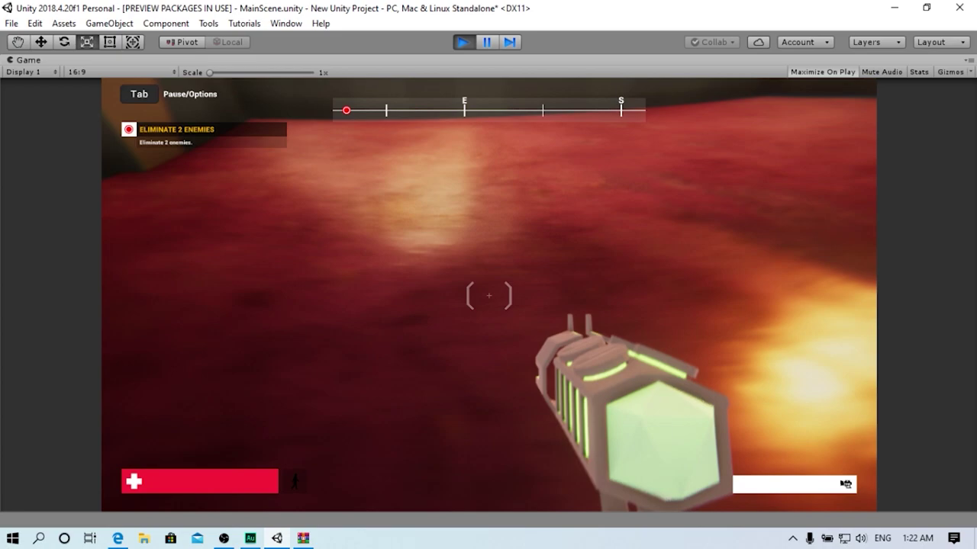
# Shoot the first enemy until it is destroyed
pyautogui.click(489, 295)
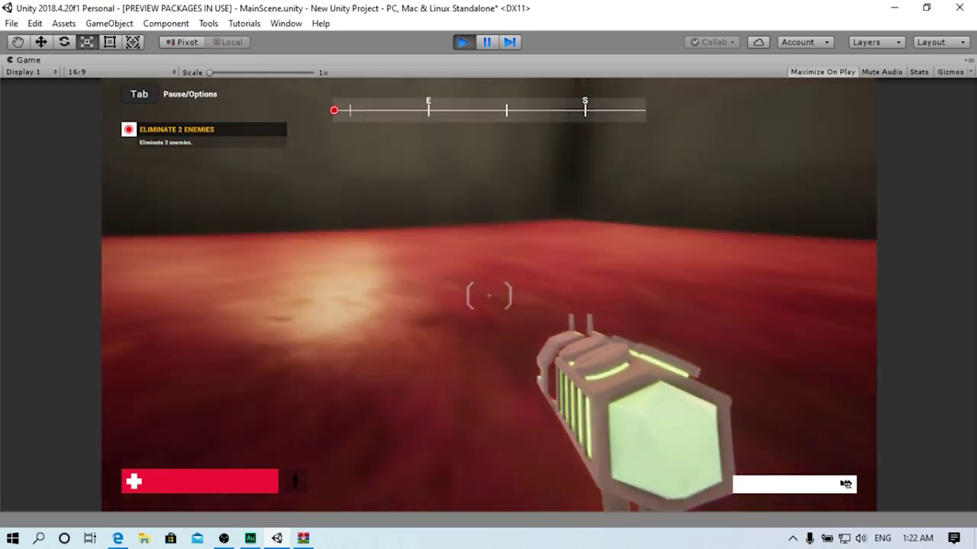
pyautogui.click(489, 295)
pyautogui.click(488, 295)
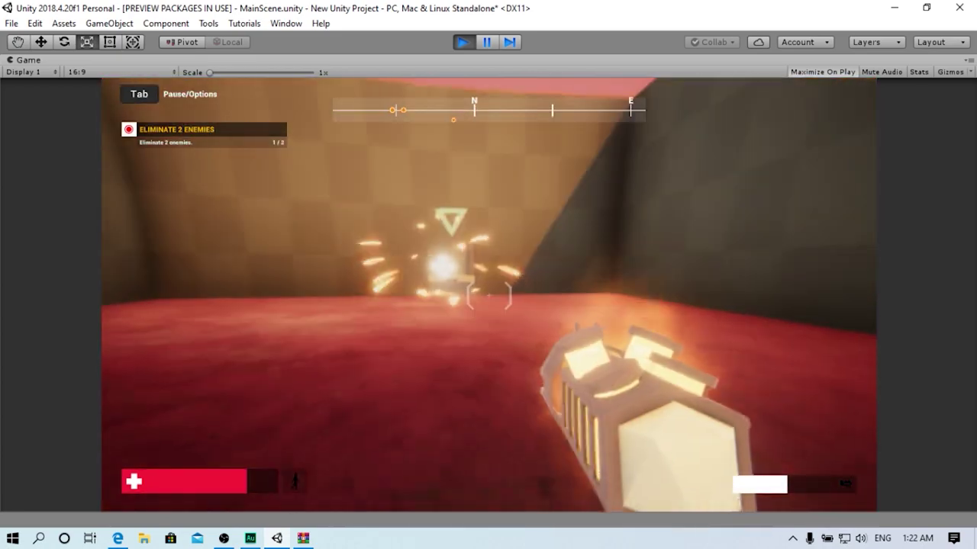
# Grab the jetpack, fly up, cross the checkered floor and doorway, then stop the play test
pyautogui.press('w')
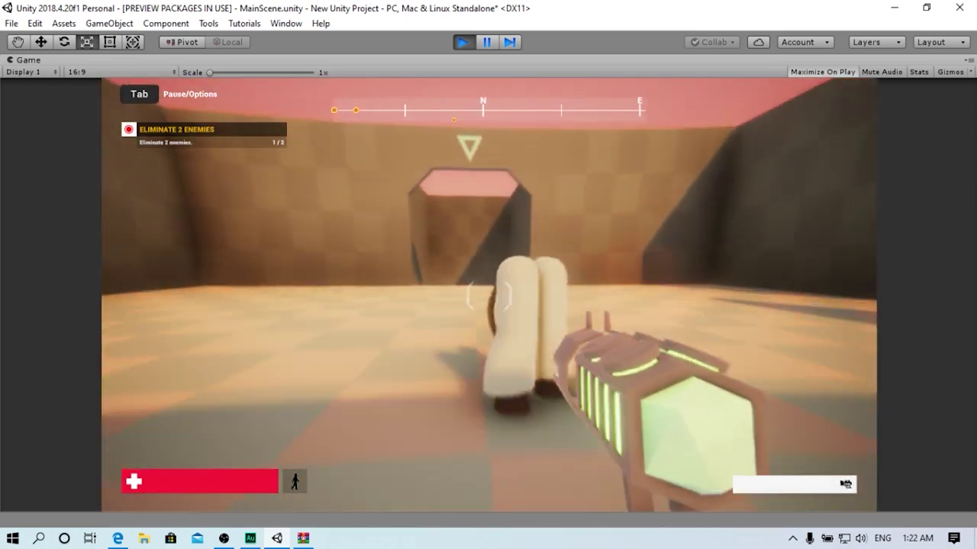
pyautogui.press('space')
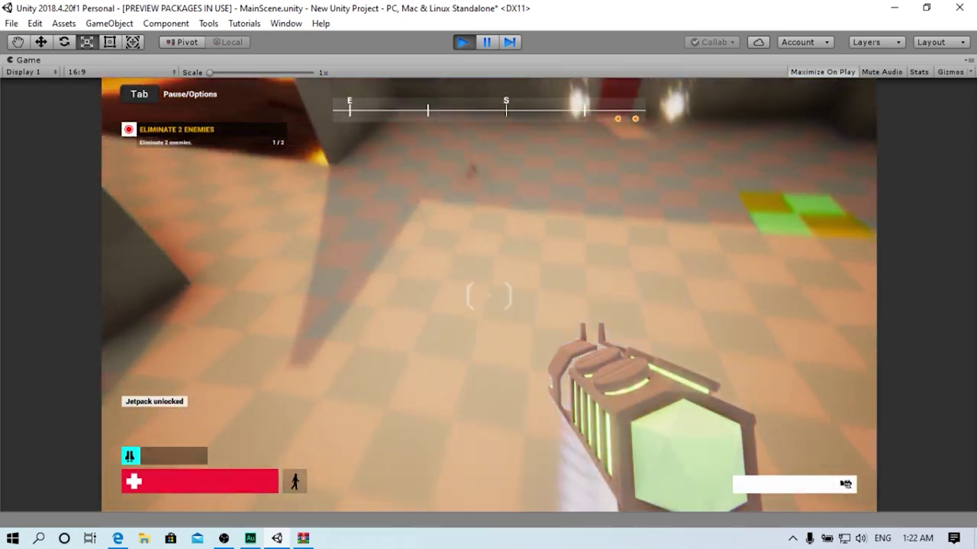
pyautogui.press('w')
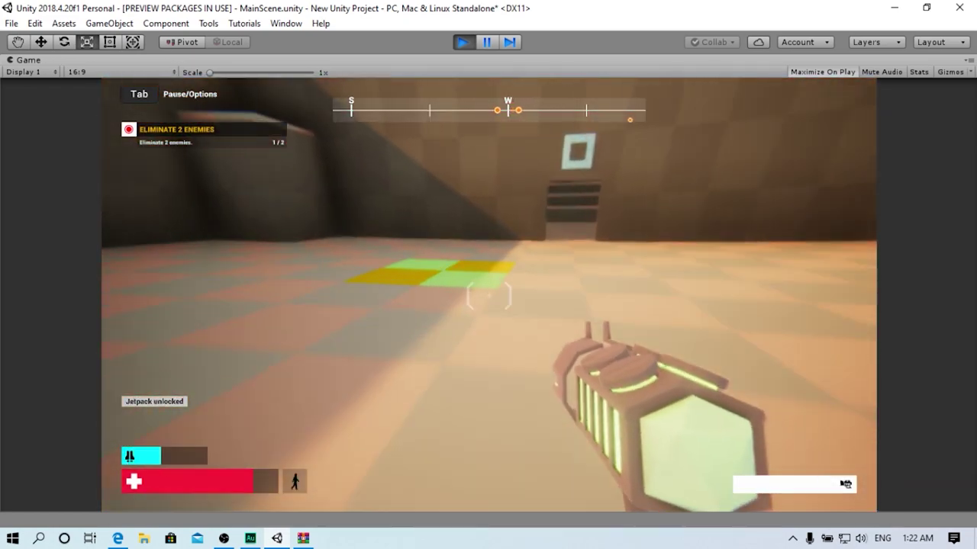
pyautogui.press('w')
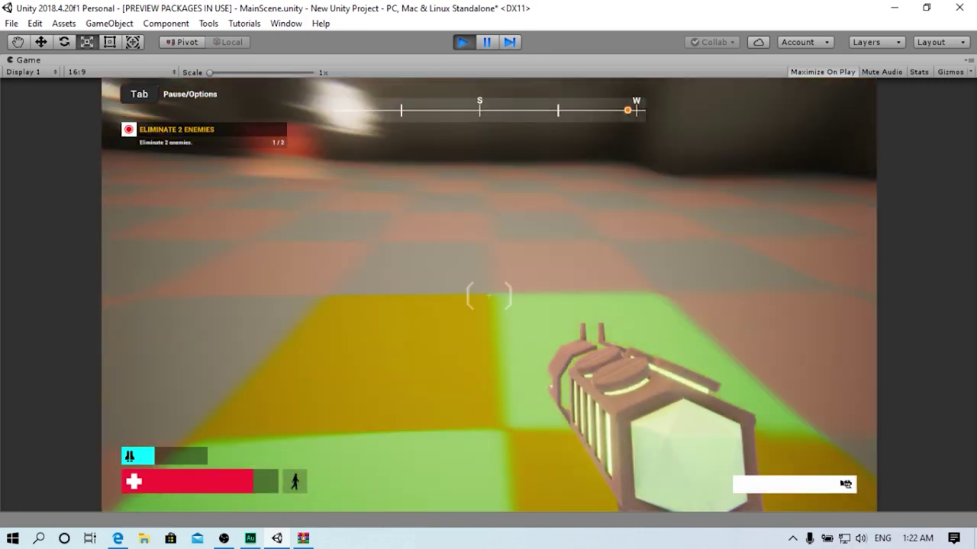
pyautogui.press('w')
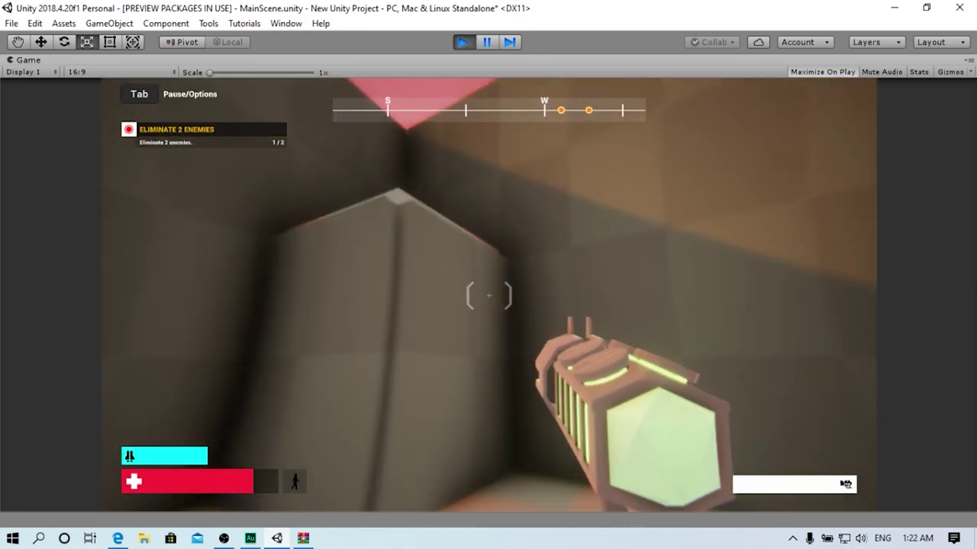
pyautogui.press('w')
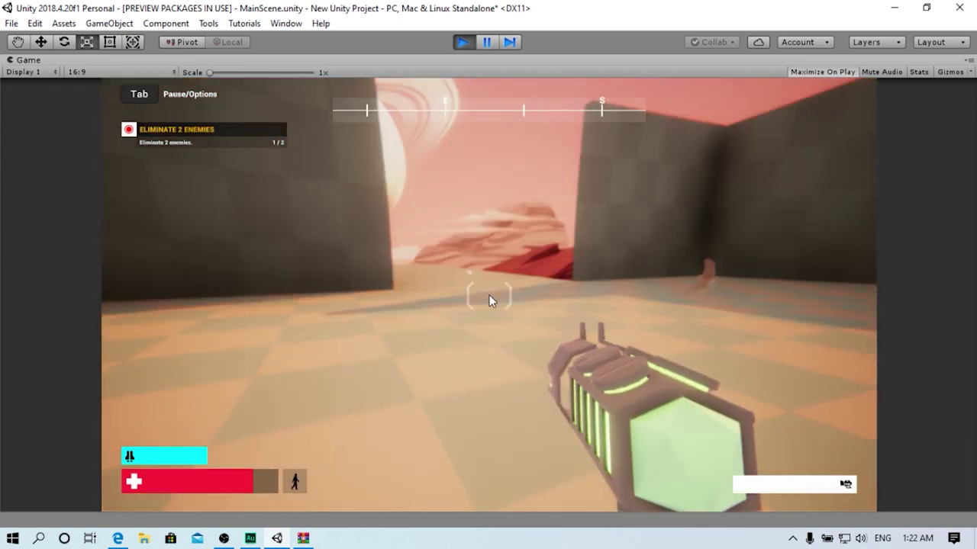
pyautogui.click(464, 42)
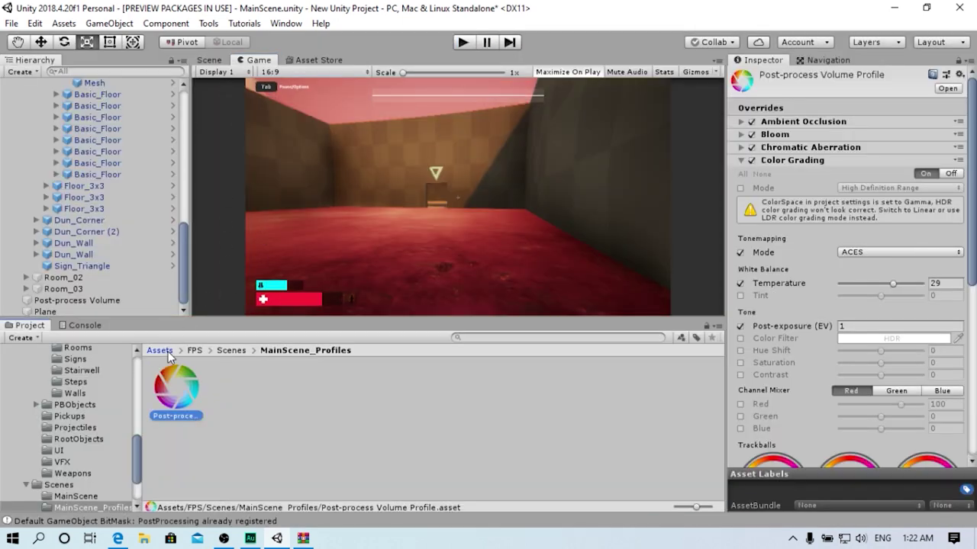
# Browse the Level prefab folders (Catwalk, Ramps, Stairwell) and settle in Assets/FPS/Prefabs/Level/Steps
pyautogui.click(163, 350)
pyautogui.doubleClick(188, 383)
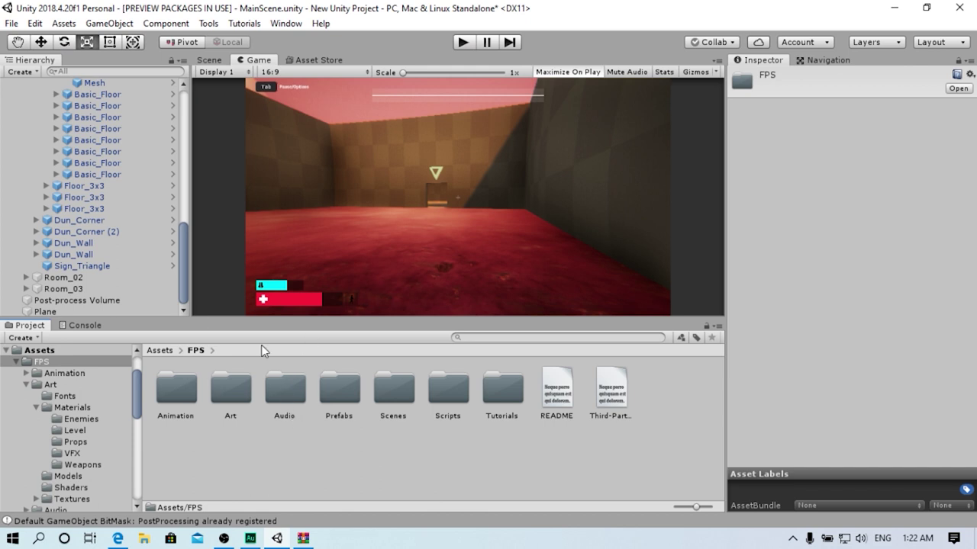
pyautogui.doubleClick(344, 391)
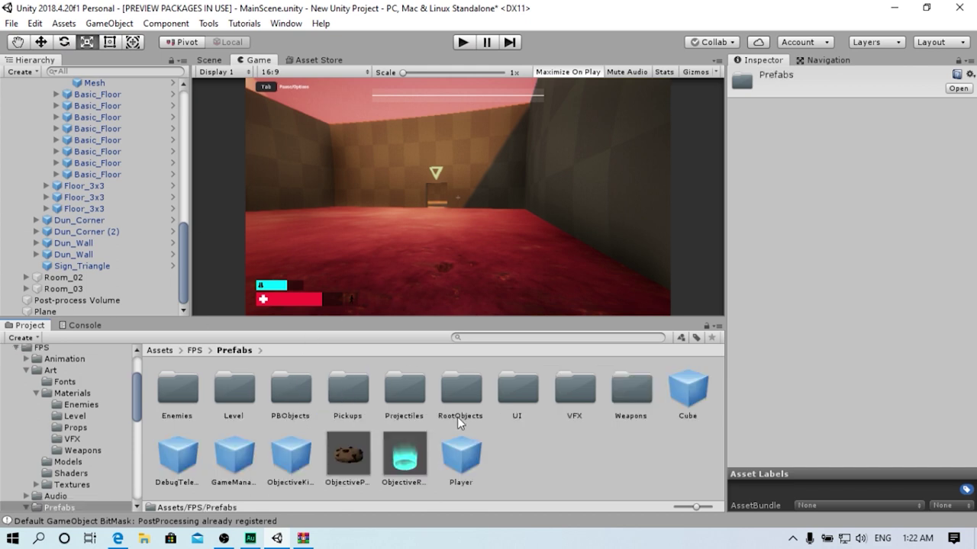
pyautogui.doubleClick(241, 392)
pyautogui.click(226, 396)
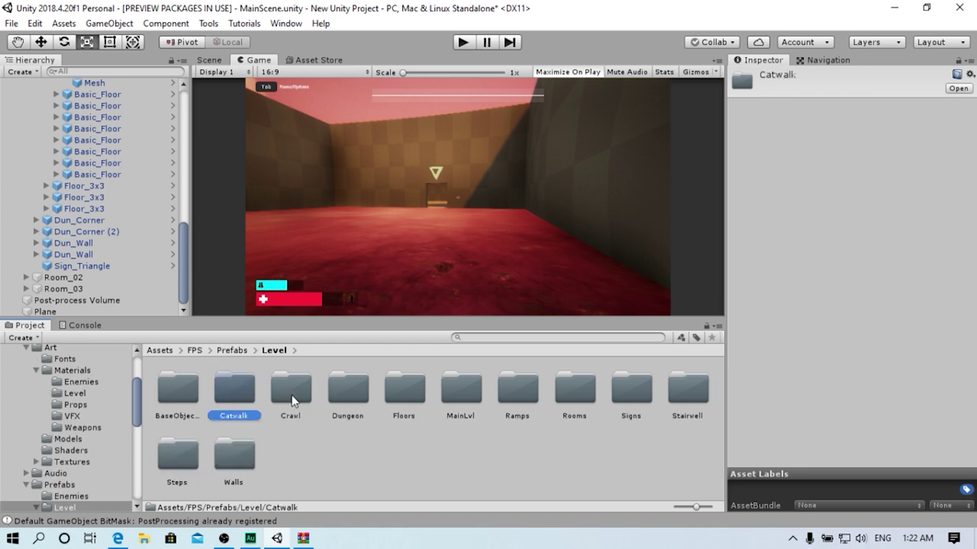
pyautogui.doubleClick(508, 398)
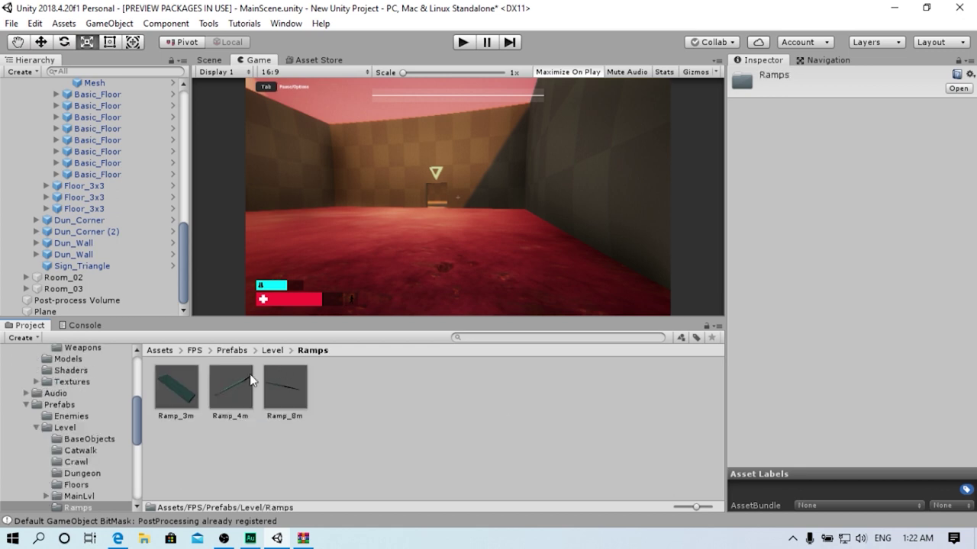
pyautogui.click(279, 351)
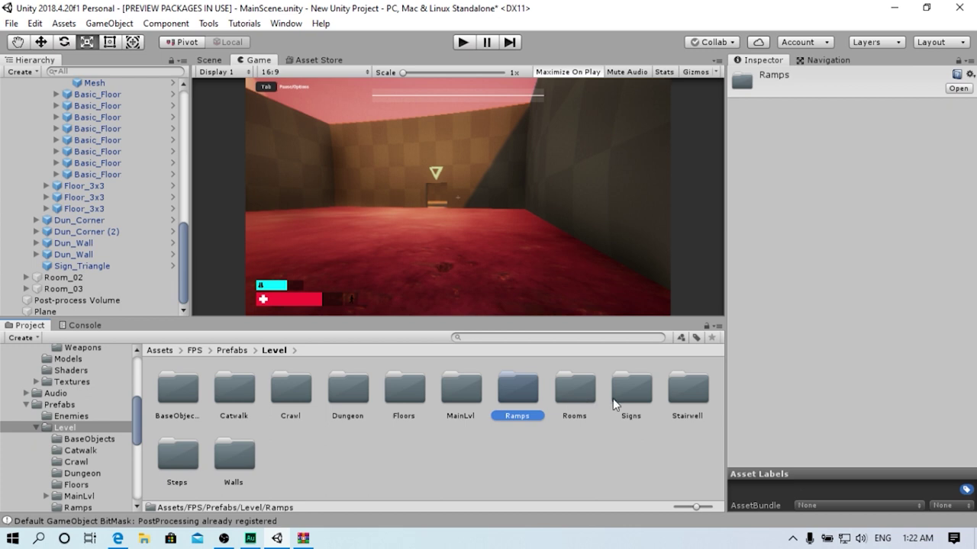
pyautogui.doubleClick(679, 395)
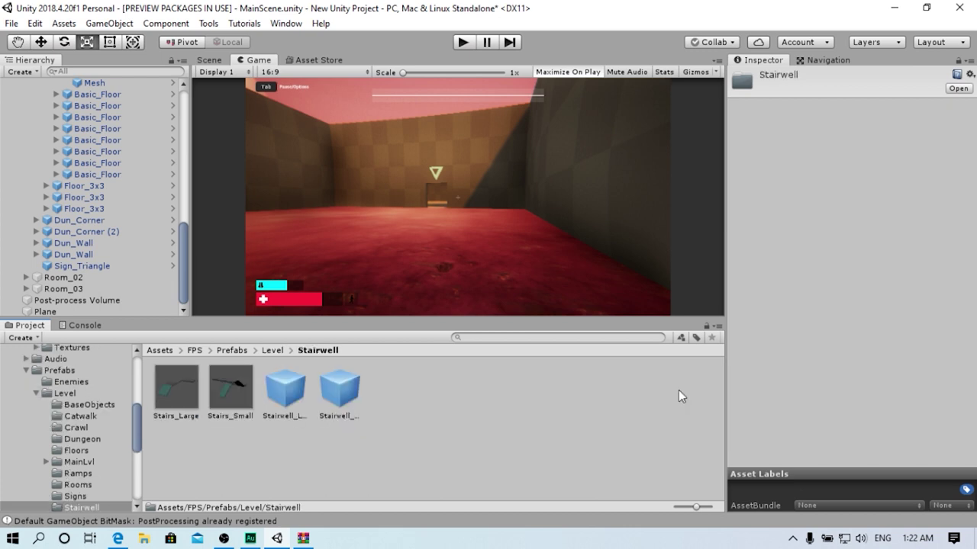
pyautogui.click(275, 353)
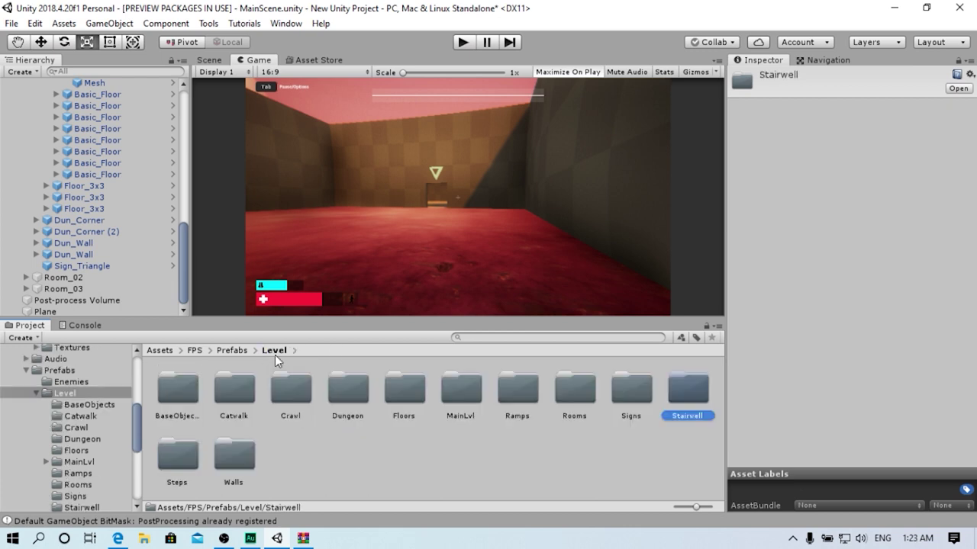
pyautogui.doubleClick(166, 458)
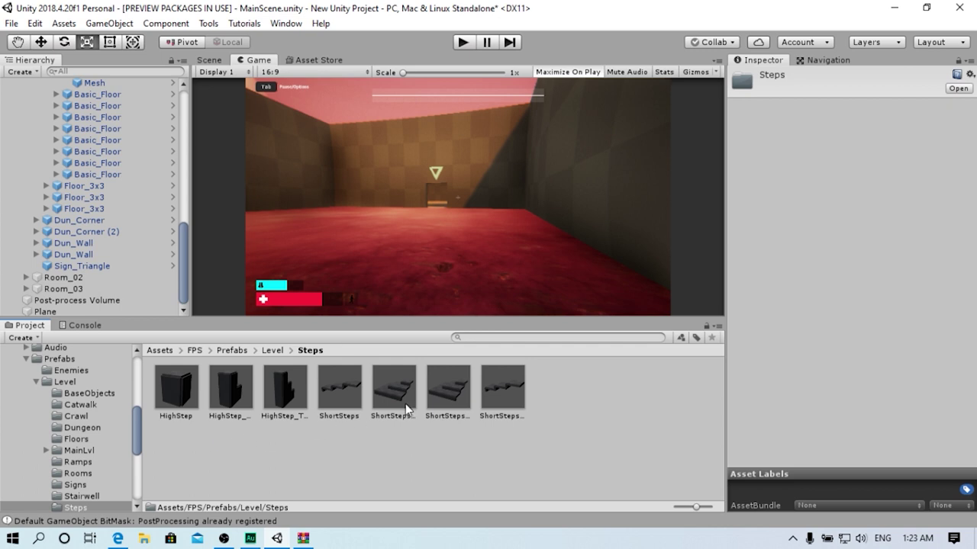
pyautogui.click(272, 351)
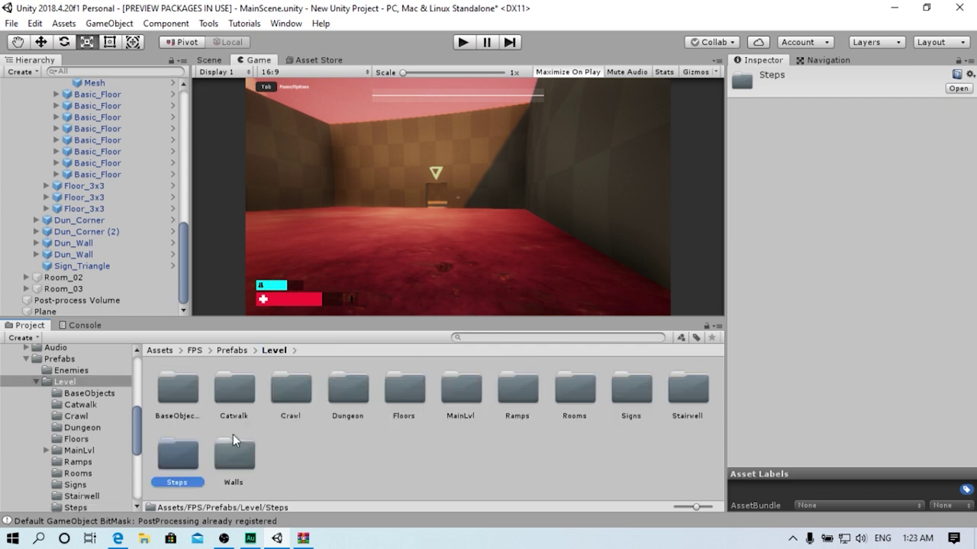
pyautogui.doubleClick(190, 458)
# Drop ShortSteps_Corner_Inverted into the room and slide it to -21.82, 0.25, 0.03
pyautogui.click(213, 64)
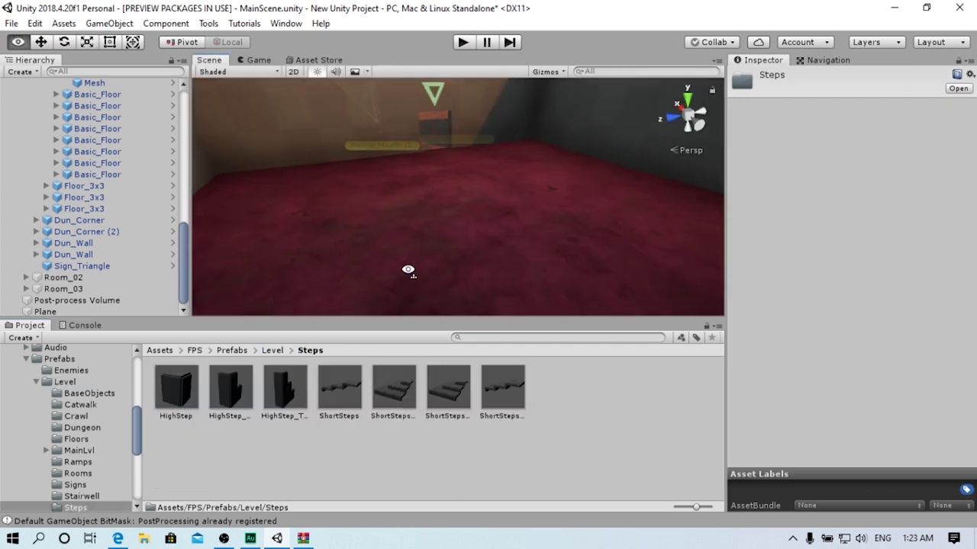
pyautogui.moveTo(448, 385)
pyautogui.mouseDown()
pyautogui.moveTo(491, 167)
pyautogui.moveTo(410, 129)
pyautogui.moveTo(259, 138)
pyautogui.mouseUp()
pyautogui.press('f')
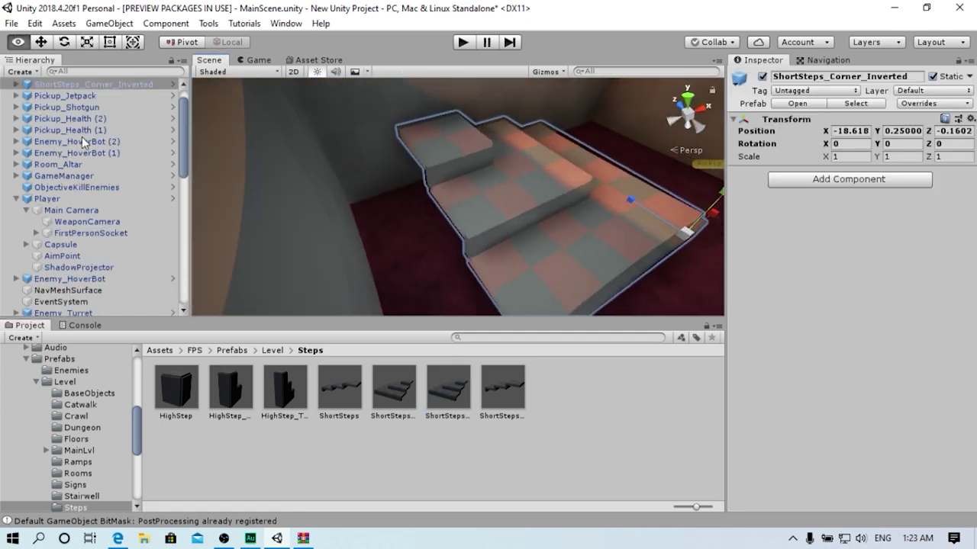
pyautogui.moveTo(605, 234)
pyautogui.mouseDown()
pyautogui.moveTo(555, 265)
pyautogui.moveTo(556, 244)
pyautogui.moveTo(307, 339)
pyautogui.mouseUp()
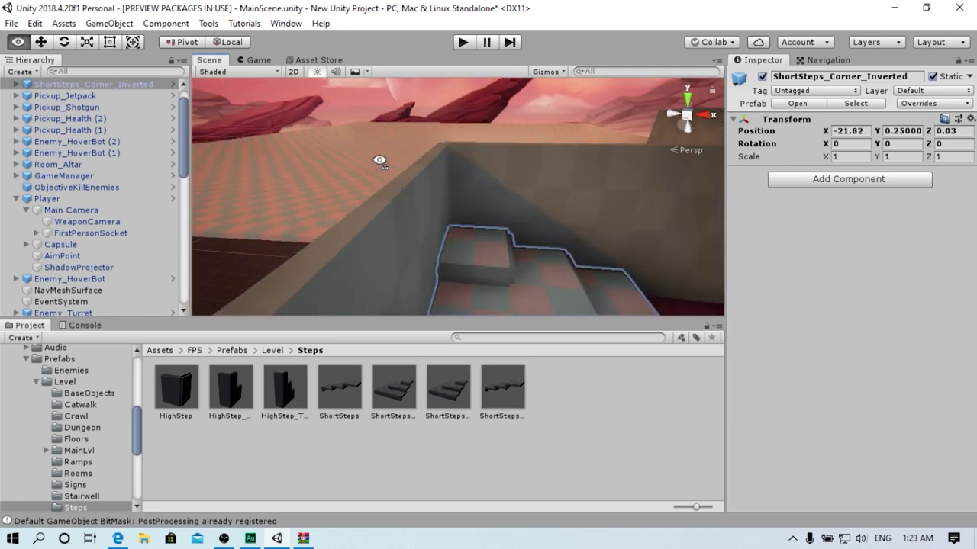
pyautogui.click(272, 350)
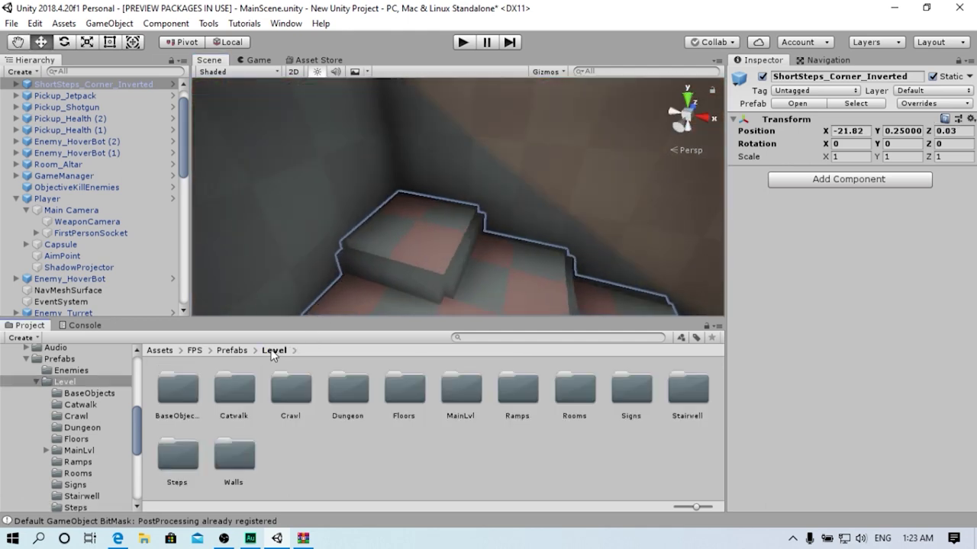
pyautogui.click(231, 351)
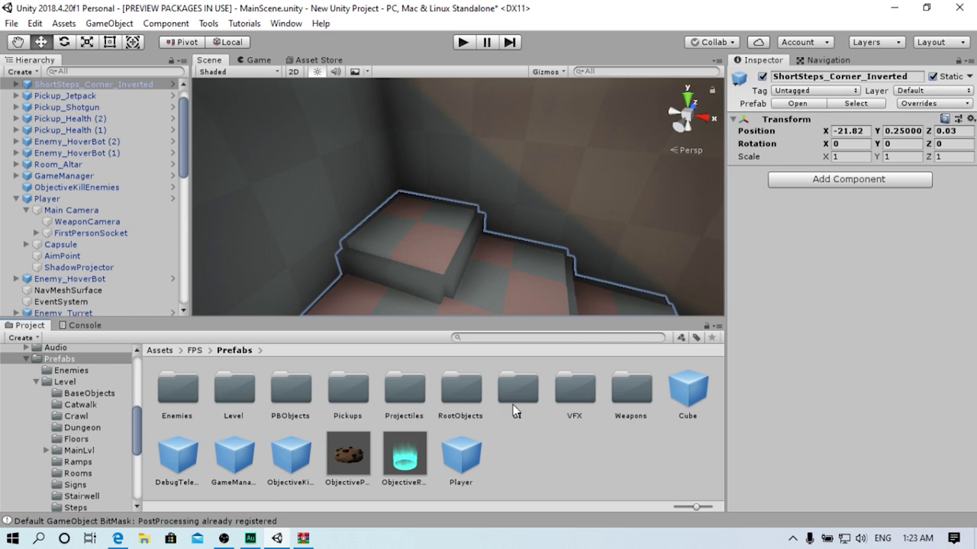
# Place a Weapon_Launcher from Prefabs/Weapons in the scene, then delete it
pyautogui.doubleClick(622, 395)
pyautogui.click(234, 351)
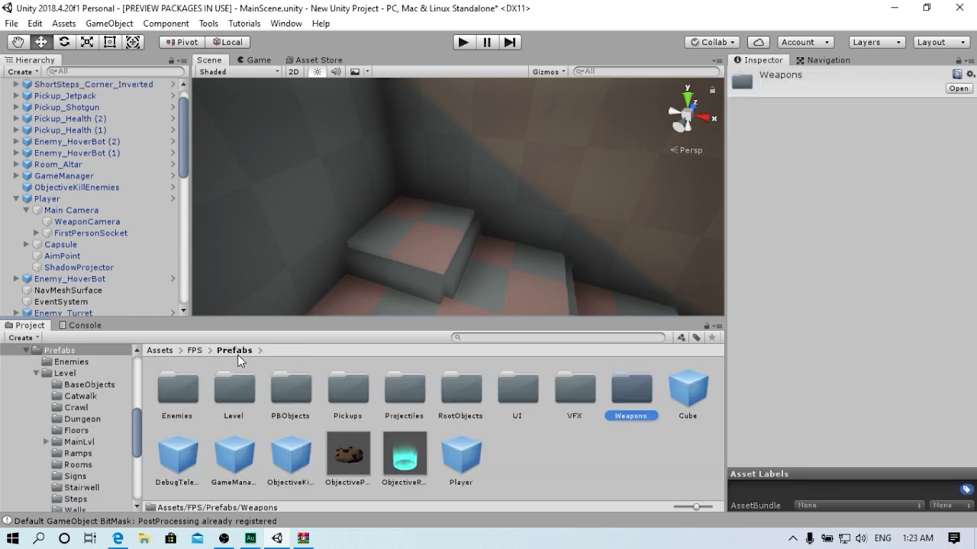
pyautogui.doubleClick(616, 400)
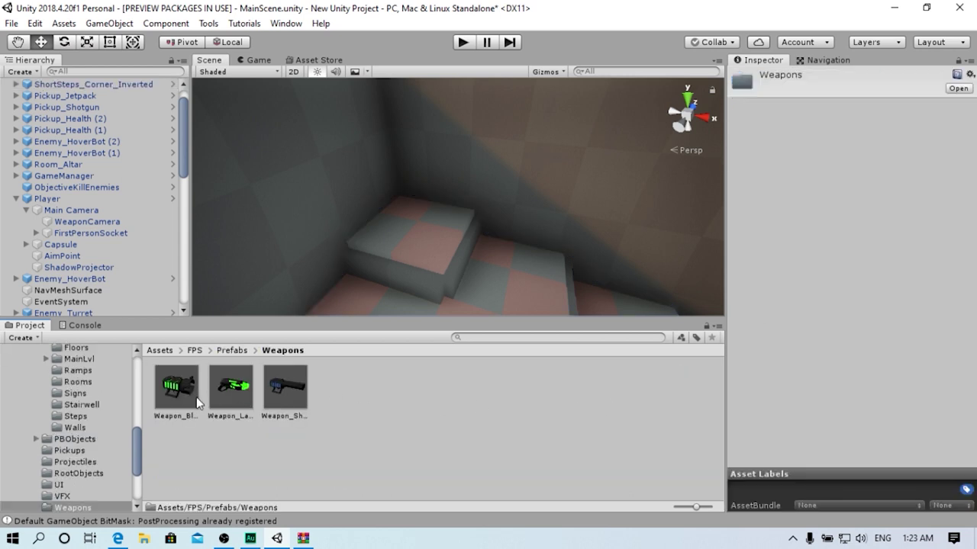
pyautogui.click(174, 399)
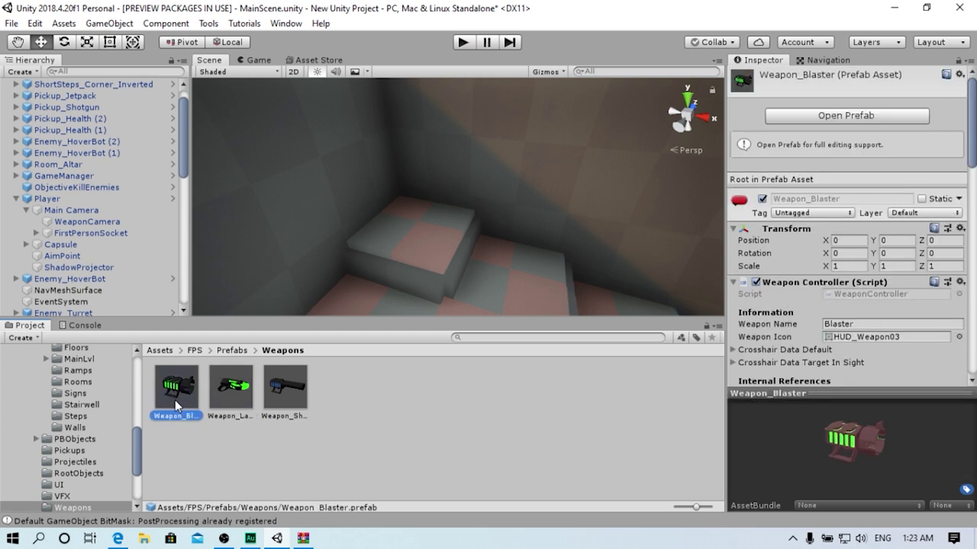
pyautogui.moveTo(229, 388)
pyautogui.mouseDown()
pyautogui.moveTo(411, 224)
pyautogui.moveTo(357, 242)
pyautogui.moveTo(363, 221)
pyautogui.mouseUp()
pyautogui.scroll(5, 356, 236)
pyautogui.scroll(-5, 359, 229)
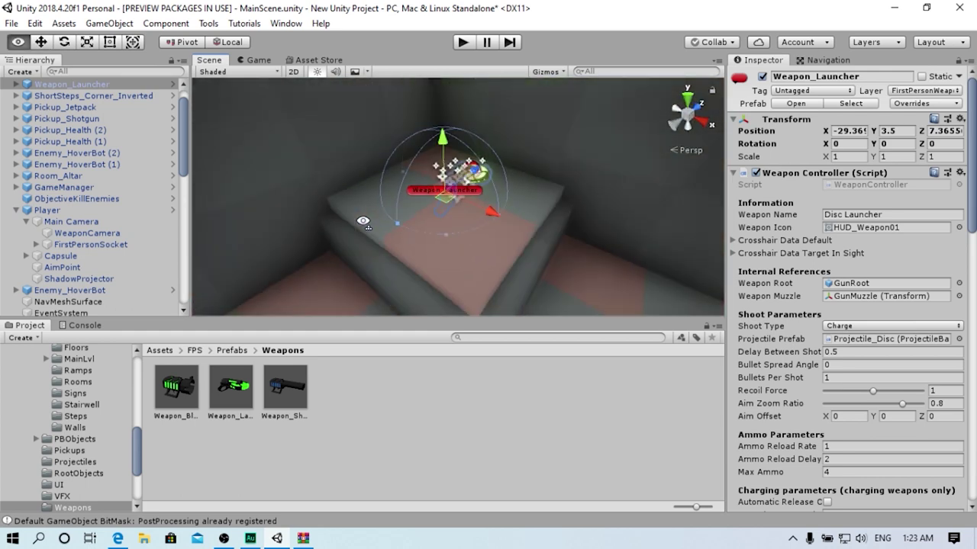
pyautogui.press('Delete')
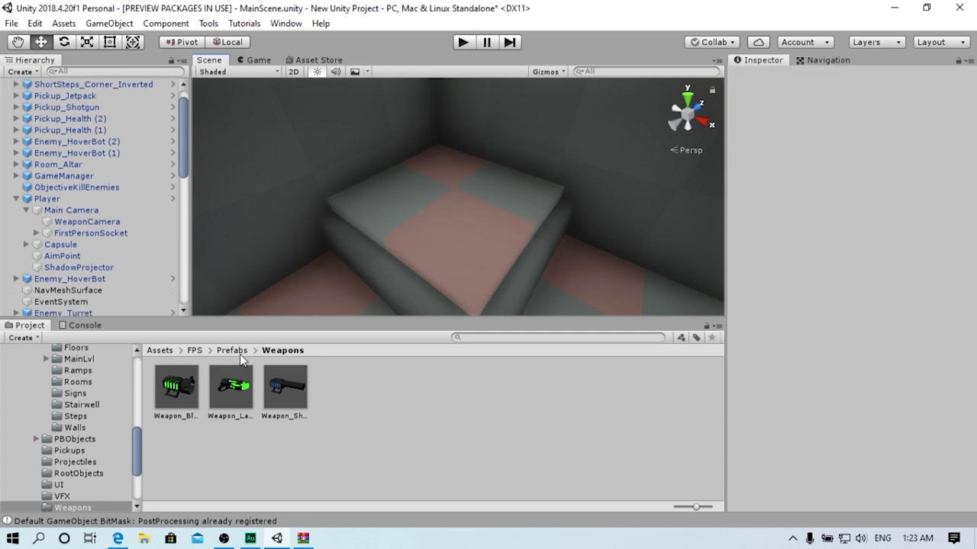
# Put a Pickup_Launcher from Prefabs/Pickups on the altar at -29.18, 3.5, 7.29 and start a play test
pyautogui.click(238, 352)
pyautogui.doubleClick(360, 400)
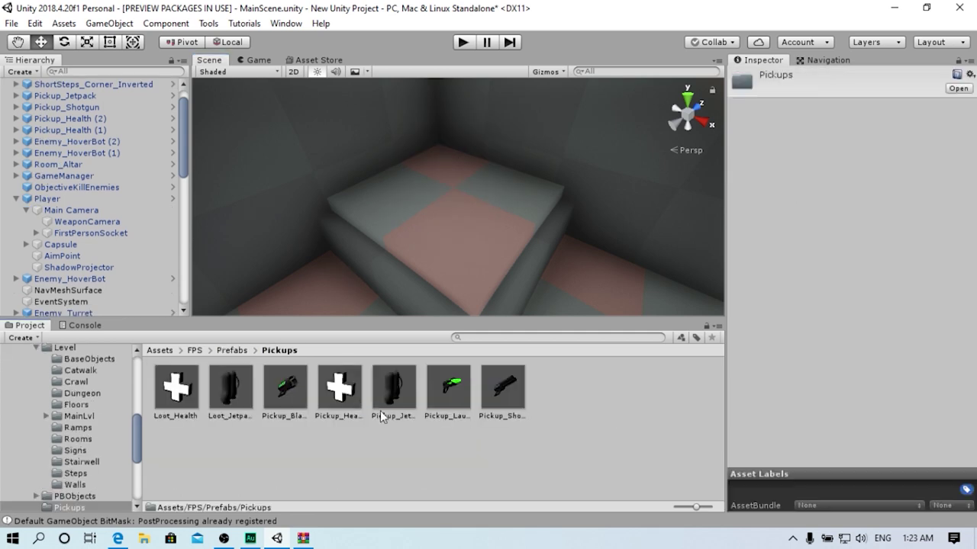
pyautogui.moveTo(340, 389)
pyautogui.mouseDown()
pyautogui.moveTo(451, 222)
pyautogui.moveTo(450, 198)
pyautogui.moveTo(405, 197)
pyautogui.mouseUp()
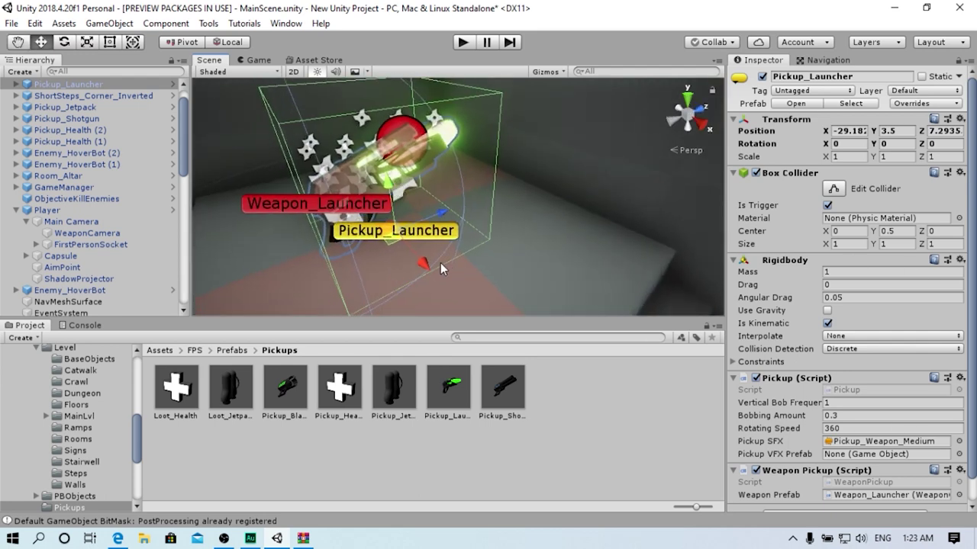
pyautogui.keyDown('alt'); pyautogui.moveTo(503, 183); pyautogui.dragTo(420, 384, button='right'); pyautogui.keyUp('alt')
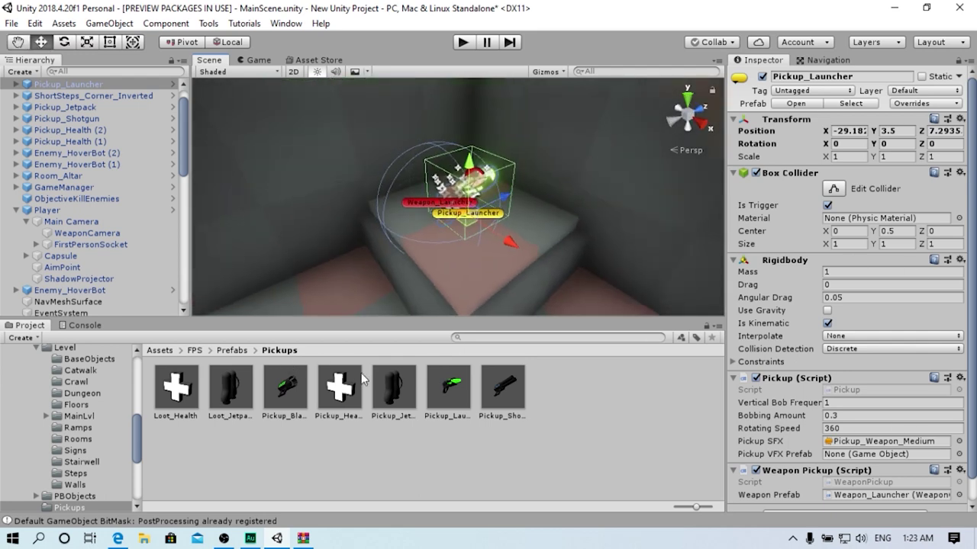
pyautogui.click(472, 45)
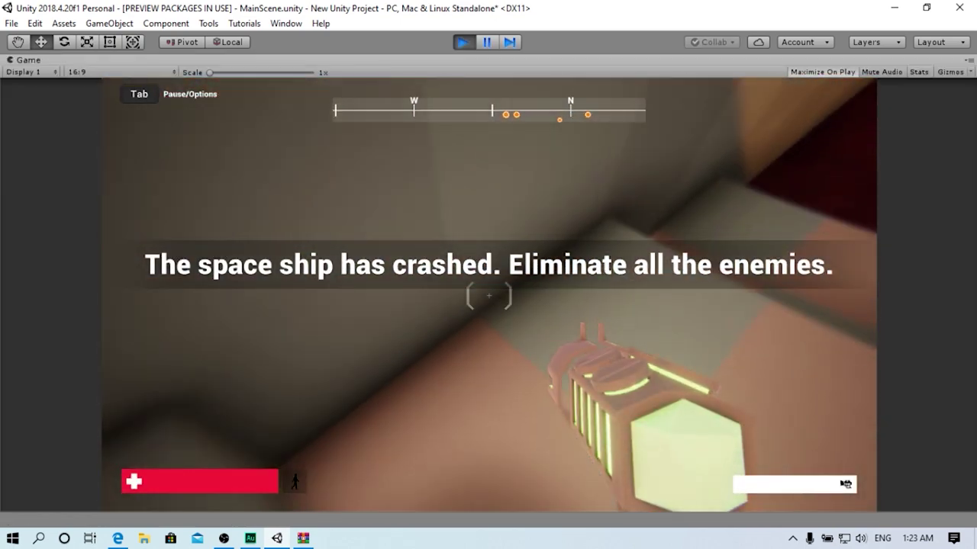
# Collect the Disc Launcher, switch to it with key 2, fire two shots, then stop the test
pyautogui.press('w')
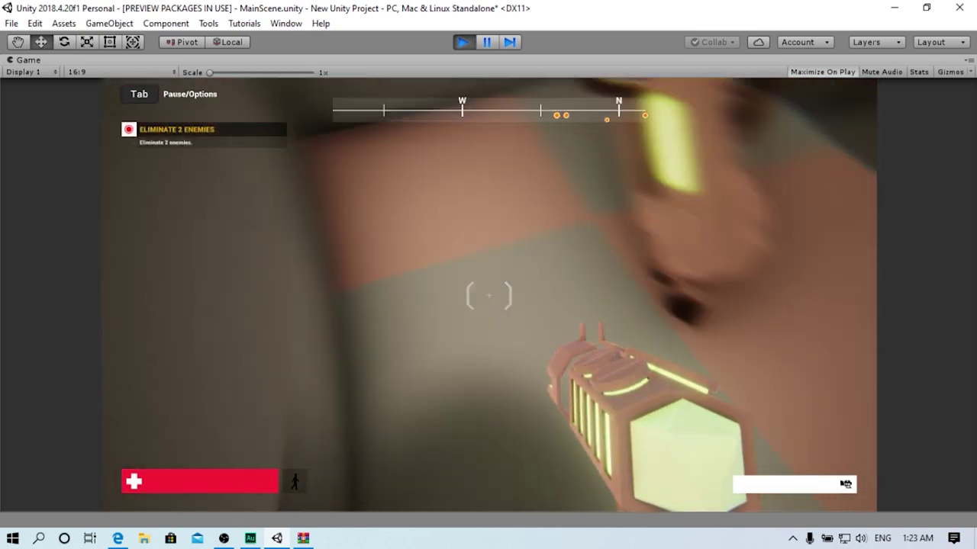
pyautogui.press('2')
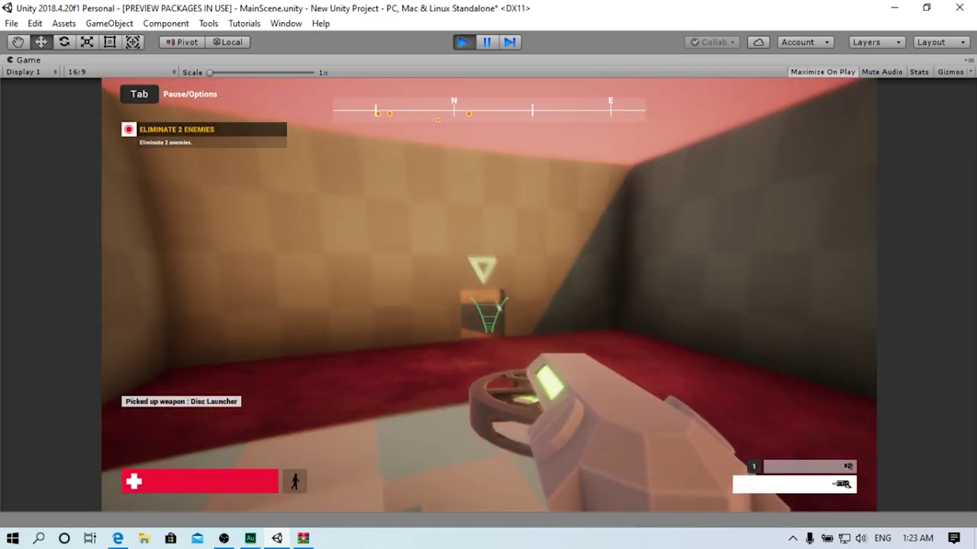
pyautogui.click(492, 271)
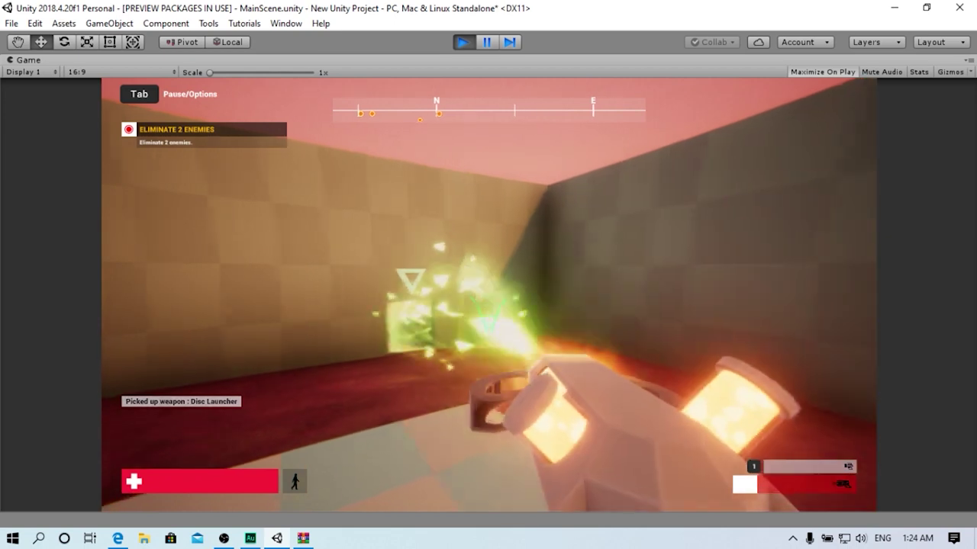
pyautogui.click(507, 267)
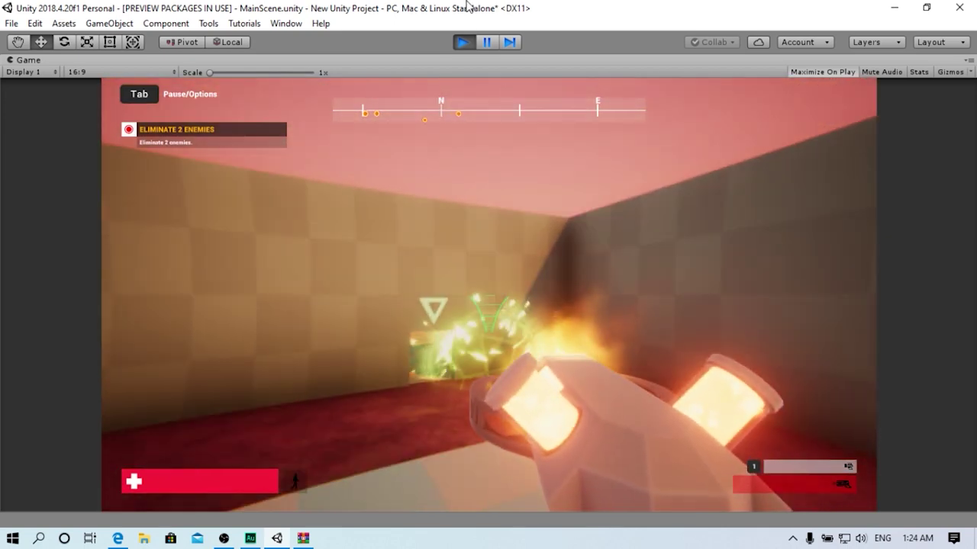
pyautogui.click(472, 43)
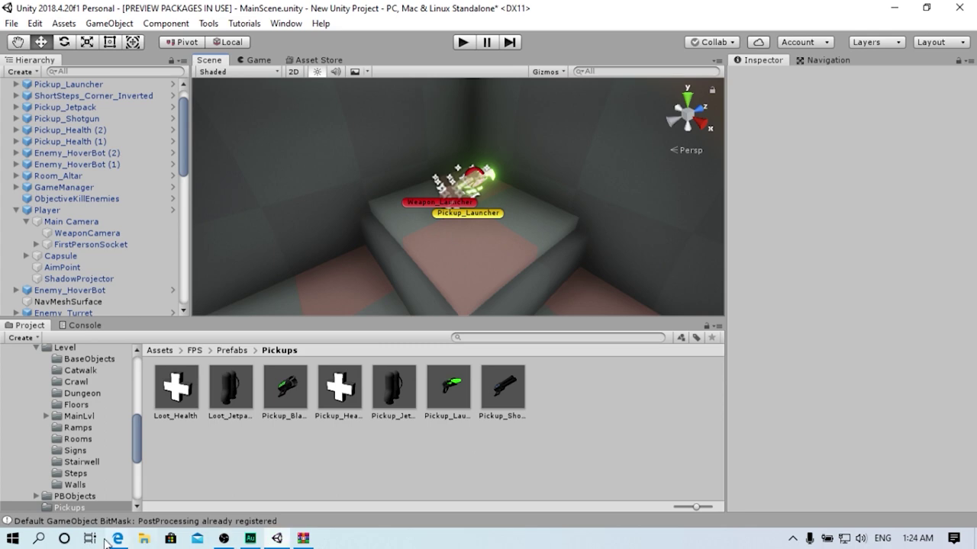
pyautogui.click(118, 539)
# Search cc0textures.com for wood textures and browse the results
pyautogui.click(239, 132)
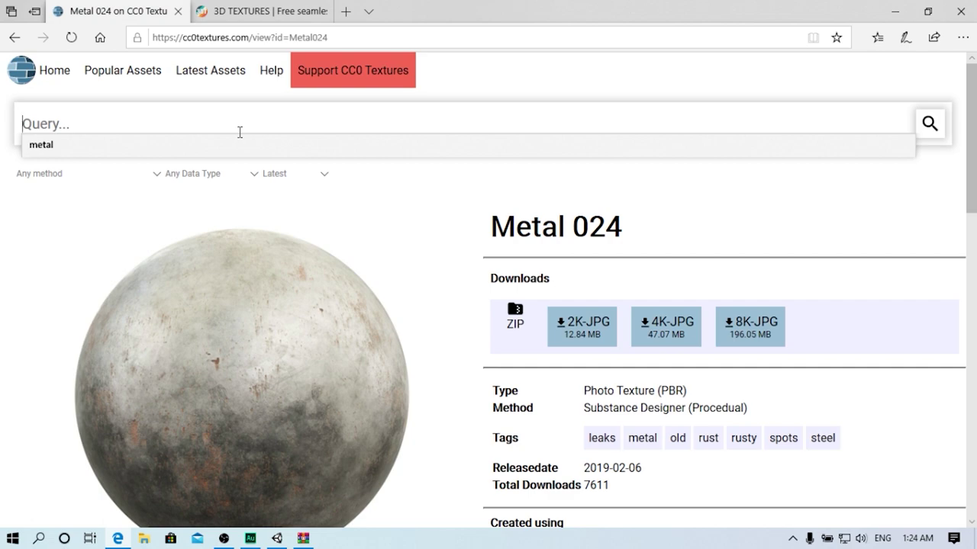
pyautogui.write('wood')
pyautogui.press('Return')
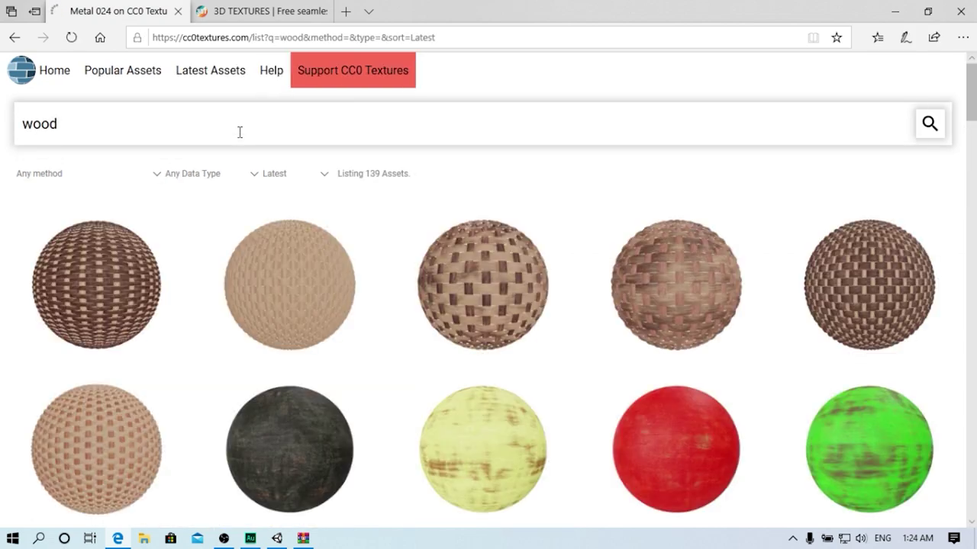
pyautogui.scroll(-5, 405, 268)
pyautogui.scroll(-4, 409, 268)
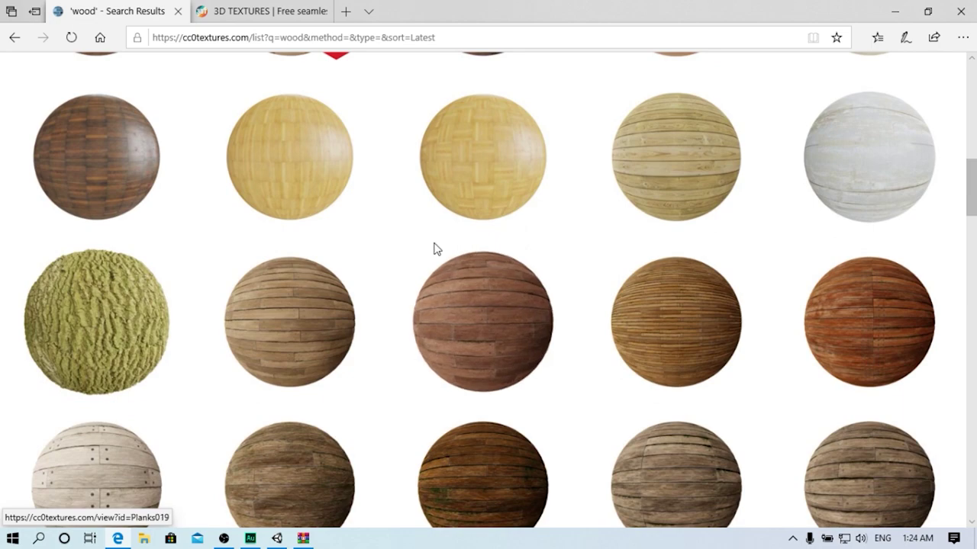
pyautogui.scroll(-3, 471, 263)
pyautogui.scroll(2, 468, 261)
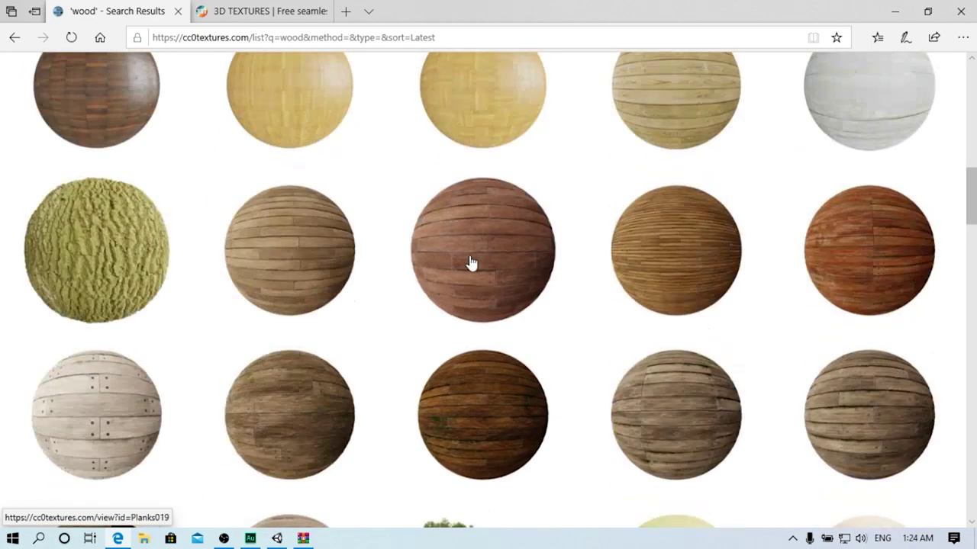
# Download the Planks 020 2K-JPG zip and open it directly
pyautogui.click(305, 252)
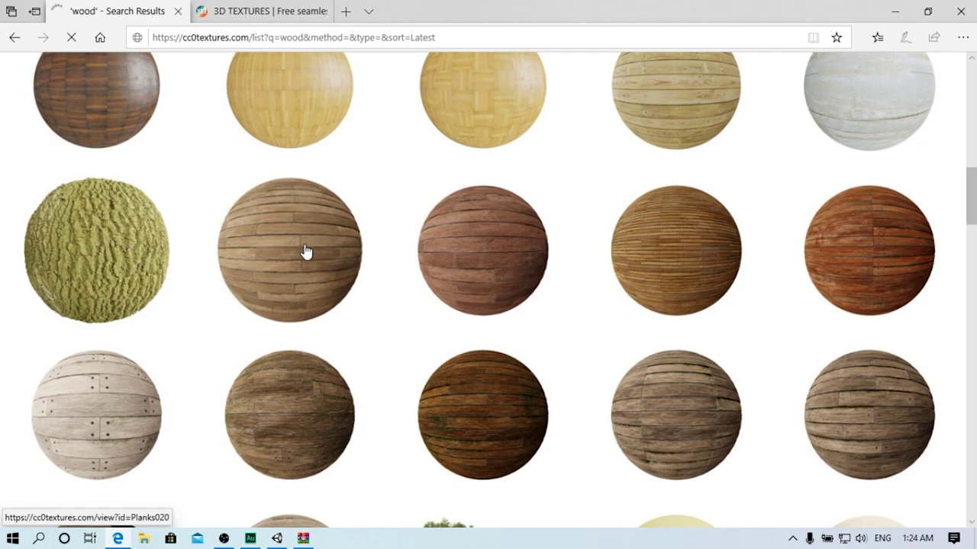
pyautogui.scroll(-1, 577, 348)
pyautogui.scroll(-1, 574, 242)
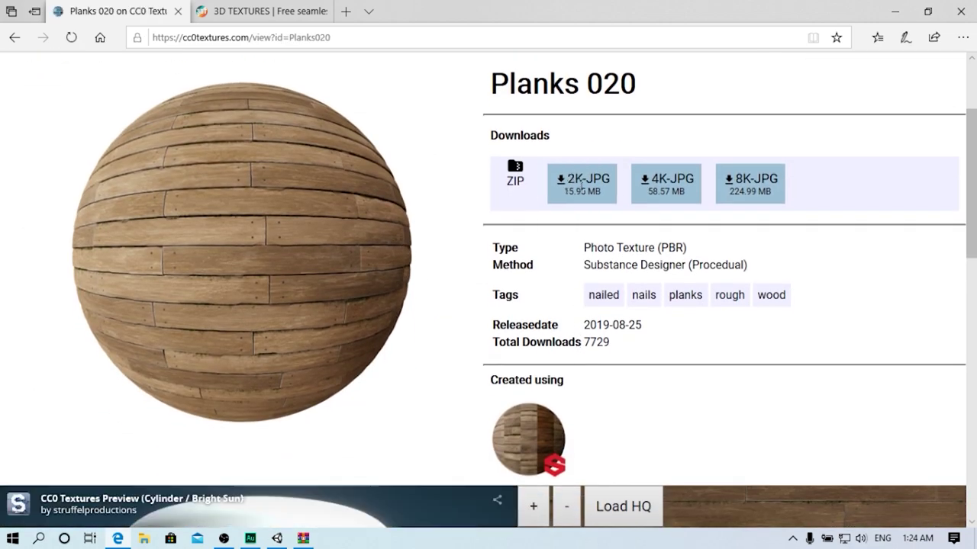
pyautogui.click(582, 187)
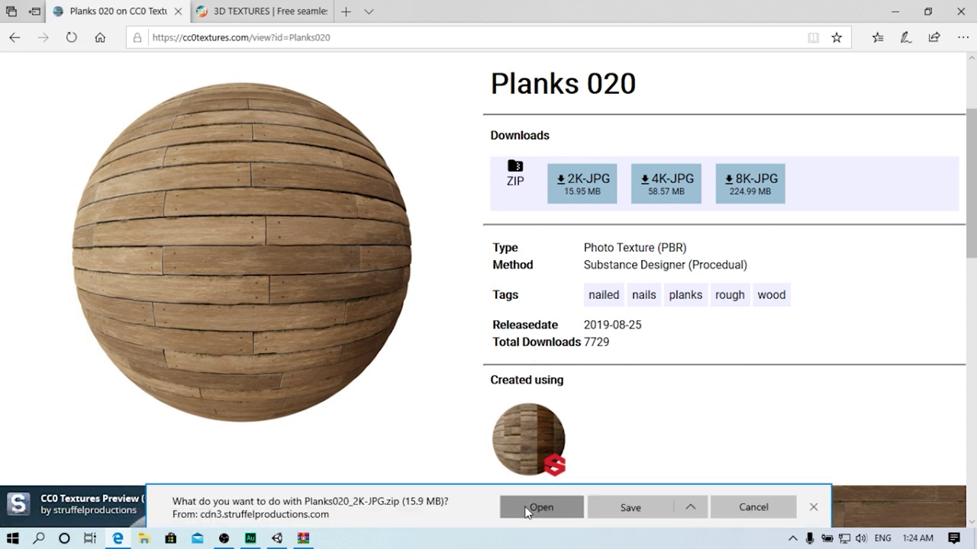
pyautogui.click(525, 508)
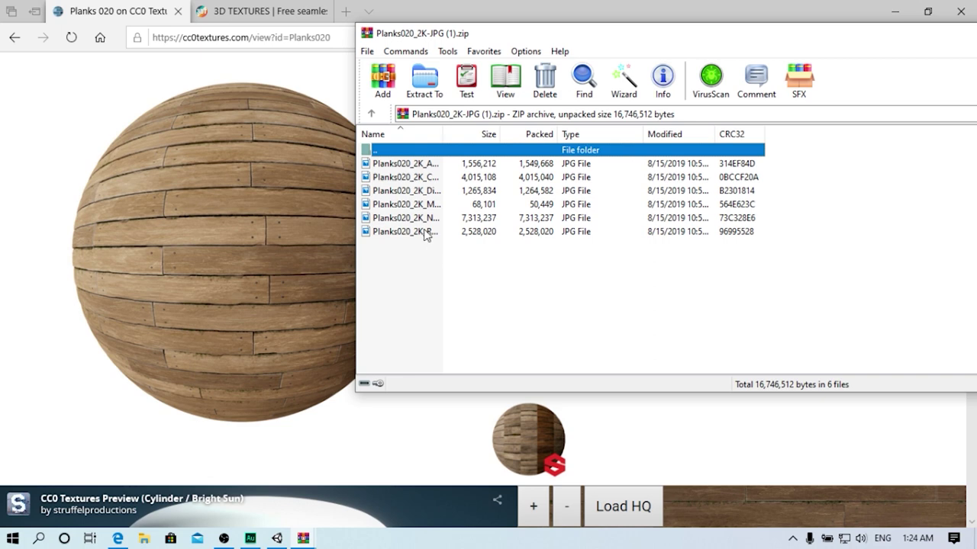
# Select the five Planks020 maps except Roughness and drag them onto the desktop
pyautogui.click(425, 234)
pyautogui.click(442, 268)
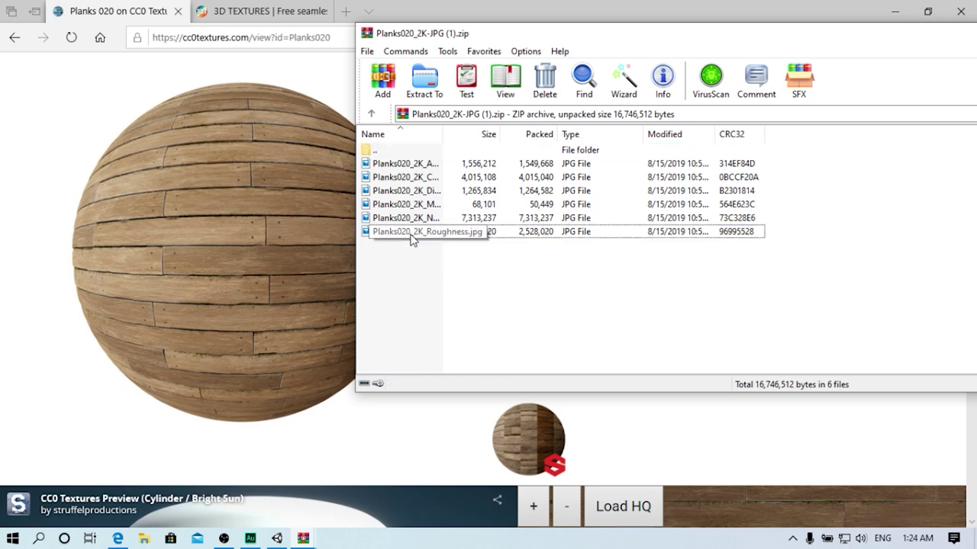
pyautogui.moveTo(772, 219); pyautogui.dragTo(410, 170)
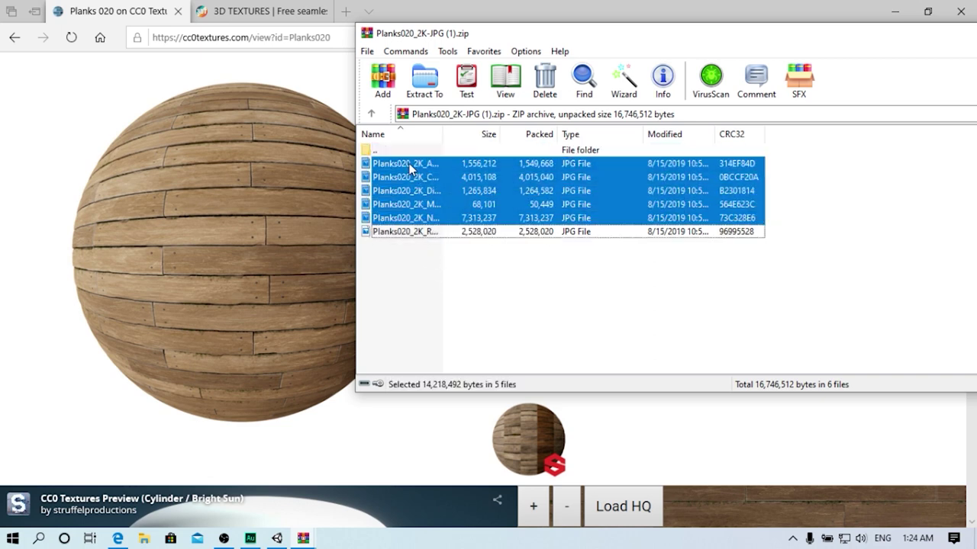
pyautogui.click(973, 545)
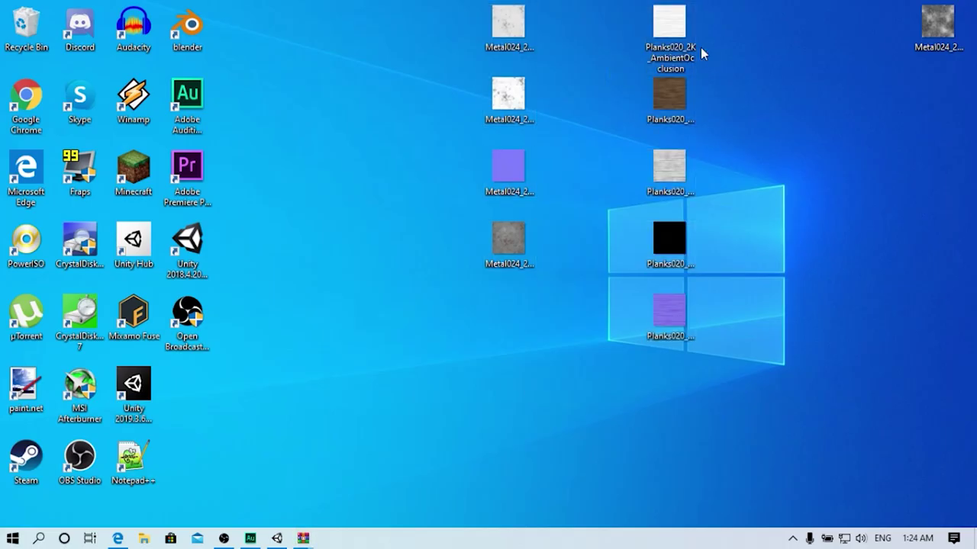
# Import the Planks020 texture maps from the desktop into Unity's Assets folder
pyautogui.click(277, 538)
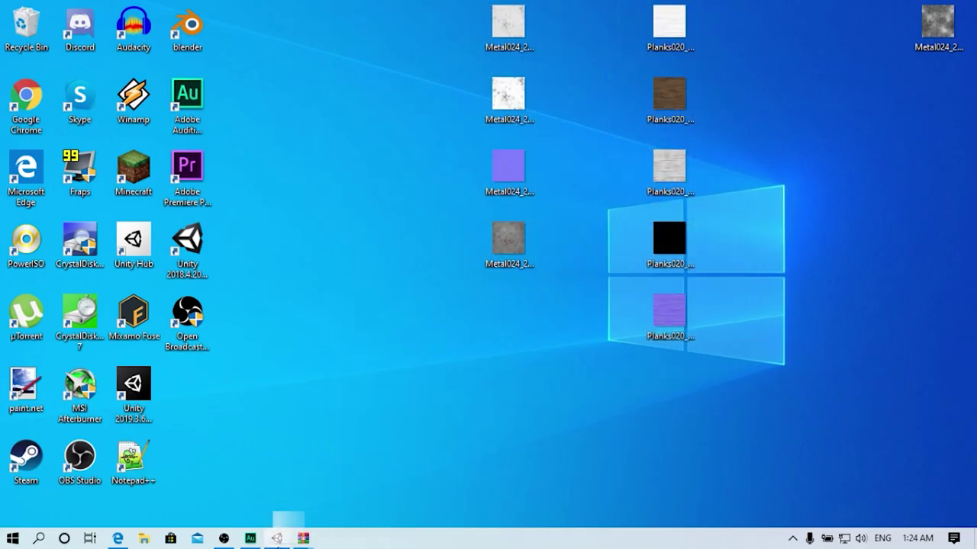
pyautogui.scroll(3, 51, 357)
pyautogui.moveTo(52, 357); pyautogui.dragTo(42, 399)
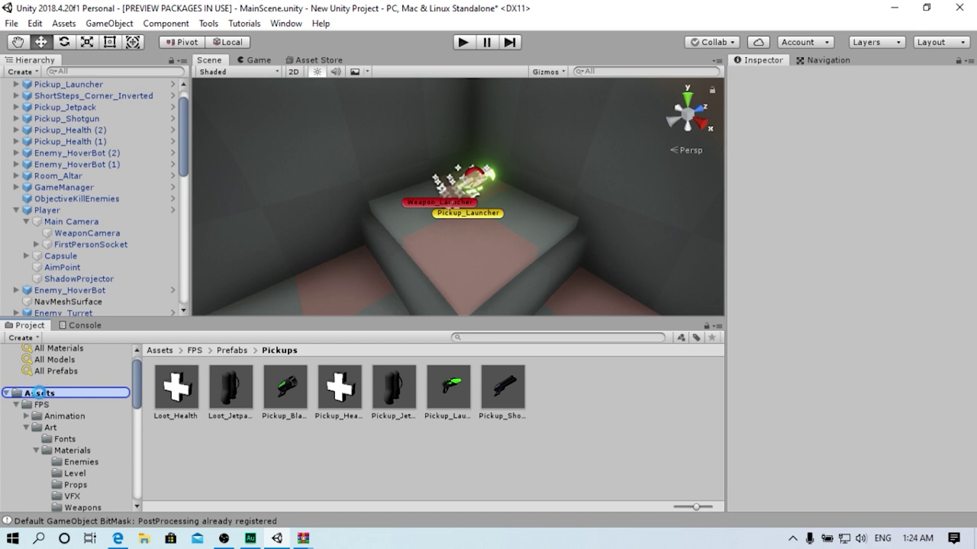
pyautogui.moveTo(38, 393); pyautogui.dragTo(42, 400)
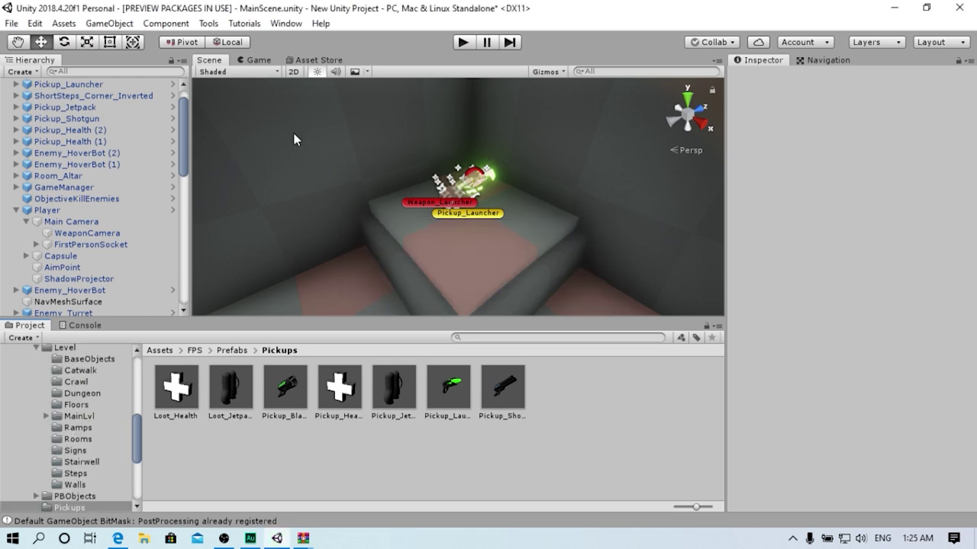
# Turn the Scene view toward a wall and select the Dun_Corner (2) wall piece
pyautogui.moveTo(349, 158); pyautogui.dragTo(940, 117, button='right')
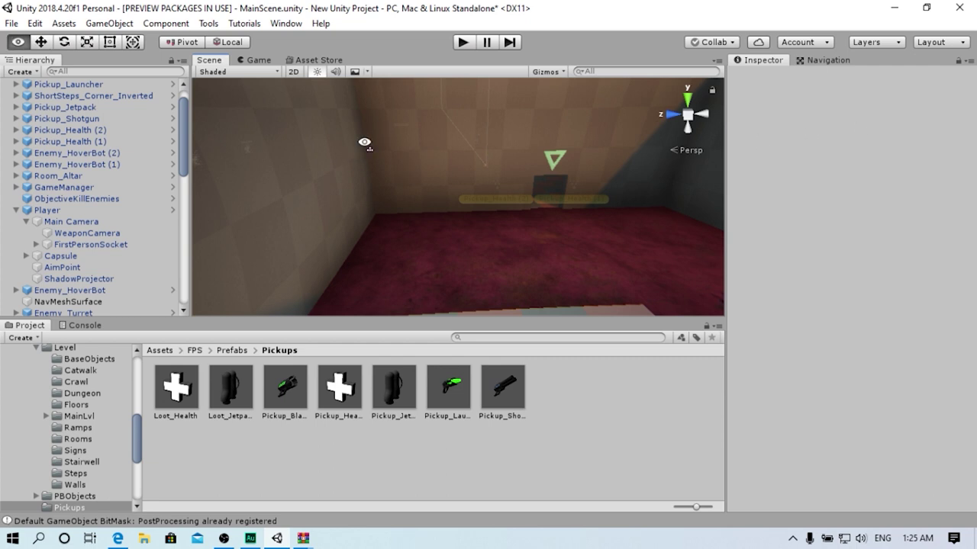
pyautogui.moveTo(411, 174); pyautogui.dragTo(209, 148, button='right')
pyautogui.scroll(4, 86, 363)
pyautogui.scroll(2, 86, 363)
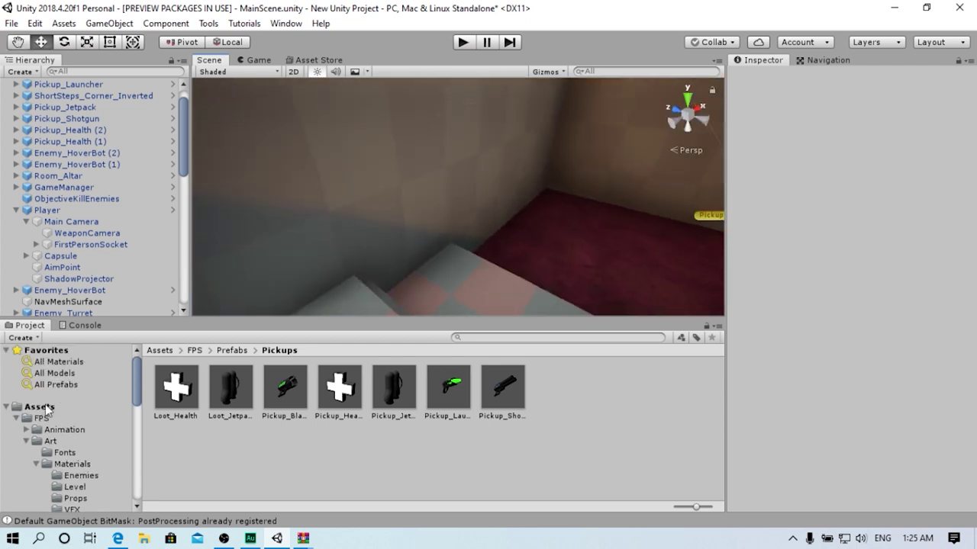
pyautogui.click(84, 406)
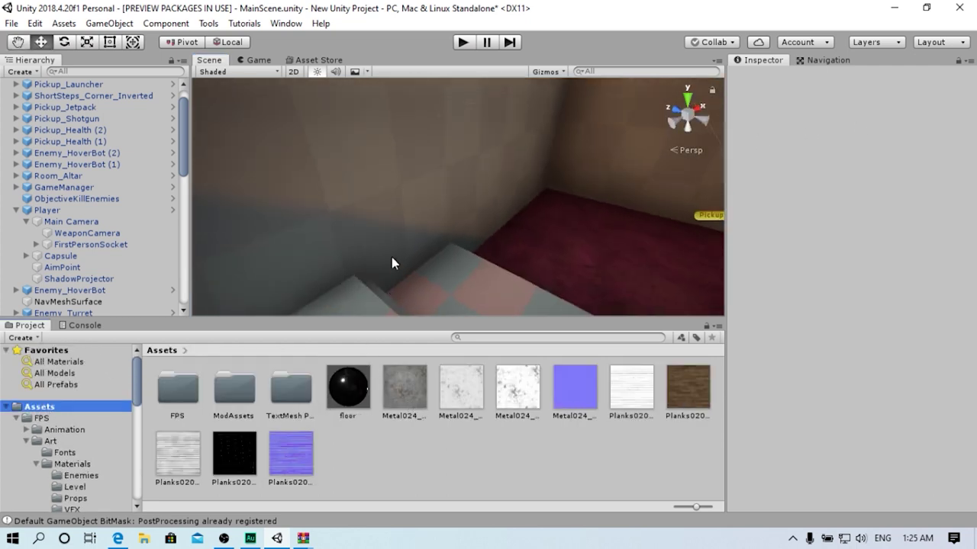
pyautogui.click(371, 180)
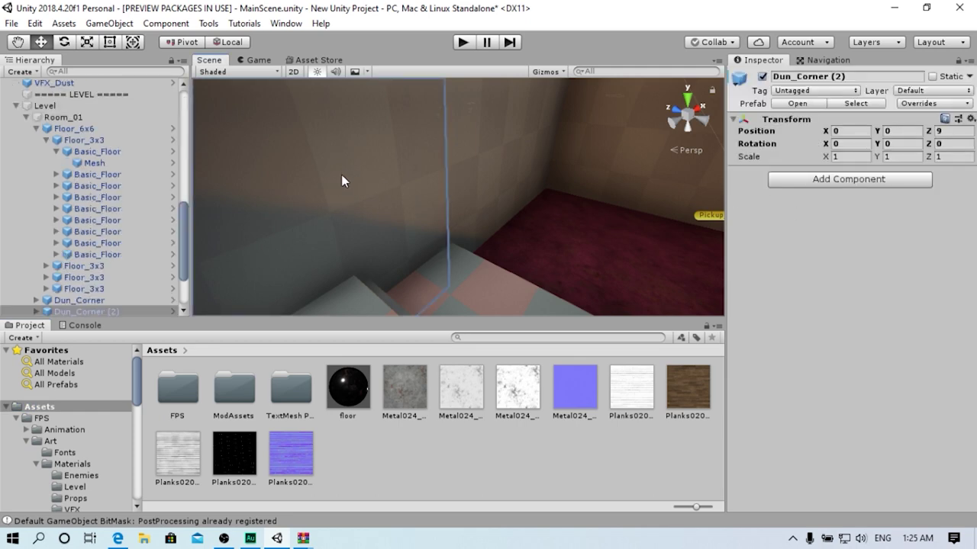
# Select the wall's Mesh object and orbit the view to face it
pyautogui.click(342, 171)
pyautogui.click(343, 174)
pyautogui.click(366, 119)
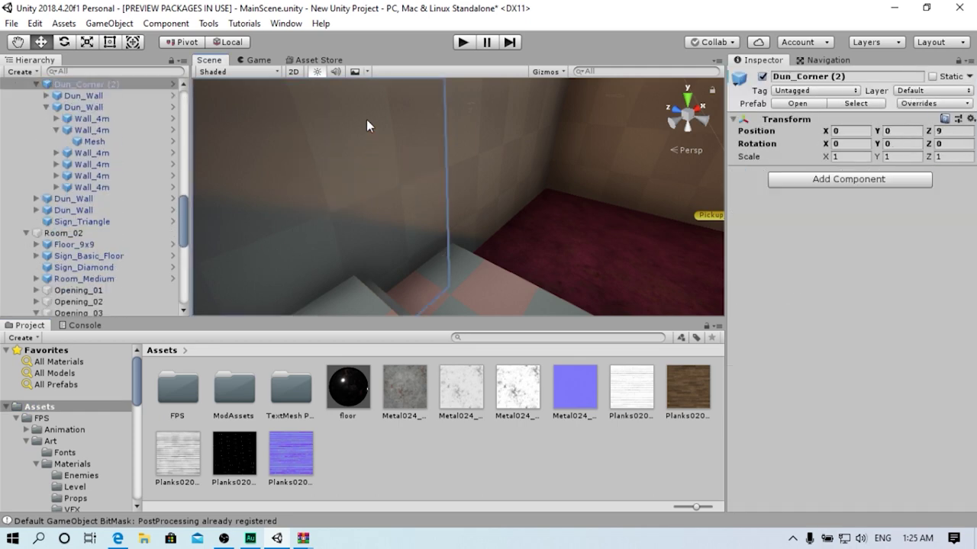
pyautogui.click(366, 119)
pyautogui.scroll(-2, 847, 456)
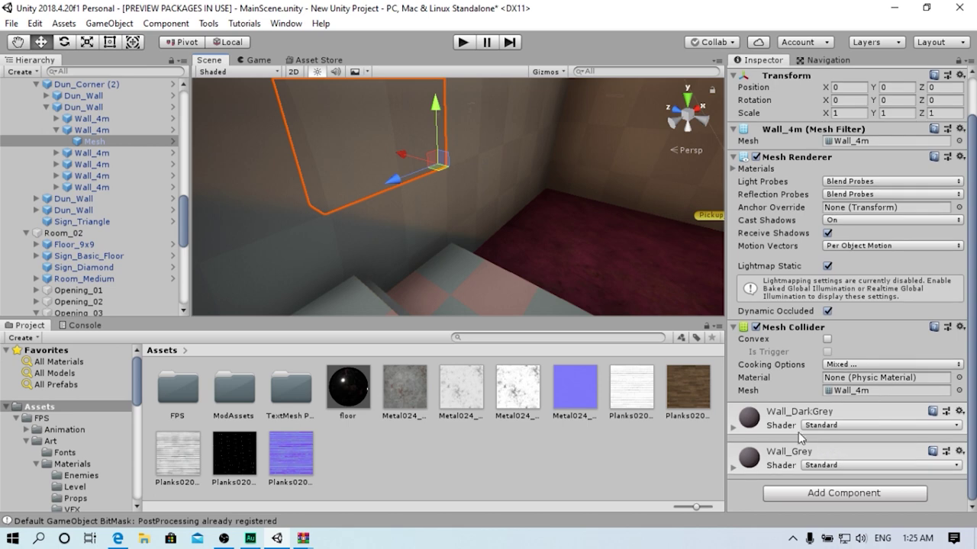
pyautogui.moveTo(496, 305); pyautogui.dragTo(409, 134, button='right')
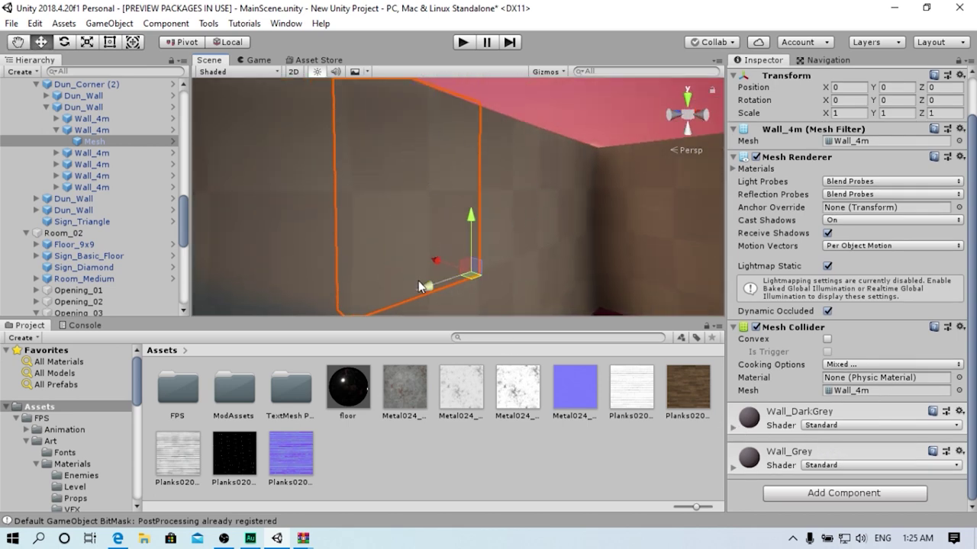
pyautogui.moveTo(515, 204); pyautogui.dragTo(500, 182, button='right')
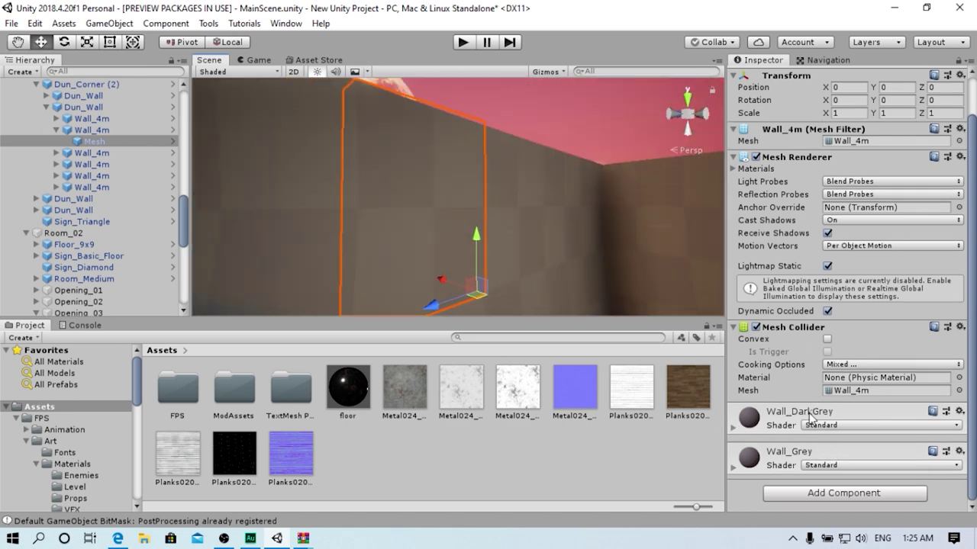
pyautogui.moveTo(563, 262); pyautogui.dragTo(572, 276, button='right')
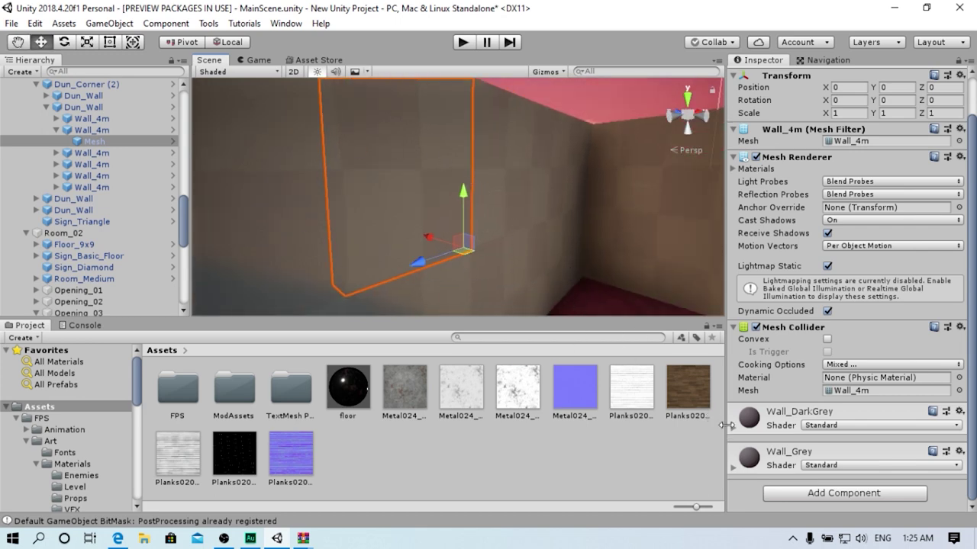
# Set the Albedo colour to white on both Wall_Dark:Grey and Wall_Grey materials
pyautogui.click(734, 428)
pyautogui.scroll(-2, 840, 402)
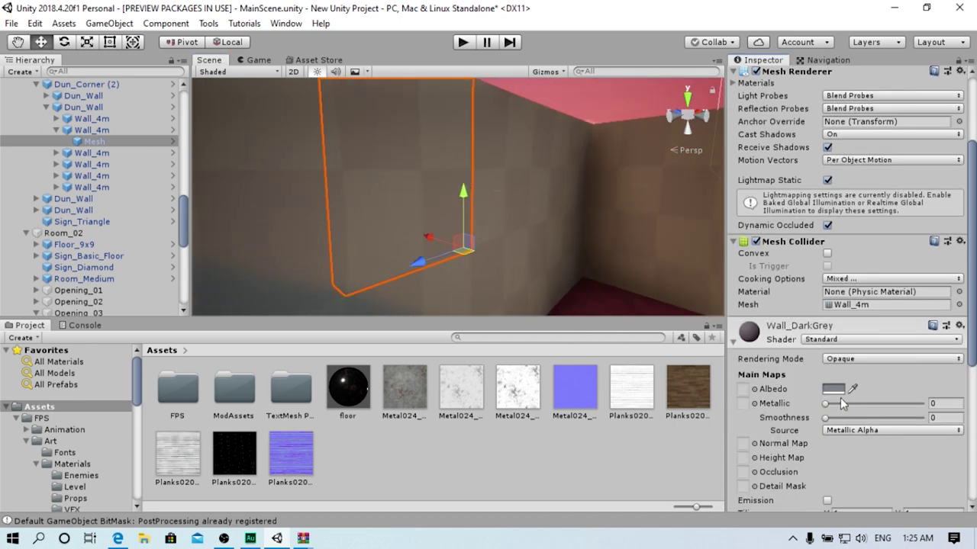
pyautogui.click(834, 390)
pyautogui.moveTo(77, 116); pyautogui.dragTo(72, 27)
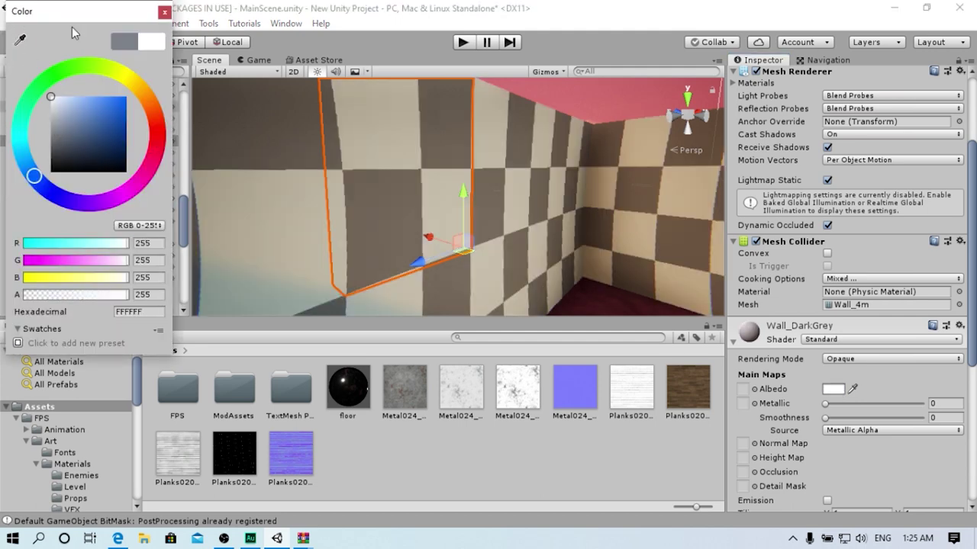
pyautogui.click(164, 13)
pyautogui.scroll(-4, 753, 467)
pyautogui.scroll(-2, 753, 467)
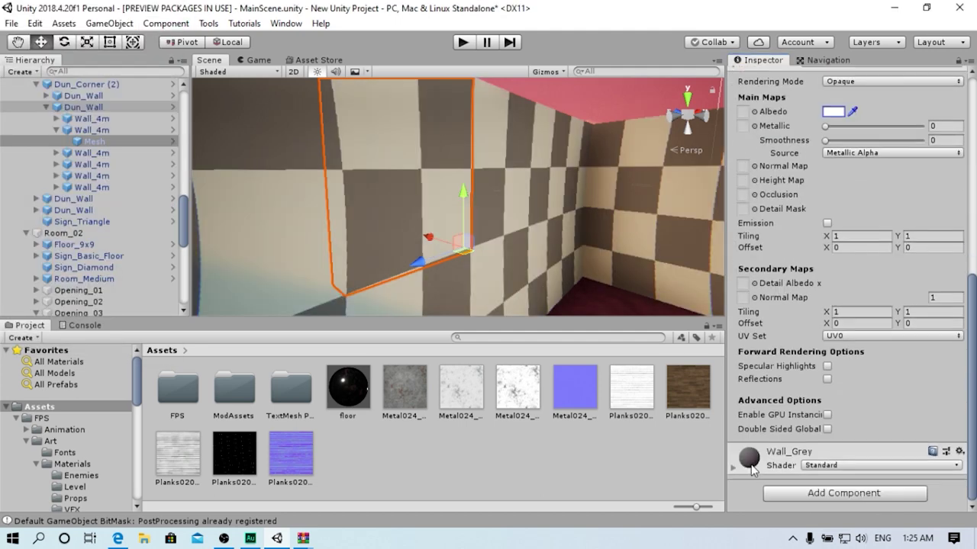
pyautogui.scroll(-1, 763, 471)
pyautogui.scroll(-3, 813, 479)
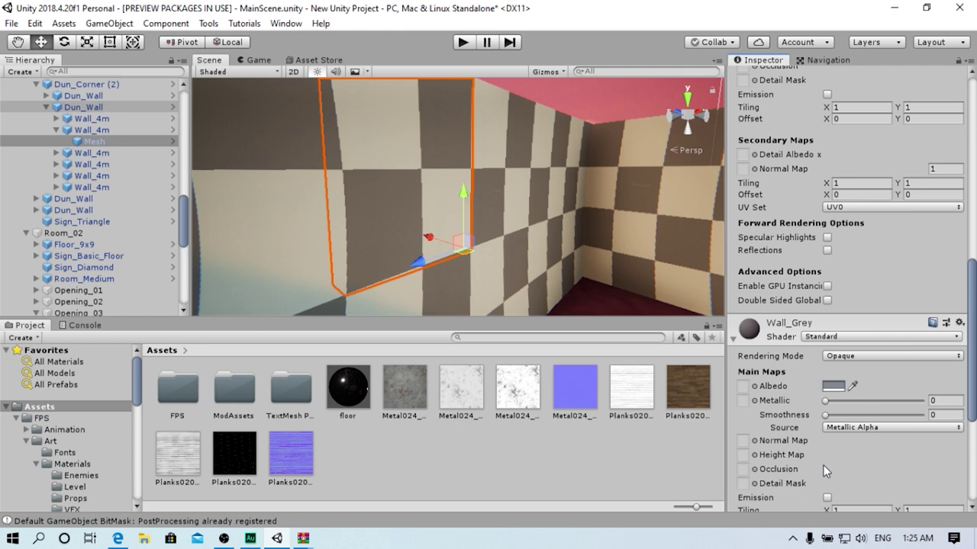
pyautogui.click(830, 392)
pyautogui.moveTo(54, 103); pyautogui.dragTo(2, 31)
pyautogui.click(164, 13)
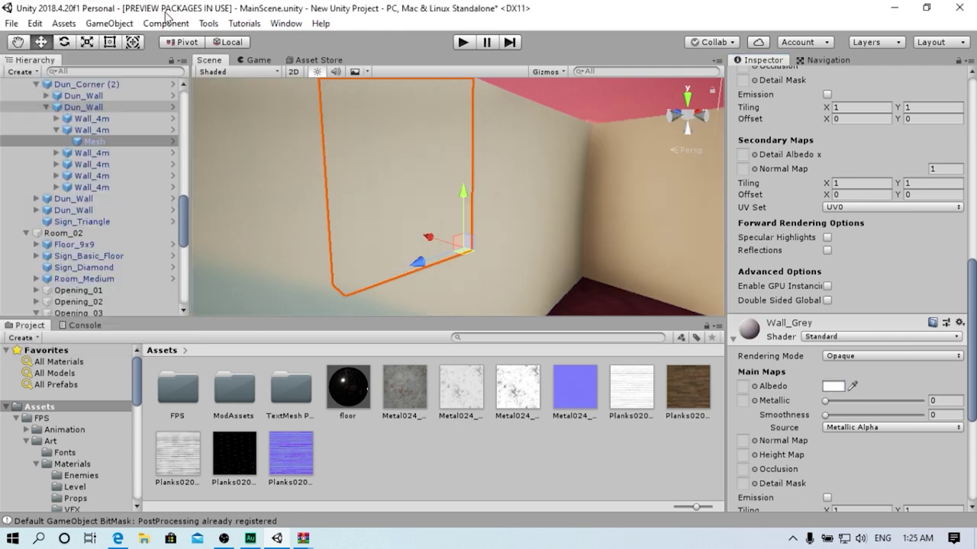
# Assign the Planks020 colour texture to the Albedo slot of each wall material
pyautogui.scroll(3, 770, 400)
pyautogui.scroll(2, 770, 401)
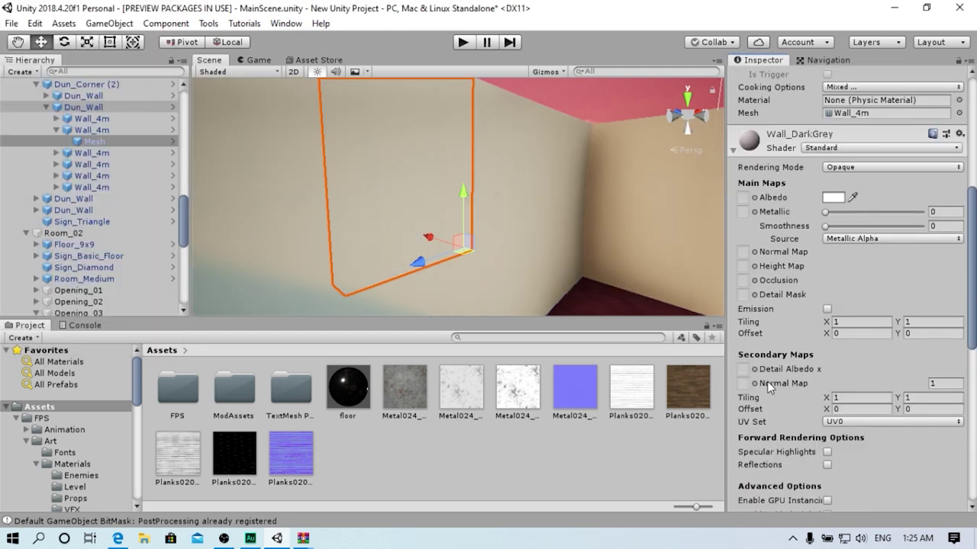
pyautogui.click(694, 398)
pyautogui.moveTo(700, 344); pyautogui.dragTo(743, 200)
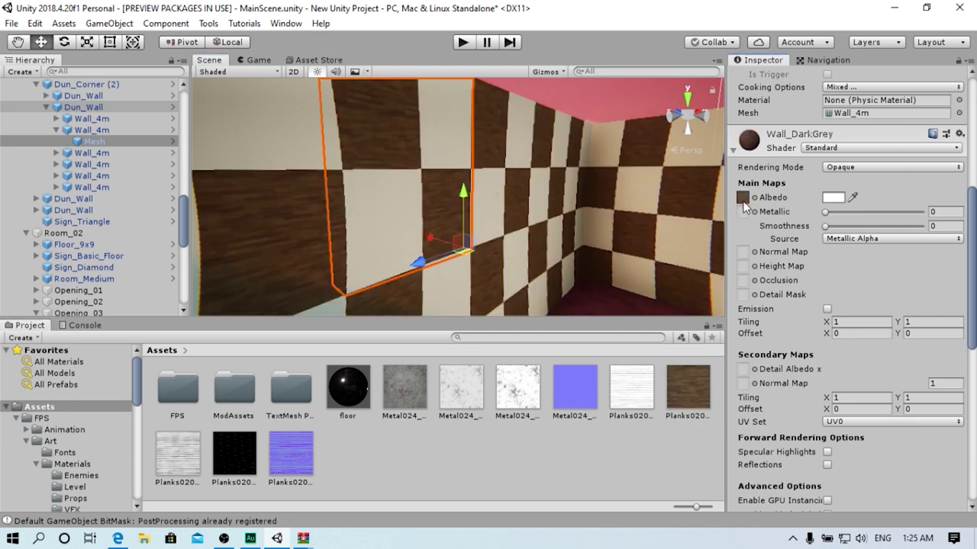
pyautogui.scroll(-5, 842, 361)
pyautogui.moveTo(678, 388); pyautogui.dragTo(743, 429)
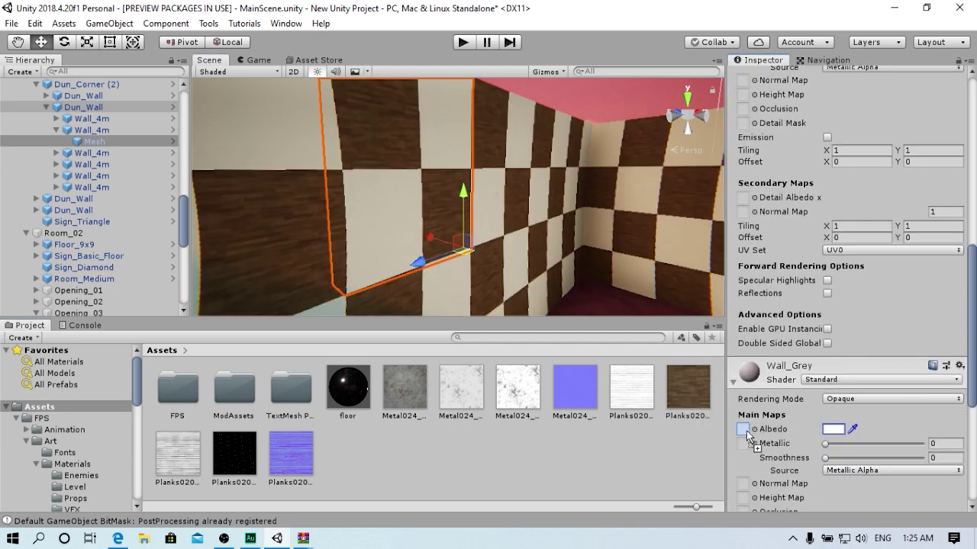
pyautogui.scroll(5, 801, 426)
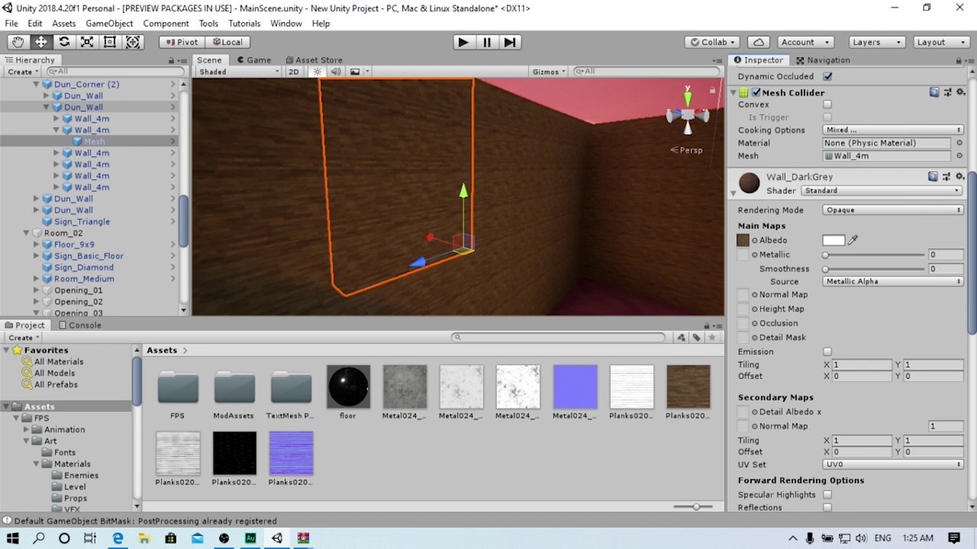
# Assign the Planks020 ambient occlusion map to Wall_Dark:Grey's Occlusion slot
pyautogui.click(625, 391)
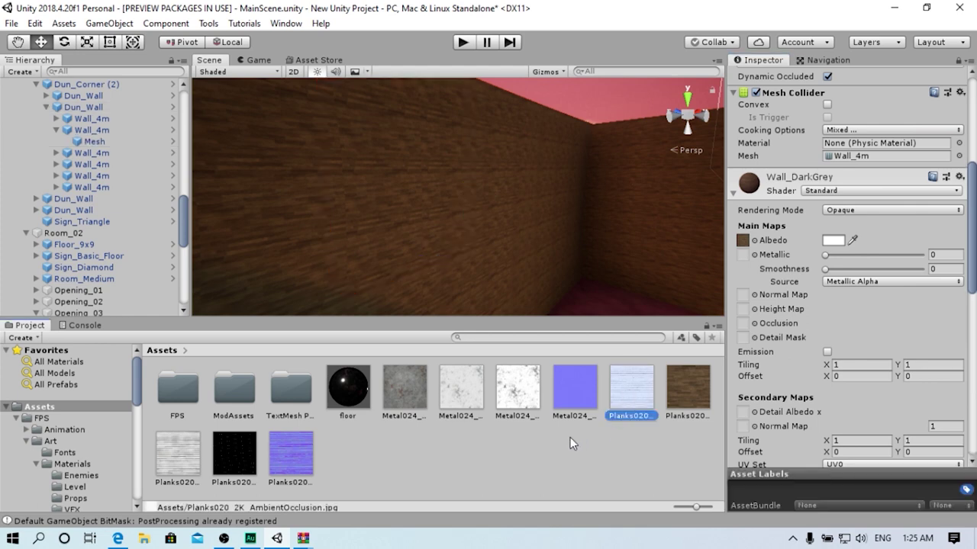
pyautogui.click(379, 183)
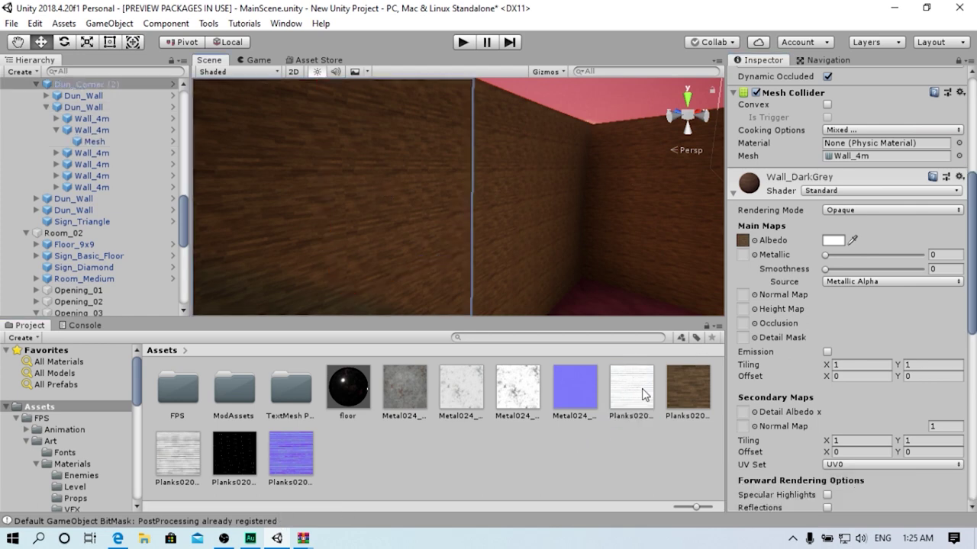
pyautogui.moveTo(638, 394); pyautogui.dragTo(741, 326)
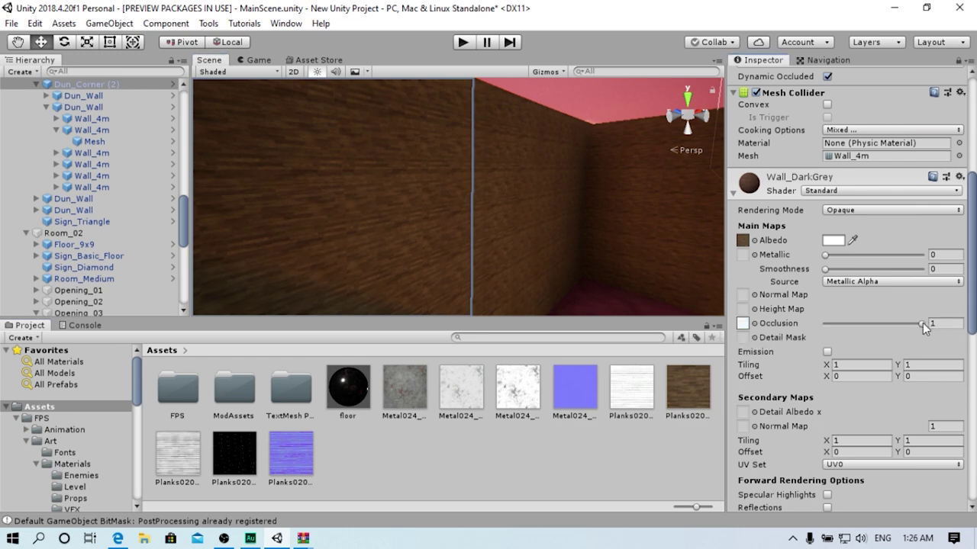
# Compare occlusion strength 0 and 1 close to the wall, leaving it at 1
pyautogui.moveTo(475, 174); pyautogui.dragTo(591, 191, button='right')
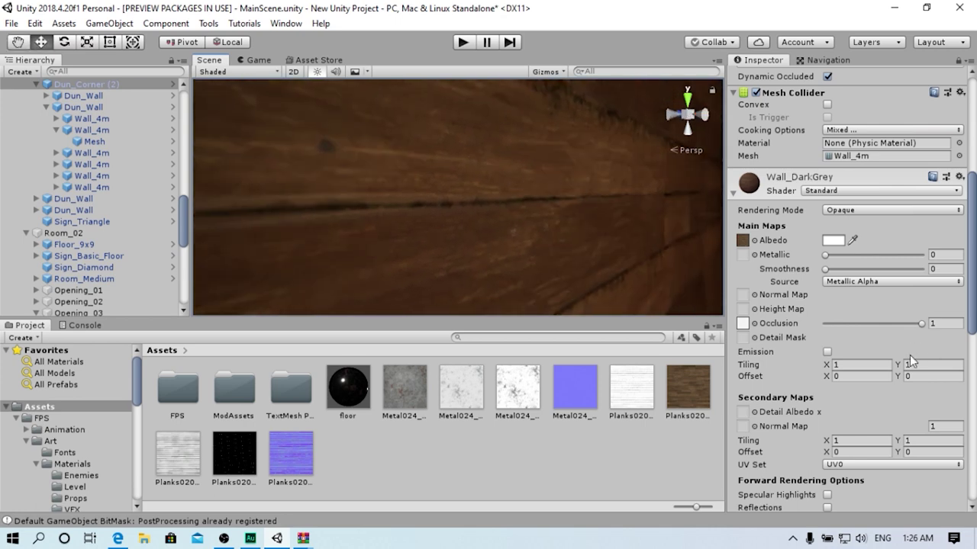
pyautogui.moveTo(919, 325); pyautogui.dragTo(831, 328)
pyautogui.moveTo(910, 319); pyautogui.dragTo(923, 324)
pyautogui.moveTo(588, 243)
pyautogui.mouseDown(button='right')
pyautogui.moveTo(613, 226)
pyautogui.moveTo(534, 223)
pyautogui.mouseUp(button='right')
pyautogui.moveTo(921, 324)
pyautogui.mouseDown()
pyautogui.moveTo(892, 324)
pyautogui.moveTo(902, 324)
pyautogui.mouseUp()
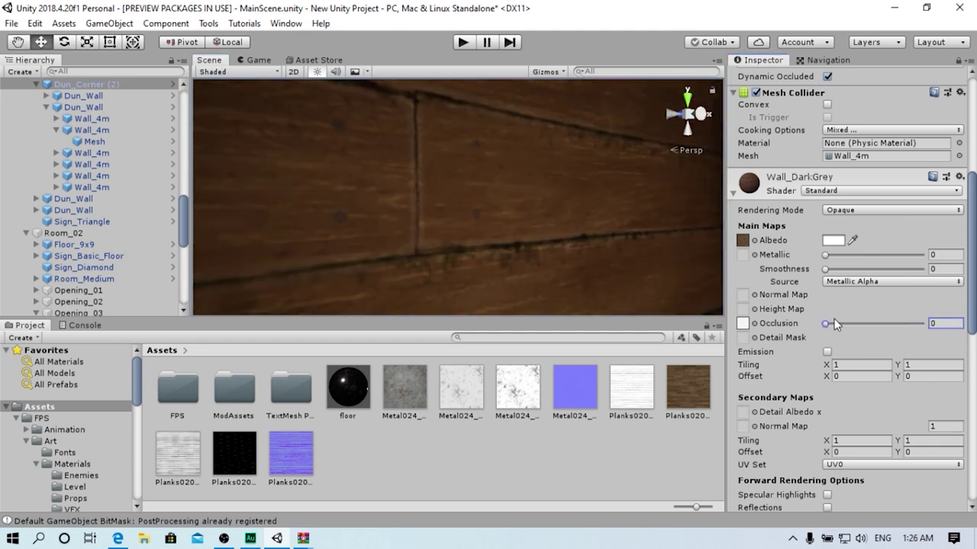
pyautogui.moveTo(835, 323); pyautogui.dragTo(922, 323)
pyautogui.moveTo(623, 226); pyautogui.dragTo(425, 219, button='right')
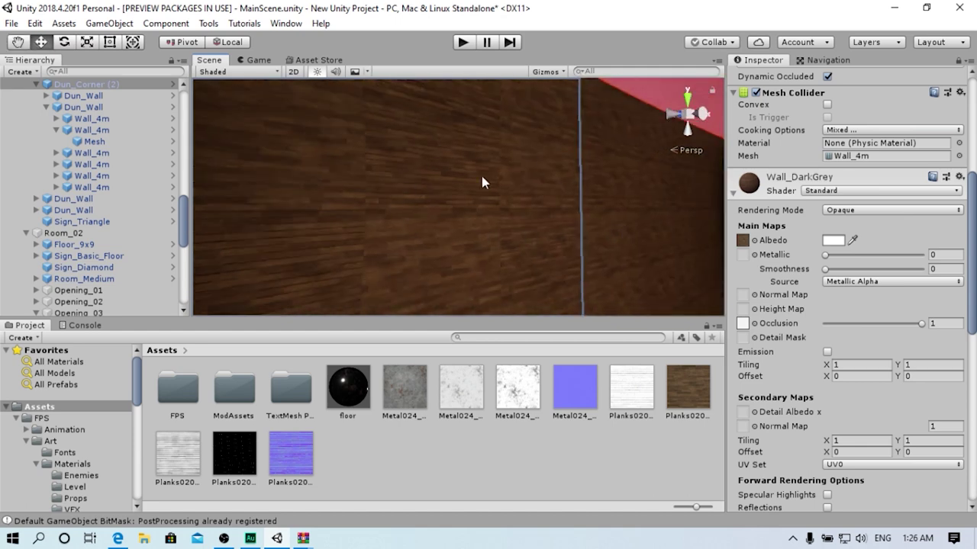
pyautogui.moveTo(482, 182)
pyautogui.mouseDown(button='right')
pyautogui.moveTo(410, 105)
pyautogui.moveTo(388, 148)
pyautogui.moveTo(439, 273)
pyautogui.mouseUp(button='right')
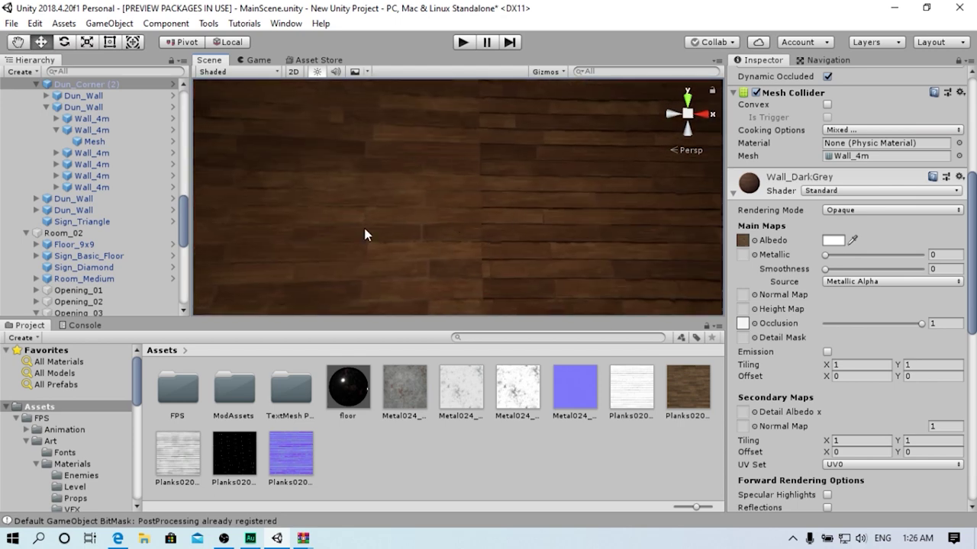
pyautogui.moveTo(517, 232); pyautogui.dragTo(527, 273, button='right')
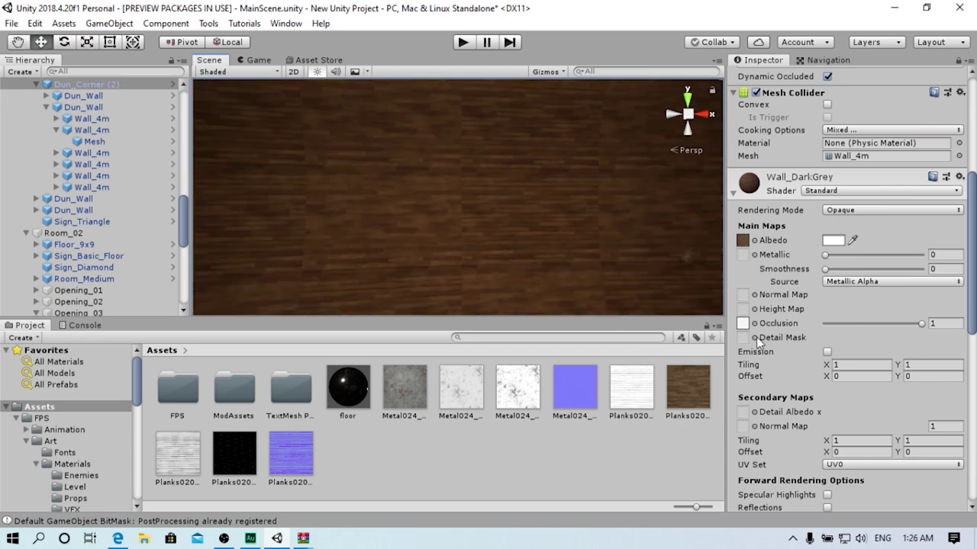
# Assign the Planks020 occlusion map to the Wall_Grey material as well
pyautogui.scroll(1, 773, 334)
pyautogui.scroll(-5, 773, 334)
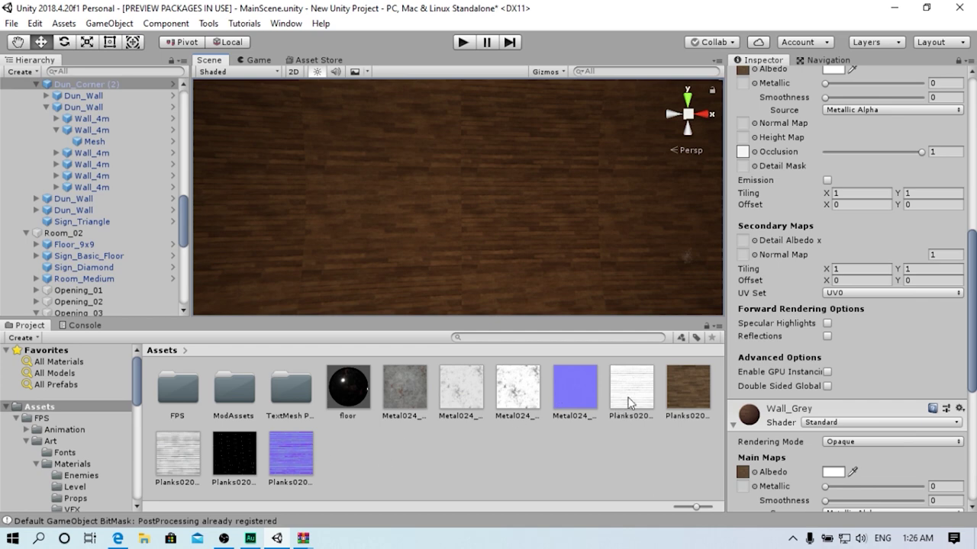
pyautogui.moveTo(629, 403); pyautogui.dragTo(767, 510)
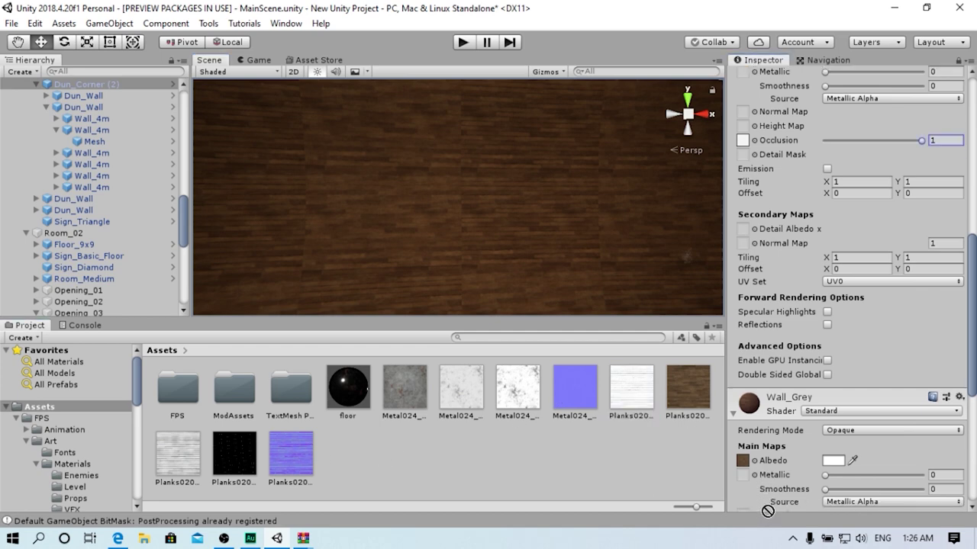
pyautogui.moveTo(768, 510); pyautogui.dragTo(753, 402)
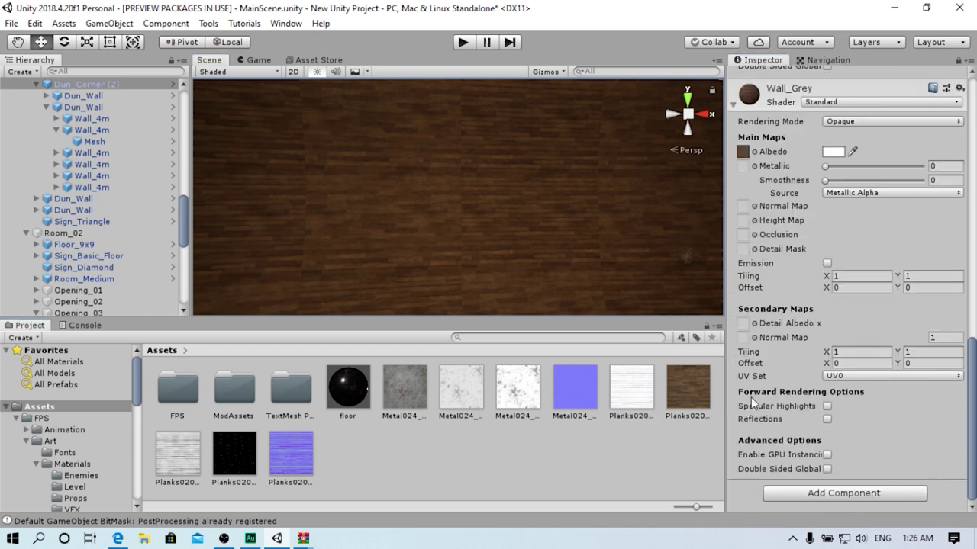
pyautogui.moveTo(651, 373); pyautogui.dragTo(741, 234)
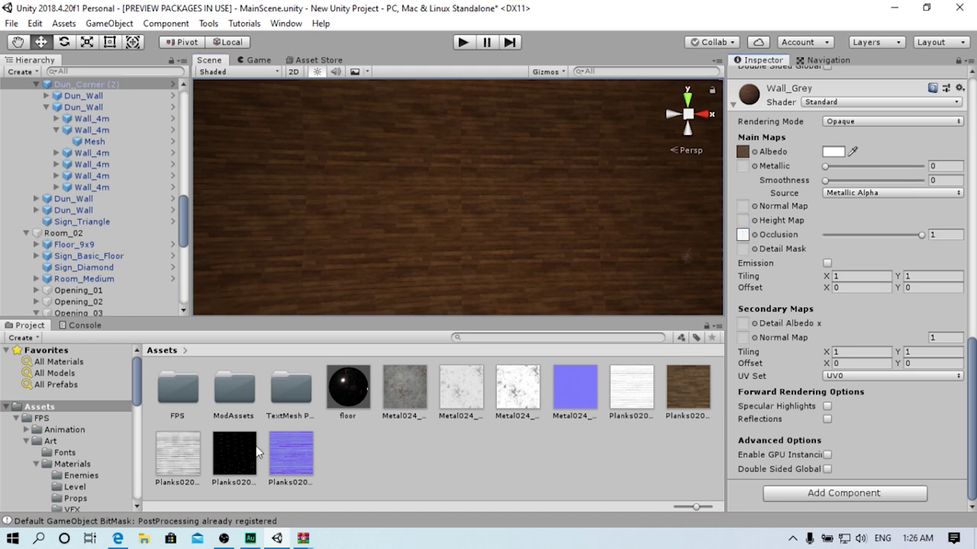
# Assign the Planks020 Displacement texture as the wall material's Height Map
pyautogui.click(188, 448)
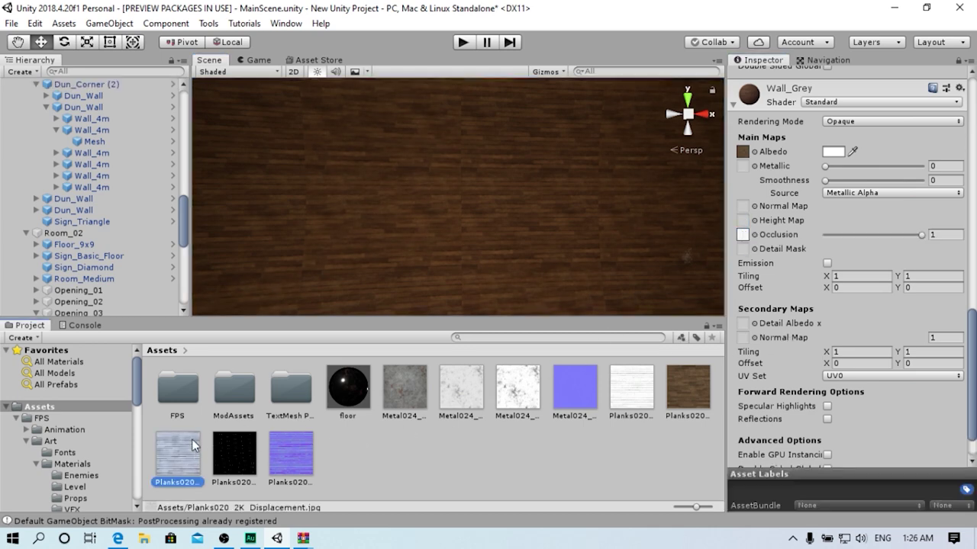
pyautogui.moveTo(665, 230); pyautogui.dragTo(741, 219)
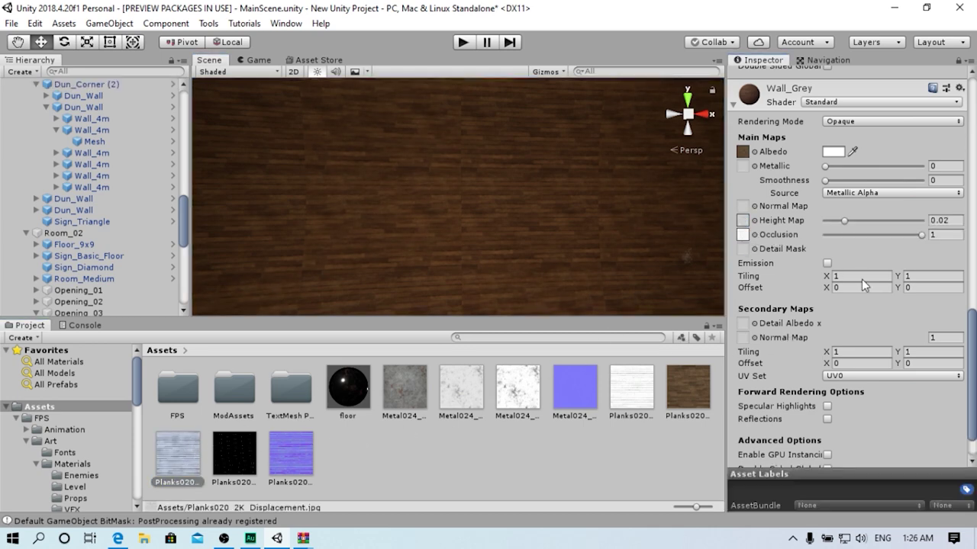
pyautogui.hotkey('ctrl', 'z')
pyautogui.scroll(-5, 864, 285)
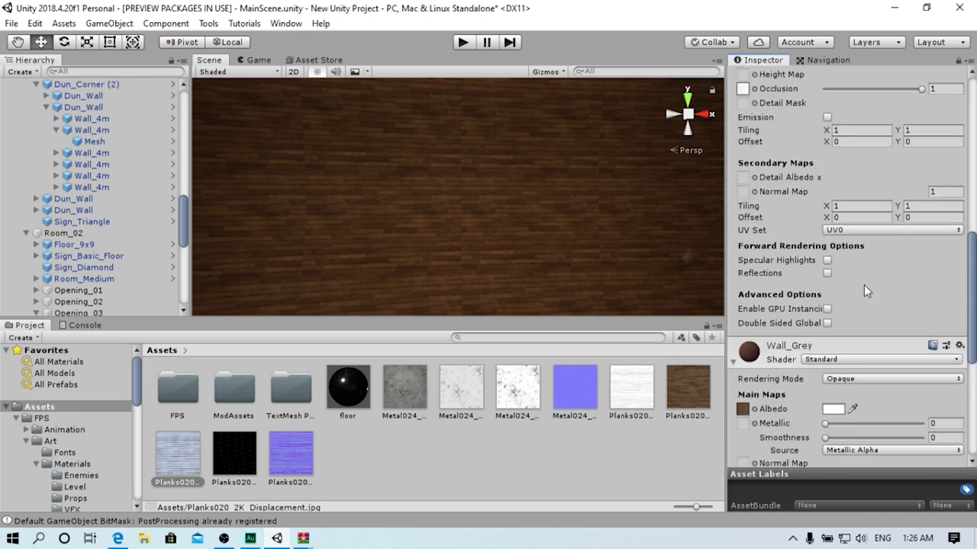
pyautogui.scroll(3, 864, 285)
pyautogui.moveTo(170, 455); pyautogui.dragTo(743, 118)
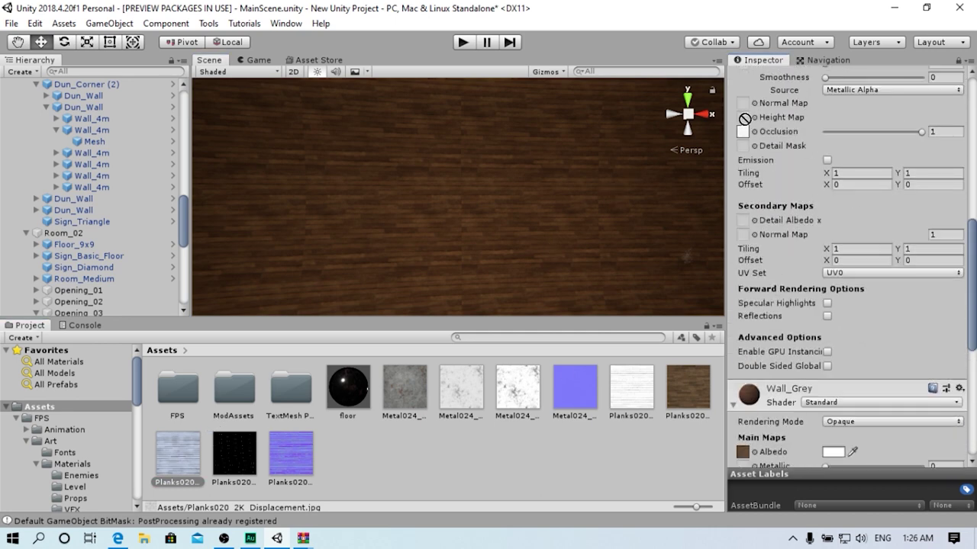
# Use the Planks020 Metalness texture as the Metallic map on both wall materials
pyautogui.click(234, 454)
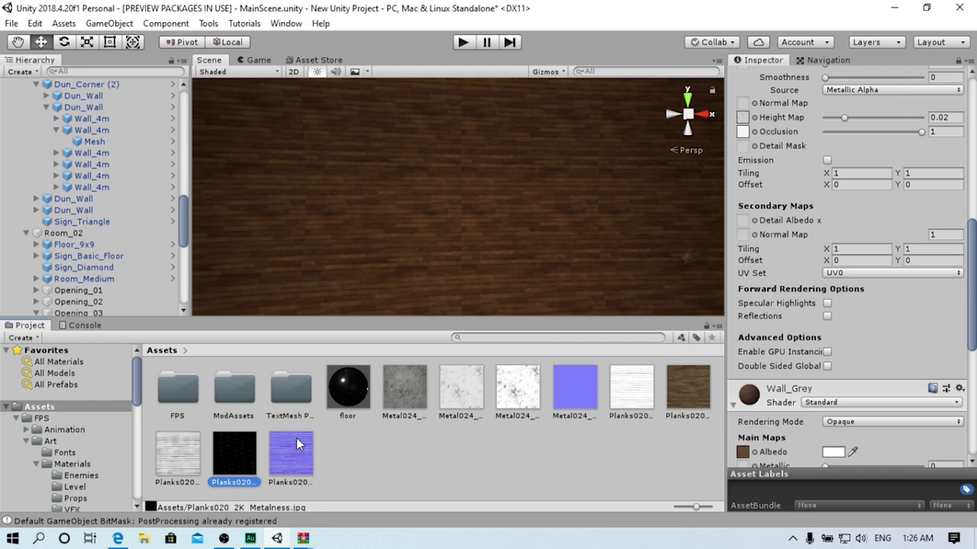
pyautogui.scroll(3, 926, 190)
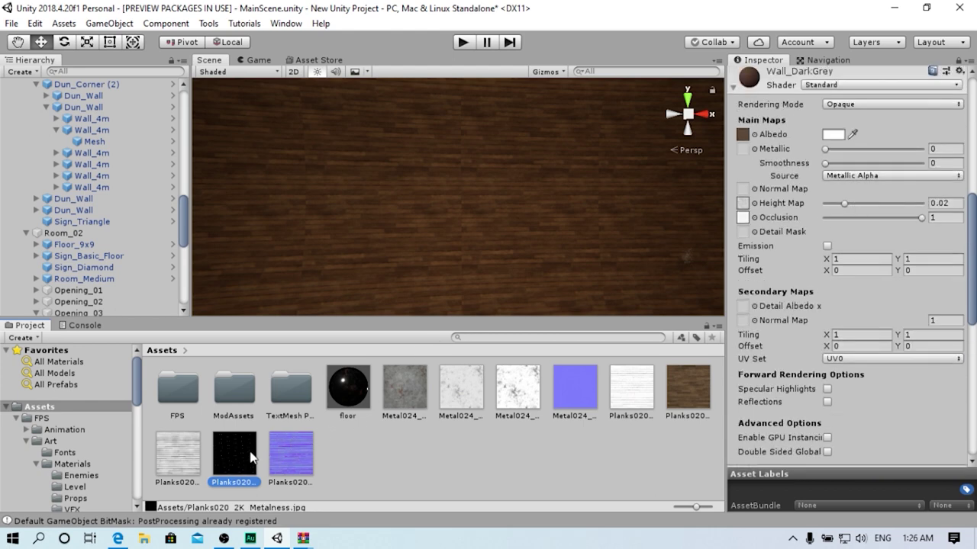
pyautogui.moveTo(251, 456); pyautogui.dragTo(743, 149)
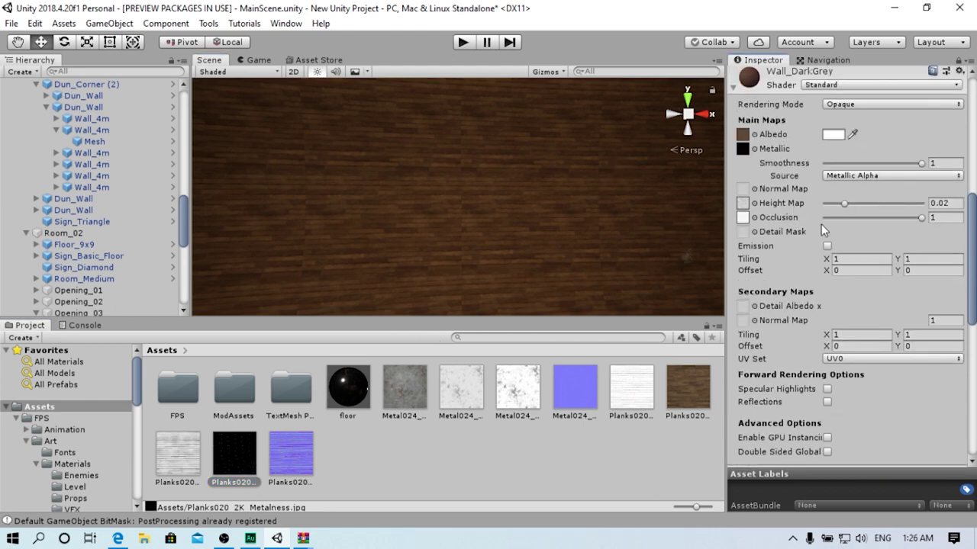
pyautogui.scroll(-5, 823, 229)
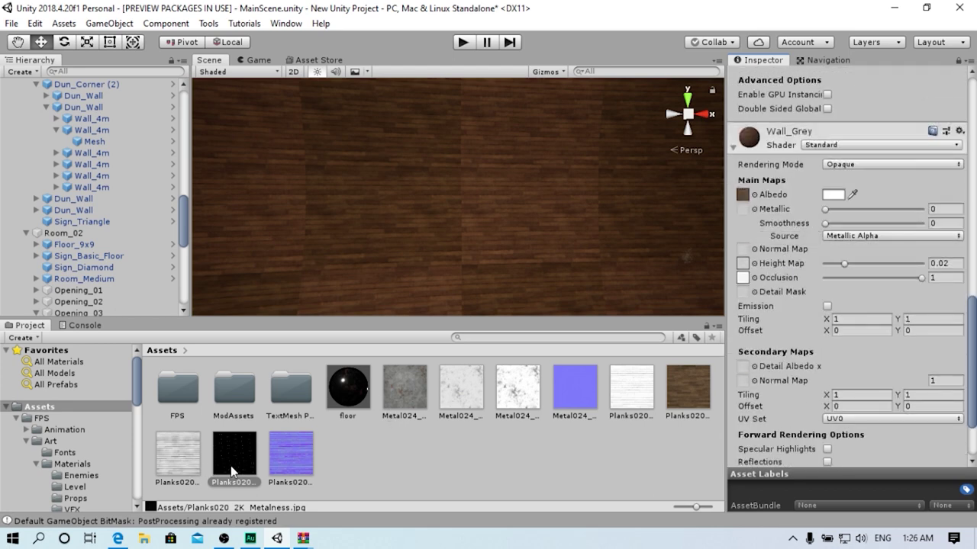
pyautogui.moveTo(234, 470)
pyautogui.mouseDown()
pyautogui.moveTo(738, 234)
pyautogui.moveTo(742, 208)
pyautogui.mouseUp()
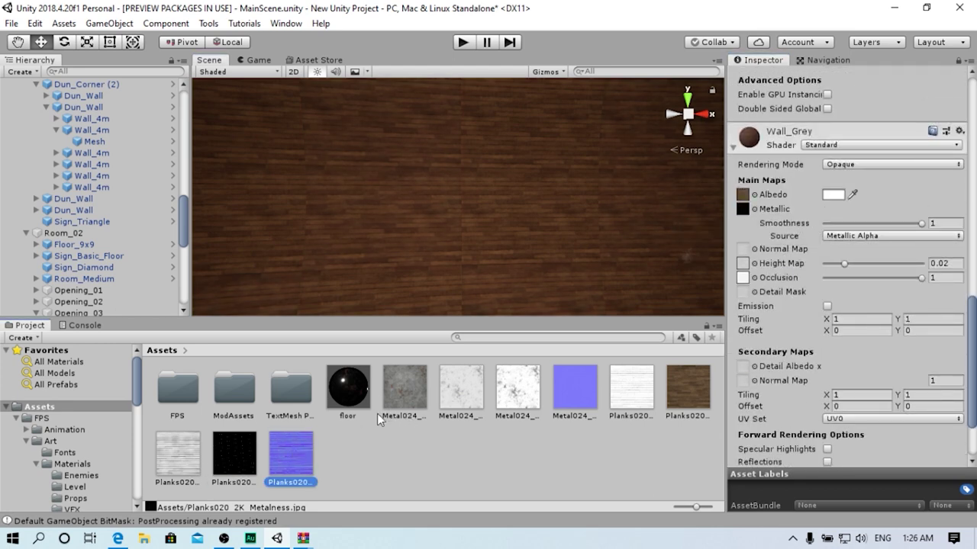
pyautogui.moveTo(290, 455)
pyautogui.mouseDown()
pyautogui.moveTo(757, 238)
pyautogui.moveTo(742, 254)
pyautogui.mouseUp()
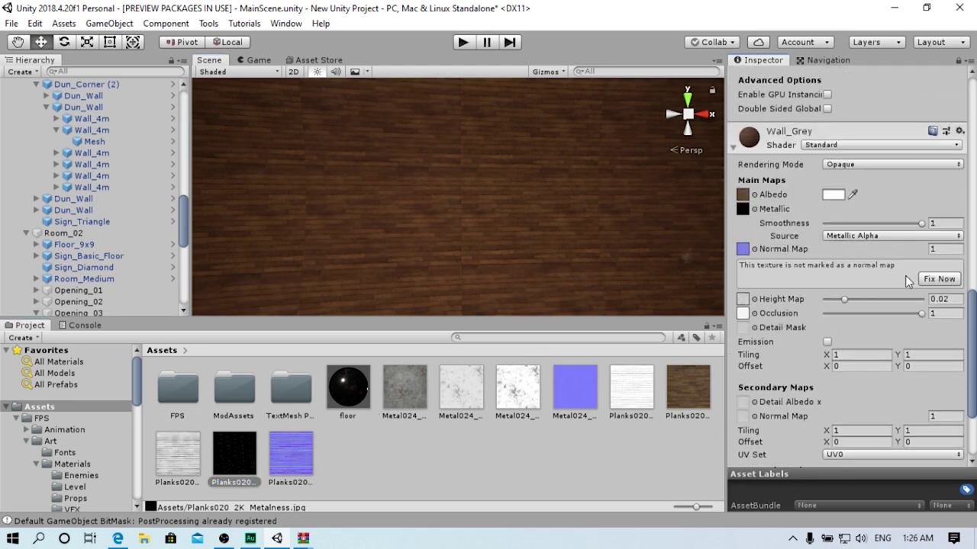
# Mark the Planks020 normal texture as a normal map and assign it to Normal Map
pyautogui.click(937, 279)
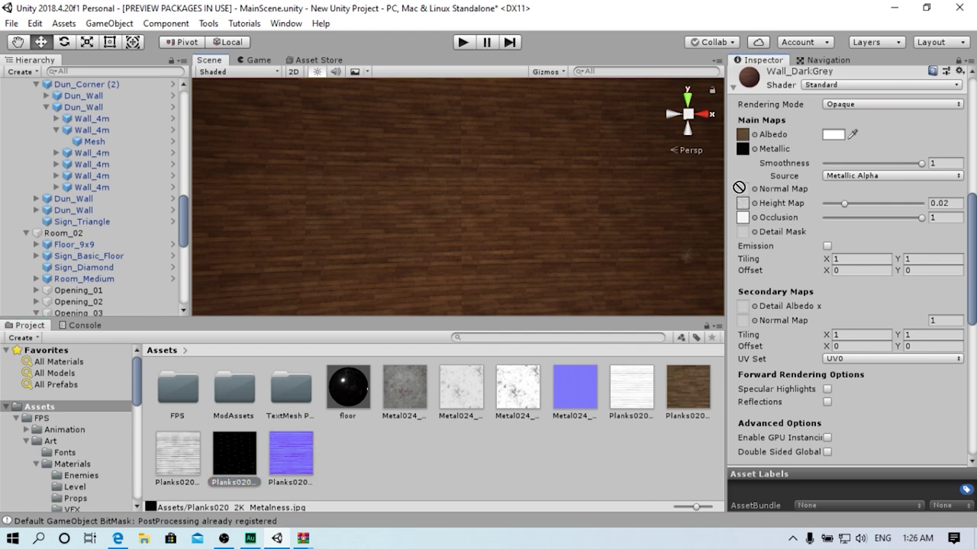
pyautogui.moveTo(302, 464); pyautogui.dragTo(742, 189)
pyautogui.click(259, 59)
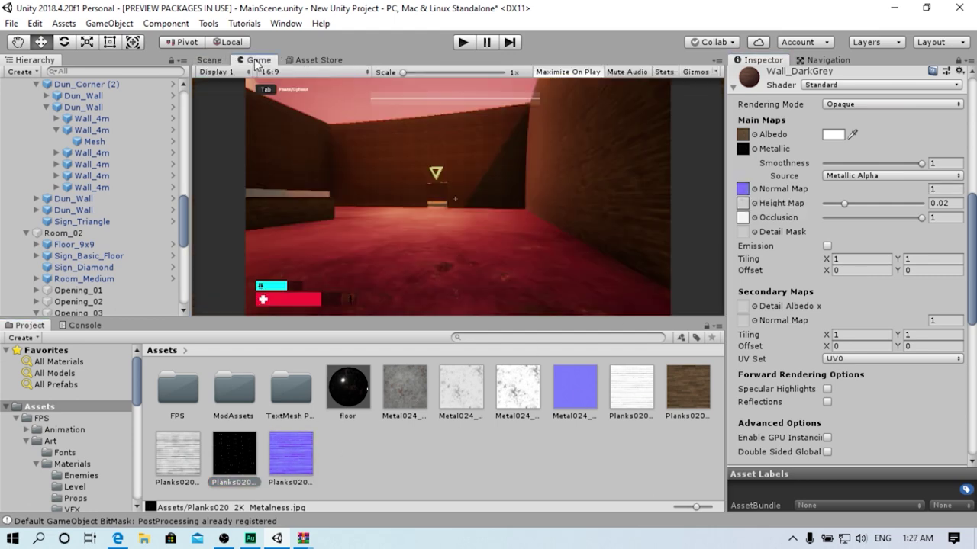
# Enter Play mode, shoot down the two enemies until objectives complete, then exit Play mode
pyautogui.click(467, 43)
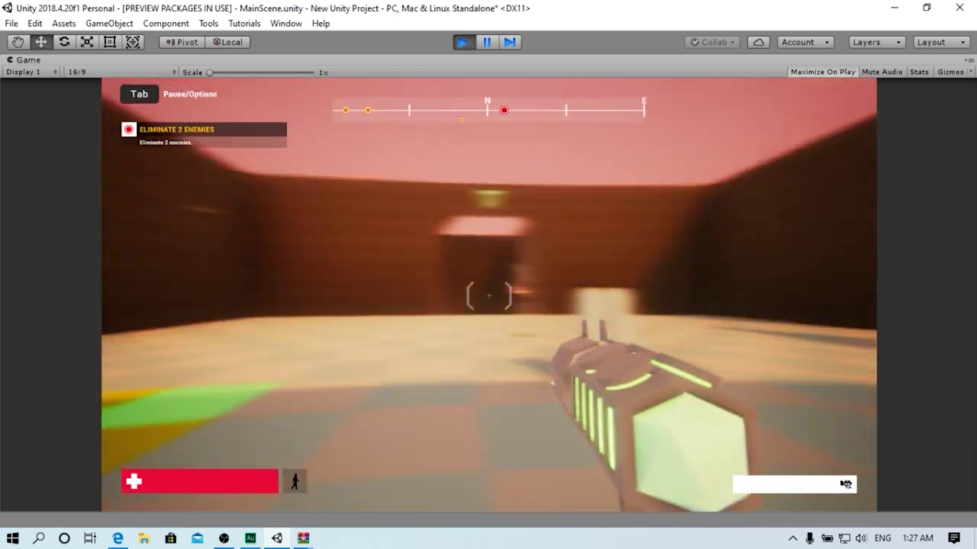
pyautogui.click(488, 295)
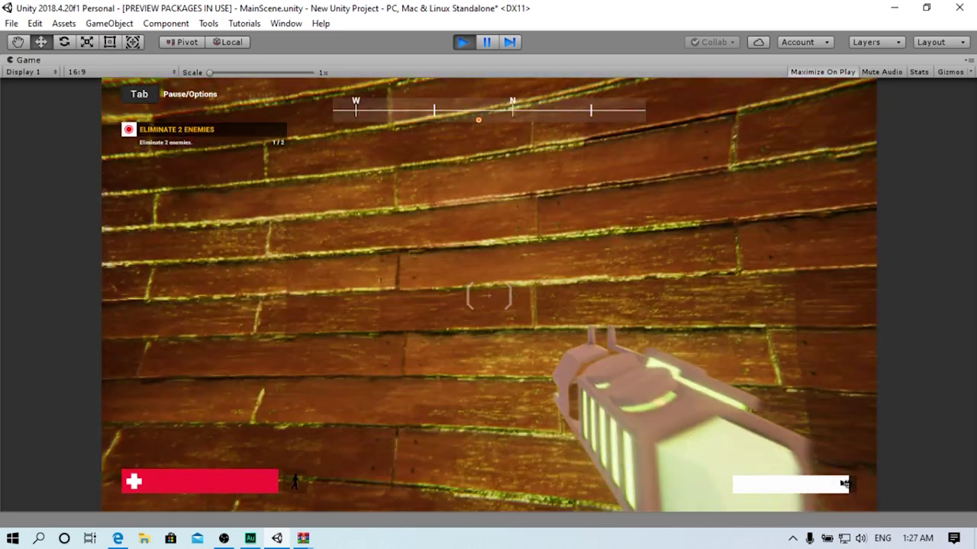
pyautogui.click(488, 295)
pyautogui.click(489, 295)
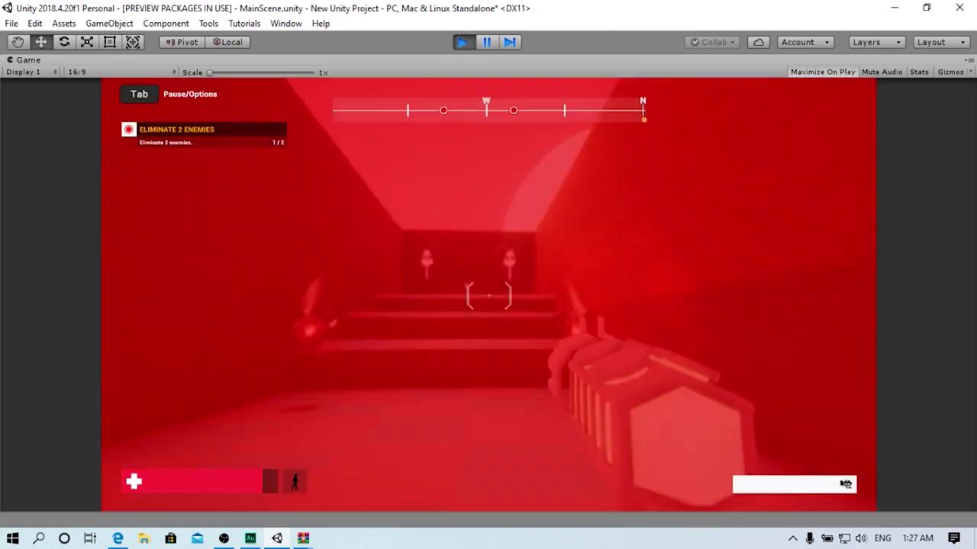
pyautogui.click(488, 295)
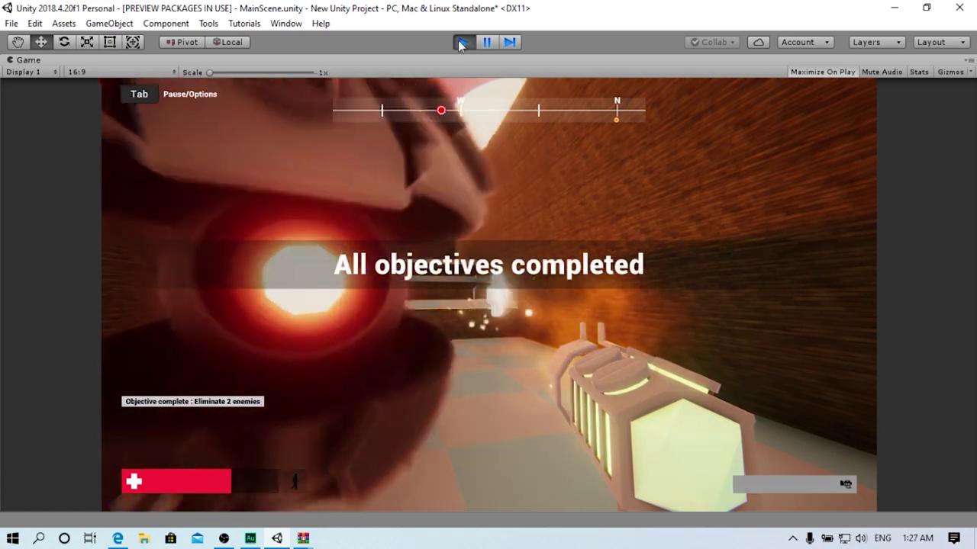
pyautogui.click(462, 41)
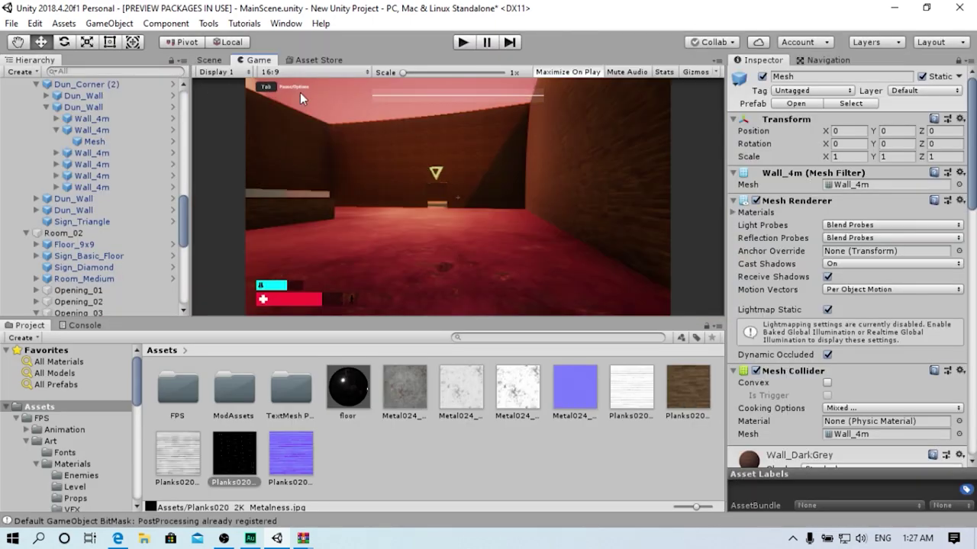
# Start a build from File > Build Settings
pyautogui.click(10, 23)
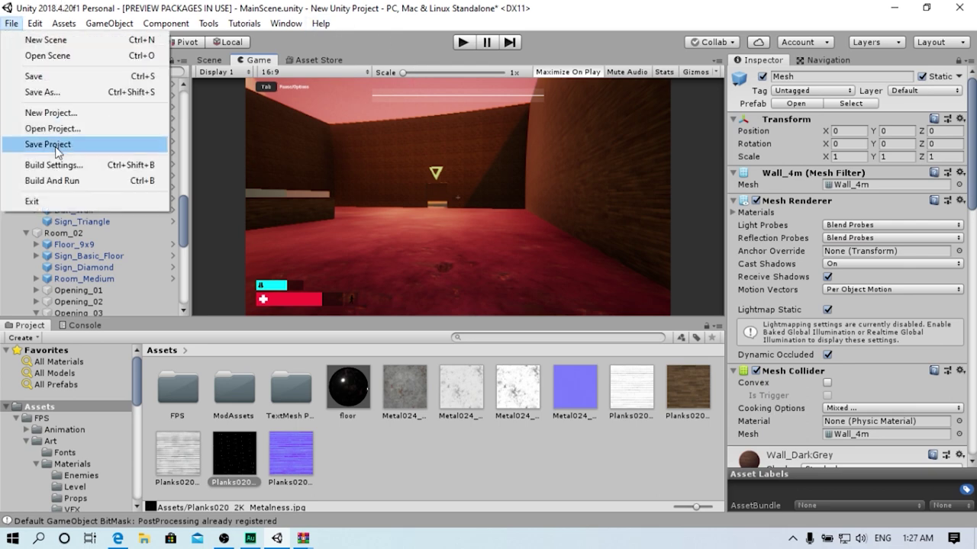
pyautogui.click(54, 166)
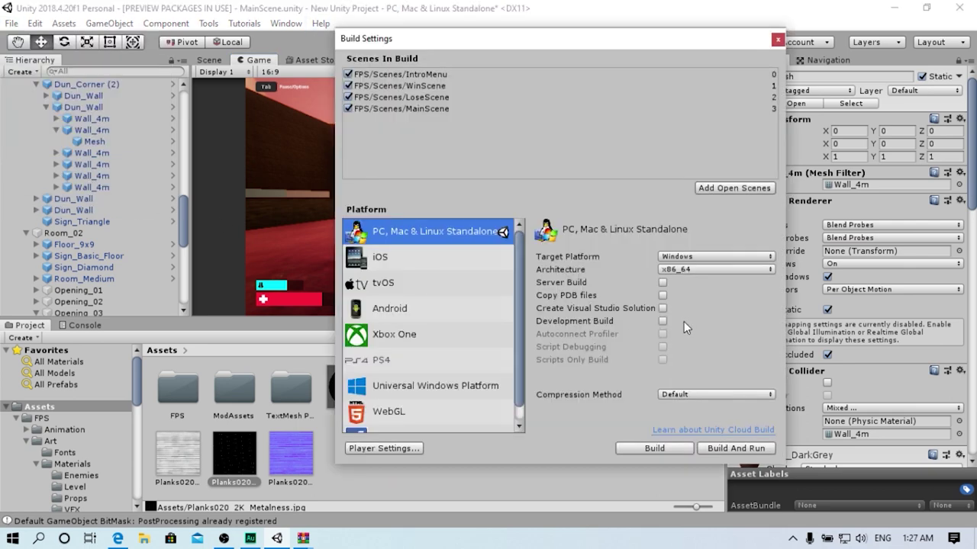
pyautogui.click(654, 449)
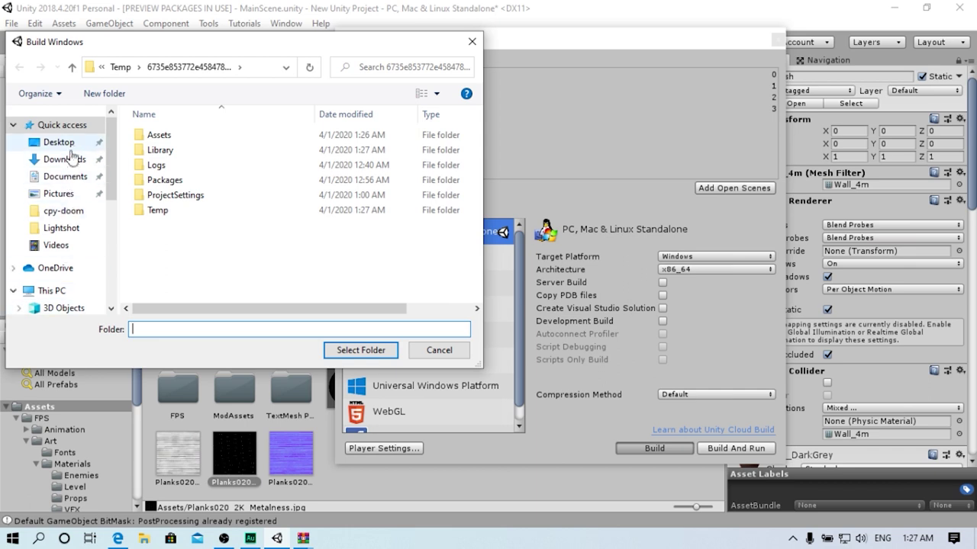
# Create a Desktop folder named FPSShooter and select it as the build destination
pyautogui.click(64, 143)
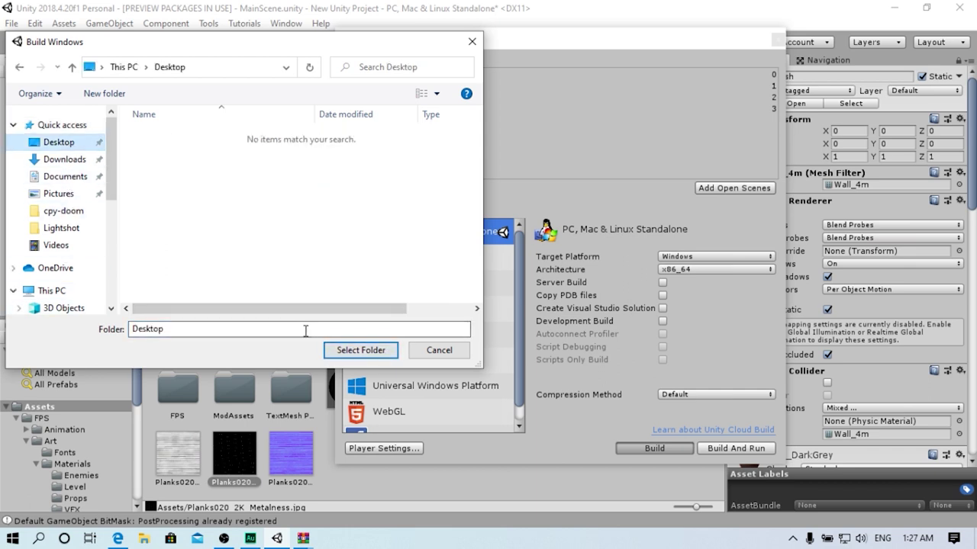
pyautogui.rightClick(226, 214)
pyautogui.moveTo(294, 381)
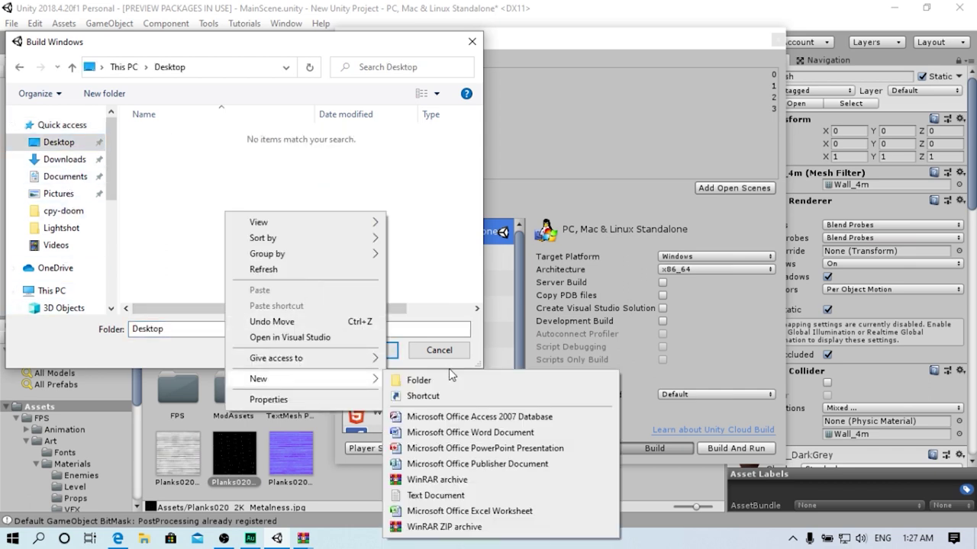
pyautogui.click(412, 377)
pyautogui.write('FPS')
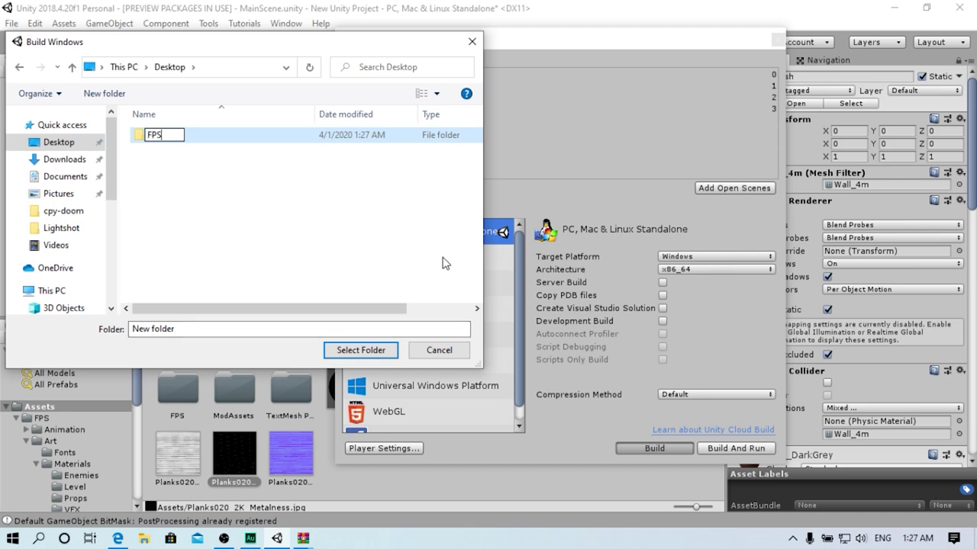
pyautogui.write('Shooter')
pyautogui.press('Return')
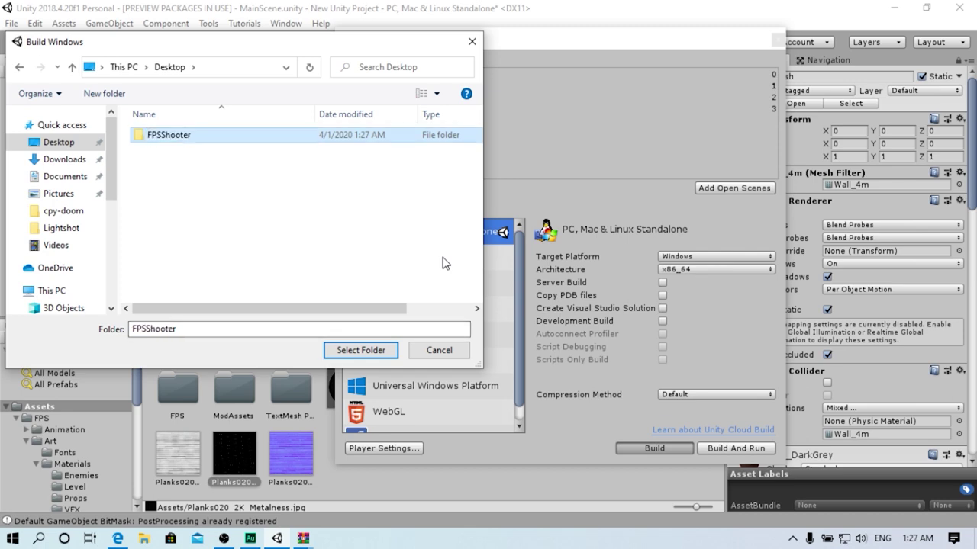
pyautogui.doubleClick(246, 143)
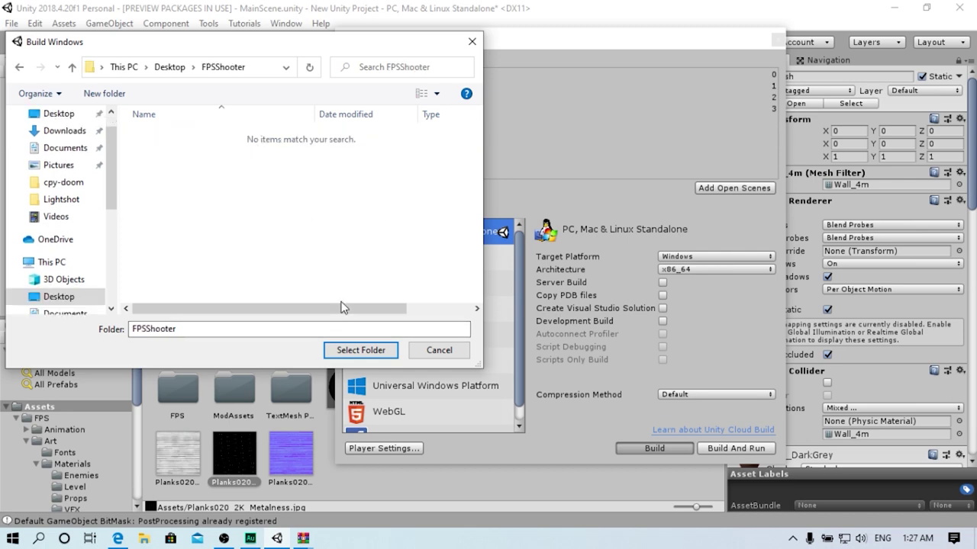
pyautogui.click(349, 351)
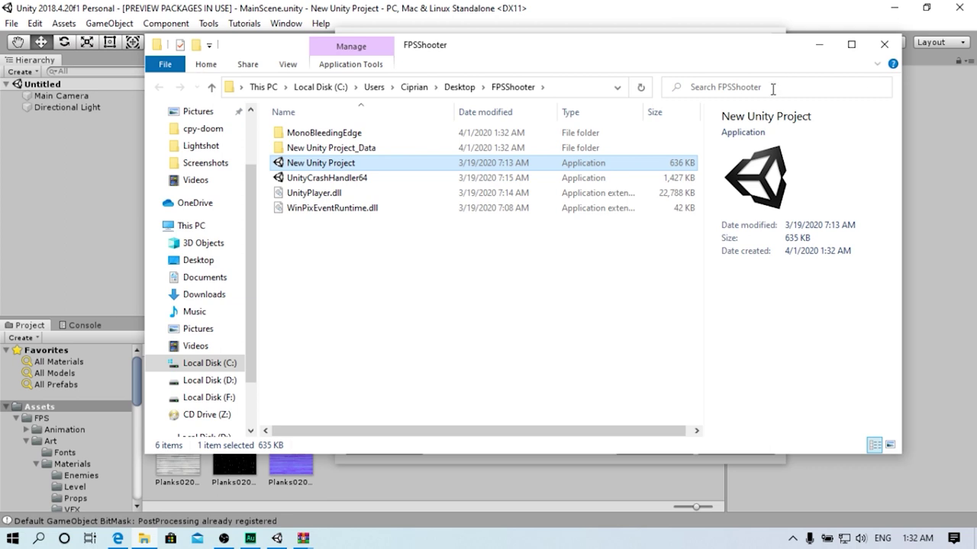
# Select and then deselect the build files in the FPSShooter folder
pyautogui.click(333, 287)
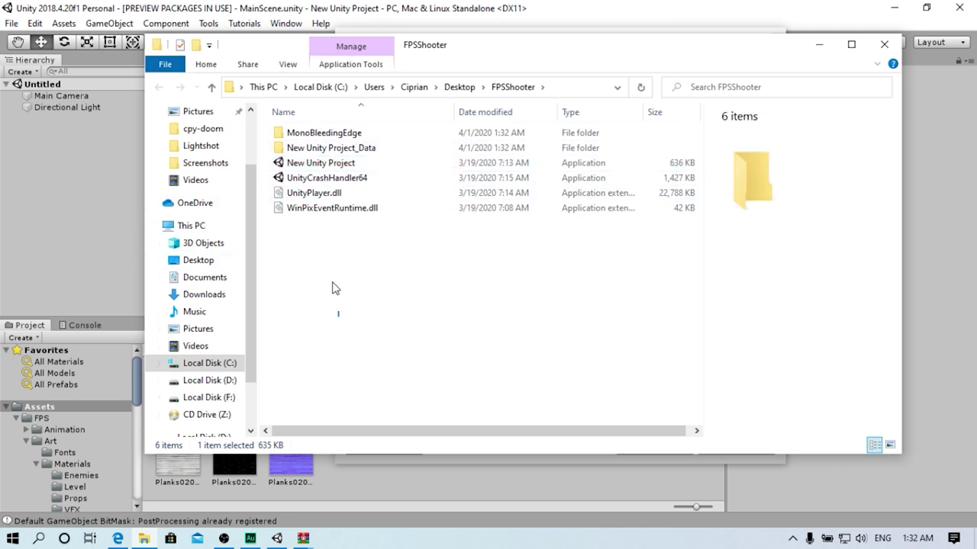
pyautogui.moveTo(338, 313); pyautogui.dragTo(394, 215)
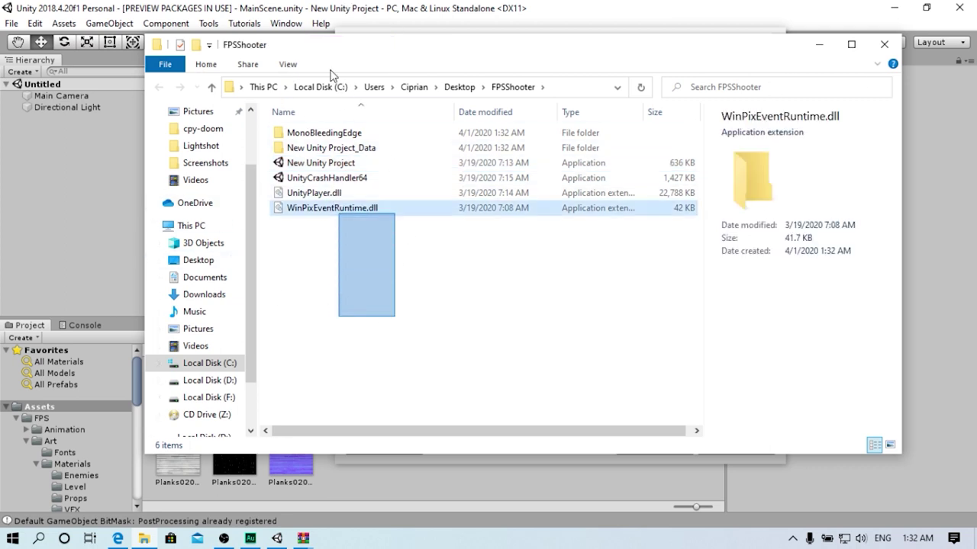
pyautogui.moveTo(324, 272)
pyautogui.mouseDown()
pyautogui.moveTo(275, 206)
pyautogui.moveTo(301, 79)
pyautogui.moveTo(293, 230)
pyautogui.moveTo(309, 116)
pyautogui.moveTo(259, 98)
pyautogui.moveTo(255, 122)
pyautogui.moveTo(249, 115)
pyautogui.moveTo(297, 124)
pyautogui.moveTo(261, 135)
pyautogui.moveTo(317, 257)
pyautogui.mouseUp()
pyautogui.moveTo(233, 277); pyautogui.dragTo(430, 261)
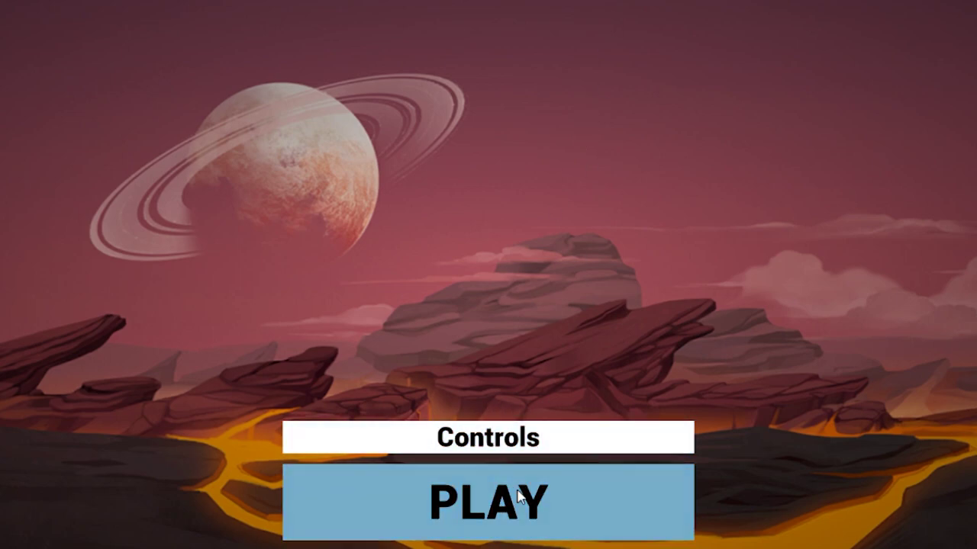
pyautogui.click(488, 502)
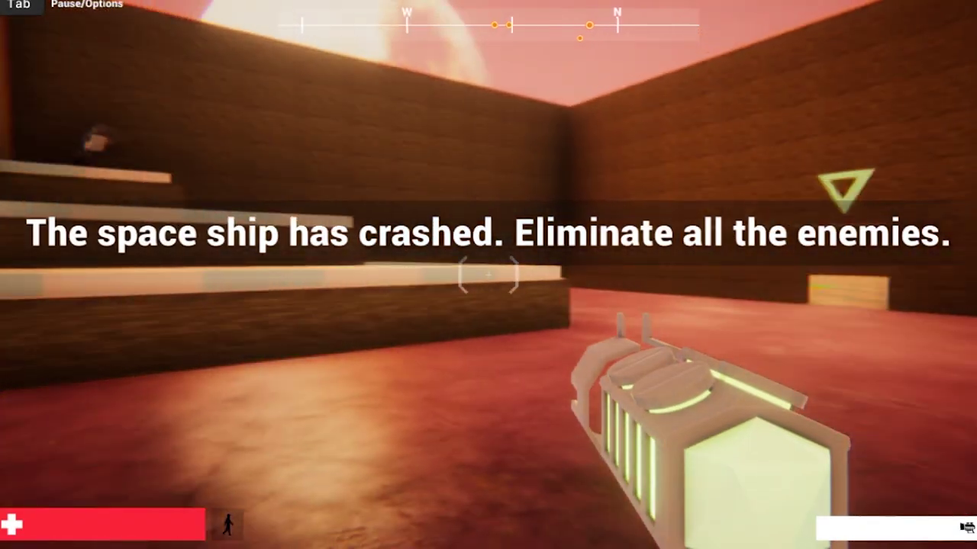
pyautogui.press('w')
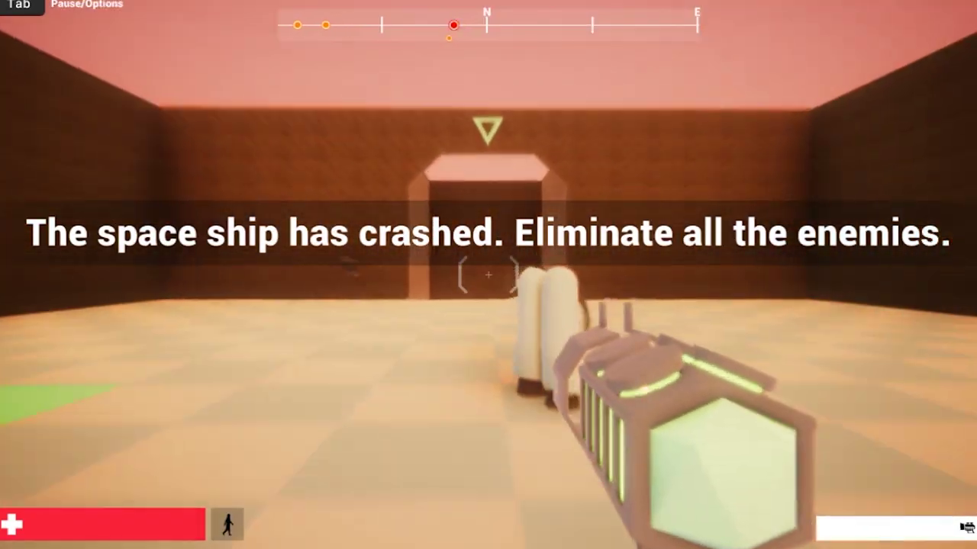
pyautogui.press('space')
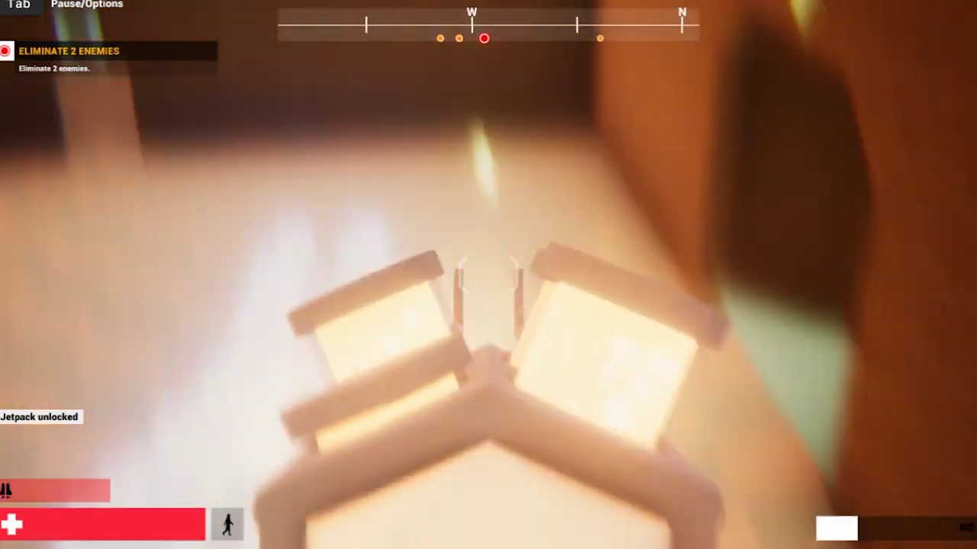
pyautogui.click(489, 274)
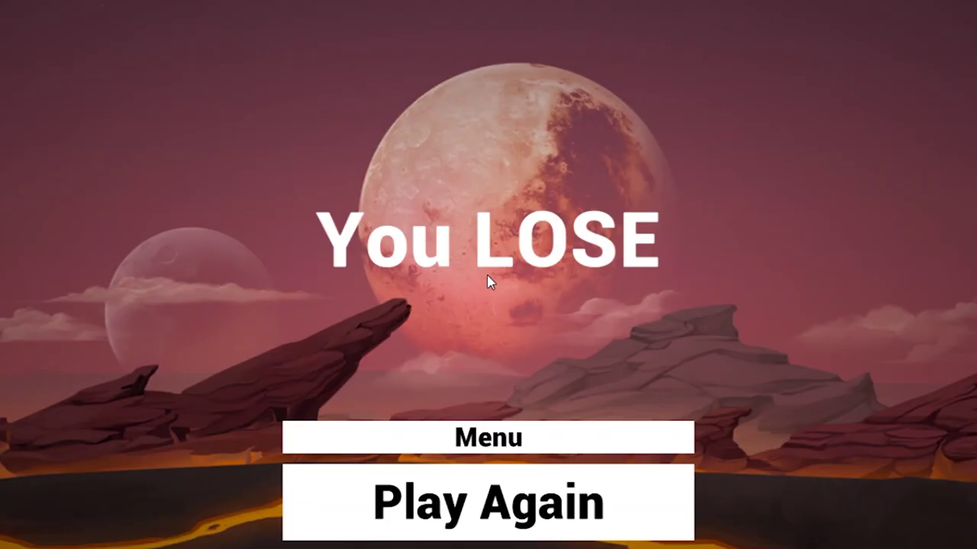
# Start a new game from the main menu, grab the jetpack and destroy the first enemy
pyautogui.click(500, 450)
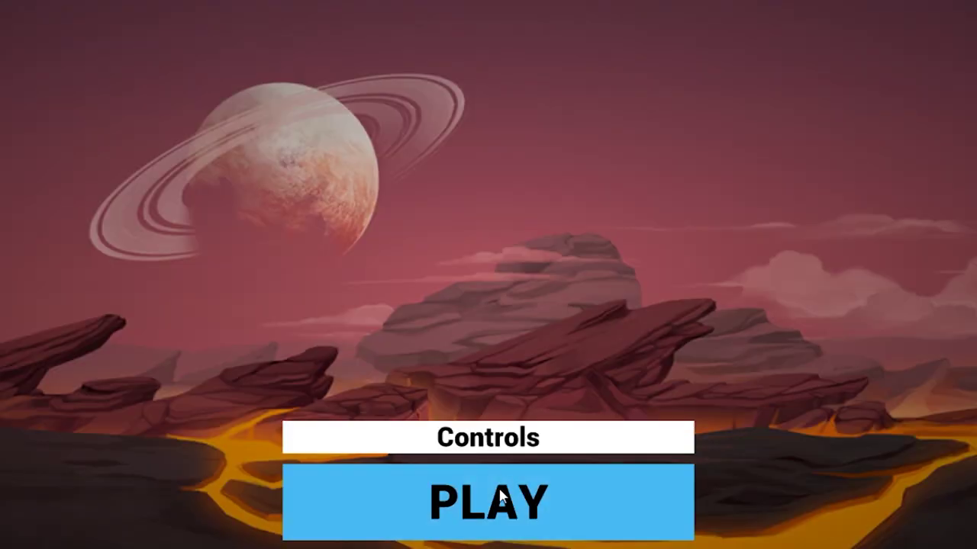
pyautogui.click(527, 488)
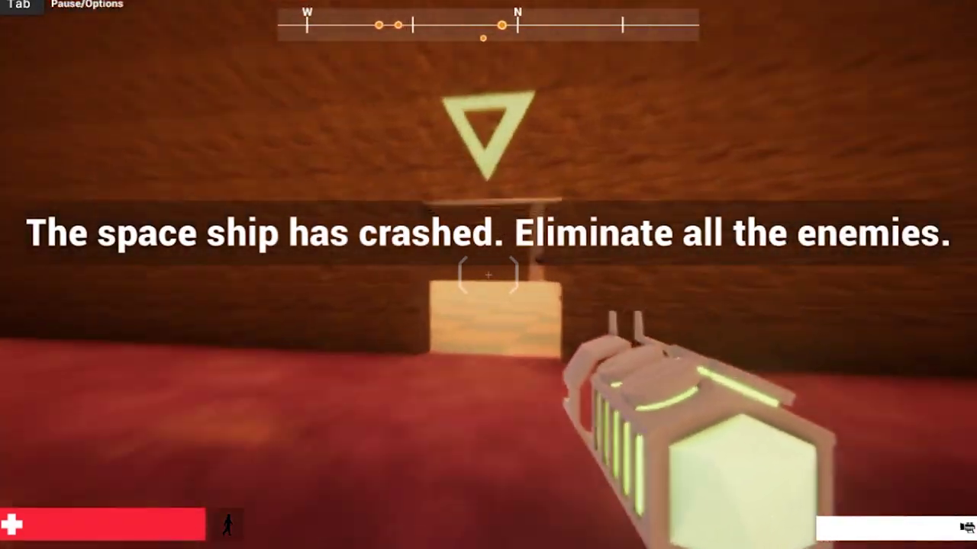
pyautogui.press('w')
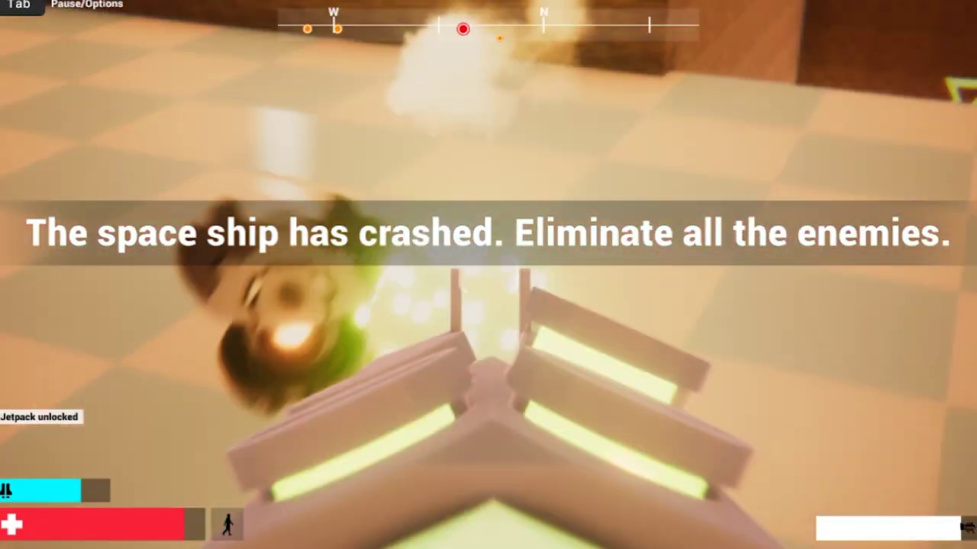
pyautogui.press('w')
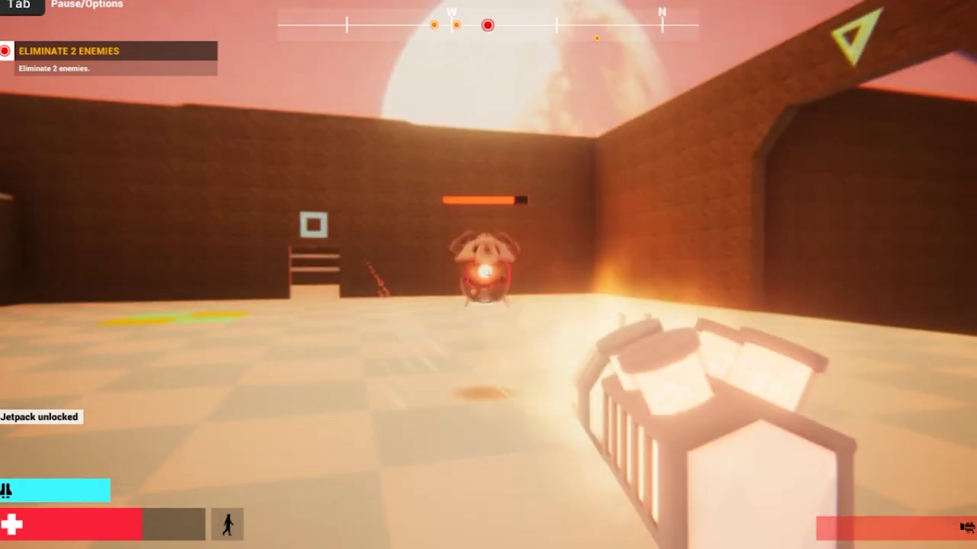
pyautogui.press('space')
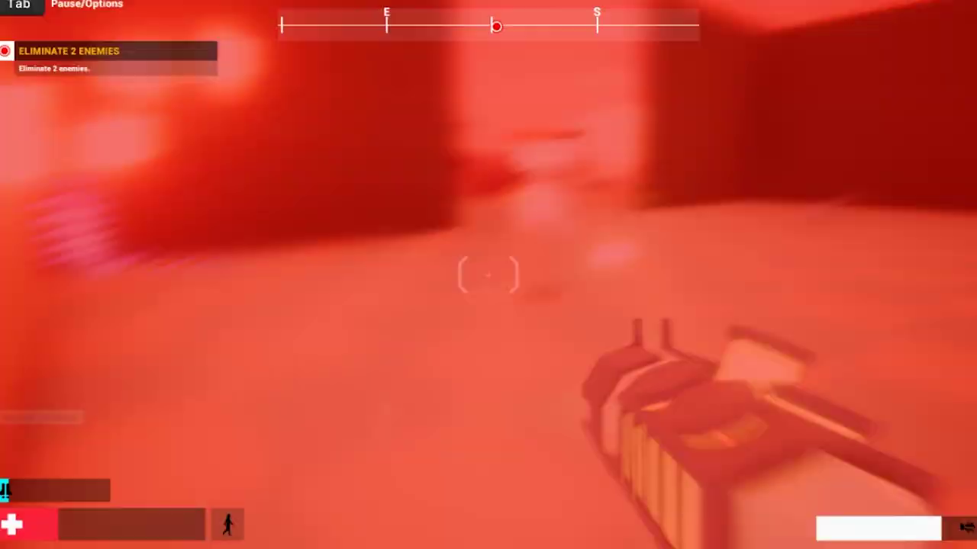
pyautogui.click(488, 275)
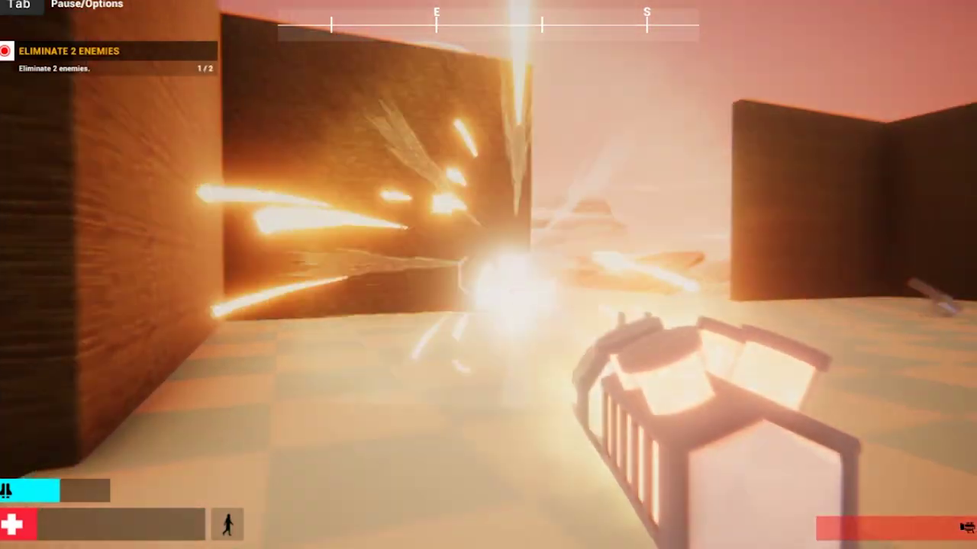
# Pick up and equip the Shotgun, jetpack up for the Disc Launcher, then advance into the corridor
pyautogui.press('w')
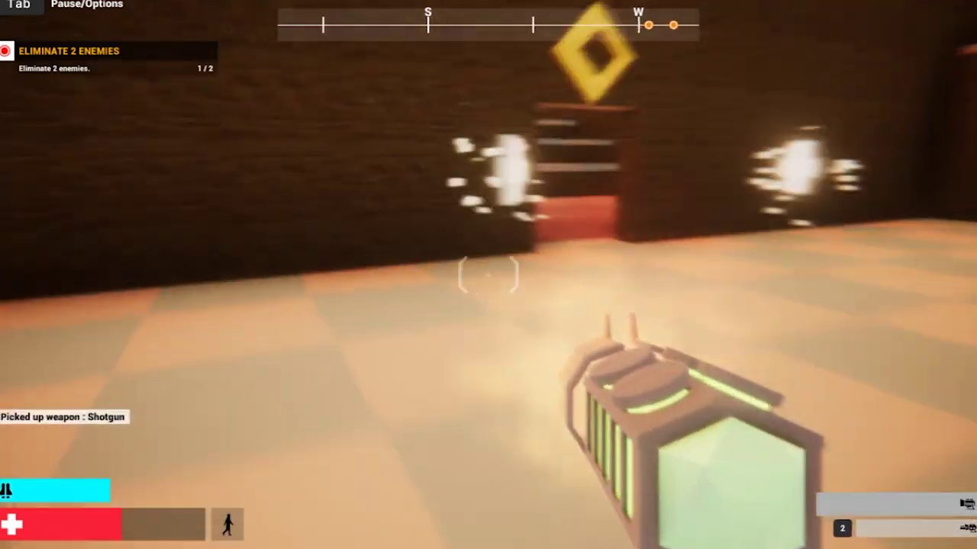
pyautogui.press('2')
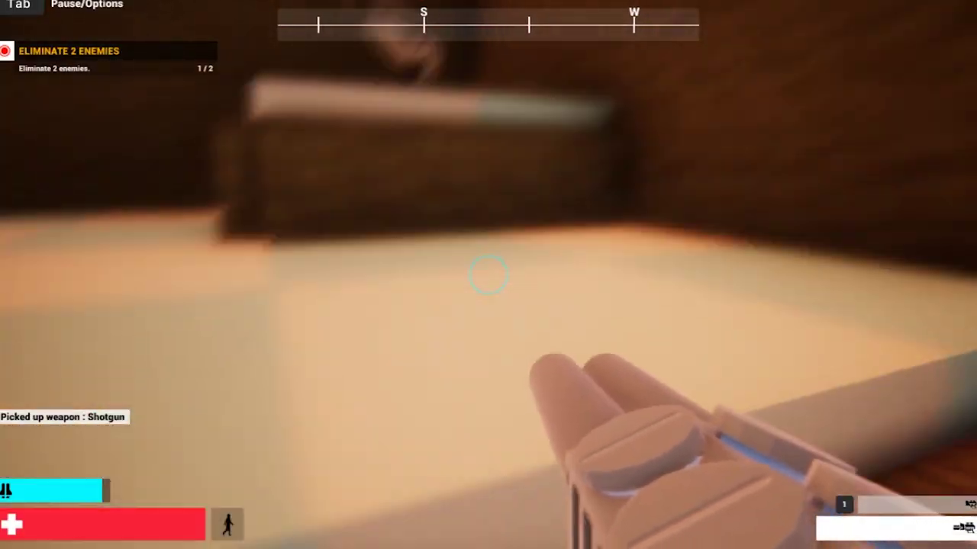
pyautogui.press('w')
pyautogui.press('space')
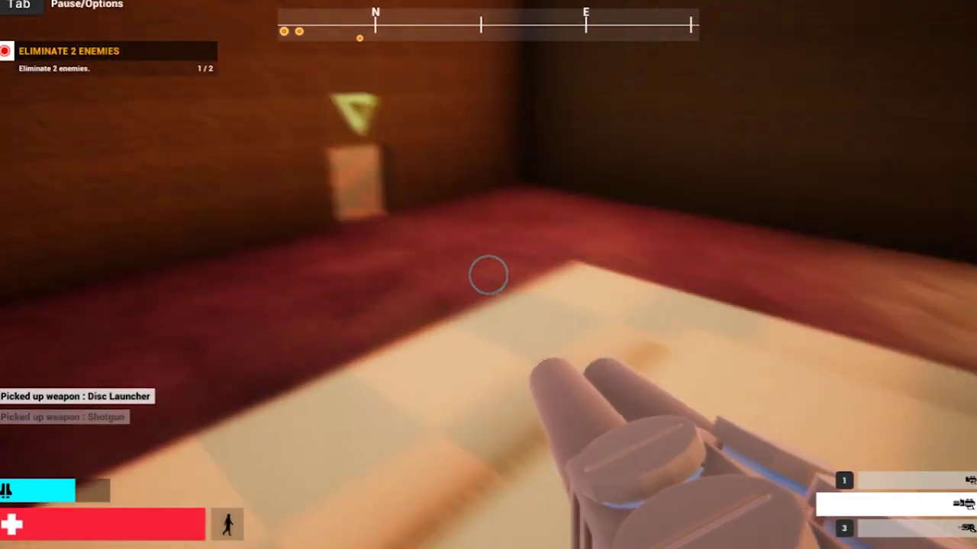
pyautogui.press('s')
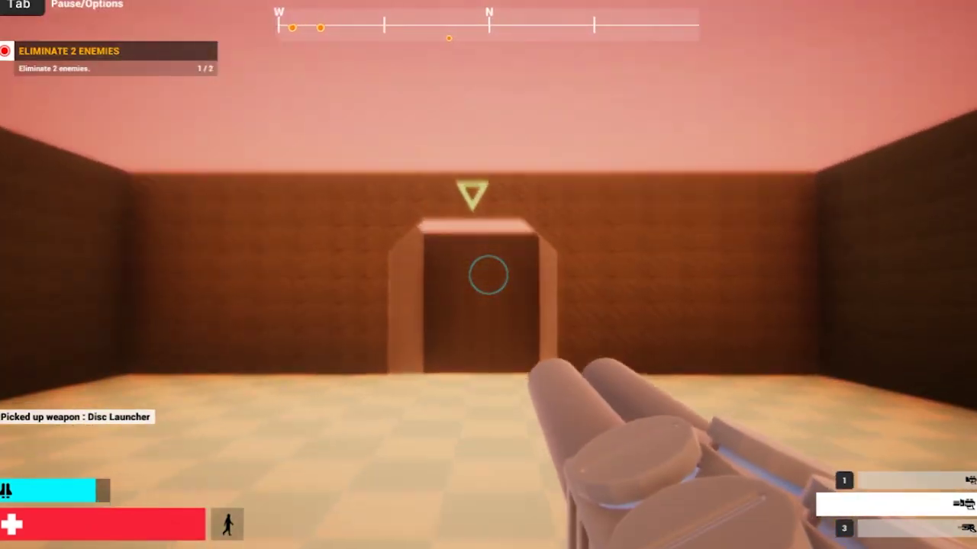
pyautogui.press('space')
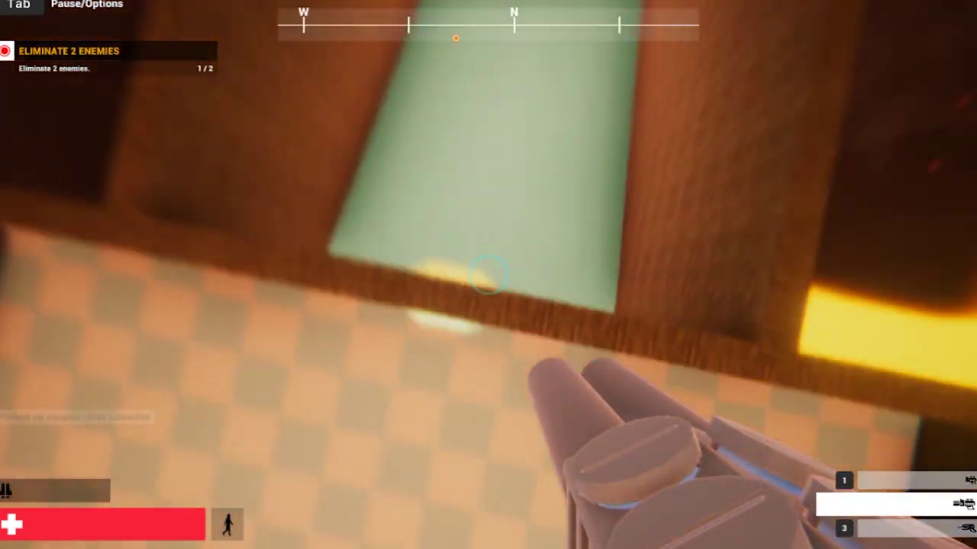
pyautogui.press('w')
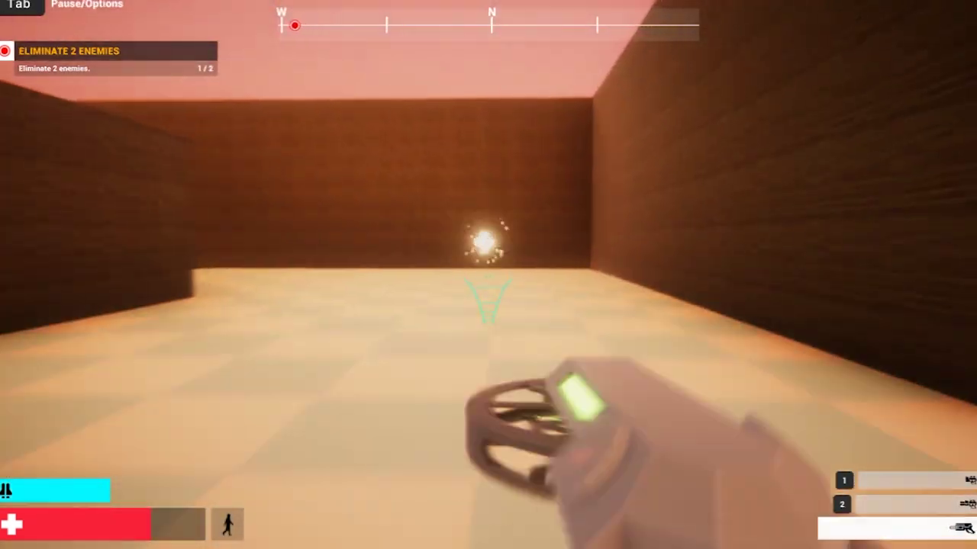
pyautogui.press('w')
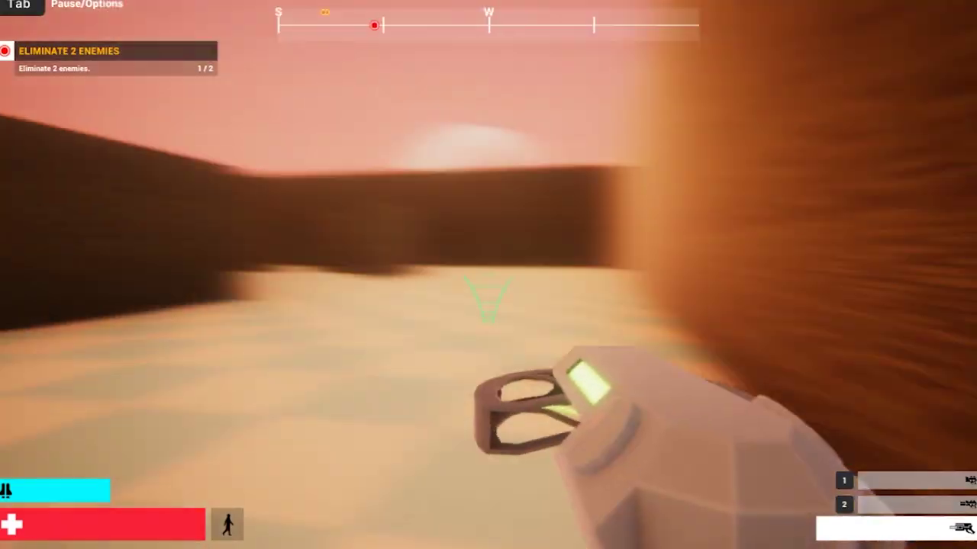
# Shoot the glowing enemy, then switch weapons and destroy the turret
pyautogui.click(489, 298)
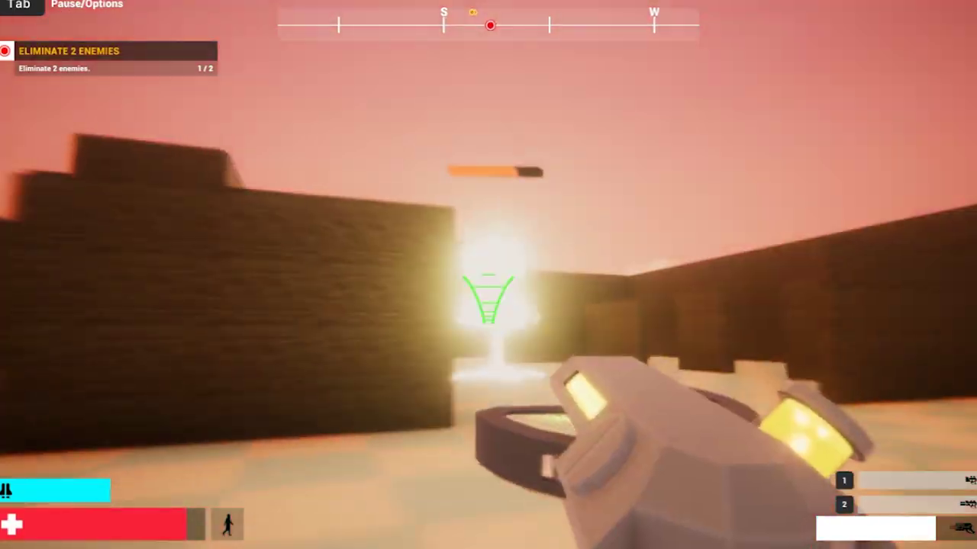
pyautogui.click(488, 298)
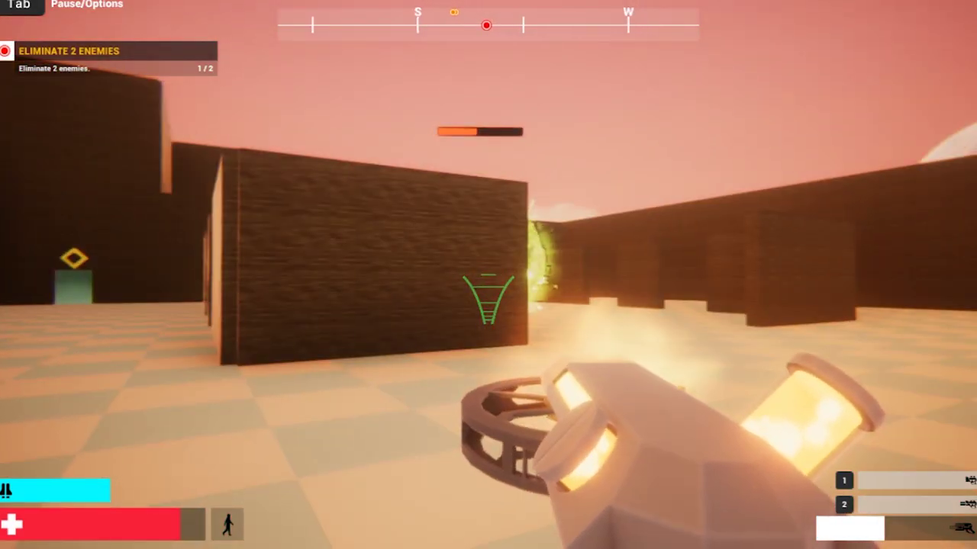
pyautogui.click(488, 297)
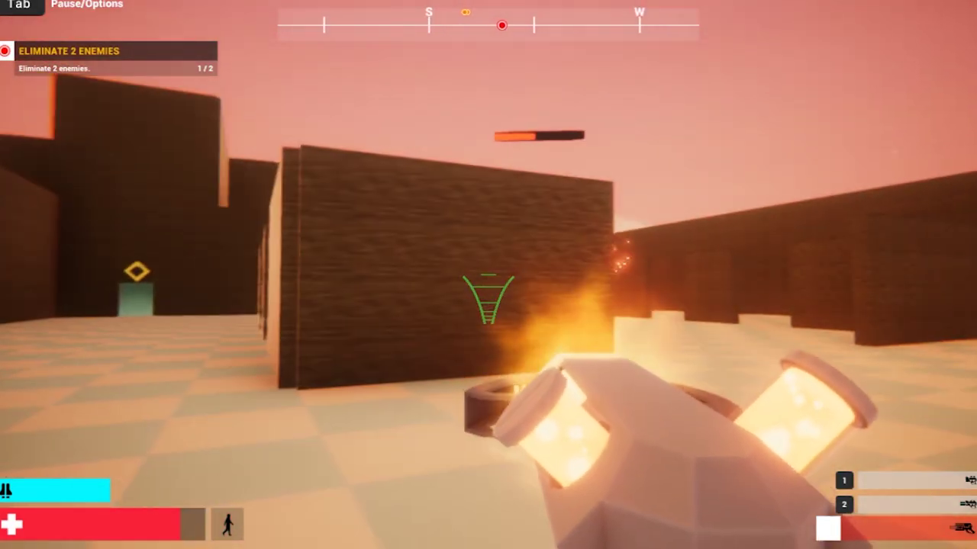
pyautogui.press('2')
pyautogui.click(489, 275)
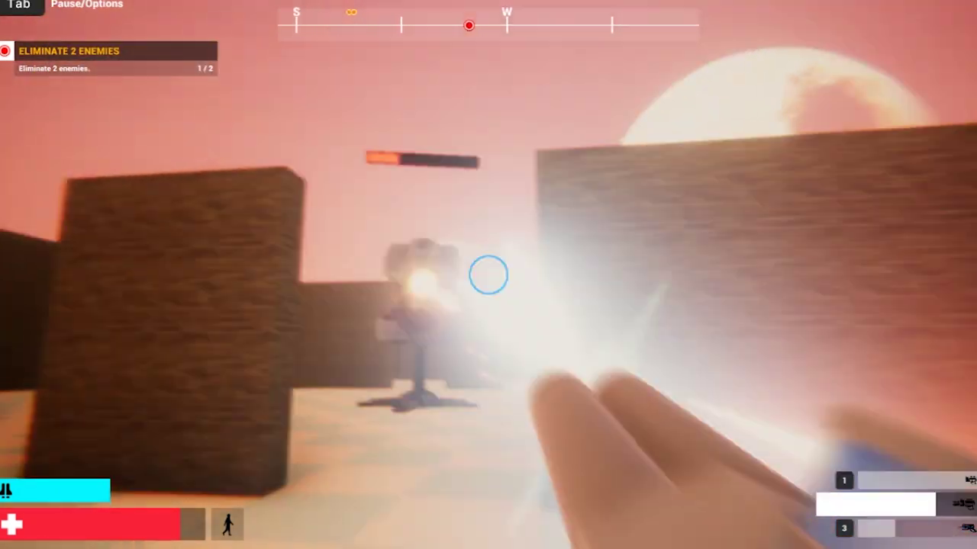
pyautogui.click(488, 274)
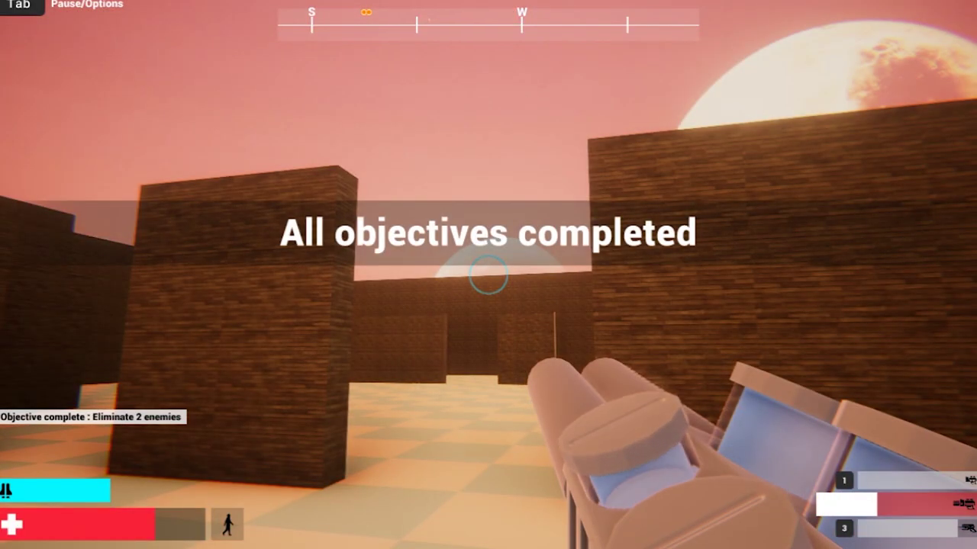